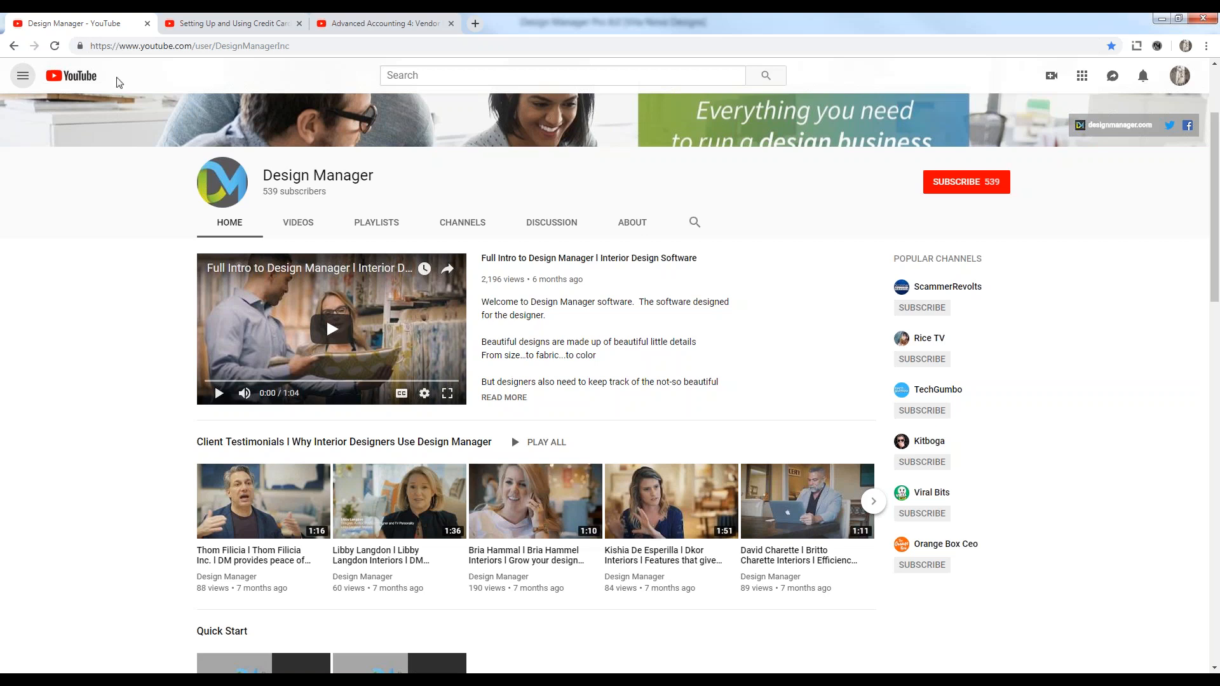
Scroll the Design Manager channel past Accounting Courses, then switch to the 'Setting Up and Using Credit Cards' tab
{"action": "left_click_drag", "start_coordinate": [216, 46], "coordinate": [291, 46]}
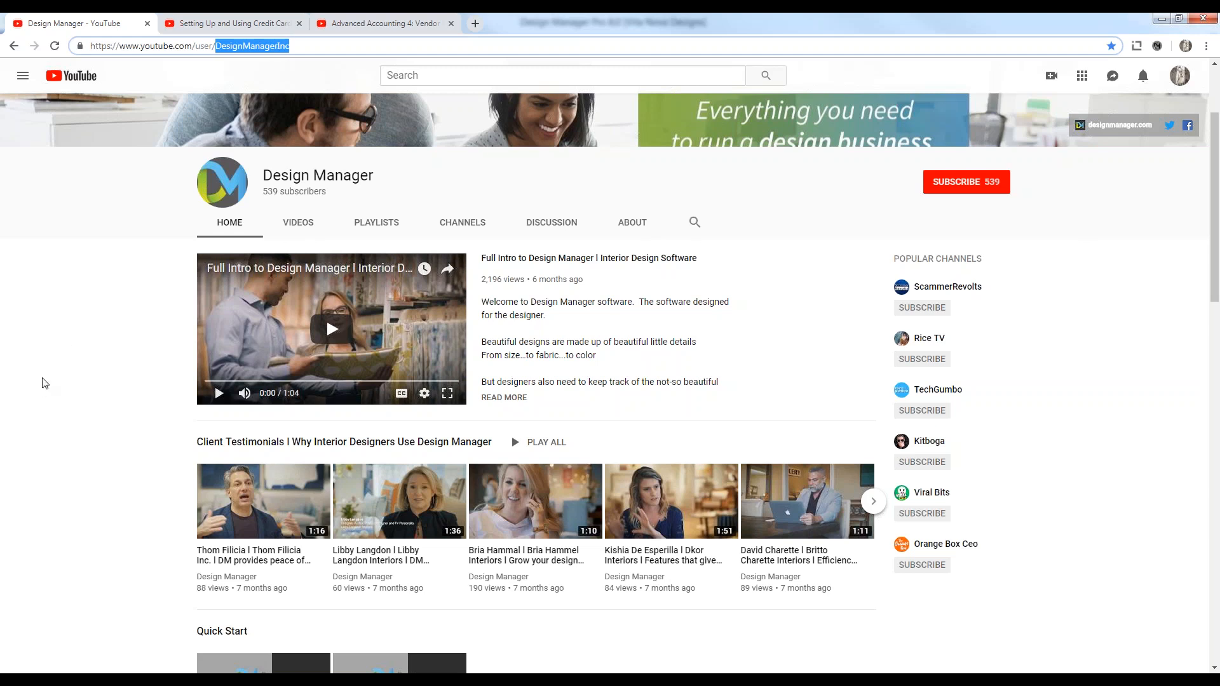
{"action": "left_click", "coordinate": [81, 292]}
{"action": "scroll", "coordinate": [79, 299], "scroll_direction": "down", "scroll_amount": 5}
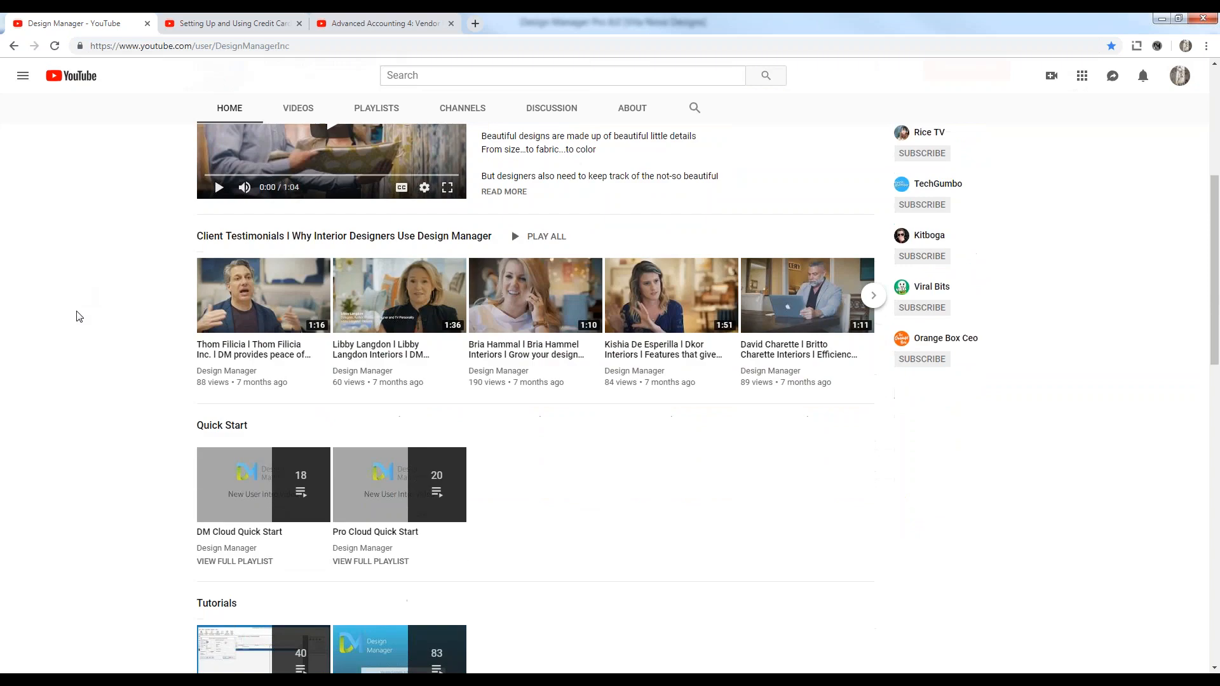
{"action": "scroll", "coordinate": [102, 337], "scroll_direction": "down", "scroll_amount": 5}
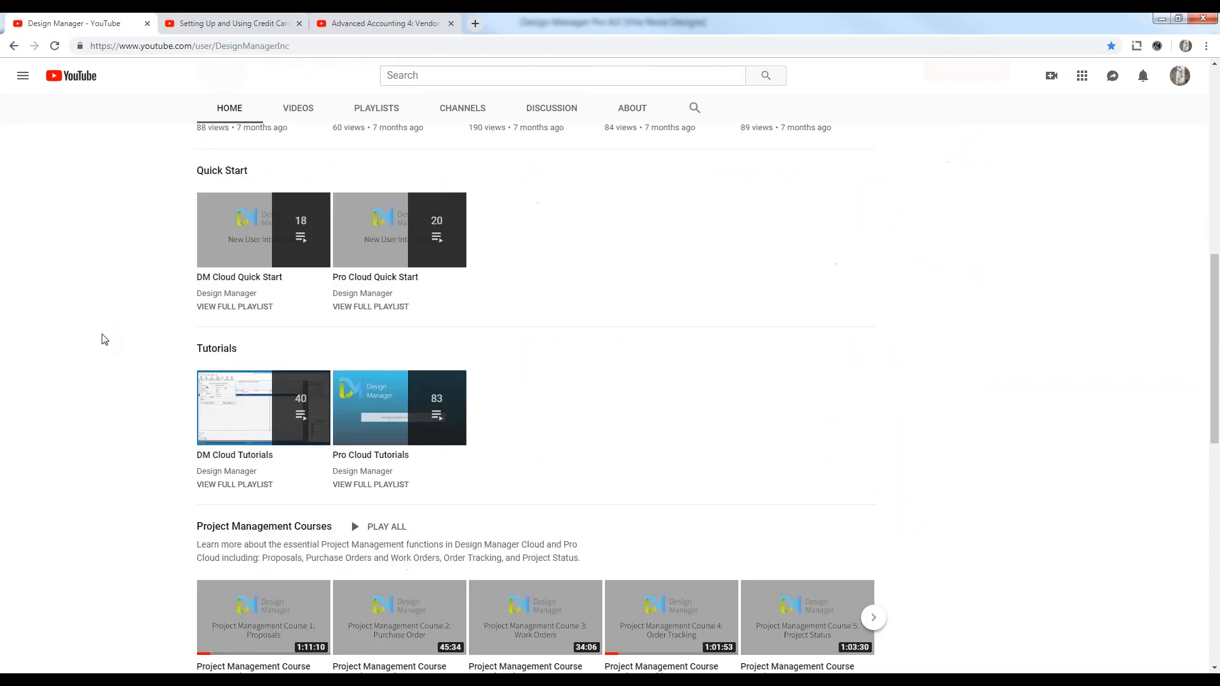
{"action": "scroll", "coordinate": [121, 264], "scroll_direction": "down", "scroll_amount": 2}
{"action": "scroll", "coordinate": [125, 265], "scroll_direction": "down", "scroll_amount": 1}
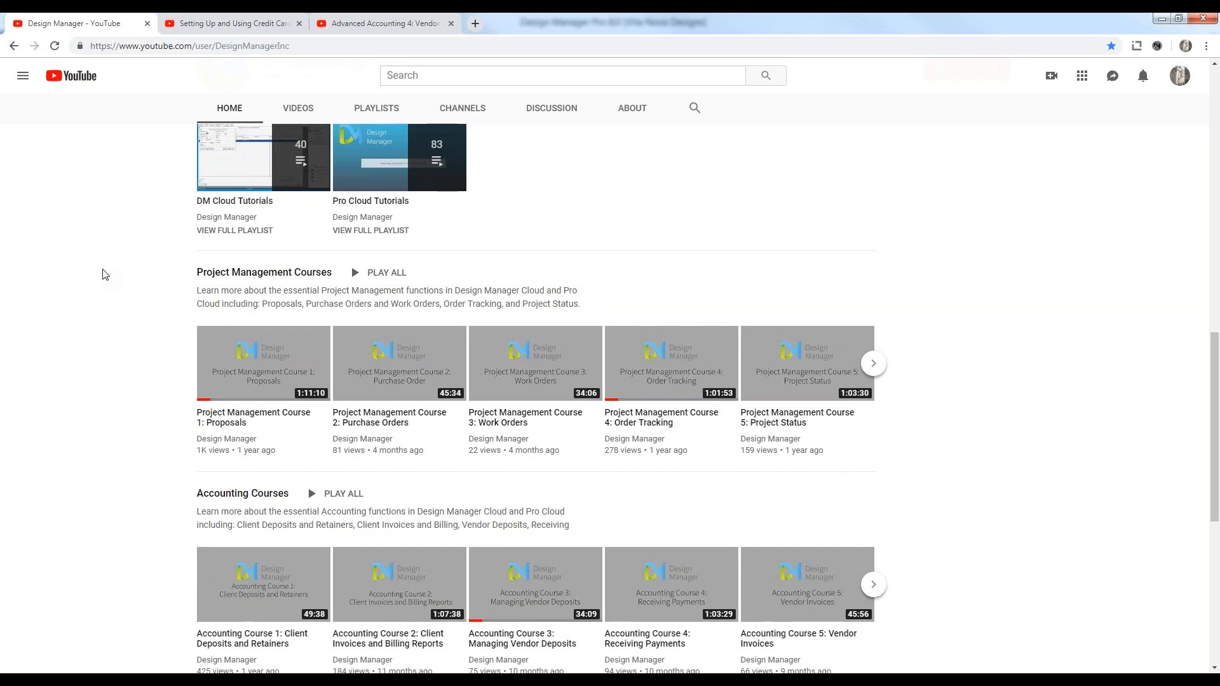
{"action": "scroll", "coordinate": [115, 272], "scroll_direction": "down", "scroll_amount": 3}
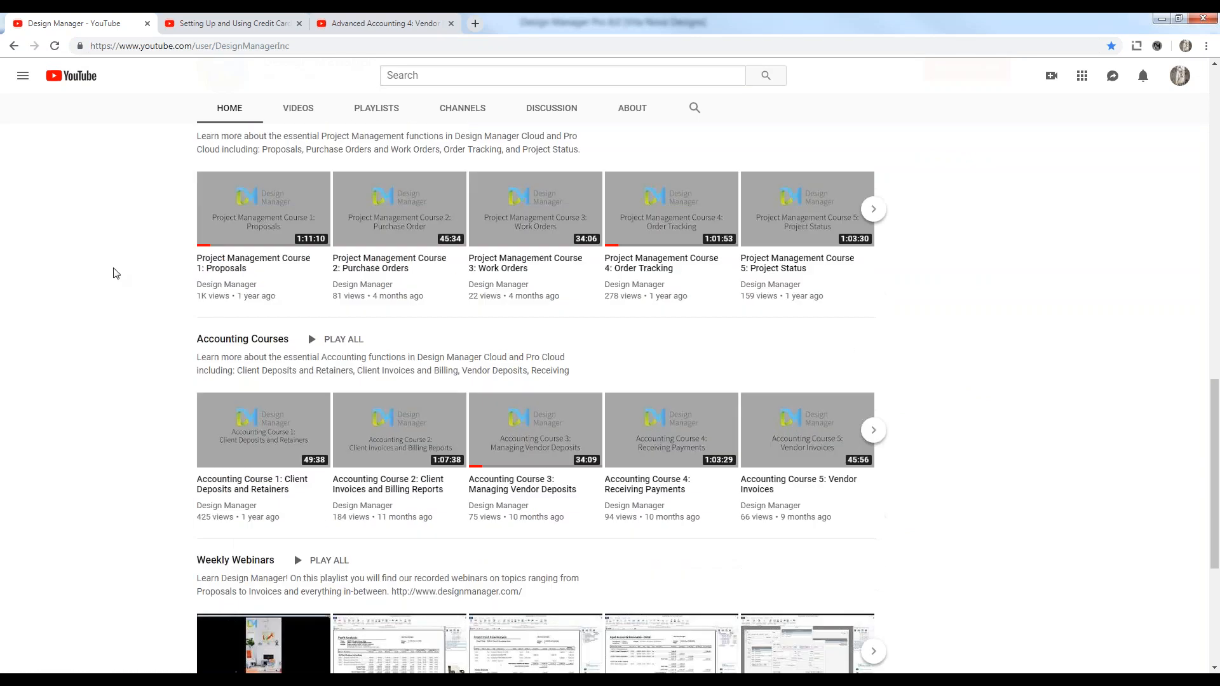
{"action": "scroll", "coordinate": [117, 294], "scroll_direction": "down", "scroll_amount": 3}
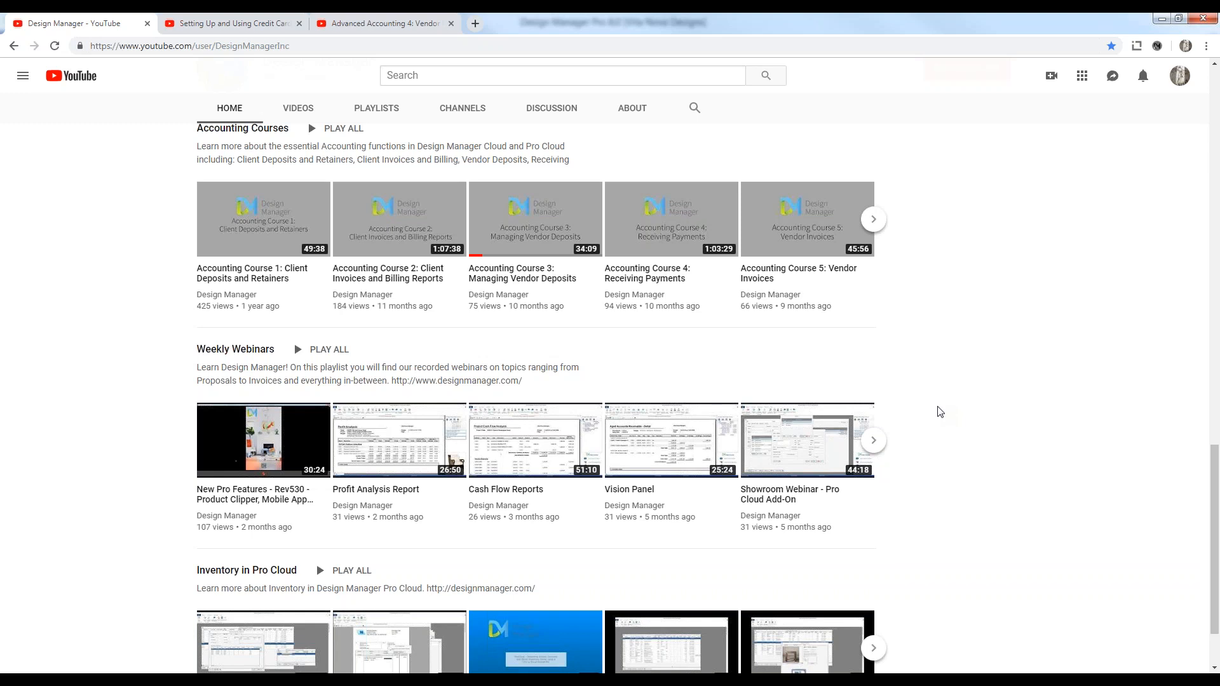
{"action": "left_click", "coordinate": [232, 29]}
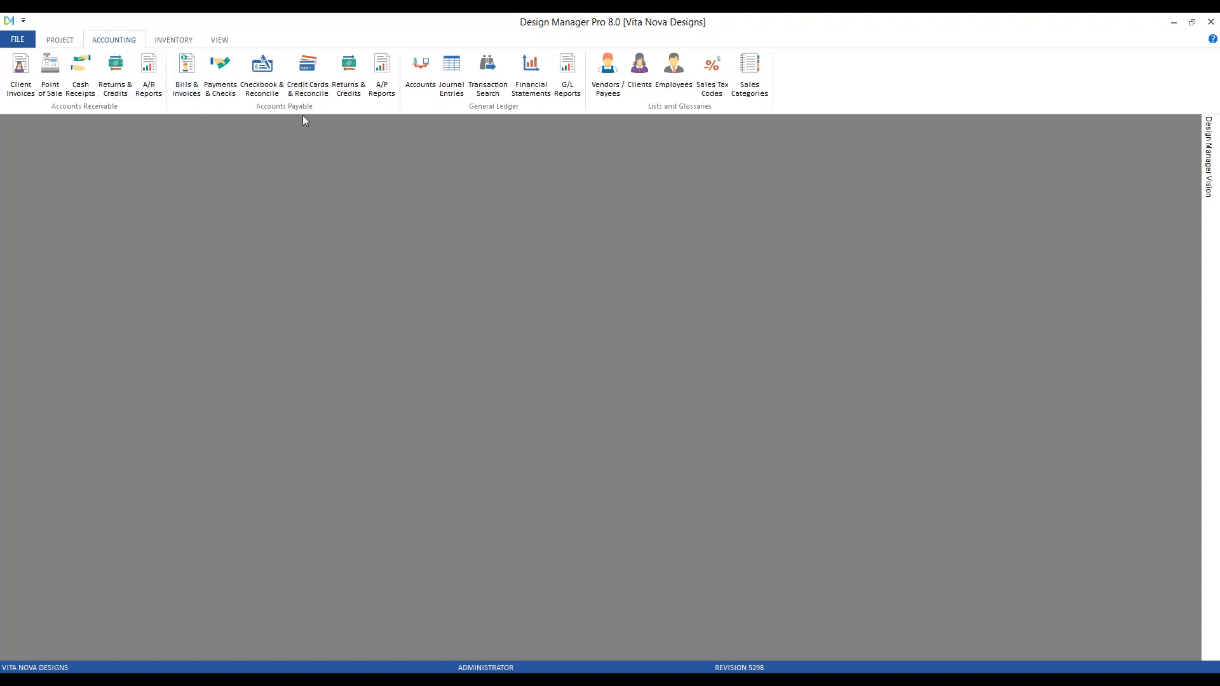
Open the American Express register via Credit Cards & Reconcile and show the 3/31/2019 statement PDF
{"action": "left_click", "coordinate": [307, 67]}
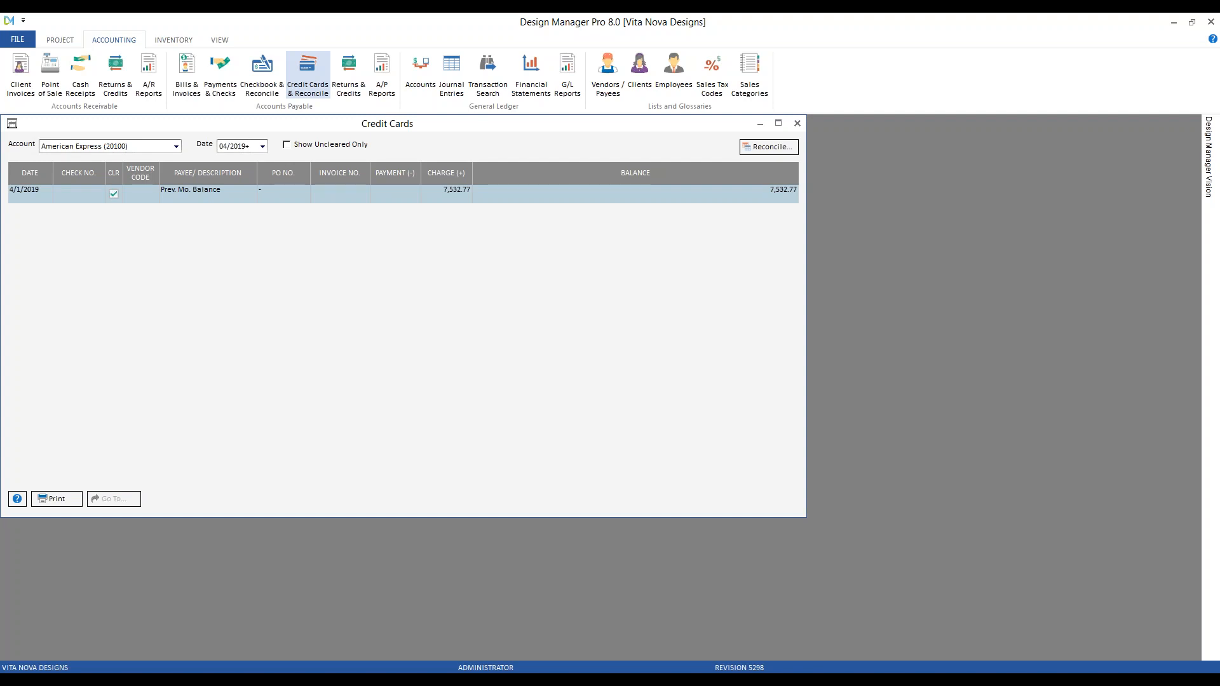
{"action": "left_click", "coordinate": [582, 672]}
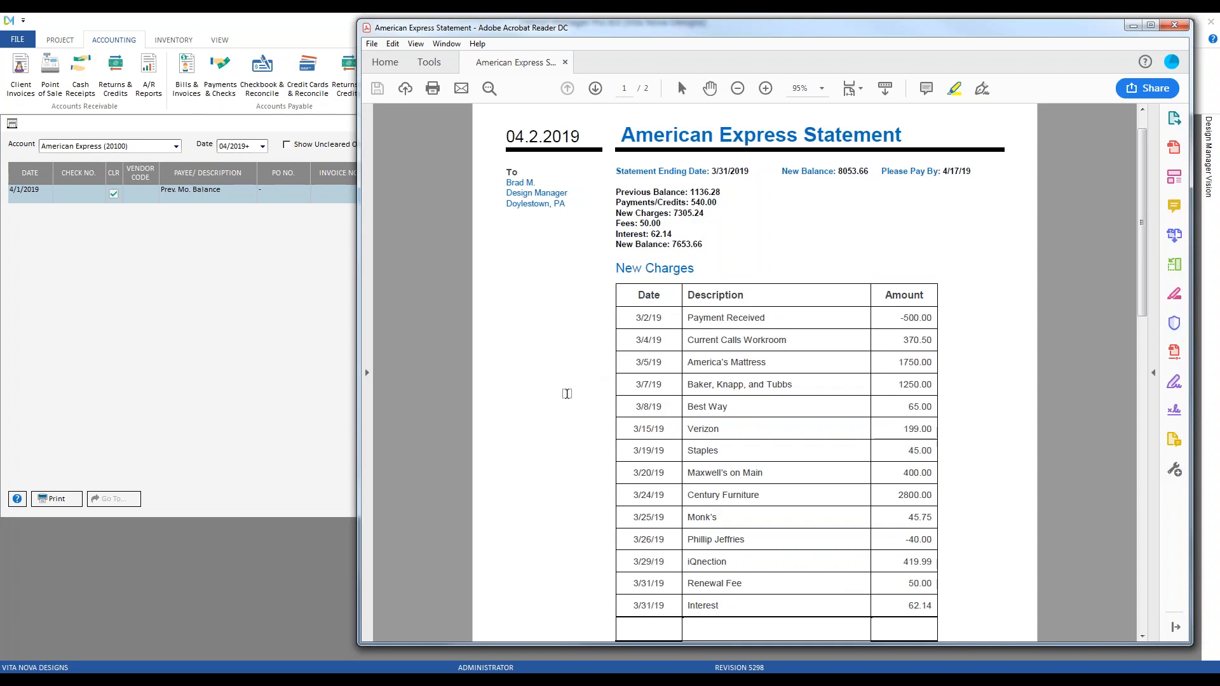
Minimize the Acrobat statement window so the American Express register shows alone
{"action": "left_click", "coordinate": [1134, 26]}
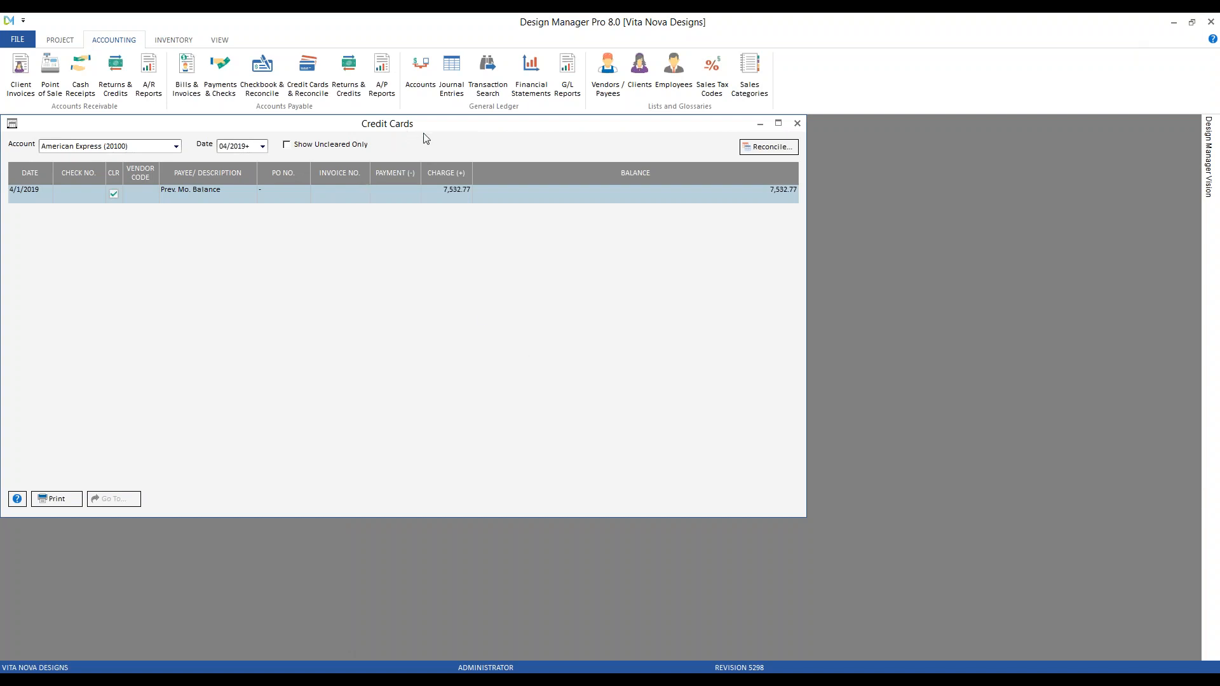
Start the American Express reconciliation and move the Reconcile Credit Card dialog down and right
{"action": "left_click", "coordinate": [765, 151]}
{"action": "left_click_drag", "start_coordinate": [309, 132], "coordinate": [500, 204]}
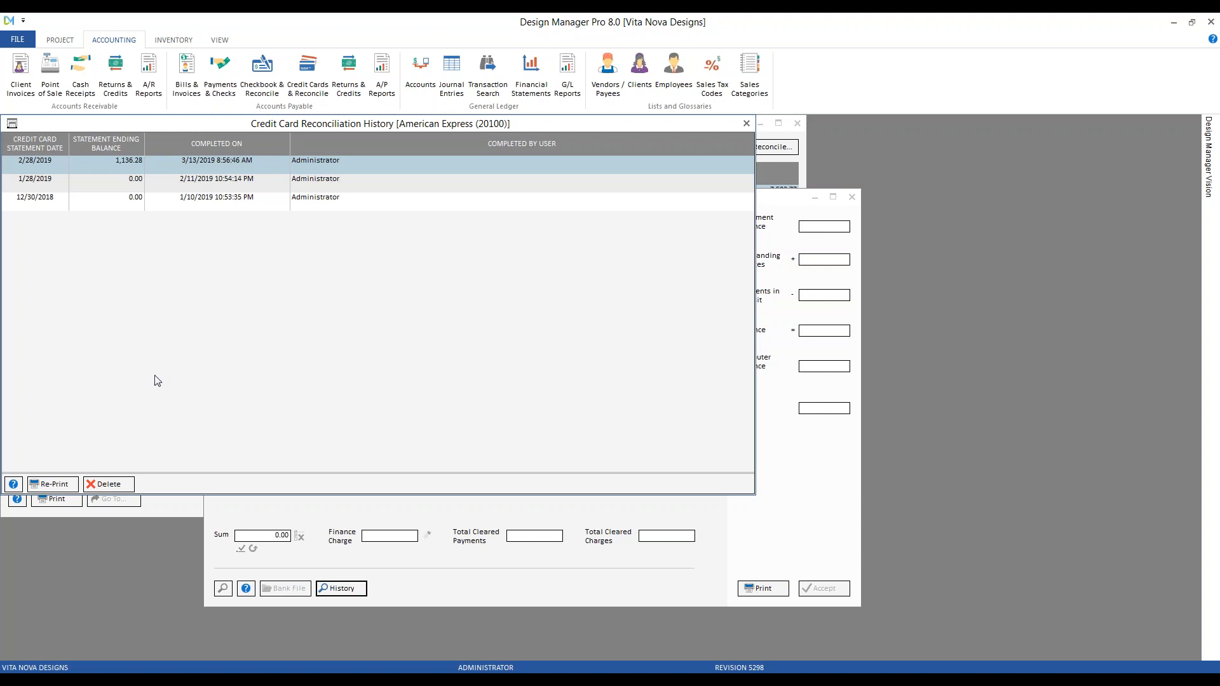
{"action": "left_click", "coordinate": [53, 485]}
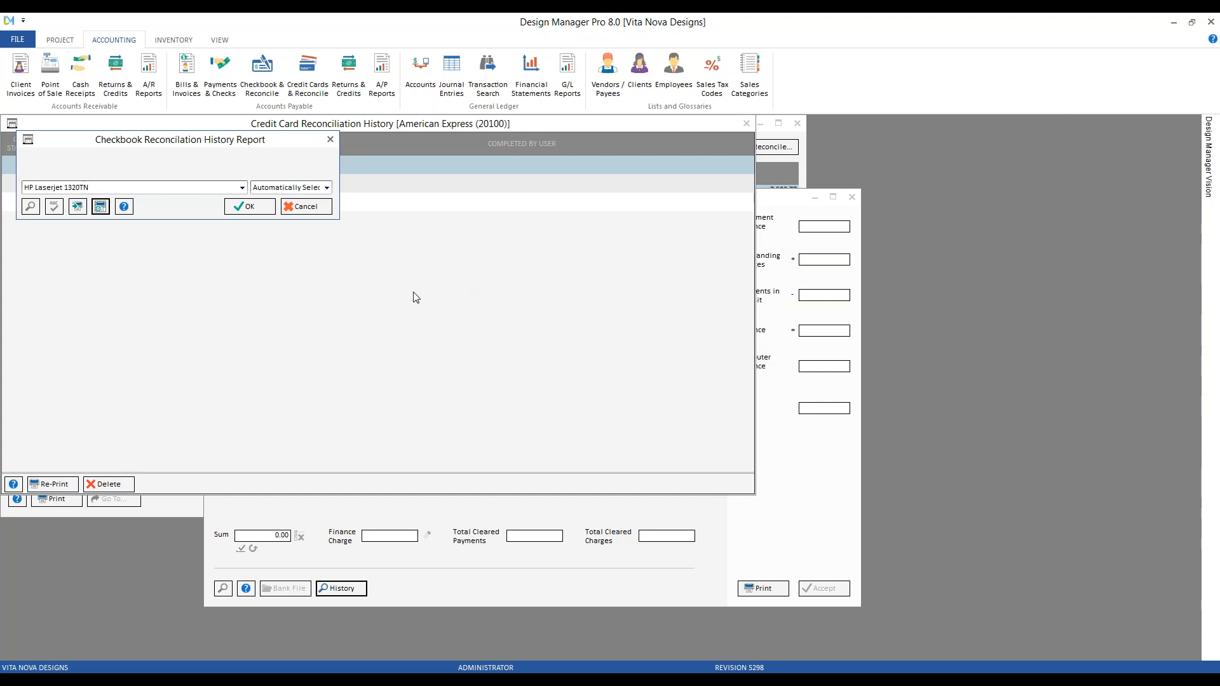
{"action": "left_click", "coordinate": [249, 206]}
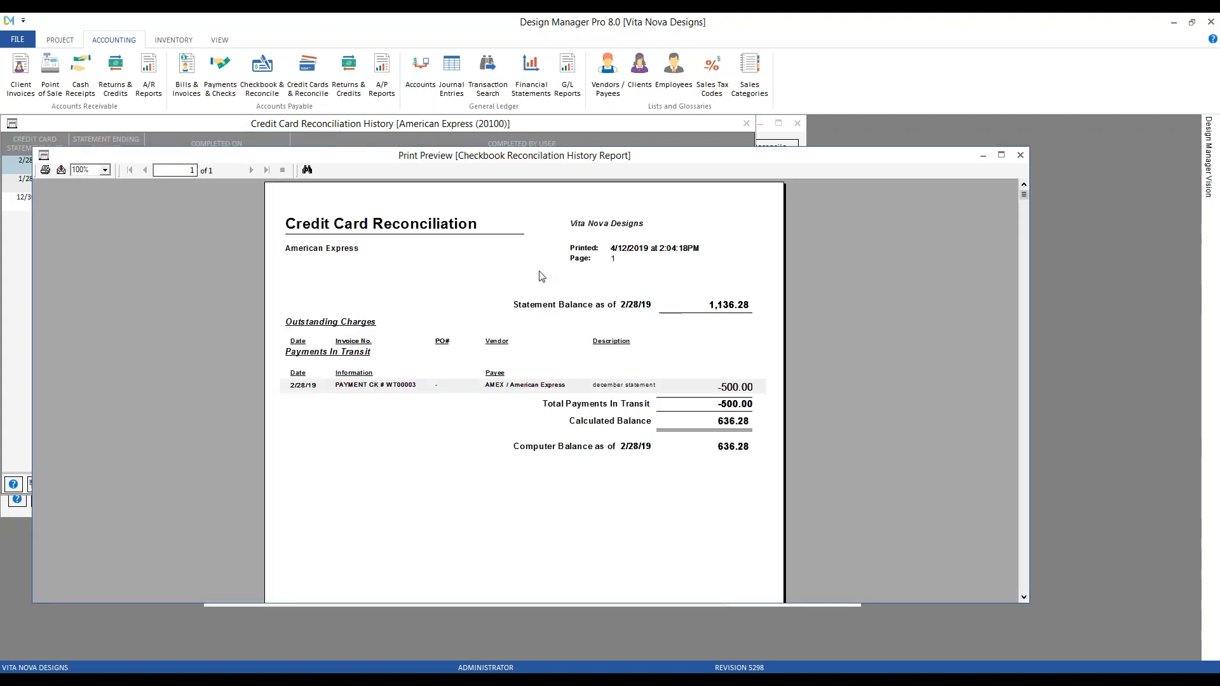
{"action": "left_click", "coordinate": [1020, 155]}
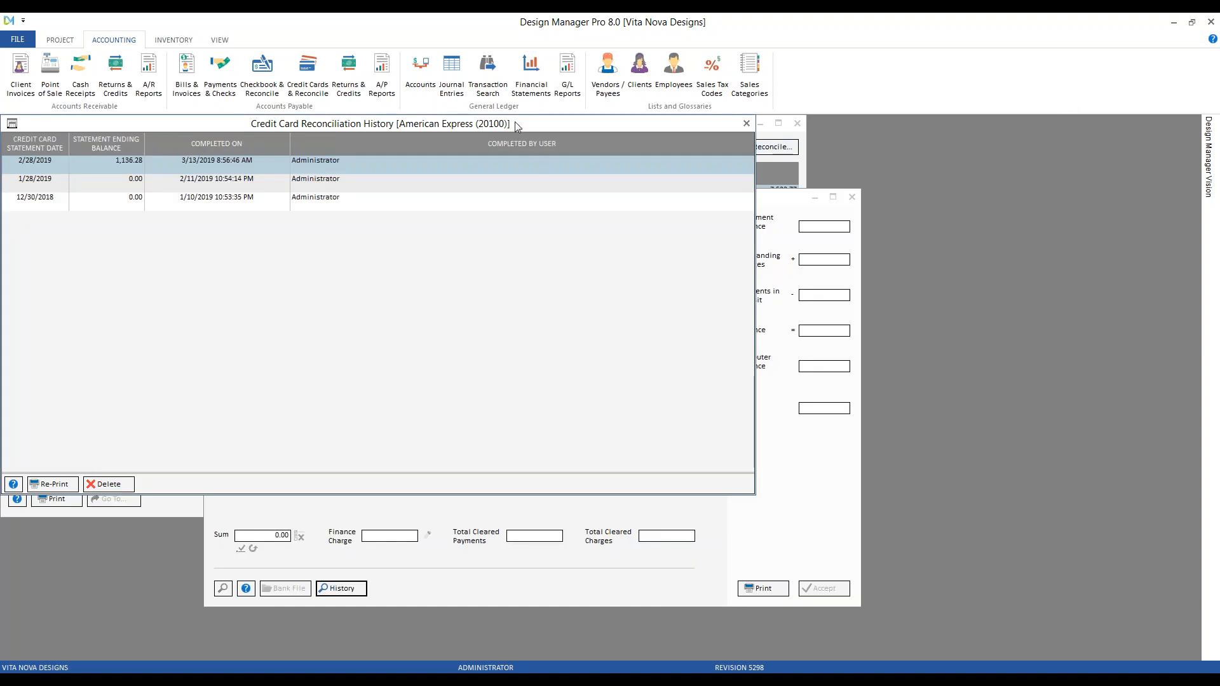
{"action": "left_click_drag", "start_coordinate": [516, 121], "coordinate": [540, 139]}
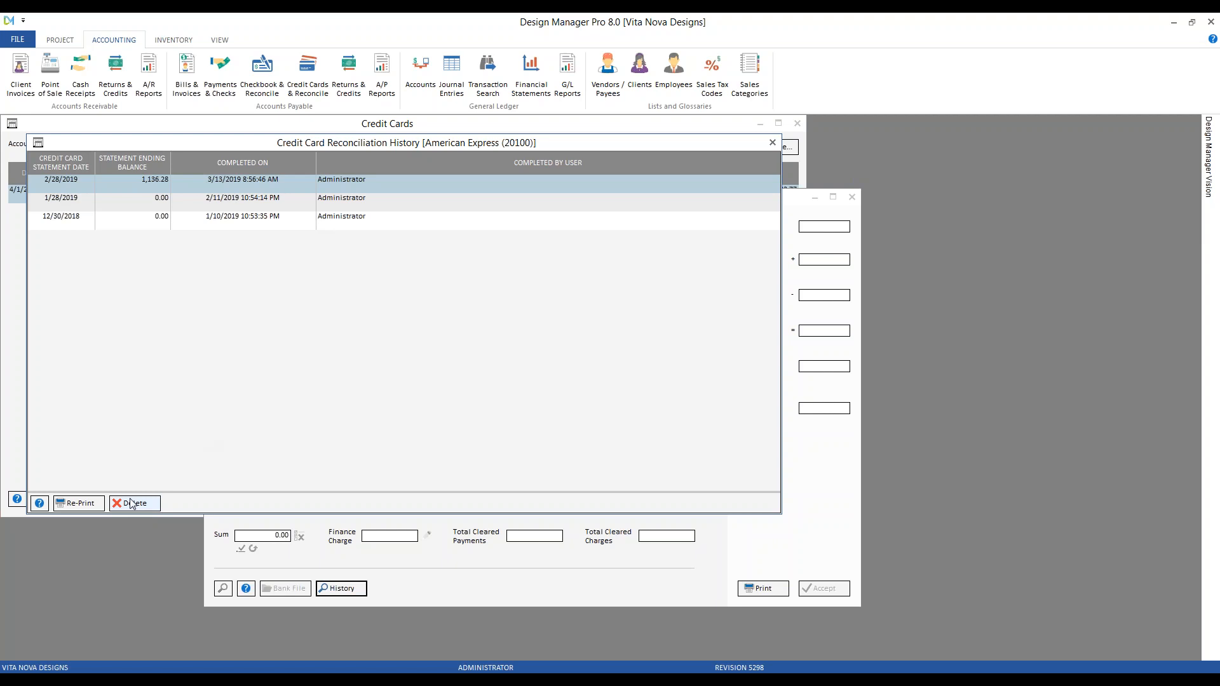
{"action": "left_click", "coordinate": [169, 224]}
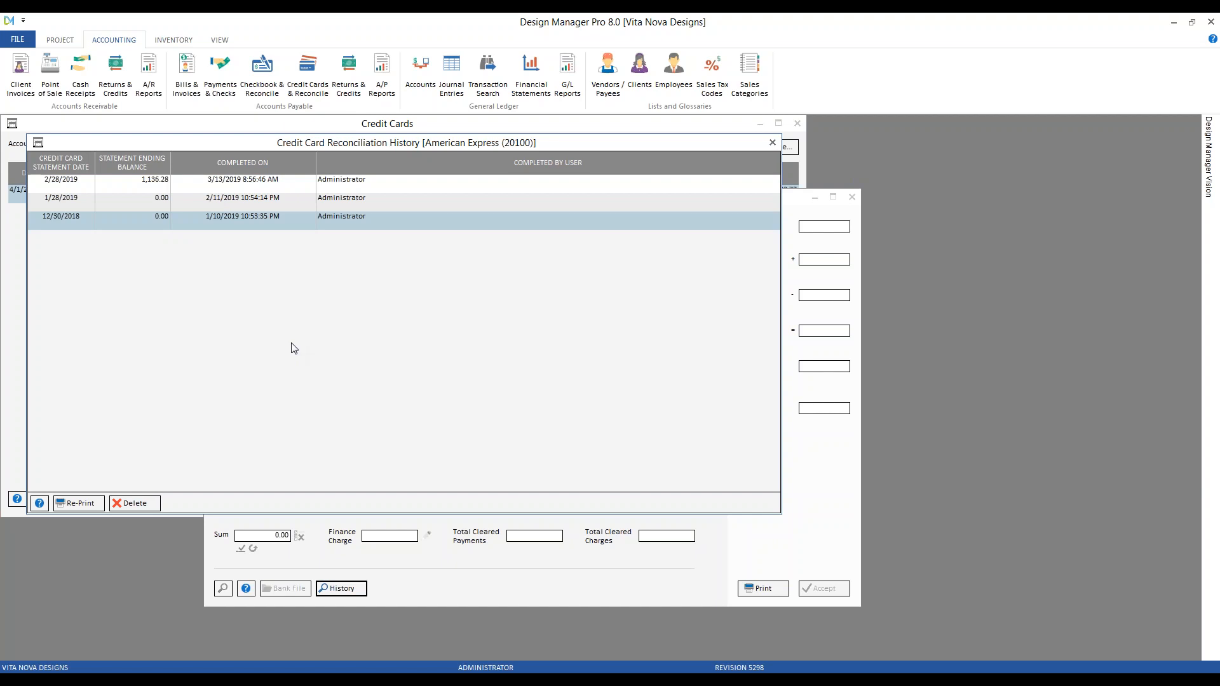
{"action": "left_click", "coordinate": [249, 186]}
{"action": "left_click", "coordinate": [248, 200]}
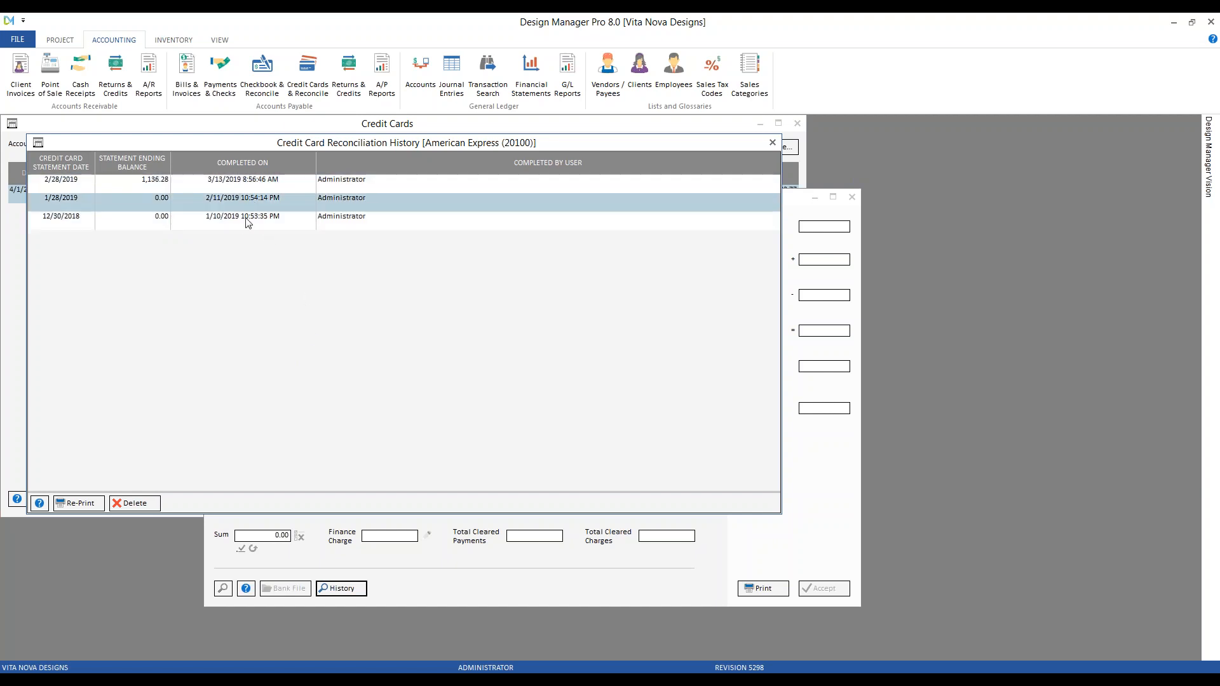
{"action": "left_click", "coordinate": [244, 223]}
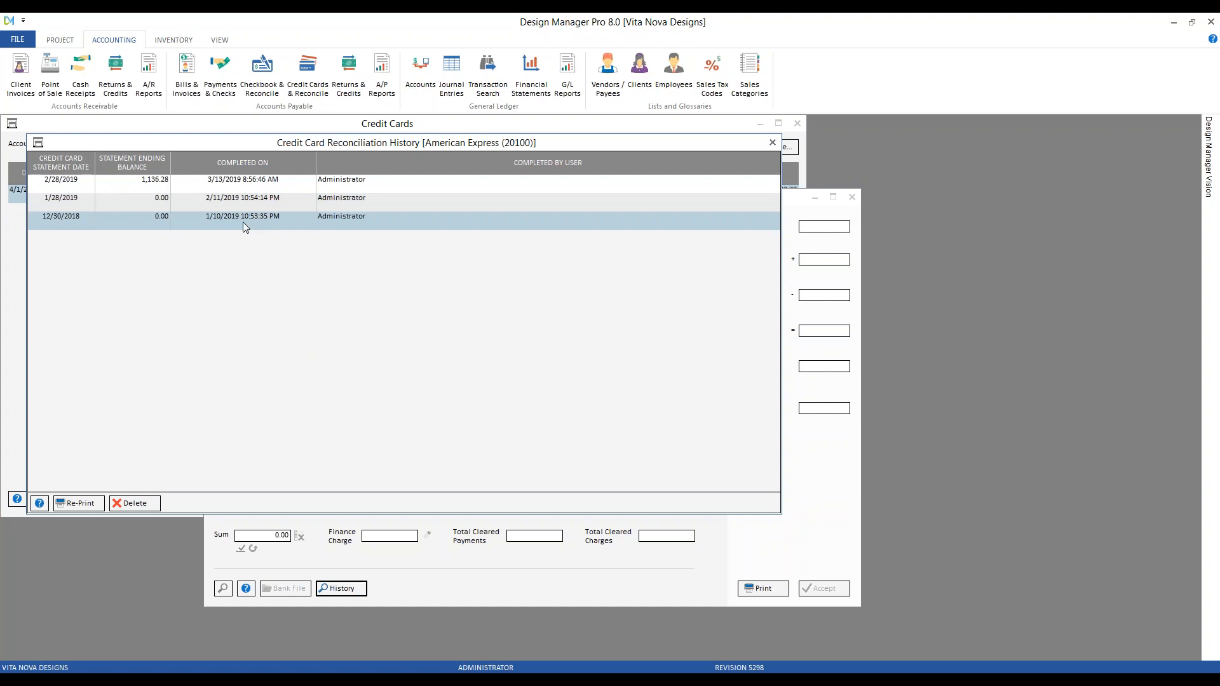
Close the reconciliation history, select the Statement Ending Date field, and switch back to the statement PDF
{"action": "left_click", "coordinate": [773, 143]}
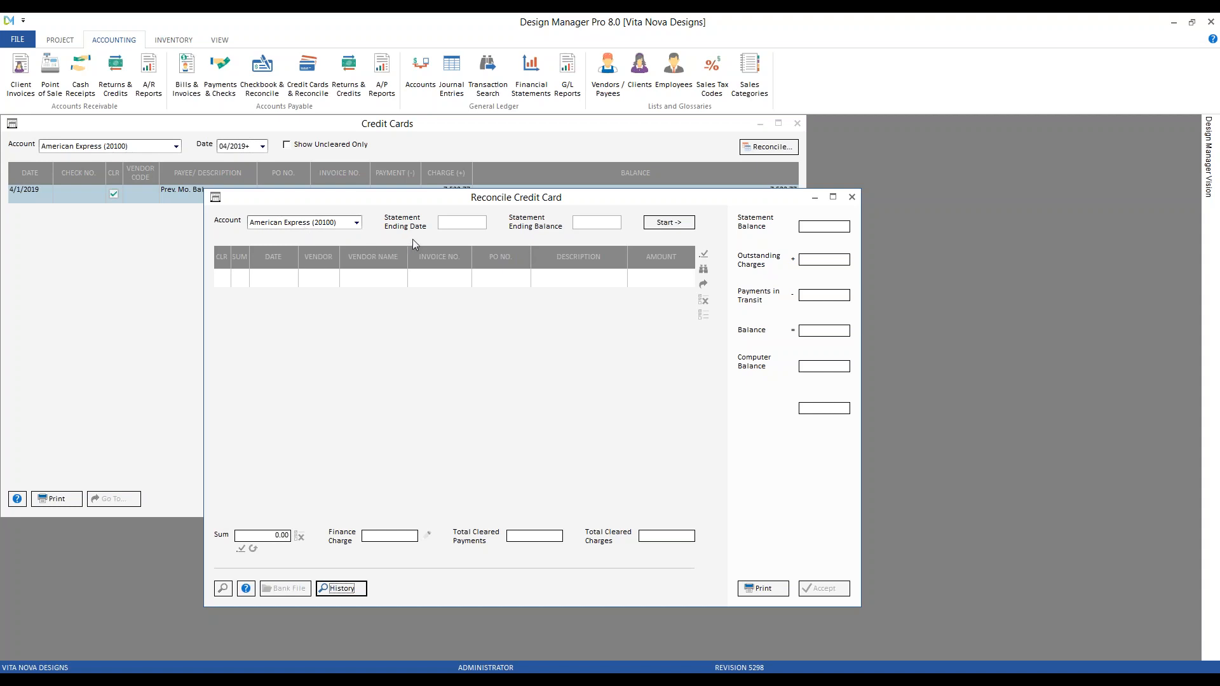
{"action": "left_click", "coordinate": [460, 226]}
{"action": "key", "text": "alt+Tab"}
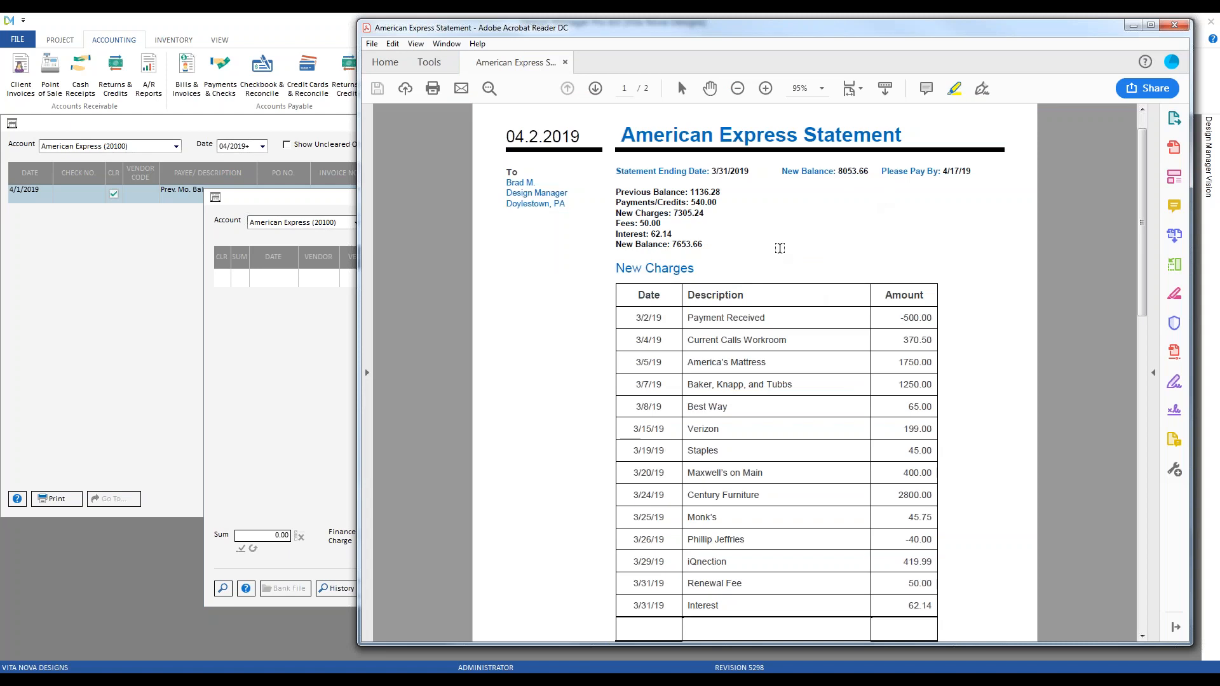
Set statement ending date 3/31/2019 and balance 8053.66, then load the period's transactions
{"action": "left_click", "coordinate": [1134, 26]}
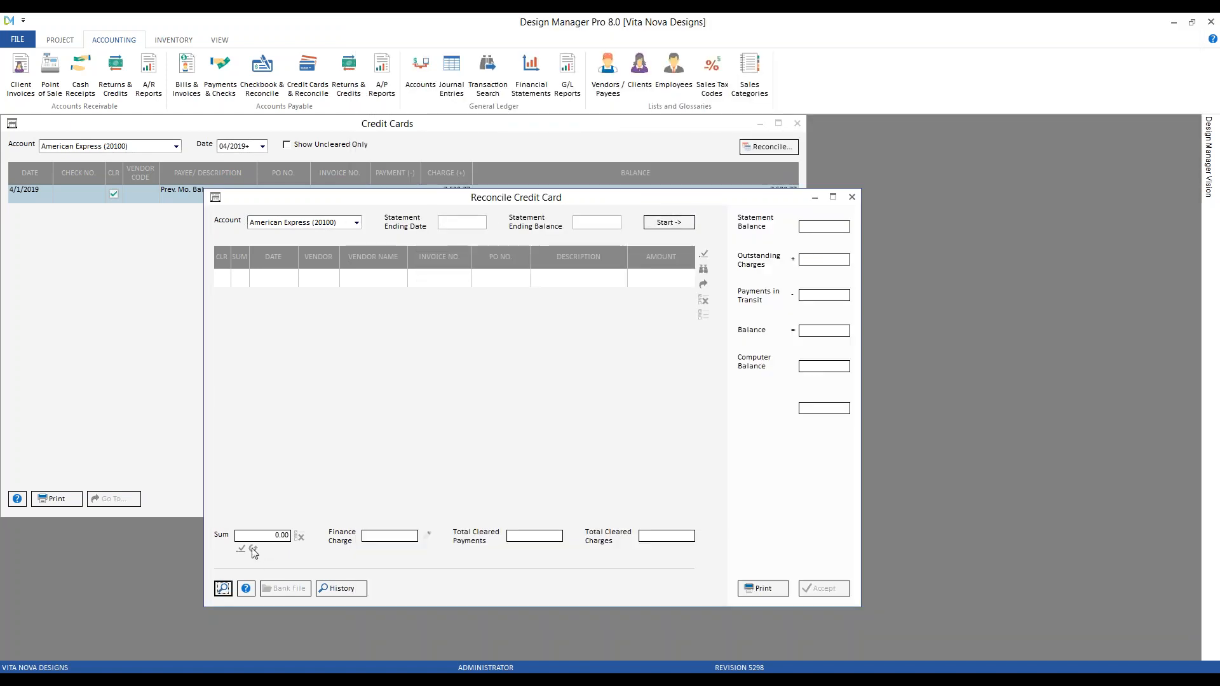
{"action": "left_click", "coordinate": [223, 588]}
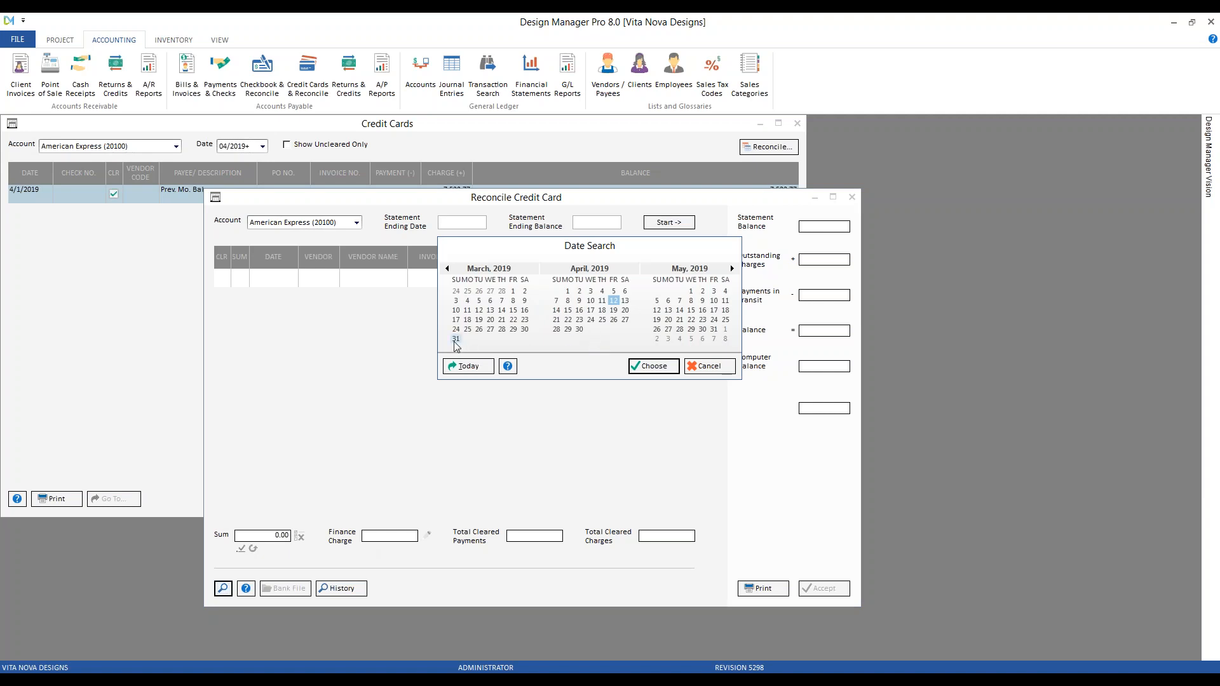
{"action": "left_click", "coordinate": [645, 366]}
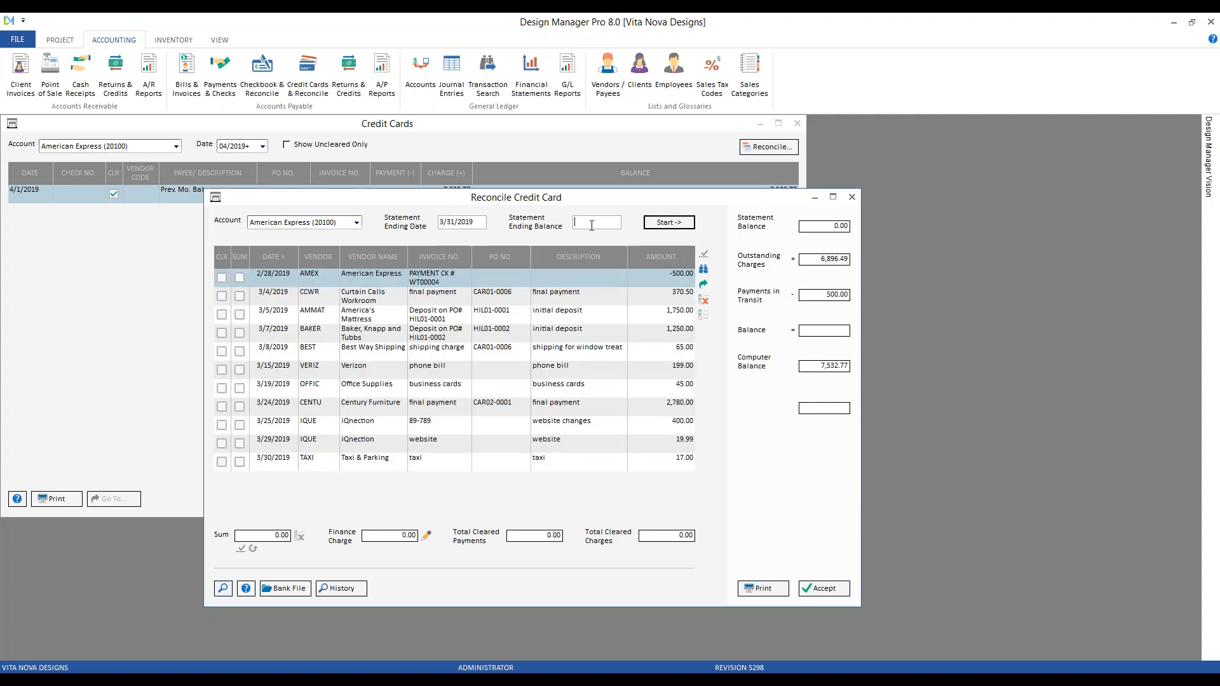
{"action": "type", "text": "8053.66"}
{"action": "left_click", "coordinate": [680, 226]}
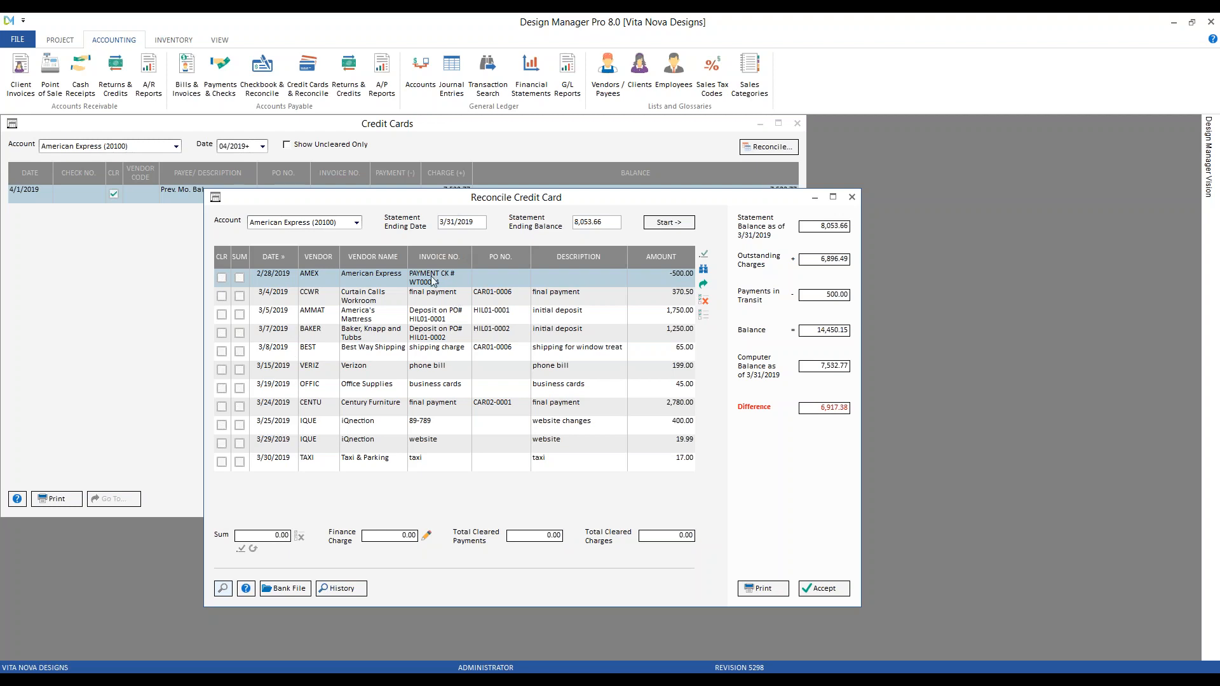
Show the January 2019 entries in the Credit Cards register
{"action": "left_click", "coordinate": [117, 130]}
{"action": "left_click", "coordinate": [262, 146]}
{"action": "left_click", "coordinate": [254, 167]}
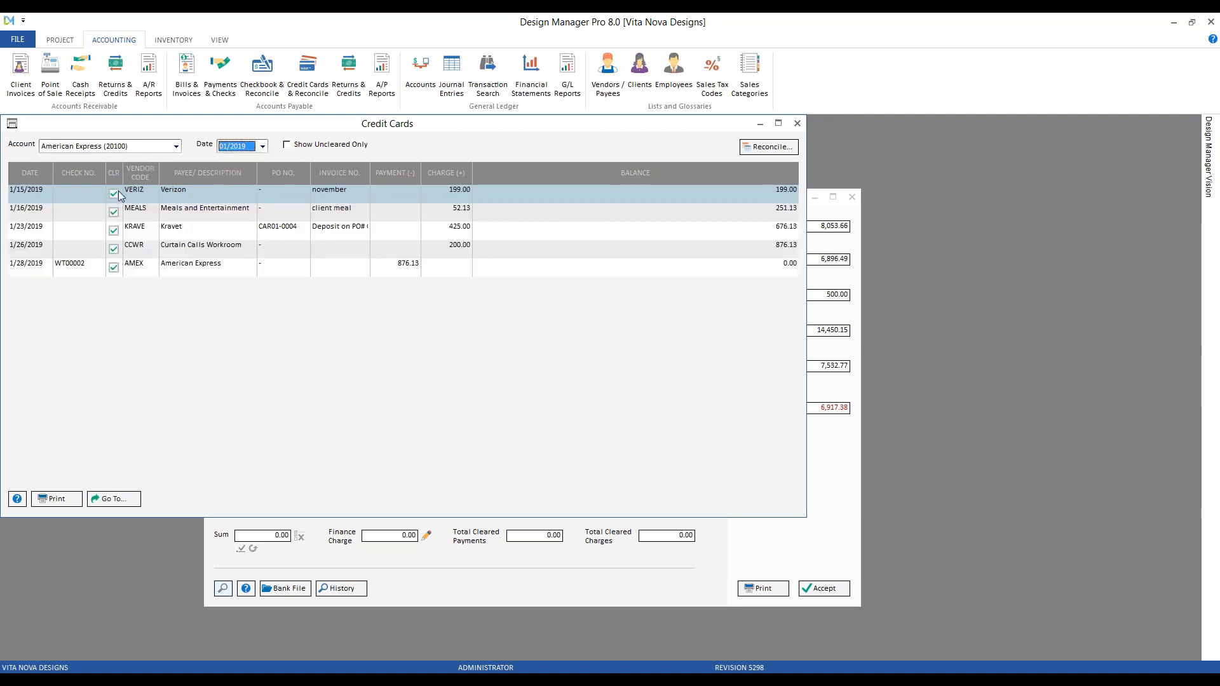
Close the Reconcile Credit Card window without accepting it, then close the Credit Cards register
{"action": "left_click", "coordinate": [621, 588]}
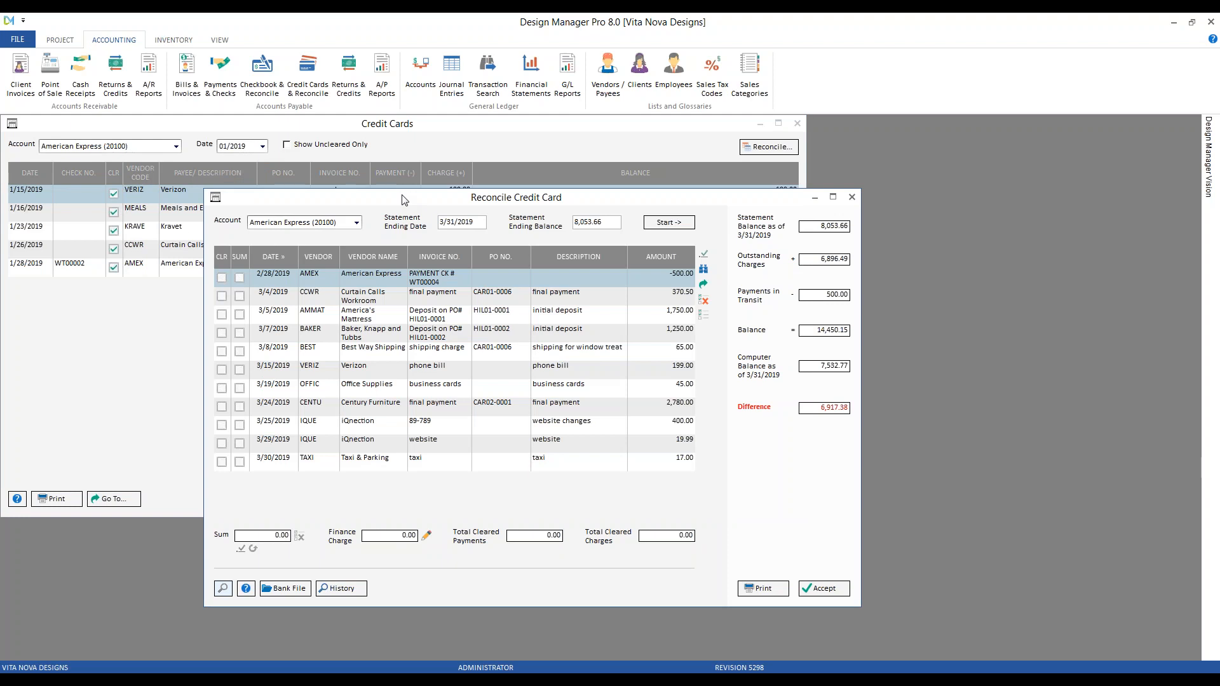
{"action": "left_click", "coordinate": [462, 223]}
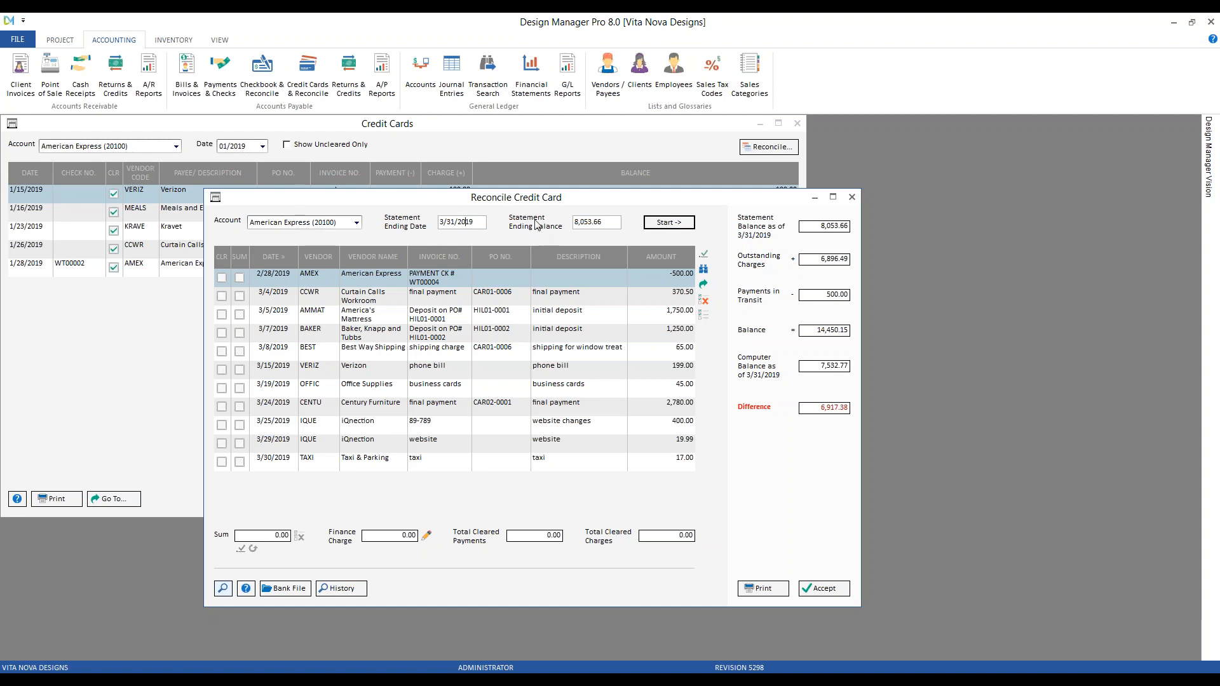
{"action": "left_click", "coordinate": [852, 197]}
{"action": "left_click", "coordinate": [797, 124]}
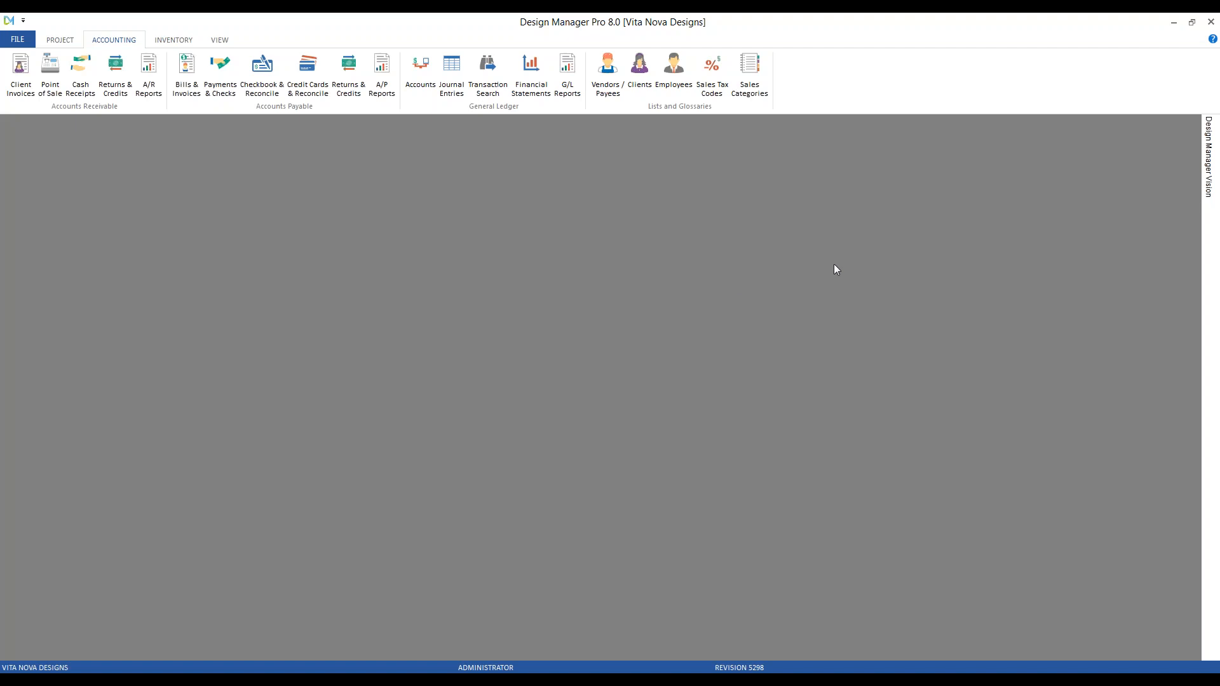
Reopen the American Express register, restart the reconciliation, and toggle the transaction sort by date
{"action": "left_click", "coordinate": [308, 75]}
{"action": "left_click", "coordinate": [834, 211]}
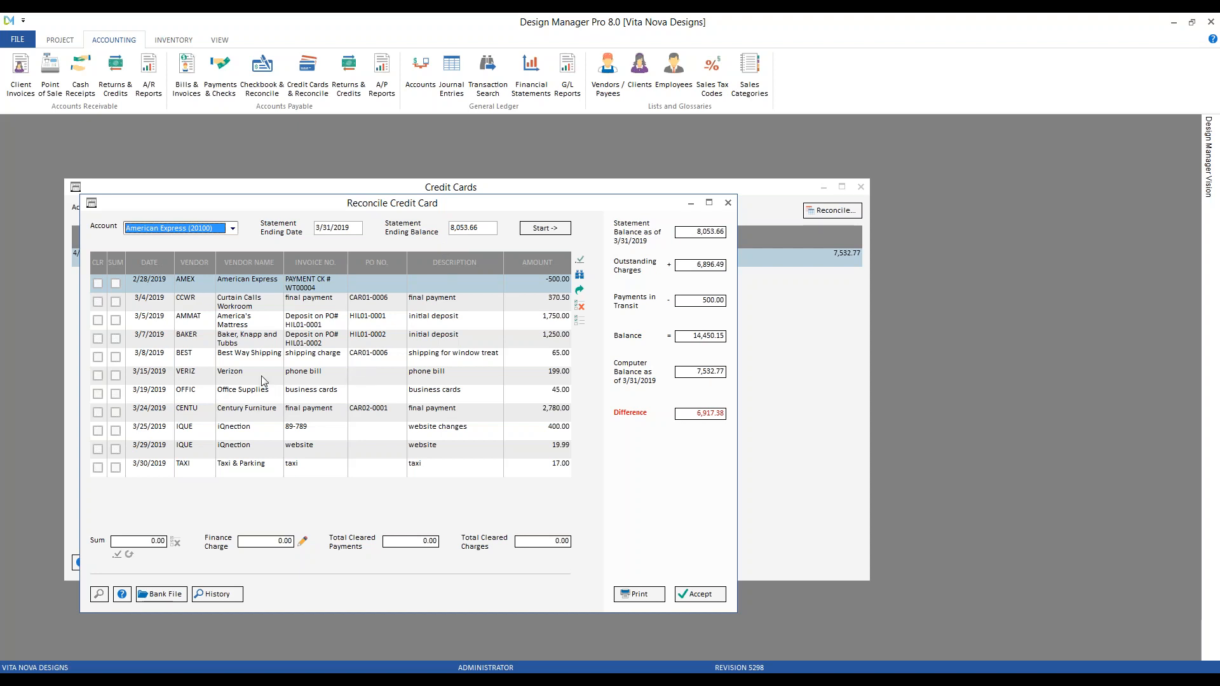
{"action": "left_click", "coordinate": [160, 262]}
{"action": "left_click", "coordinate": [162, 261]}
Sort the transactions by vendor code, then vendor name, quick-searching 'V' and 'CE'
{"action": "left_click", "coordinate": [158, 261]}
{"action": "left_click", "coordinate": [193, 262]}
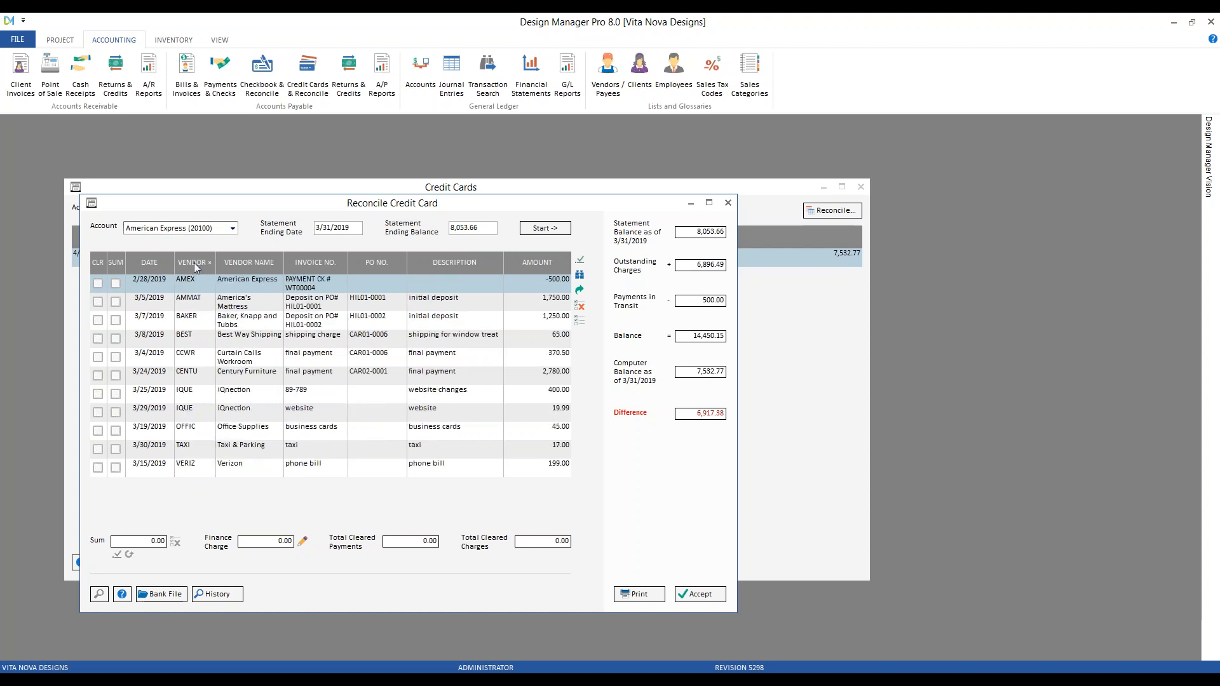
{"action": "type", "text": "V"}
{"action": "left_click", "coordinate": [247, 260]}
{"action": "type", "text": "CE"}
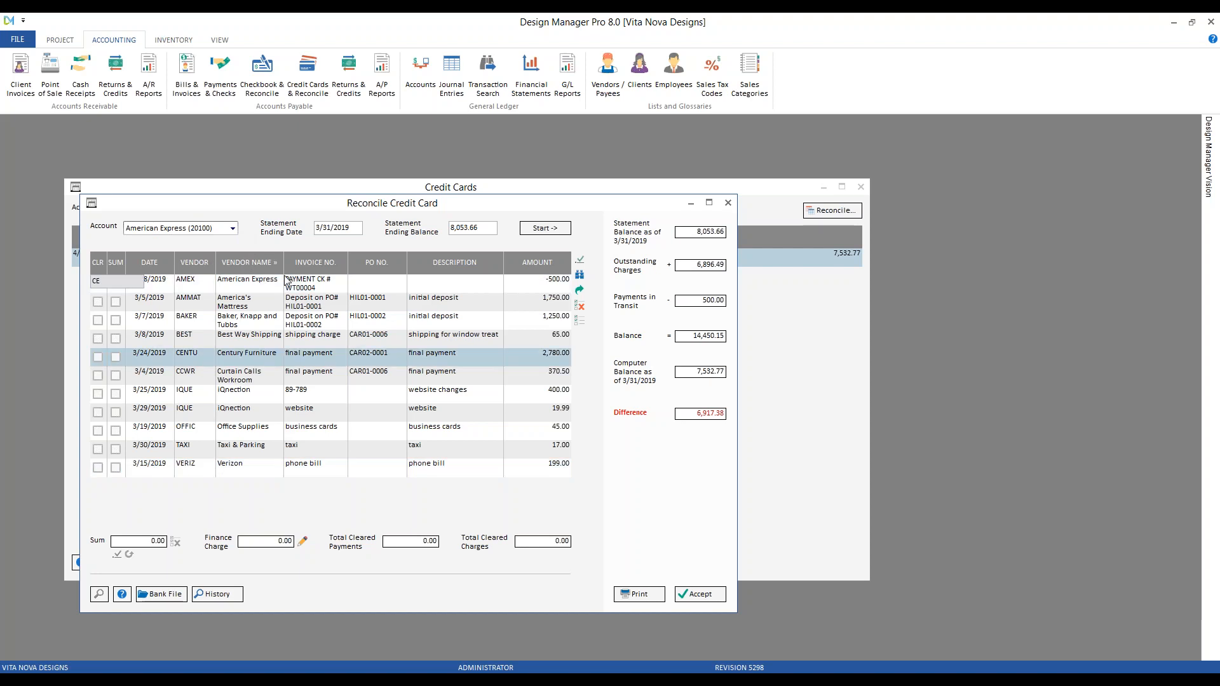
Sort by invoice number, then amount, quick-searching 'we' and '1250'
{"action": "left_click", "coordinate": [322, 262]}
{"action": "type", "text": "we"}
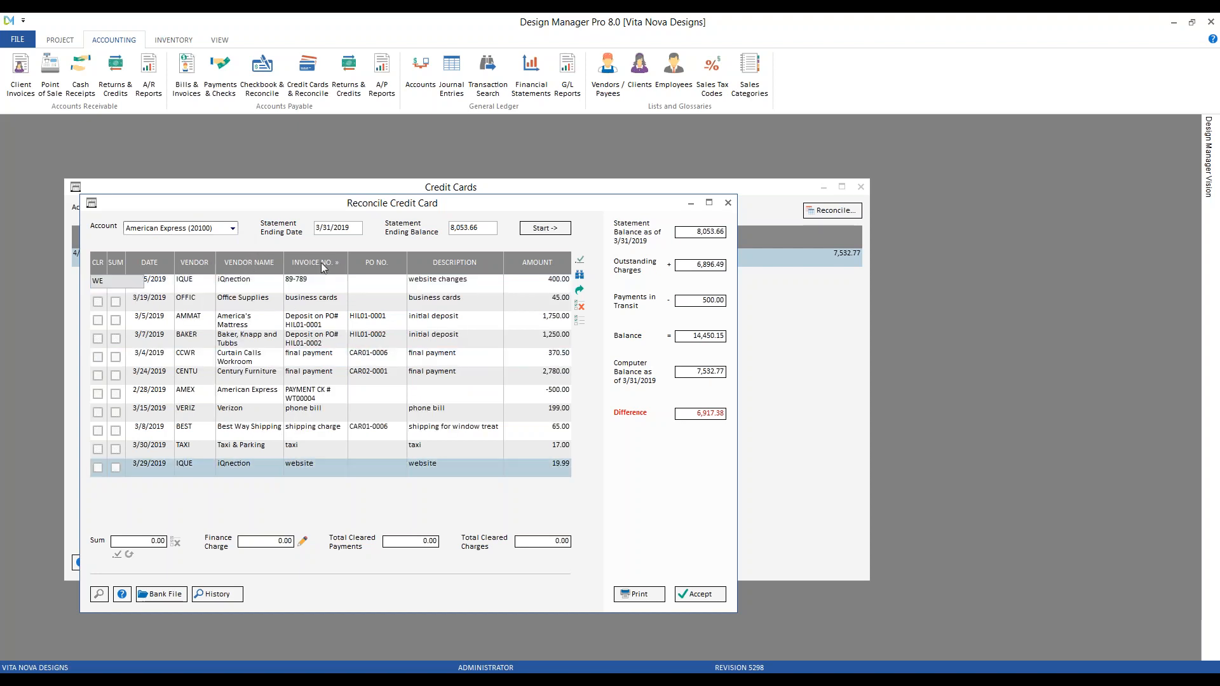
{"action": "left_click", "coordinate": [542, 266]}
{"action": "type", "text": "1250"}
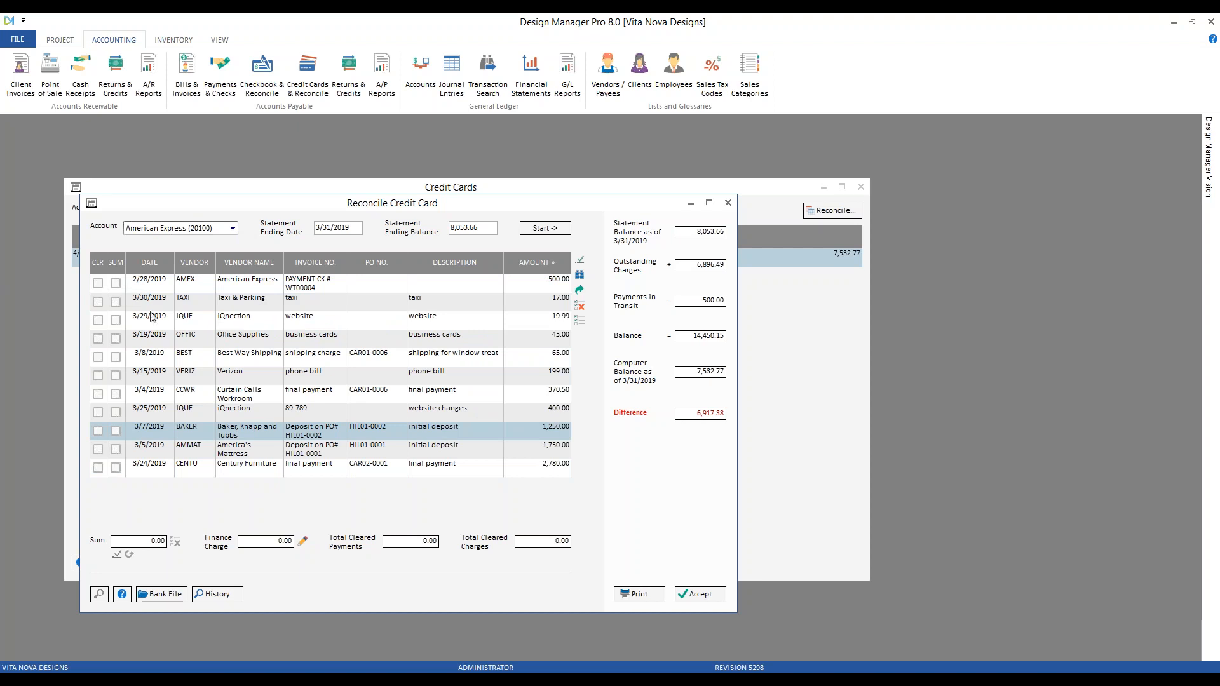
Re-sort by date and clear the 3/4/2019 CCWR 370.50 charge, leaving a 6,546.88 difference
{"action": "left_click", "coordinate": [149, 263]}
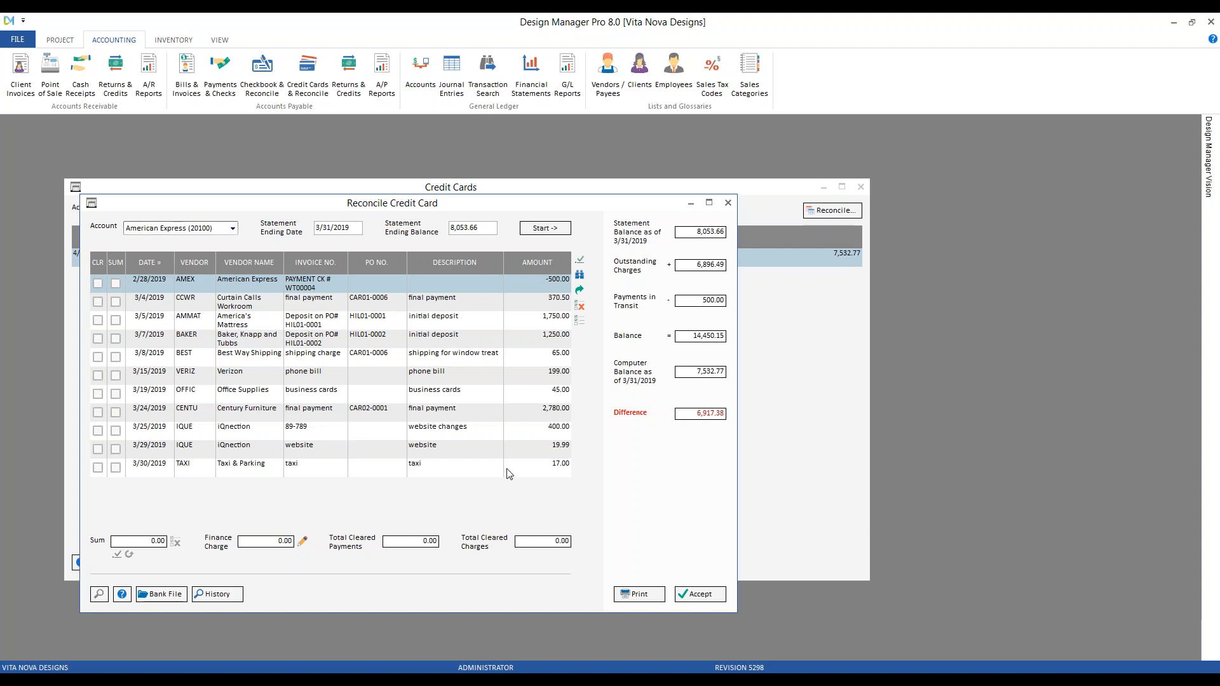
{"action": "left_click", "coordinate": [97, 302]}
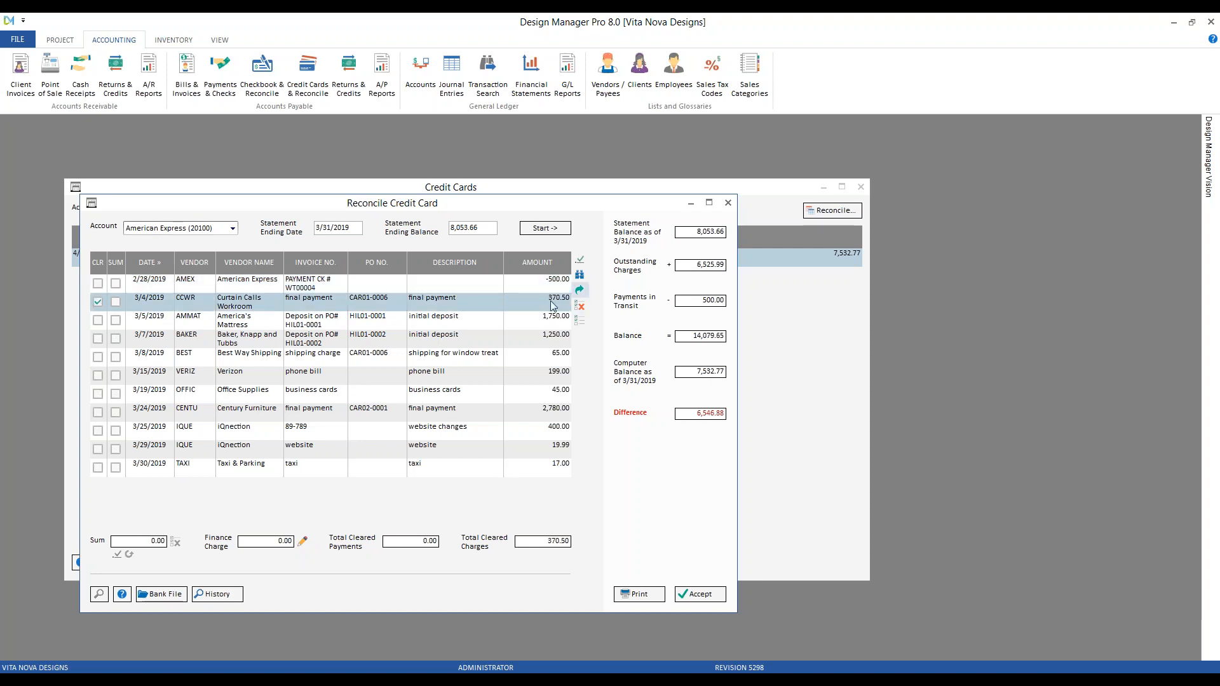
Untick the 3/4/2019 370.50 charge, then tick and untick the 2/28/2019 -500.00 payment
{"action": "left_click", "coordinate": [99, 300]}
{"action": "left_click", "coordinate": [97, 284]}
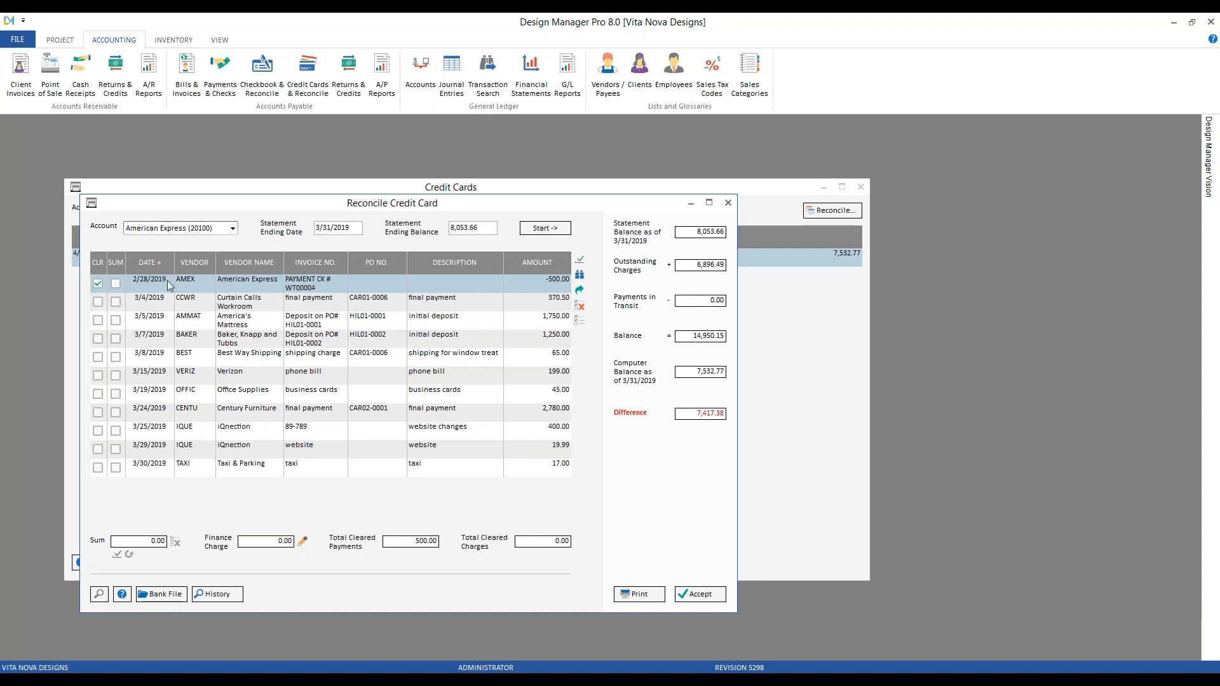
{"action": "left_click", "coordinate": [98, 284]}
Move the Credit Cards register right and show its 03/2019 transactions beside the reconciliation
{"action": "left_click", "coordinate": [758, 190]}
{"action": "left_click_drag", "start_coordinate": [628, 192], "coordinate": [913, 195]}
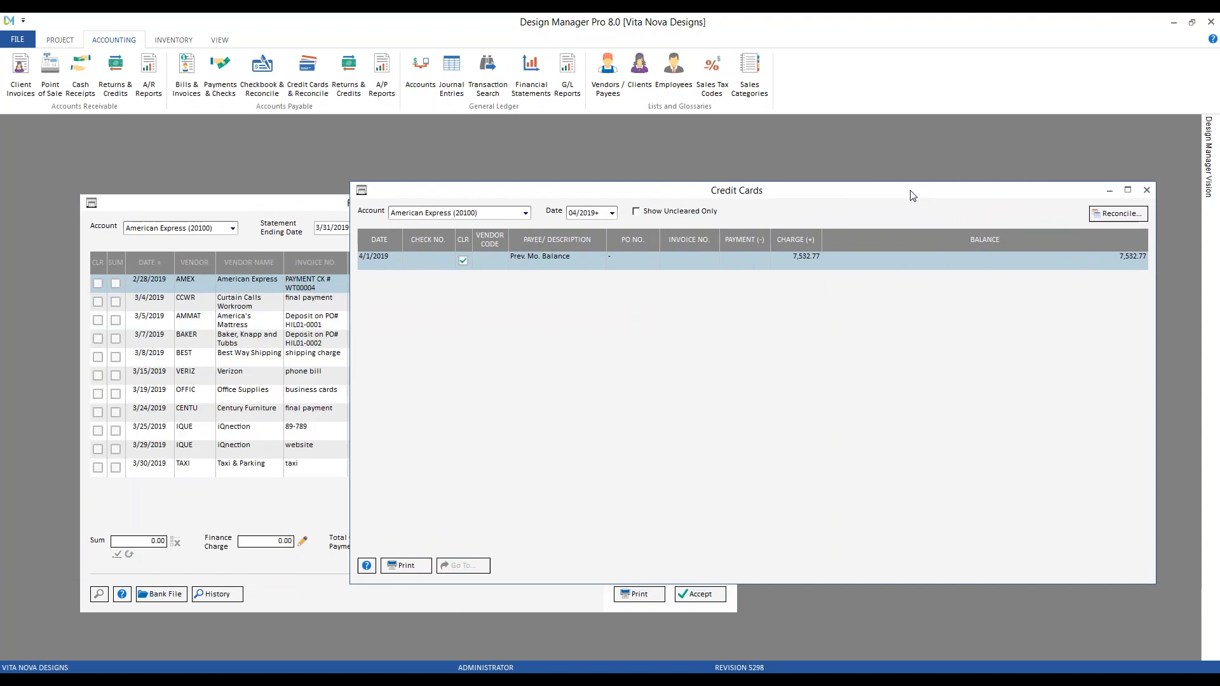
{"action": "left_click", "coordinate": [594, 216]}
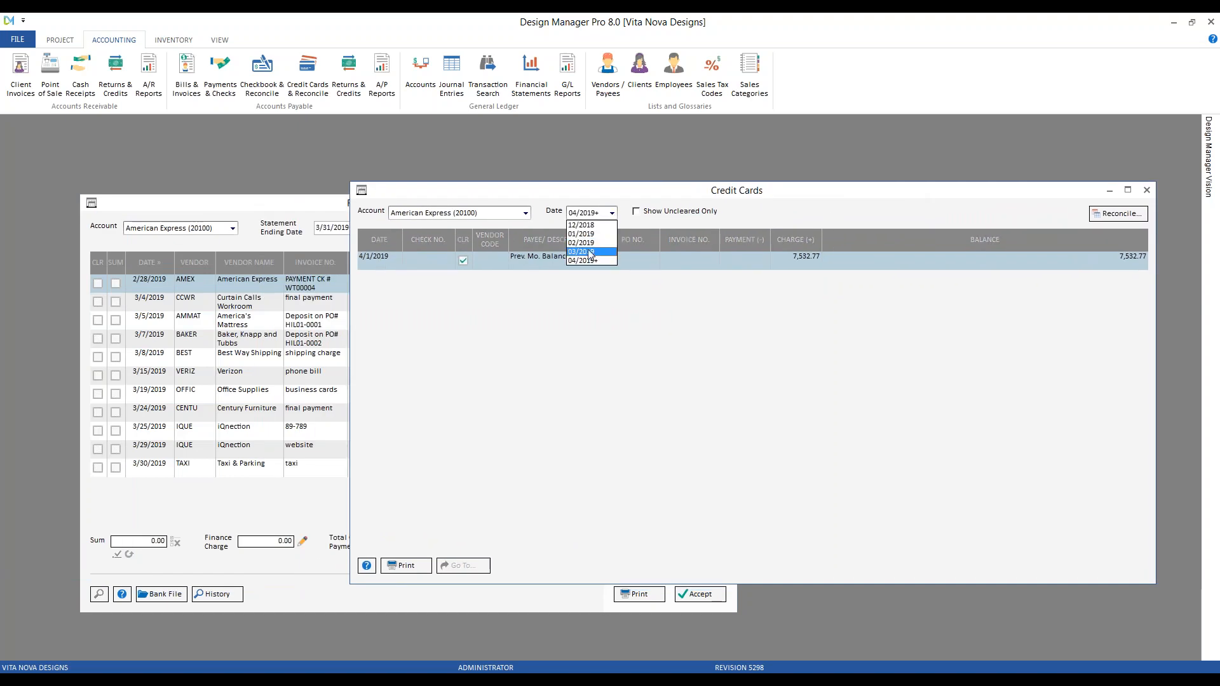
{"action": "left_click", "coordinate": [585, 253]}
{"action": "left_click", "coordinate": [559, 447]}
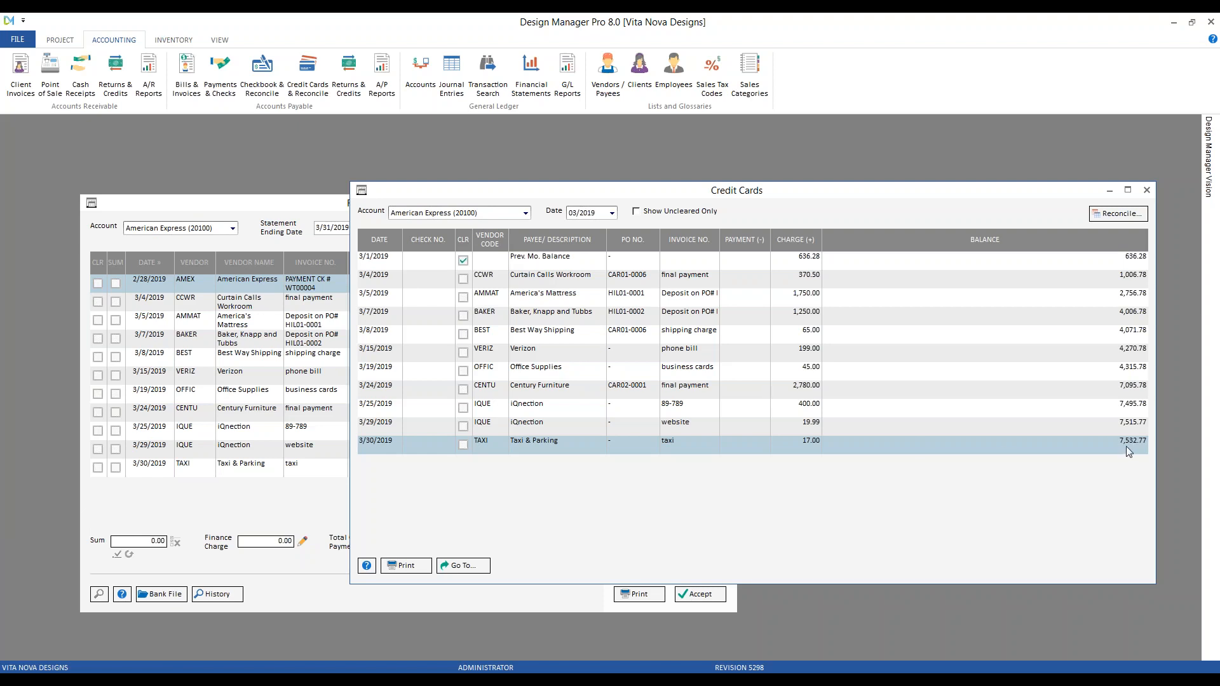
{"action": "left_click", "coordinate": [260, 241]}
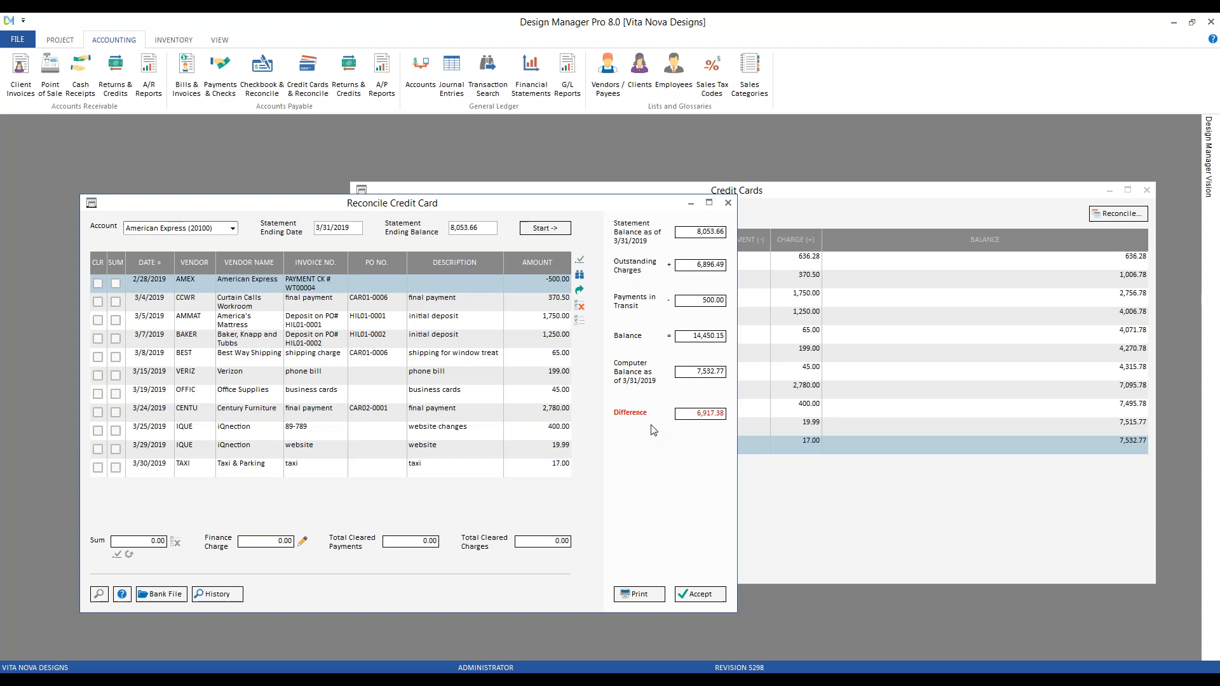
Bulk-clear all transactions with no date or amount limits, dropping the difference to 520.89
{"action": "left_click", "coordinate": [580, 261]}
{"action": "left_click_drag", "start_coordinate": [189, 223], "coordinate": [234, 227]}
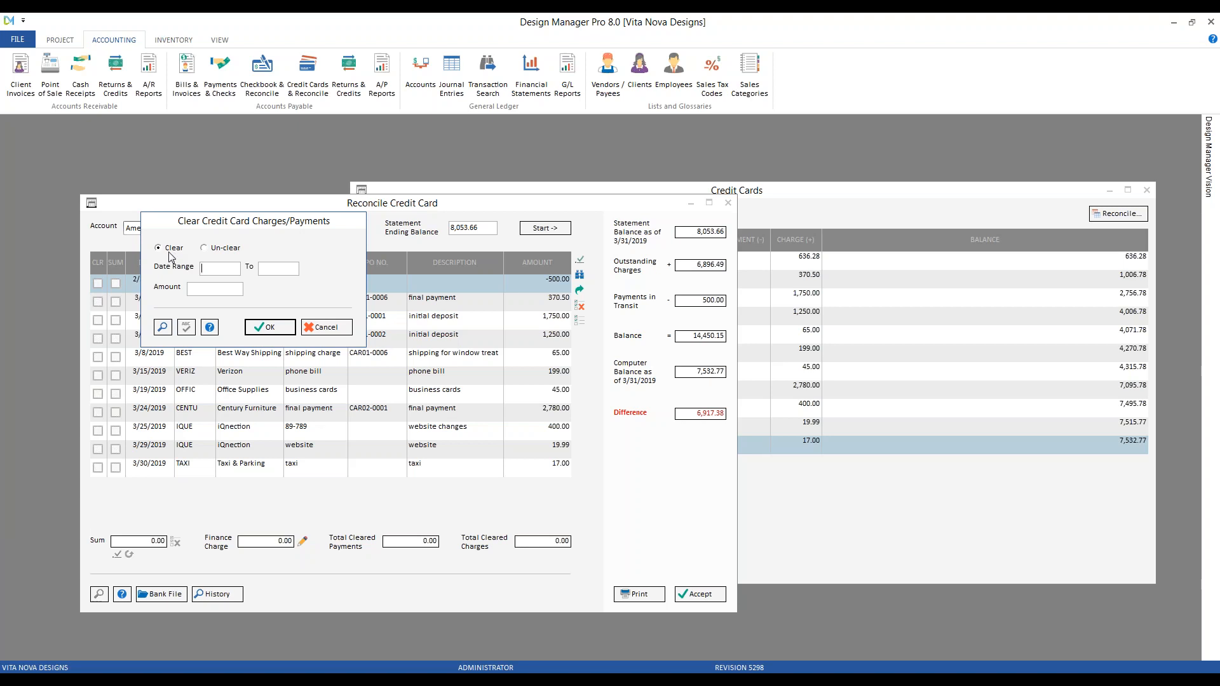
{"action": "left_click", "coordinate": [261, 328]}
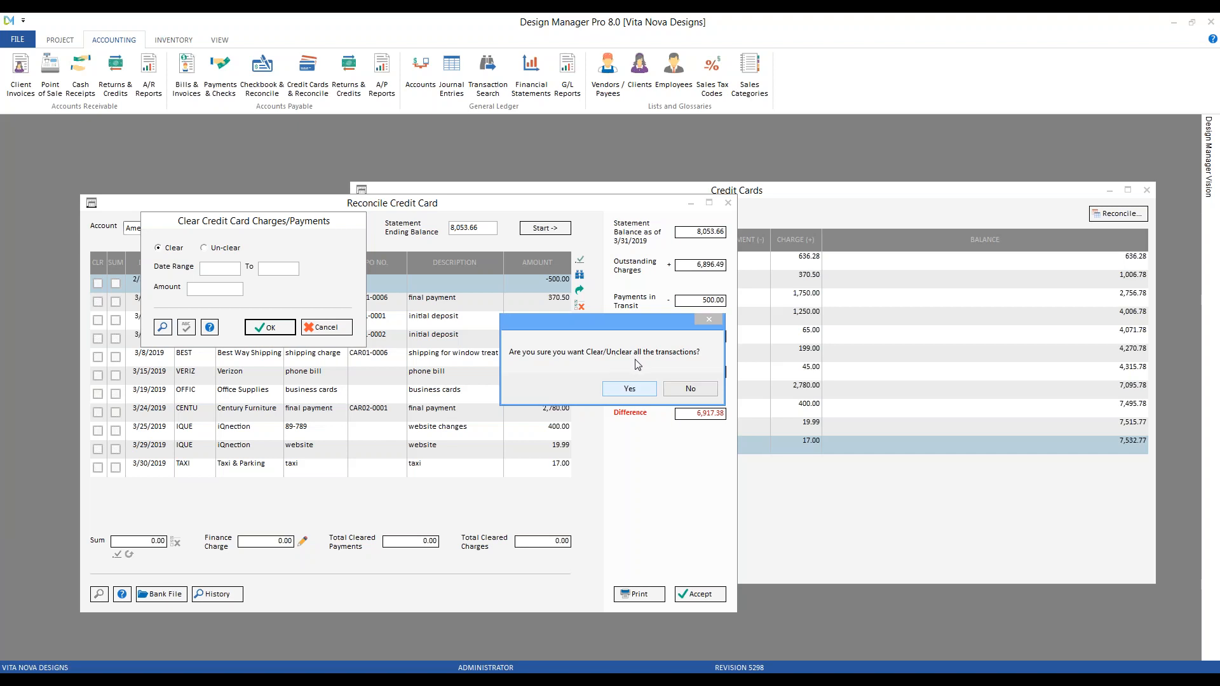
{"action": "left_click", "coordinate": [636, 390]}
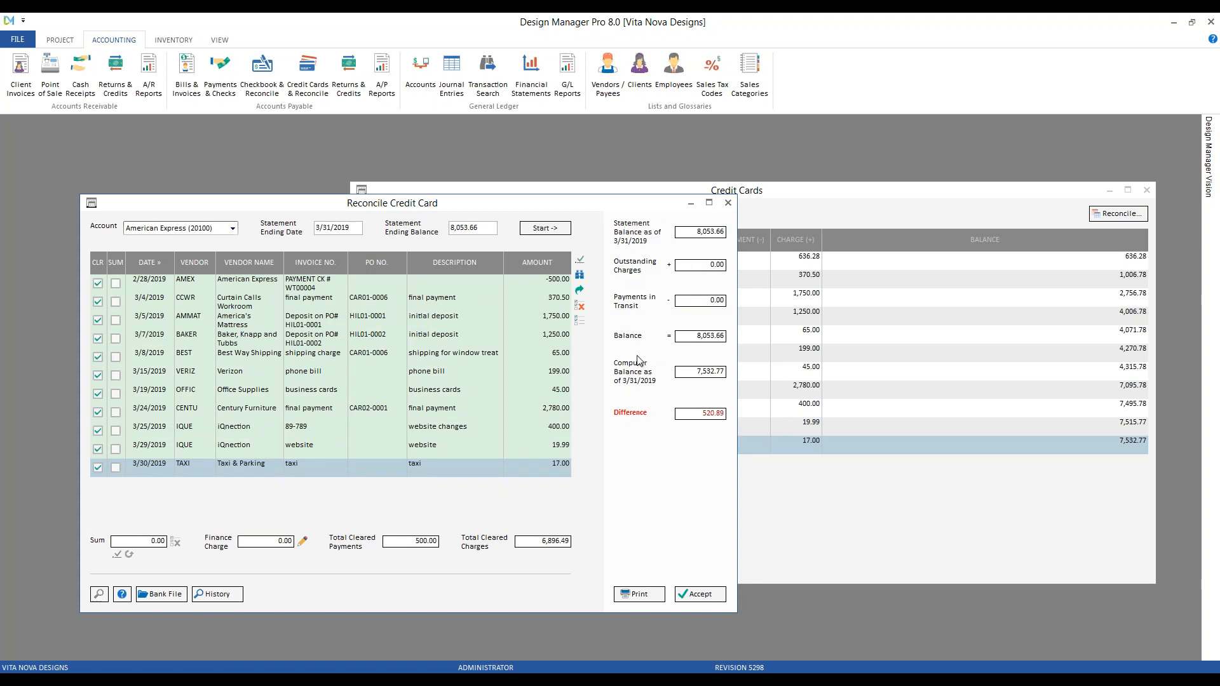
Bulk un-clear all transactions, restoring the 6,917.38 difference, and reopen the clearing options
{"action": "left_click", "coordinate": [580, 259]}
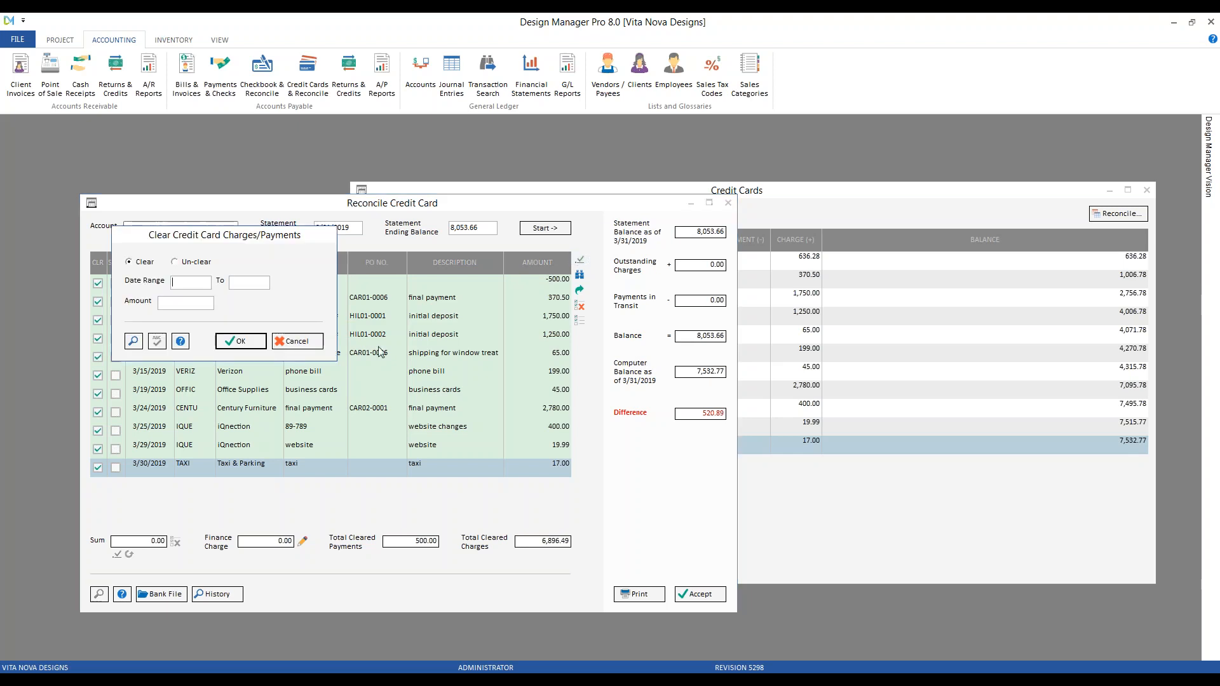
{"action": "left_click", "coordinate": [203, 263]}
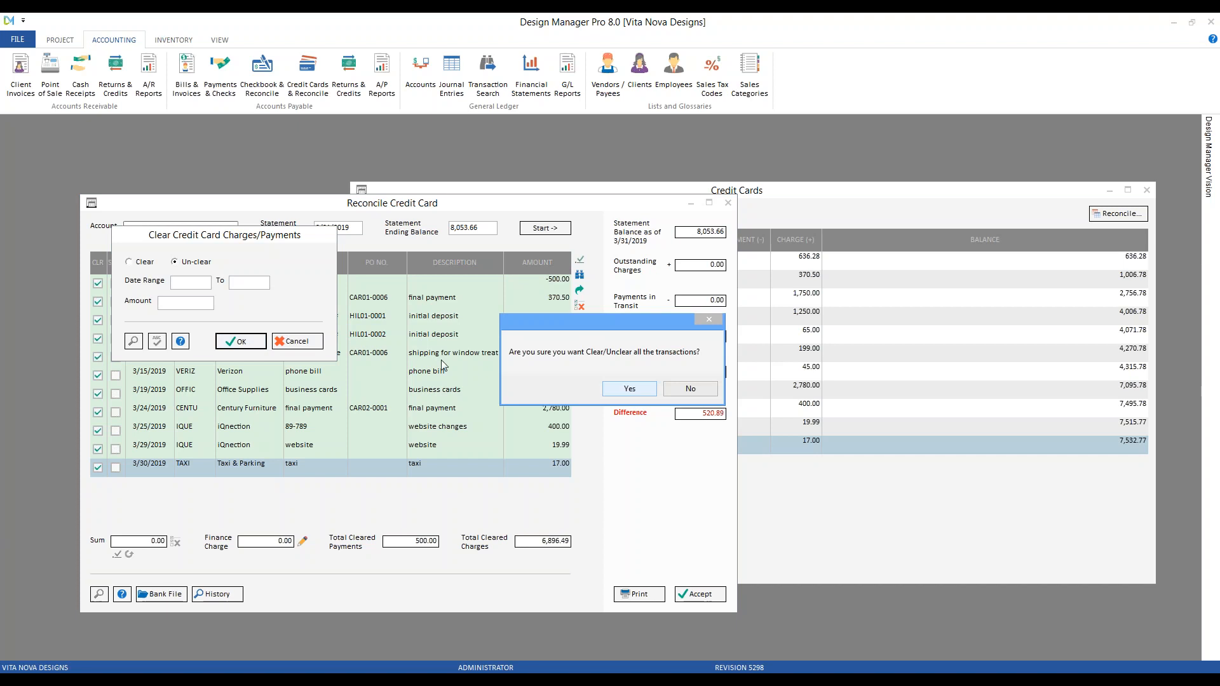
{"action": "left_click", "coordinate": [632, 392]}
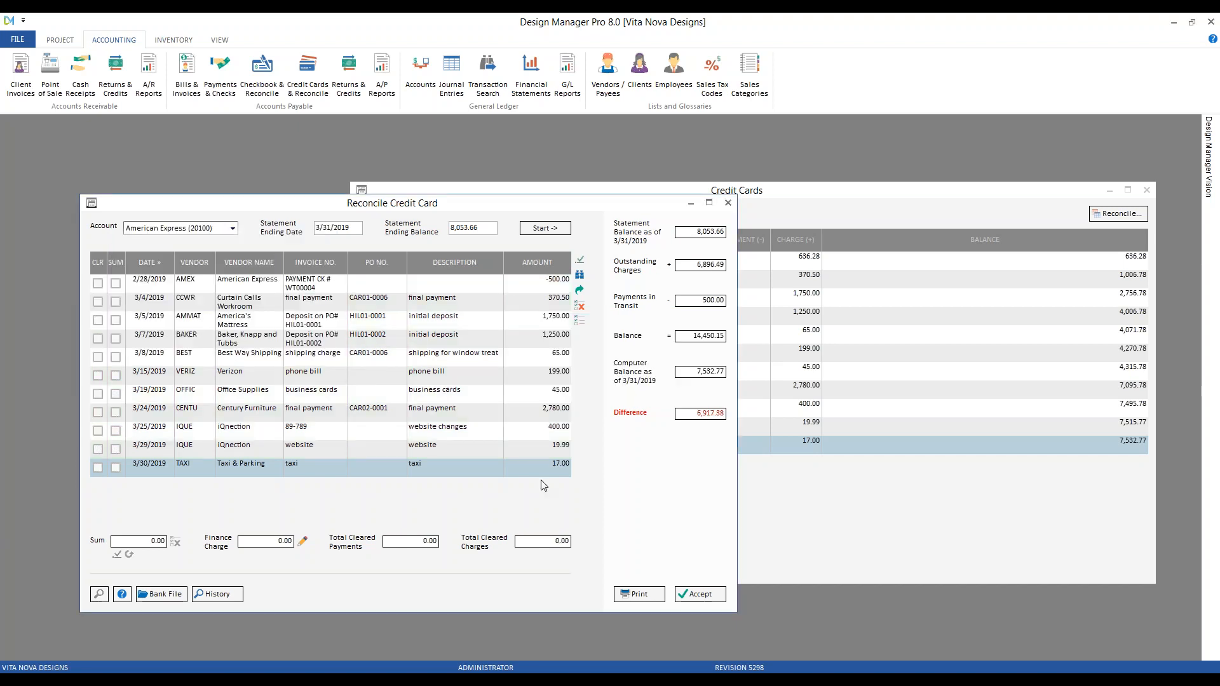
{"action": "left_click", "coordinate": [580, 259]}
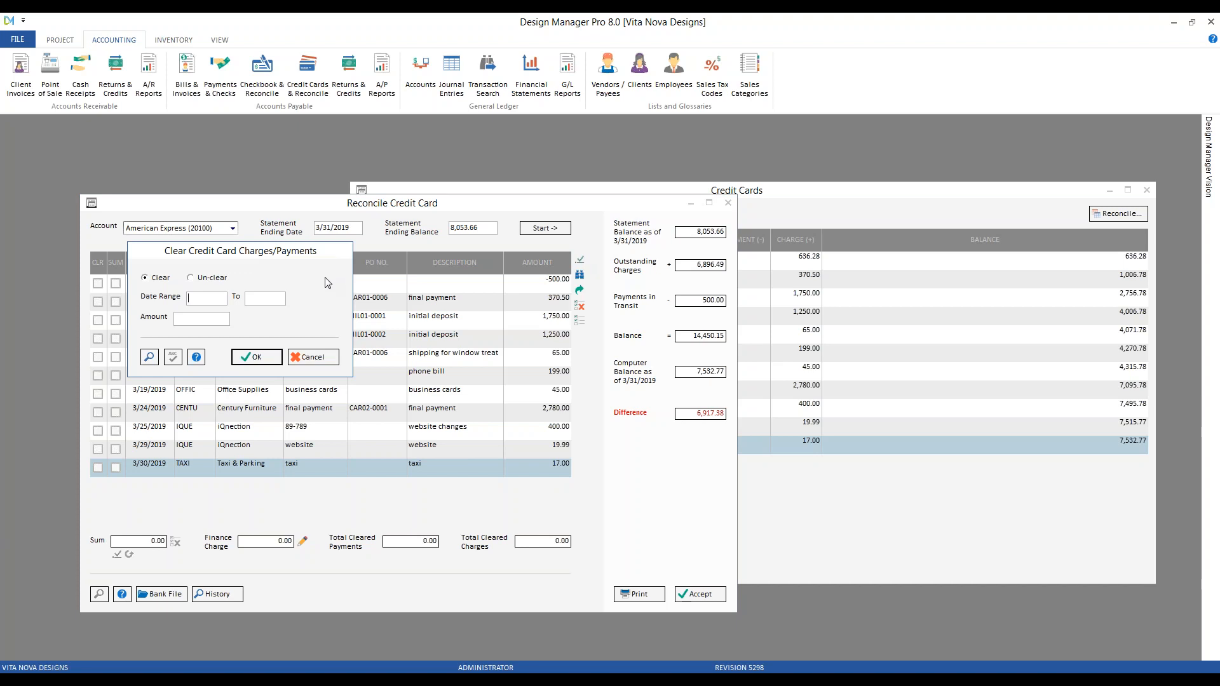
Clear the transactions dated 2/28/2019 through 3/7/2019 by date range
{"action": "type", "text": "228"}
{"action": "key", "text": "BackSpace"}
{"action": "key", "text": "BackSpace"}
{"action": "type", "text": ".28"}
{"action": "key", "text": "Tab"}
{"action": "type", "text": "3.7"}
{"action": "key", "text": "Tab"}
{"action": "key", "text": "Return"}
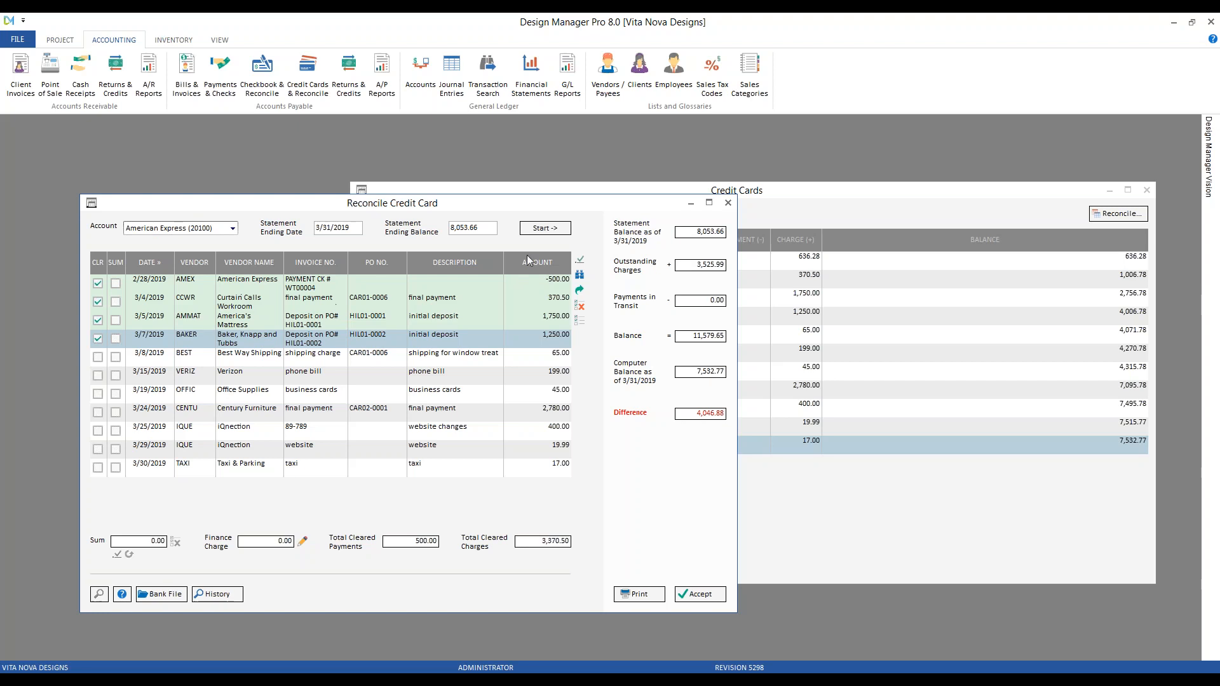
Bulk un-clear all transactions again, back to a 6,917.38 difference
{"action": "left_click", "coordinate": [580, 259]}
{"action": "left_click", "coordinate": [222, 294]}
{"action": "left_click", "coordinate": [272, 373]}
{"action": "left_click", "coordinate": [629, 389]}
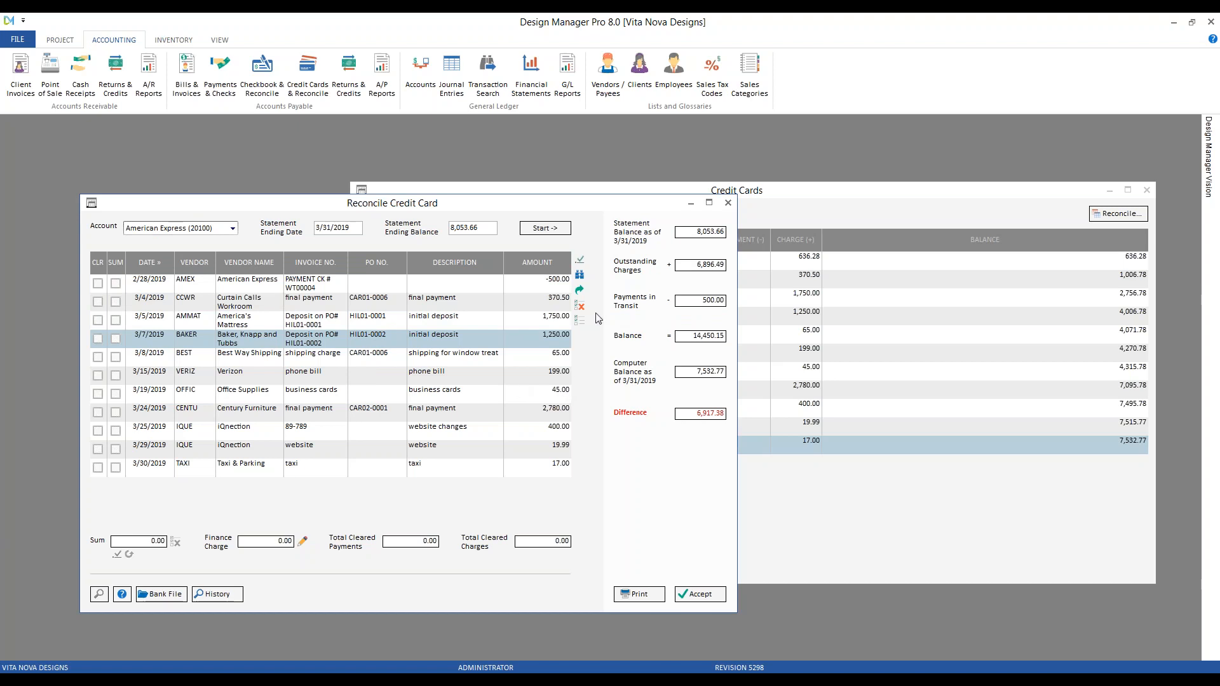
Clear the 370.50 charge by amount, then untick its CLR box so nothing stays cleared
{"action": "left_click", "coordinate": [580, 259]}
{"action": "left_click", "coordinate": [234, 350]}
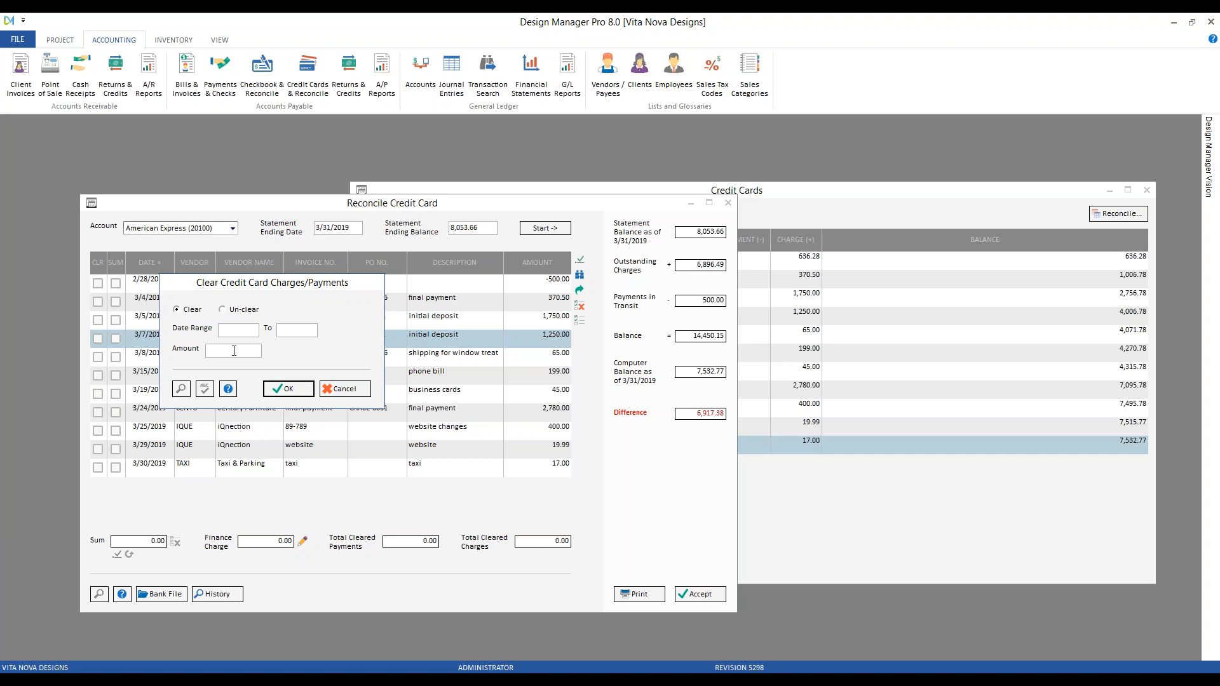
{"action": "type", "text": "370.50"}
{"action": "left_click", "coordinate": [294, 389]}
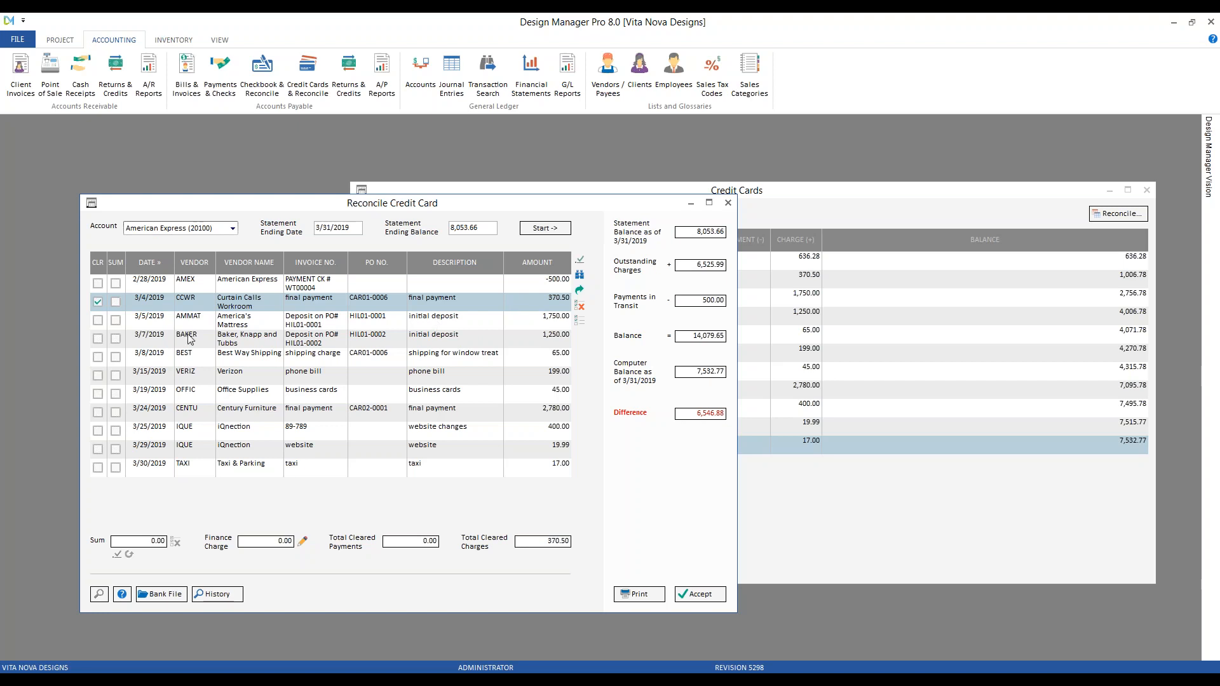
{"action": "left_click", "coordinate": [97, 302]}
Mark the 2/28/2019 -500.00 payment cleared, checking it against the statement's Payment Received line
{"action": "key", "text": "alt+Tab"}
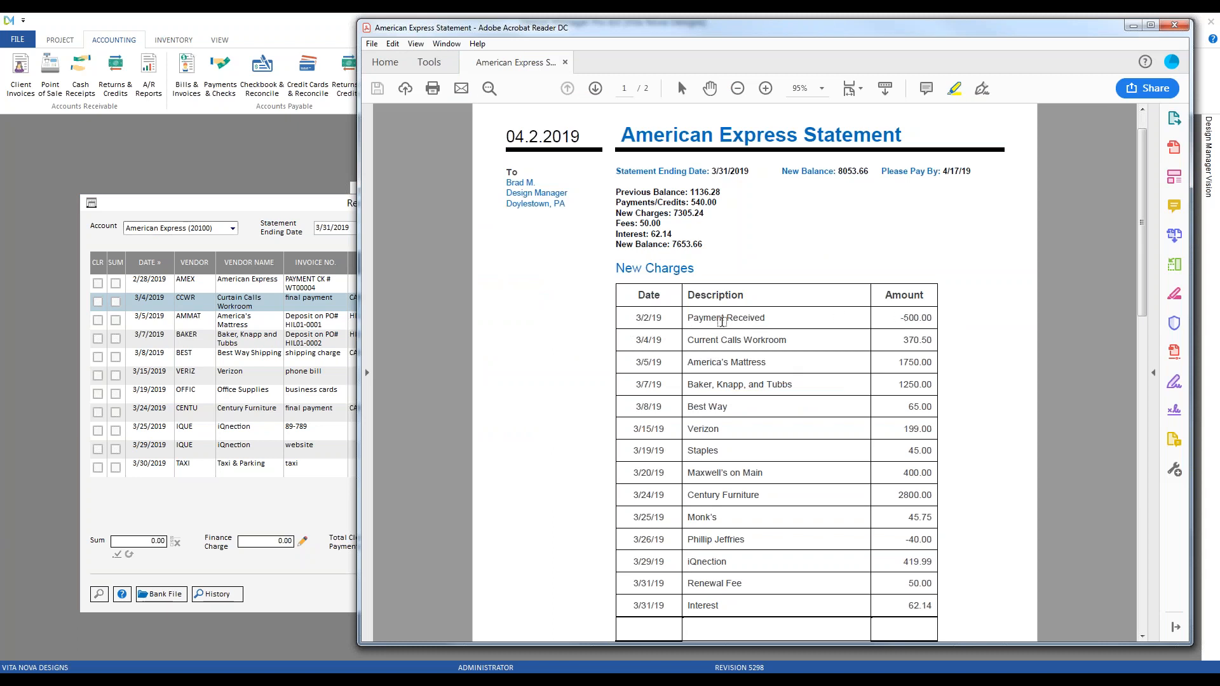
{"action": "left_click", "coordinate": [260, 207]}
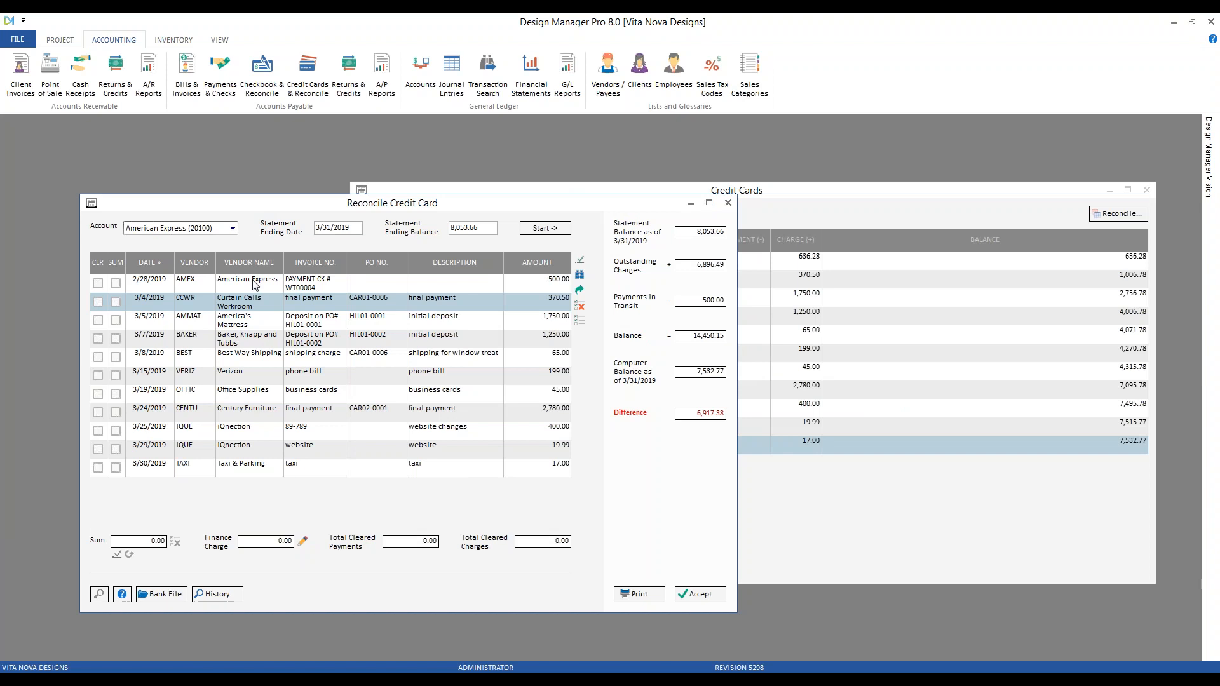
{"action": "left_click", "coordinate": [98, 283]}
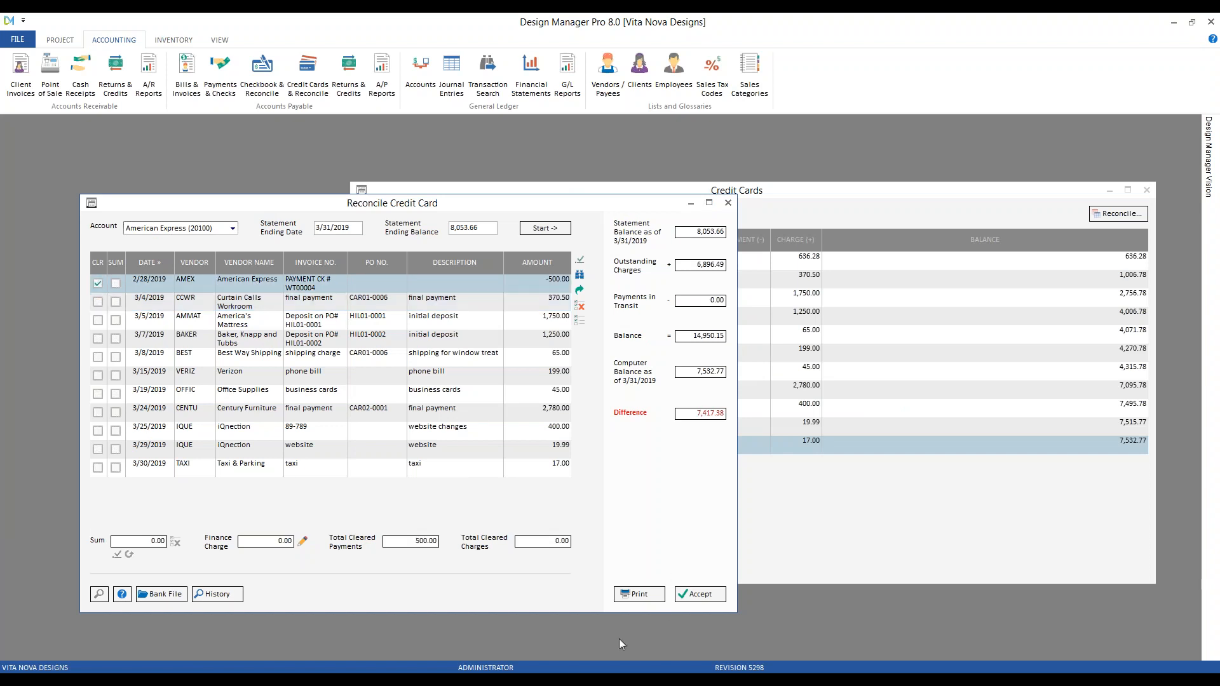
{"action": "left_click", "coordinate": [575, 672]}
{"action": "left_click_drag", "start_coordinate": [687, 318], "coordinate": [766, 318]}
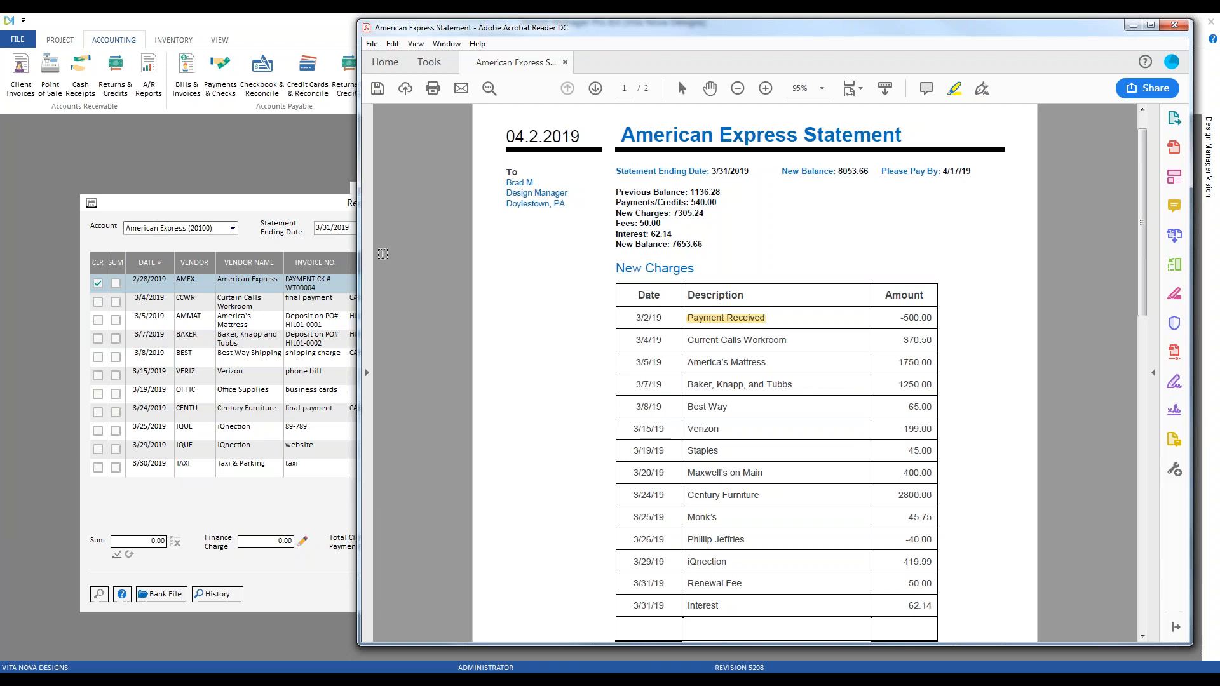
{"action": "left_click", "coordinate": [311, 223]}
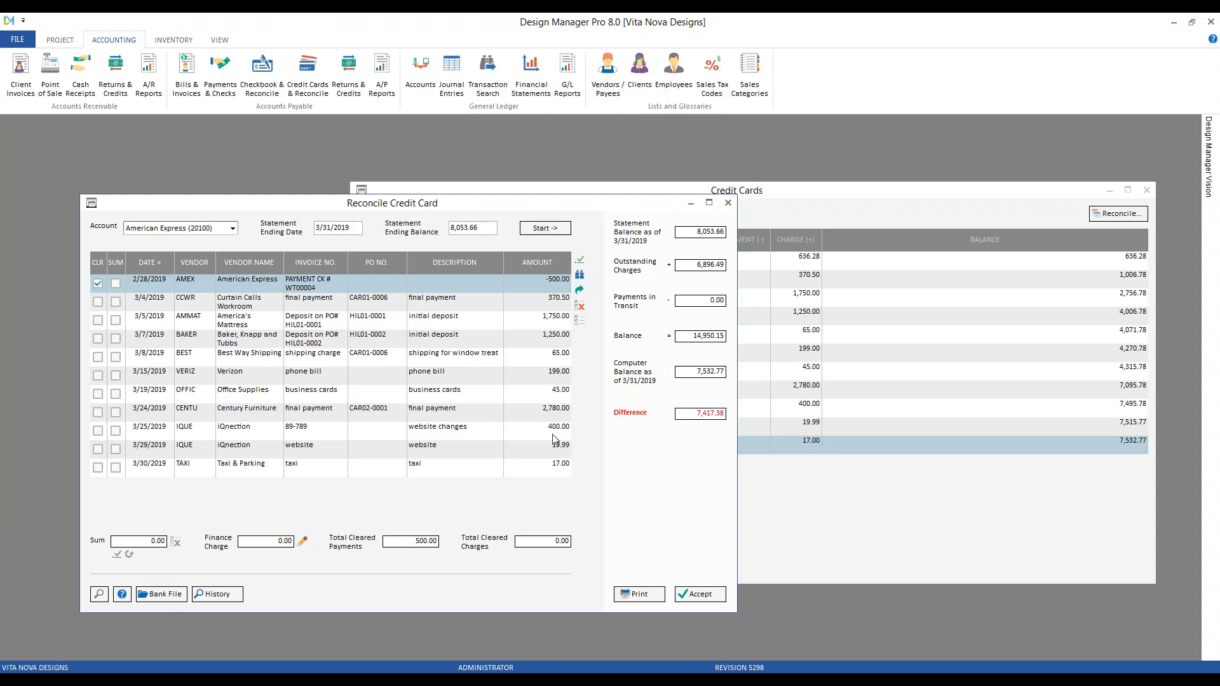
Mark the 3/4, 3/5, 3/7 and 3/8/2019 charges as cleared
{"action": "left_click", "coordinate": [97, 302]}
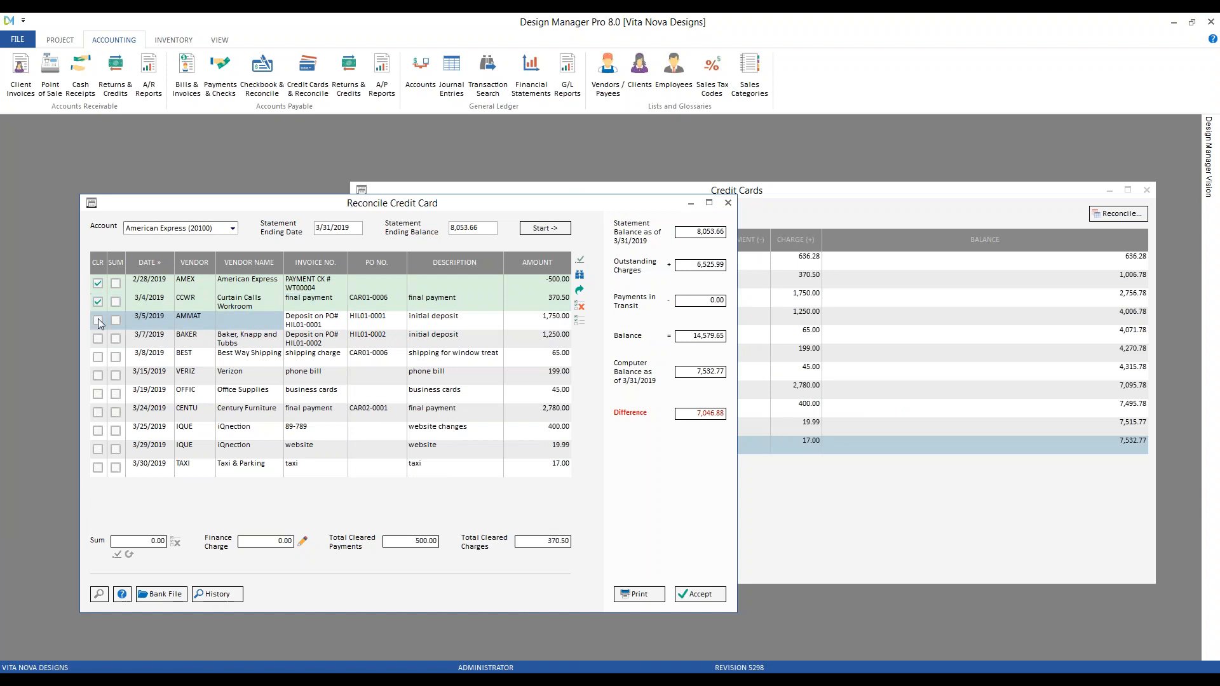
{"action": "left_click", "coordinate": [98, 321]}
{"action": "left_click", "coordinate": [97, 339]}
{"action": "left_click", "coordinate": [97, 357]}
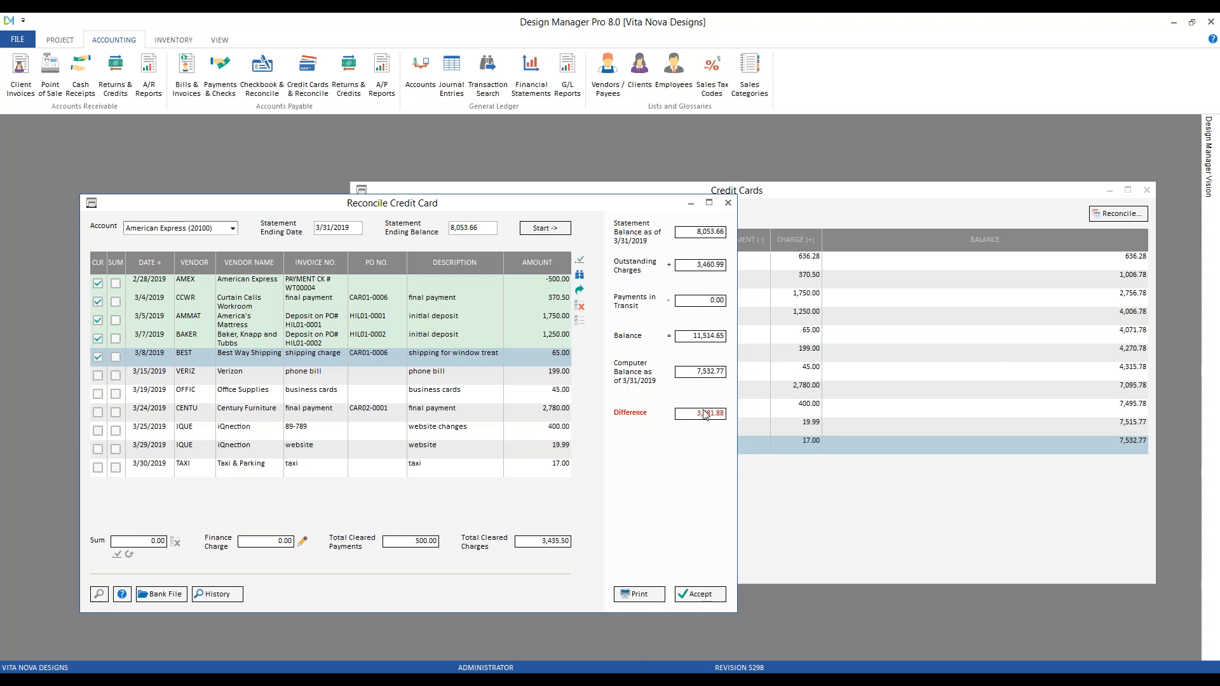
Check the statement and mark the 3/15 Verizon charge cleared
{"action": "left_click", "coordinate": [547, 672]}
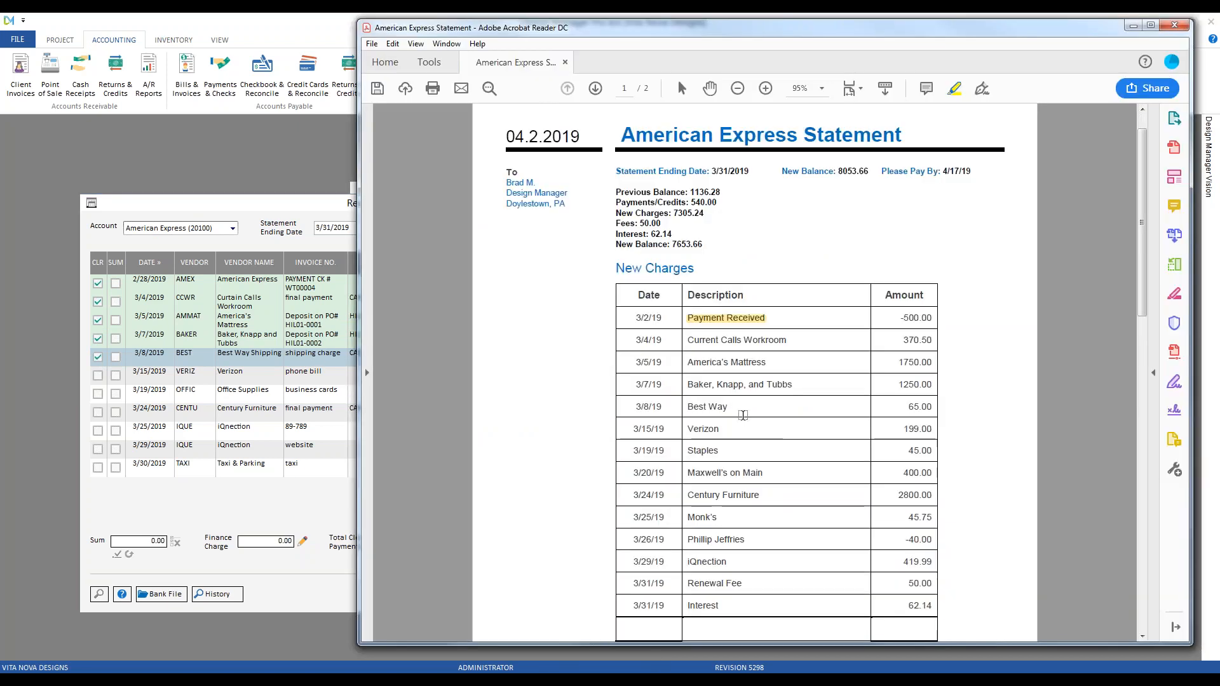
{"action": "left_click", "coordinate": [251, 202]}
{"action": "left_click", "coordinate": [98, 375]}
{"action": "left_click", "coordinate": [705, 672]}
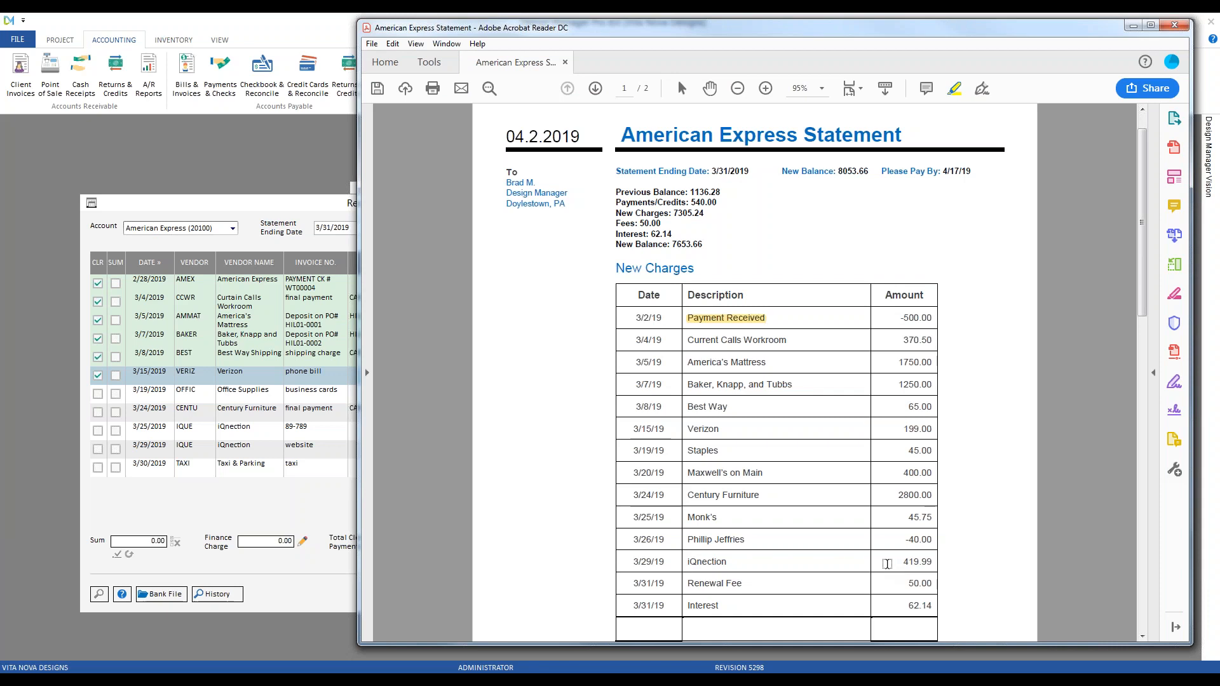
Highlight the Current Calls Workroom, America's Mattress, Baker, Knapp, and Tubbs, and Best Way statement lines
{"action": "left_click_drag", "start_coordinate": [686, 342], "coordinate": [776, 342]}
{"action": "left_click_drag", "start_coordinate": [688, 363], "coordinate": [768, 364]}
{"action": "left_click_drag", "start_coordinate": [687, 386], "coordinate": [788, 386]}
{"action": "left_click_drag", "start_coordinate": [685, 407], "coordinate": [739, 430]}
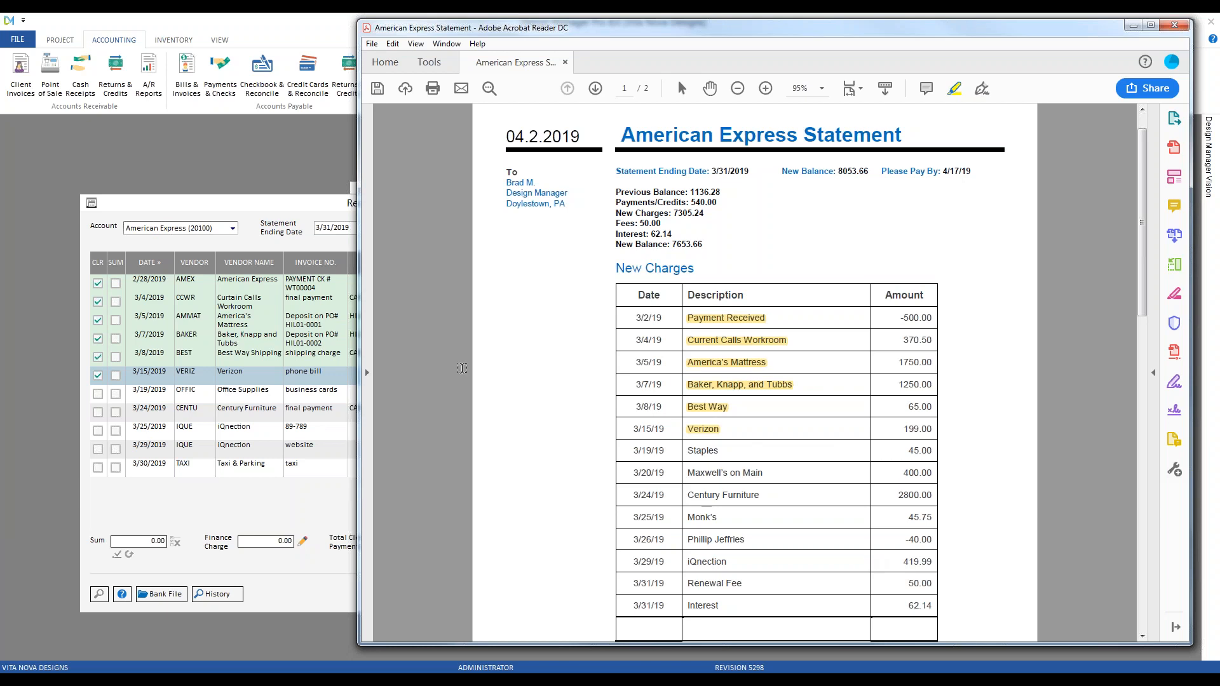
{"action": "left_click", "coordinate": [254, 212]}
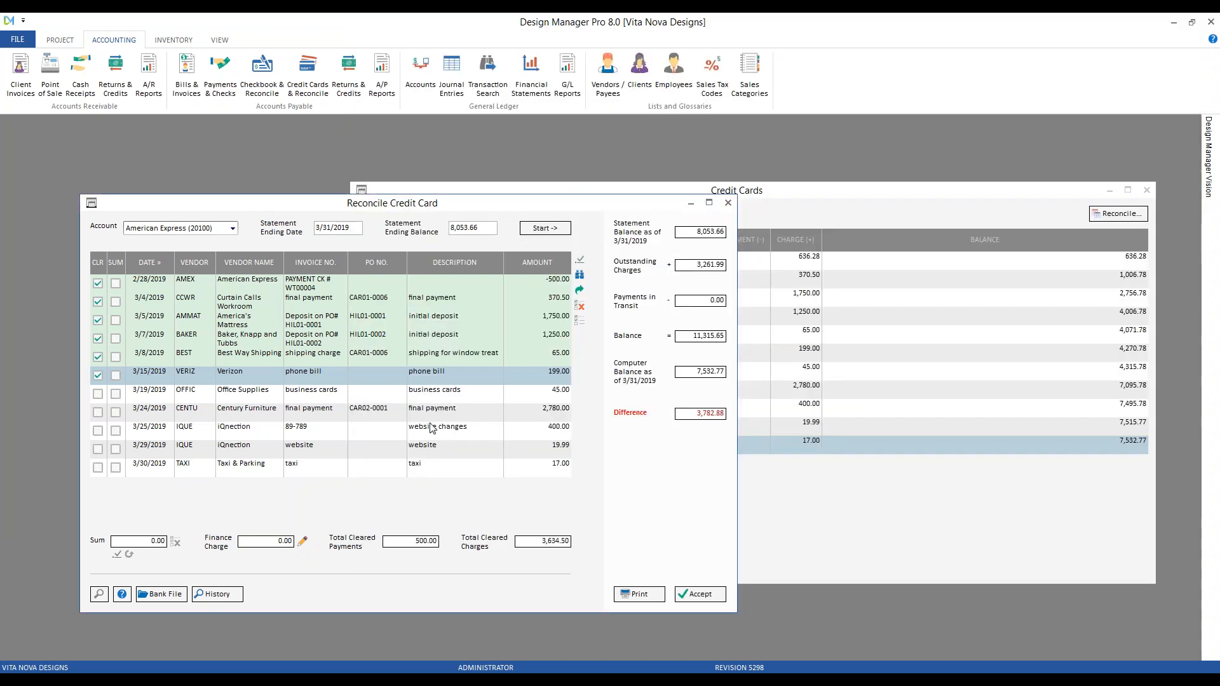
{"action": "left_click", "coordinate": [366, 434]}
{"action": "left_click", "coordinate": [362, 453]}
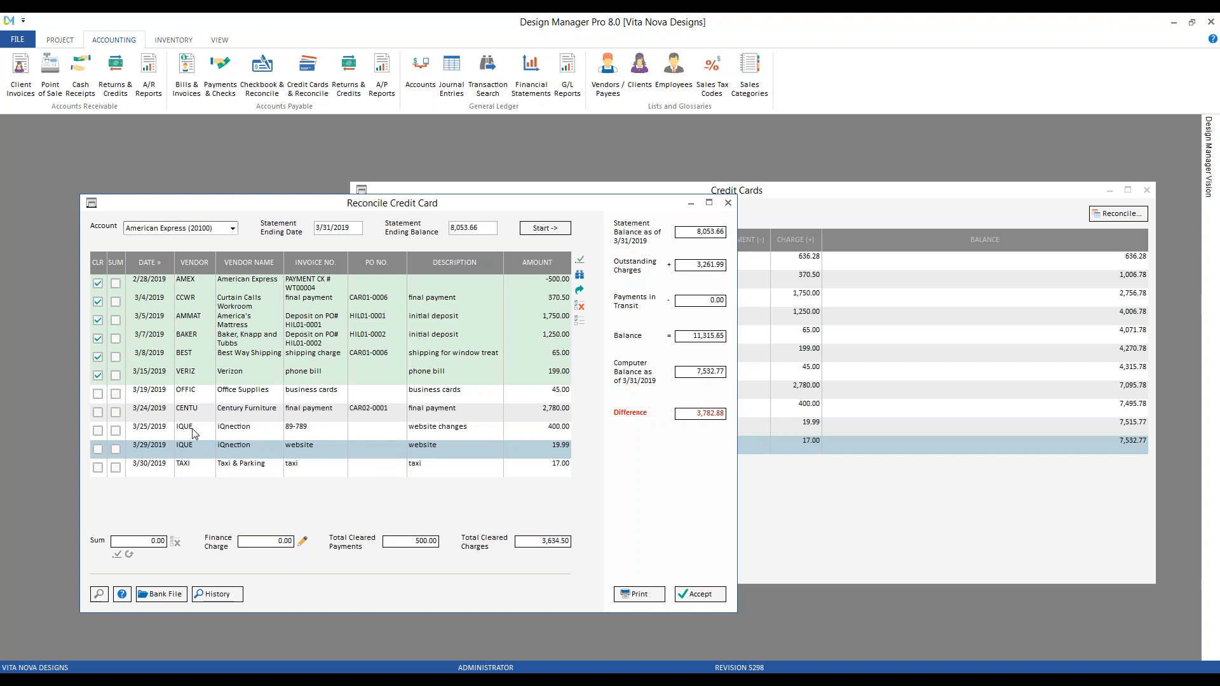
Tick SUM on the 3/25 (400.00) and 3/29 (19.99) iQnection charges to total 419.99
{"action": "left_click", "coordinate": [116, 430]}
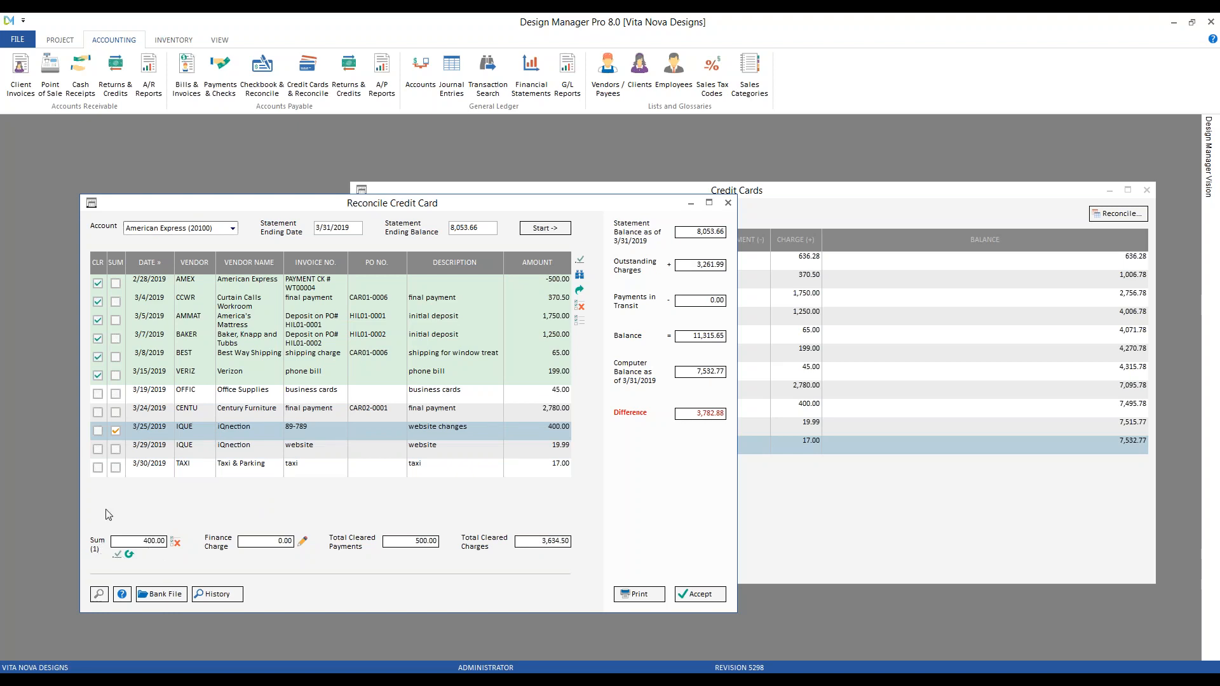
{"action": "left_click", "coordinate": [115, 449]}
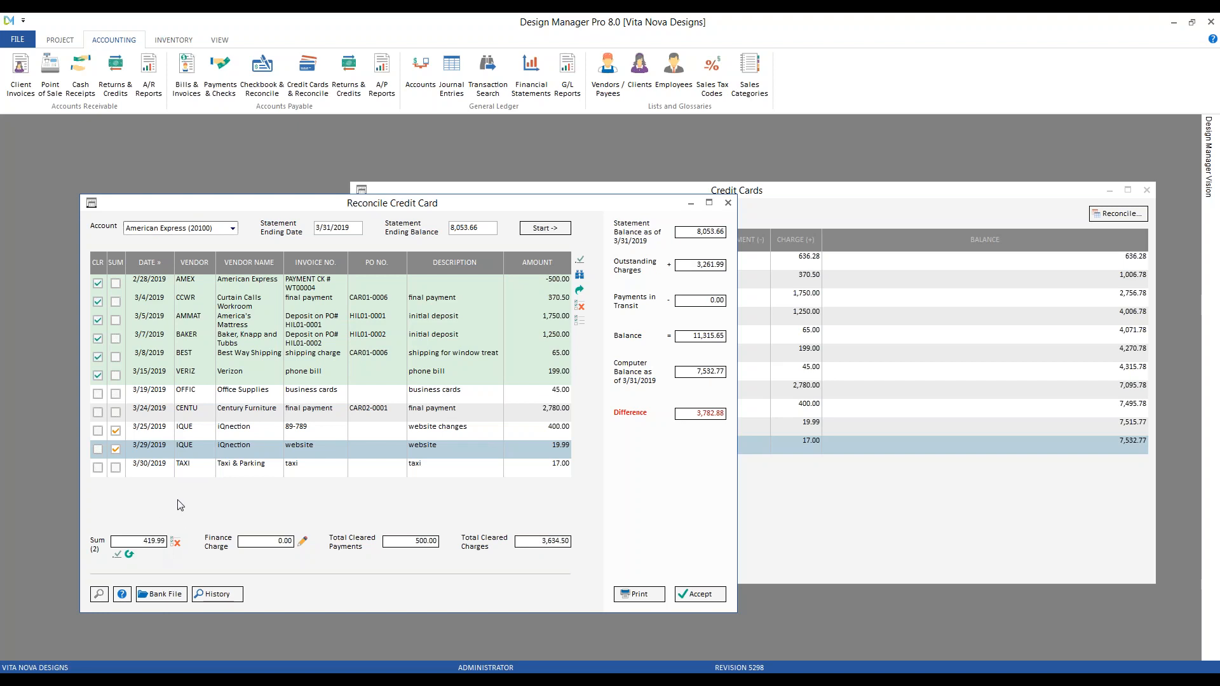
Clear both summed iQnection charges and reset the running sum to zero
{"action": "left_click", "coordinate": [118, 554]}
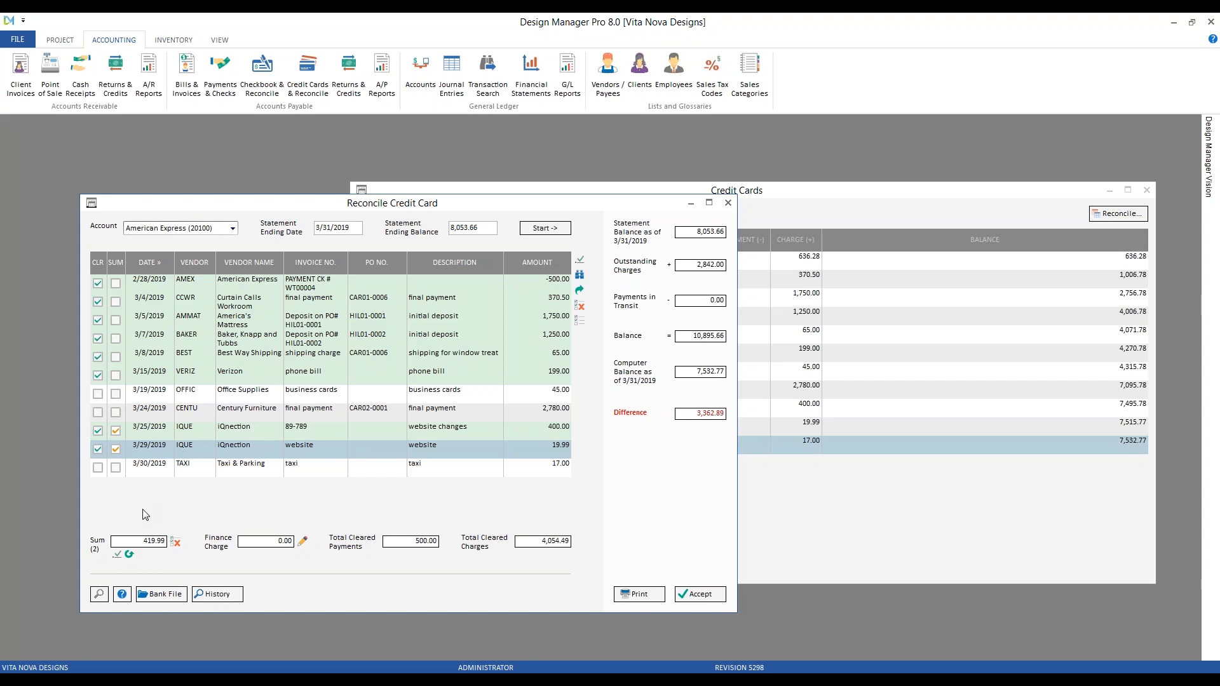
{"action": "left_click", "coordinate": [130, 556]}
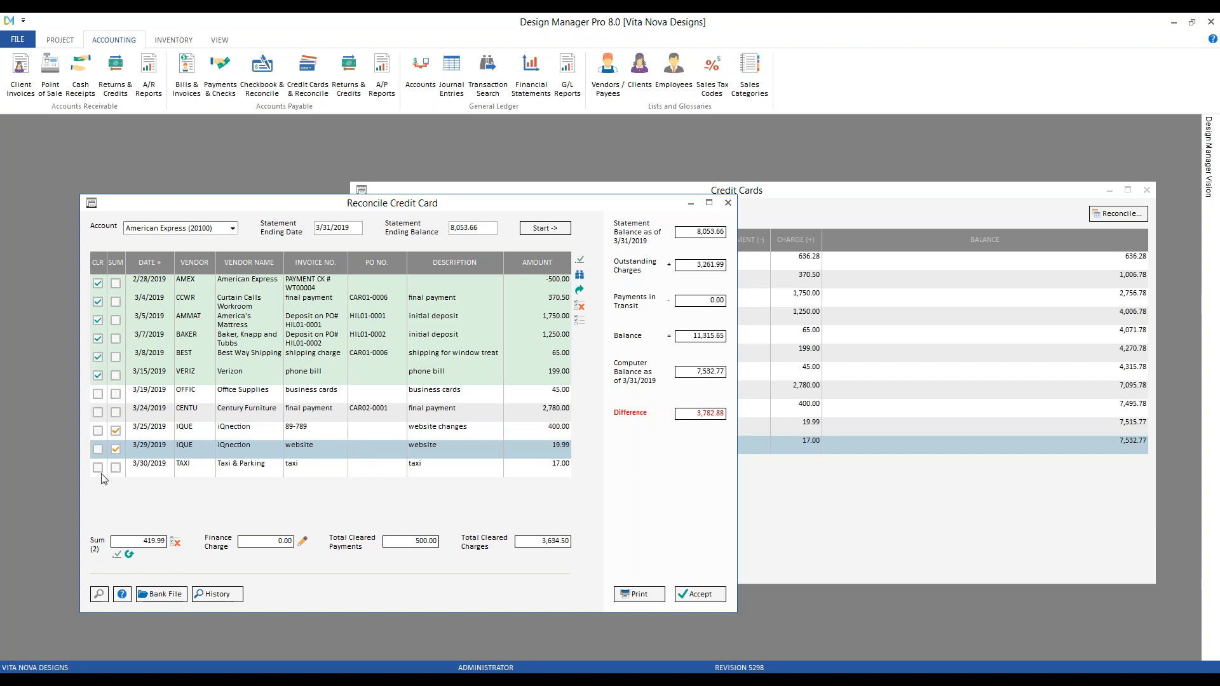
{"action": "left_click", "coordinate": [117, 555]}
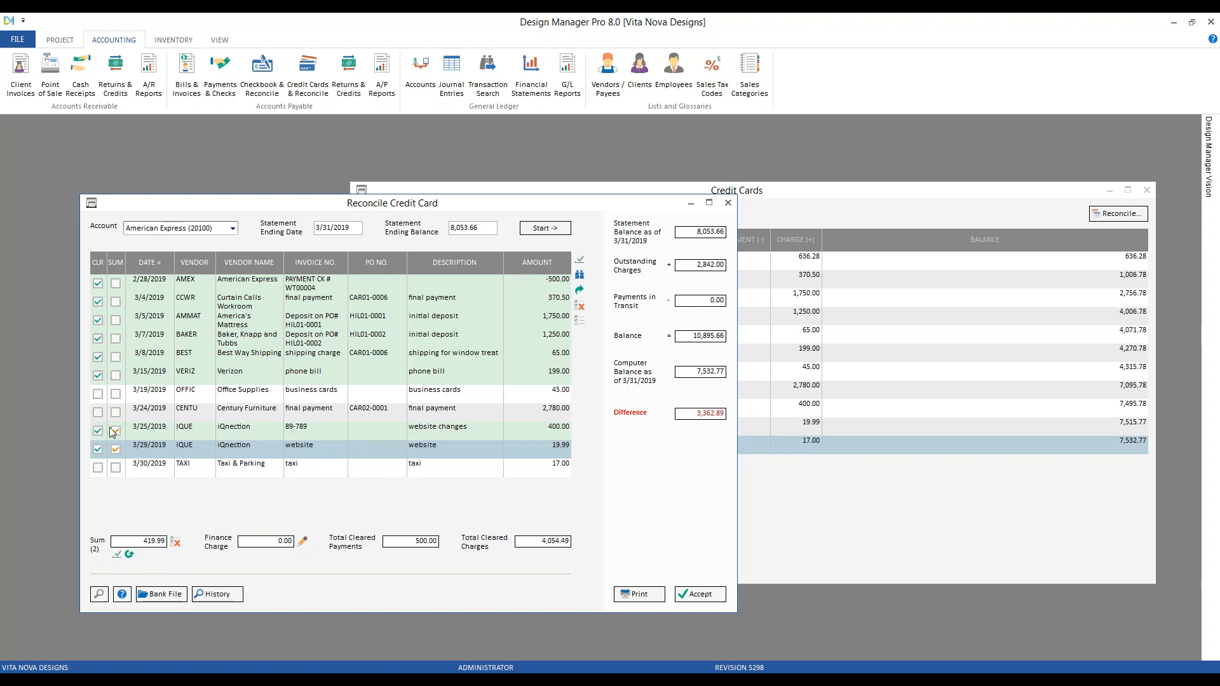
{"action": "left_click", "coordinate": [177, 545]}
Highlight the 3/29 iQnection 419.99 line on the American Express statement
{"action": "mouse_move", "coordinate": [532, 679]}
{"action": "left_click", "coordinate": [529, 625]}
{"action": "left_click_drag", "start_coordinate": [686, 562], "coordinate": [727, 562]}
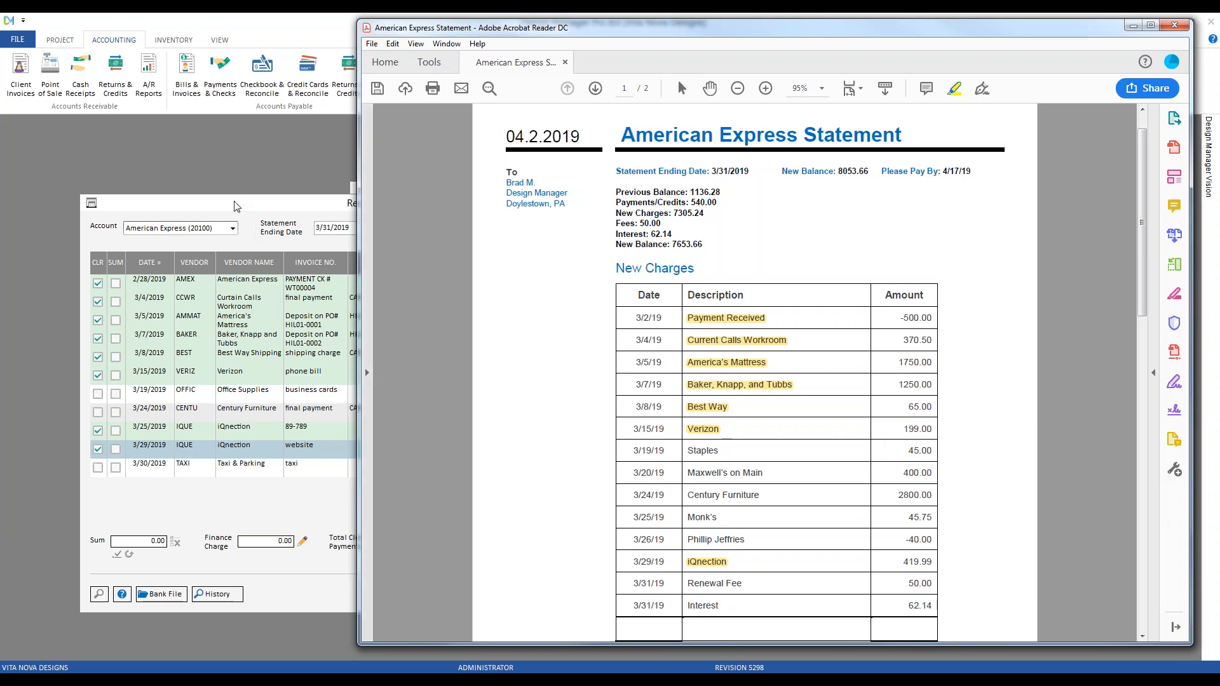
Bring the reconciliation forward and select the 3/19/2019 Office Supplies row
{"action": "left_click", "coordinate": [268, 284]}
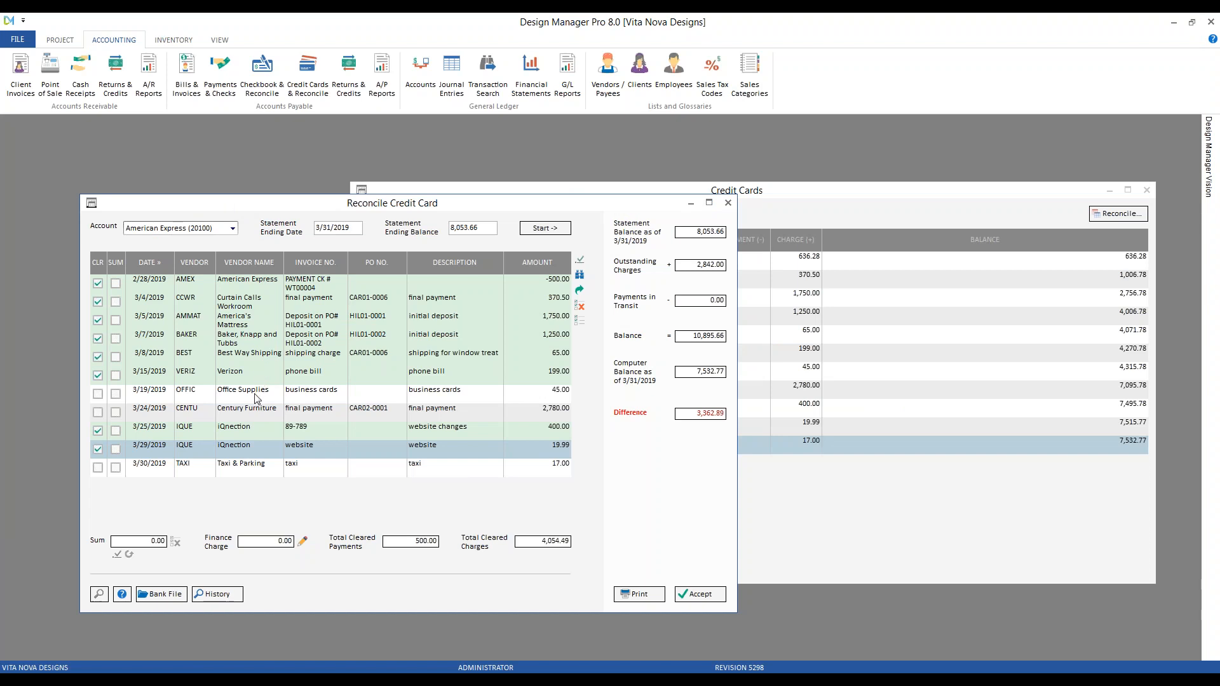
{"action": "left_click", "coordinate": [205, 398]}
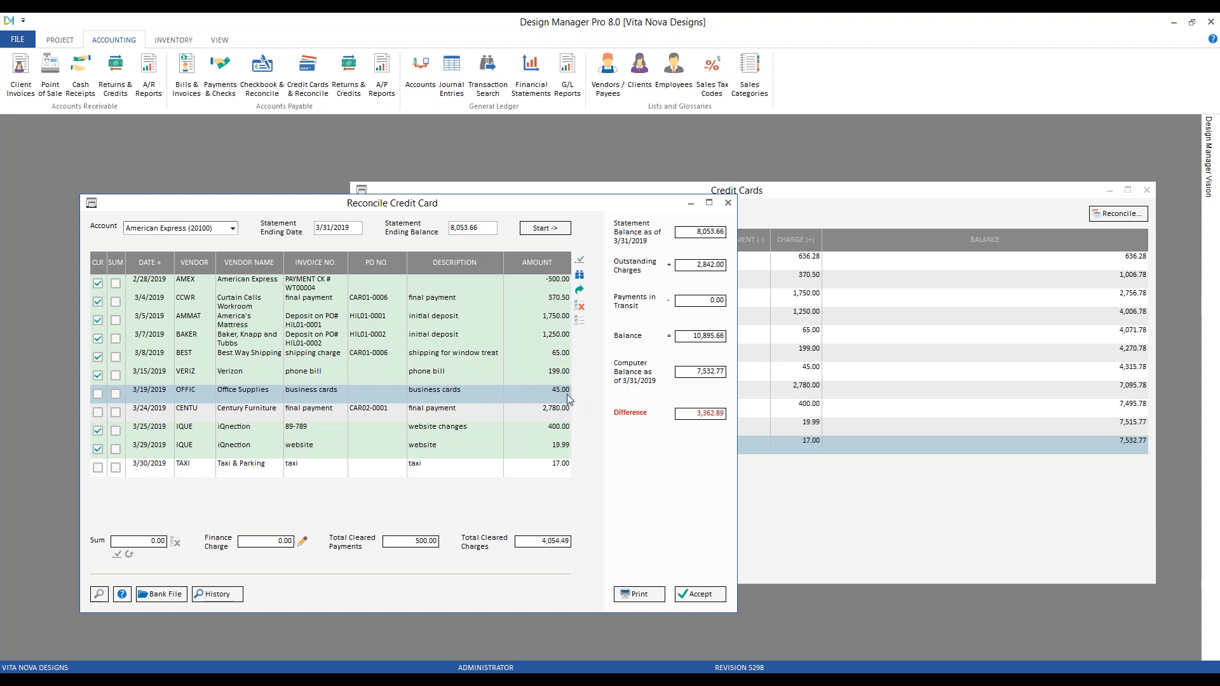
Compare with the statement, then mark the 3/19 Office Supplies 45.00 charge cleared
{"action": "left_click", "coordinate": [558, 675]}
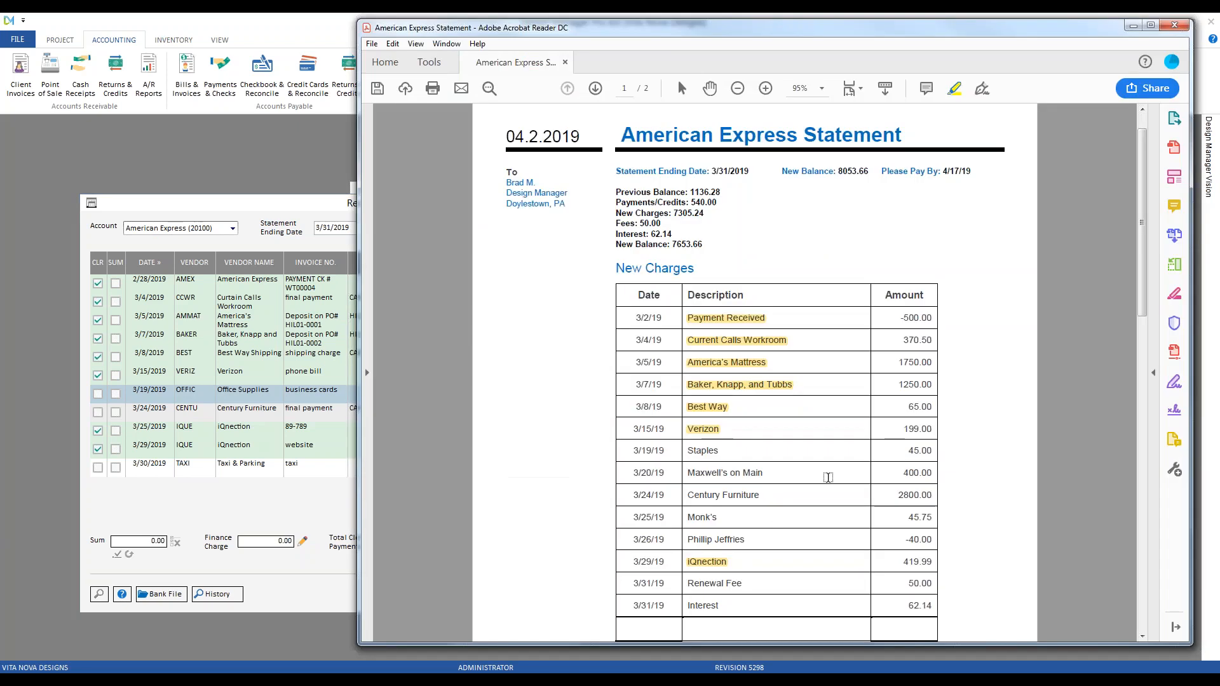
{"action": "left_click", "coordinate": [272, 206]}
{"action": "left_click", "coordinate": [98, 394]}
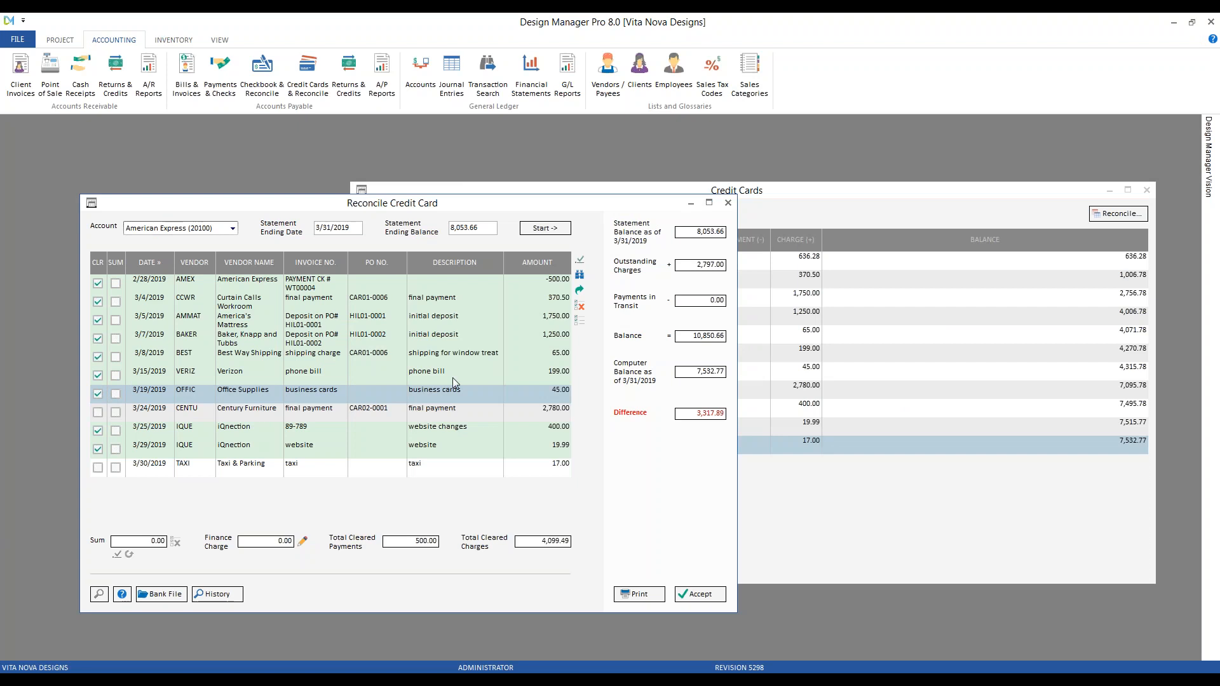
Highlight the Staples line on the statement and return to the reconciliation
{"action": "left_click", "coordinate": [558, 674]}
{"action": "left_click_drag", "start_coordinate": [722, 451], "coordinate": [678, 451]}
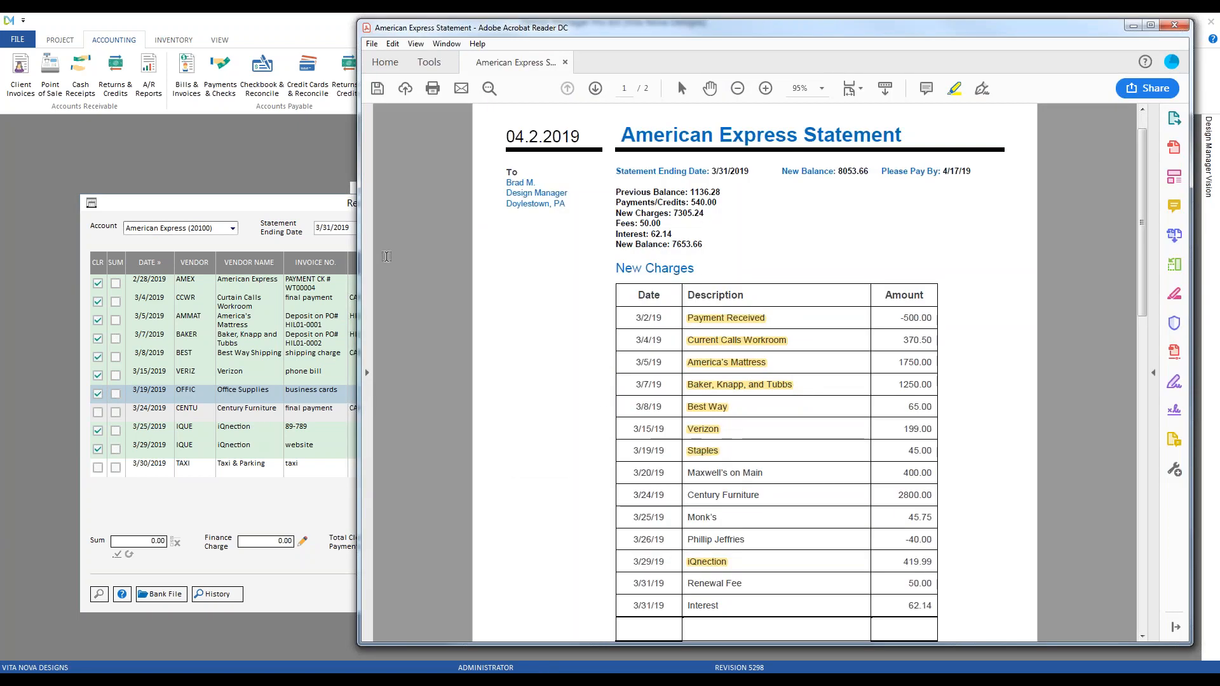
{"action": "left_click", "coordinate": [258, 197]}
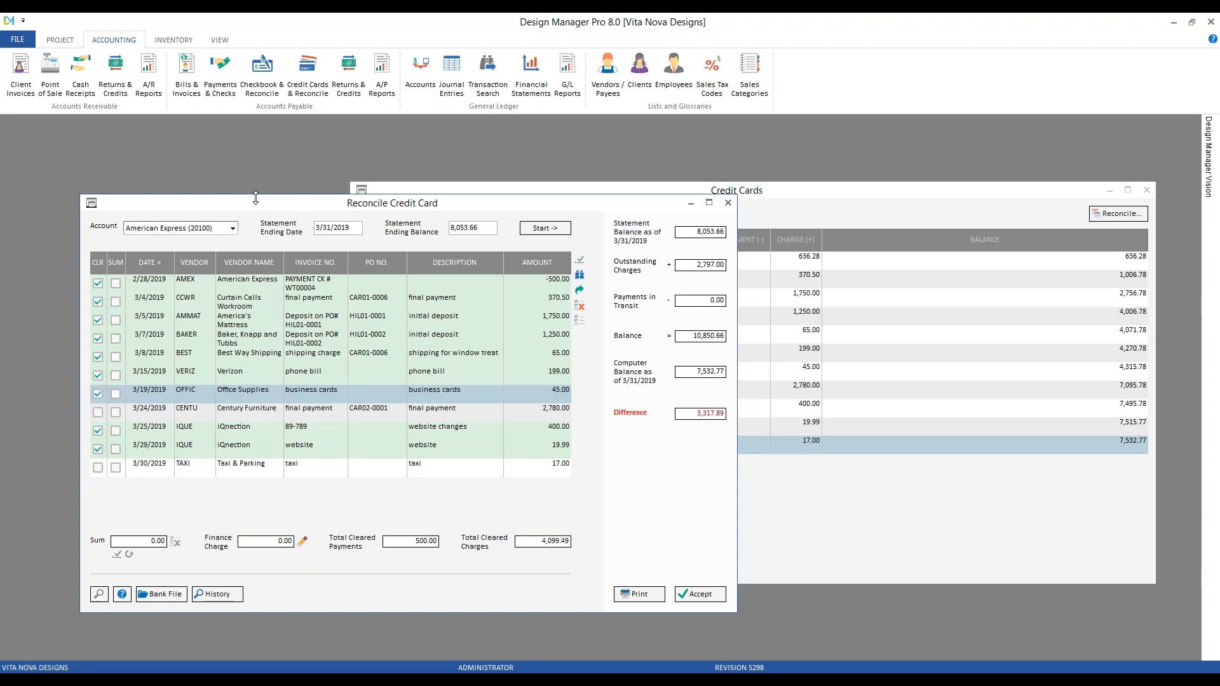
{"action": "left_click", "coordinate": [478, 653]}
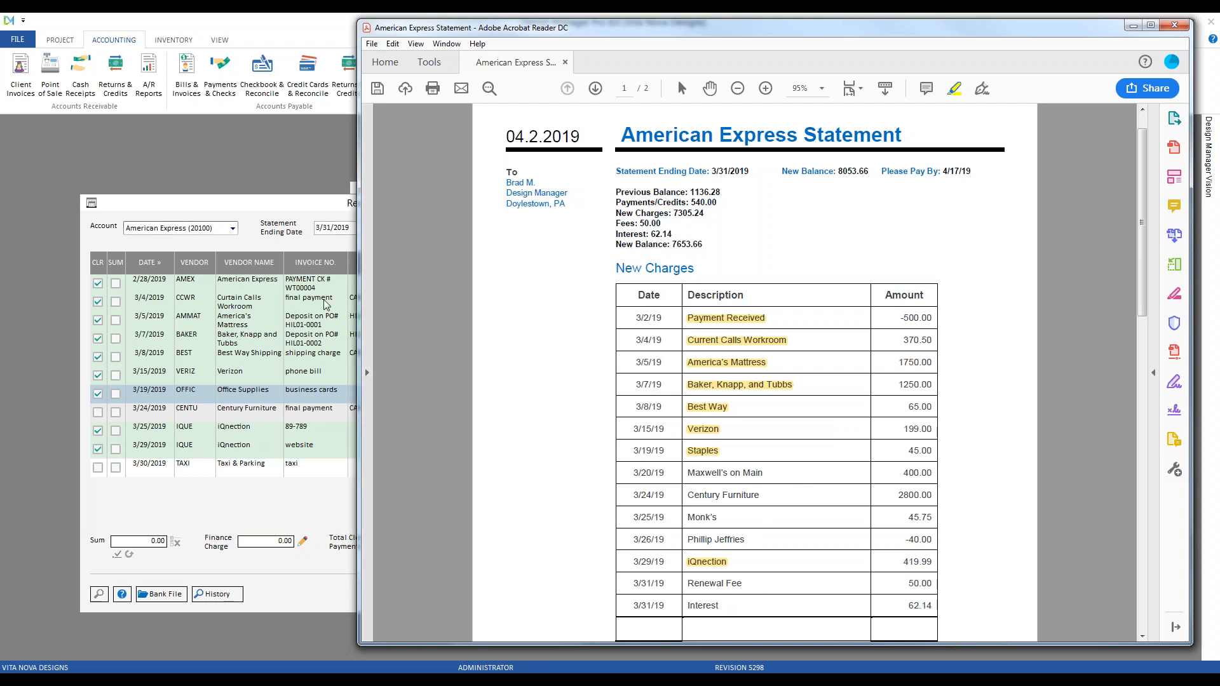
{"action": "left_click", "coordinate": [284, 220]}
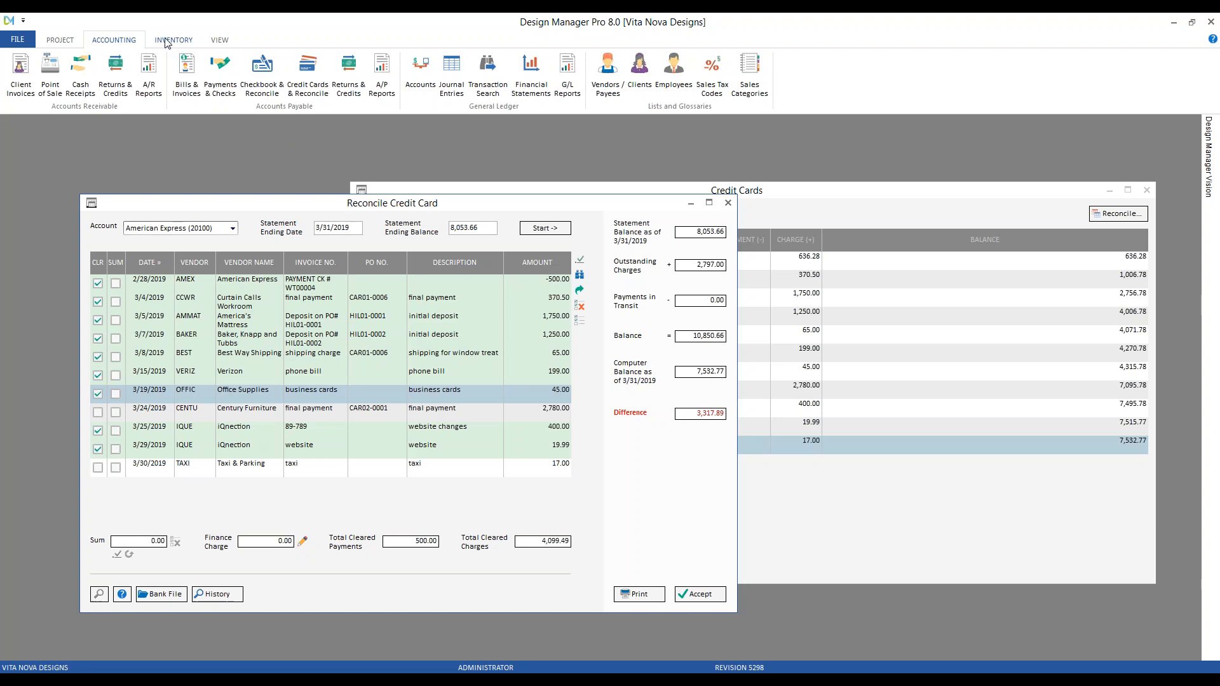
Open the vendor invoices and operating expenses list for fiscal month 03/2019
{"action": "left_click", "coordinate": [186, 73]}
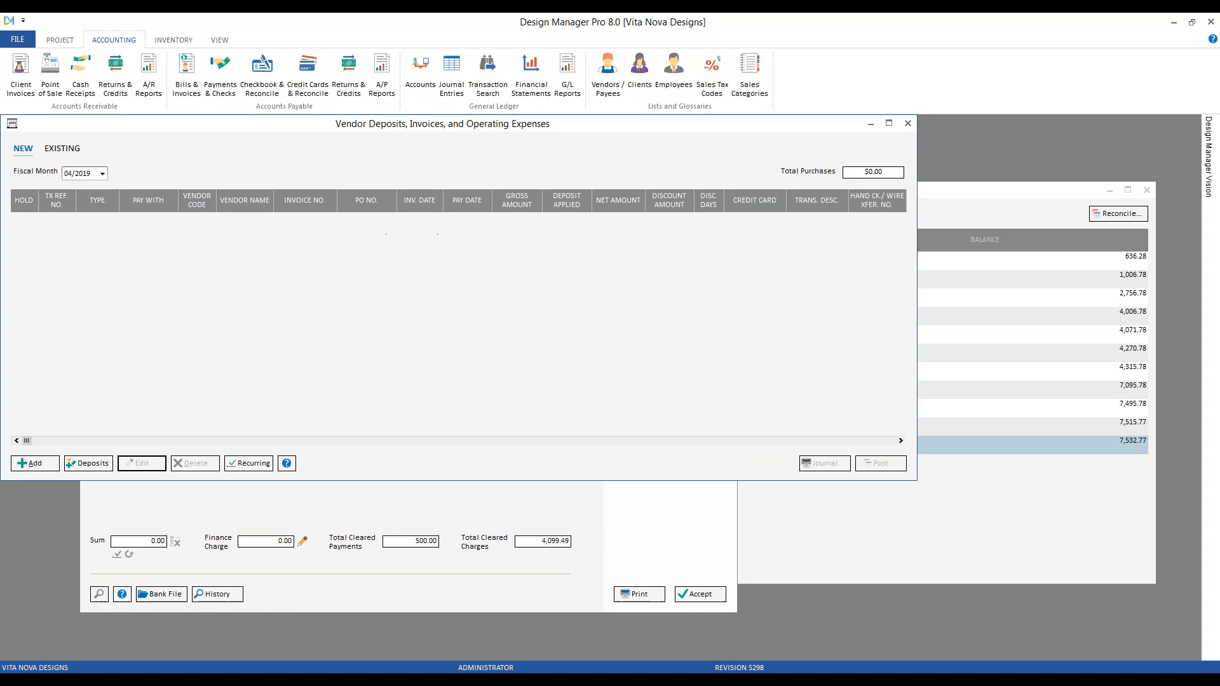
{"action": "left_click", "coordinate": [103, 173]}
{"action": "left_click", "coordinate": [92, 186]}
{"action": "left_click_drag", "start_coordinate": [63, 123], "coordinate": [141, 172]}
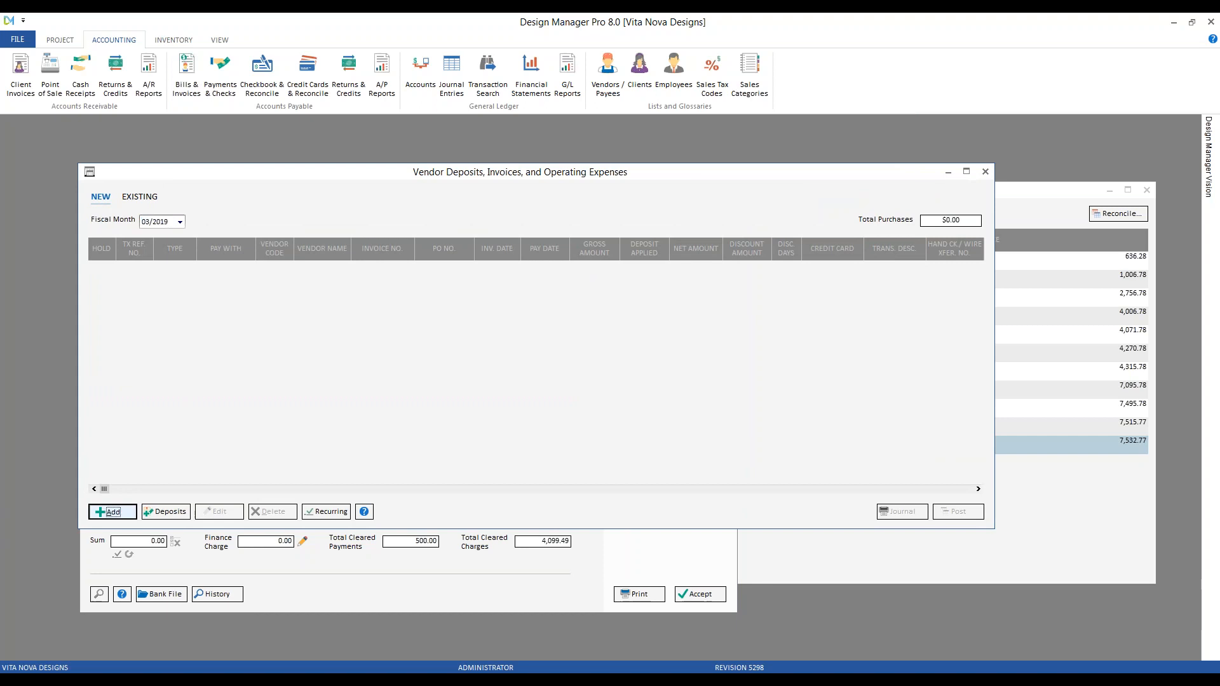
Start a new Expense/Bill/Misc. entry for vendor Meals and Entertainment
{"action": "left_click", "coordinate": [121, 511]}
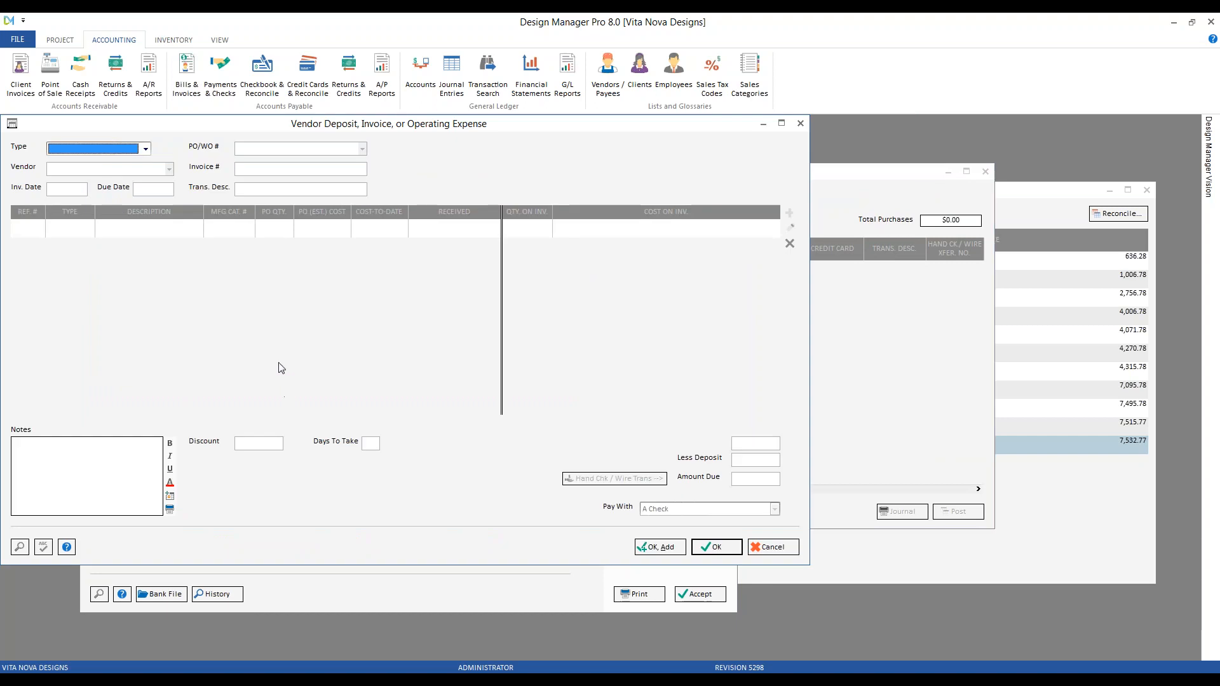
{"action": "left_click", "coordinate": [146, 149]}
{"action": "left_click", "coordinate": [95, 179]}
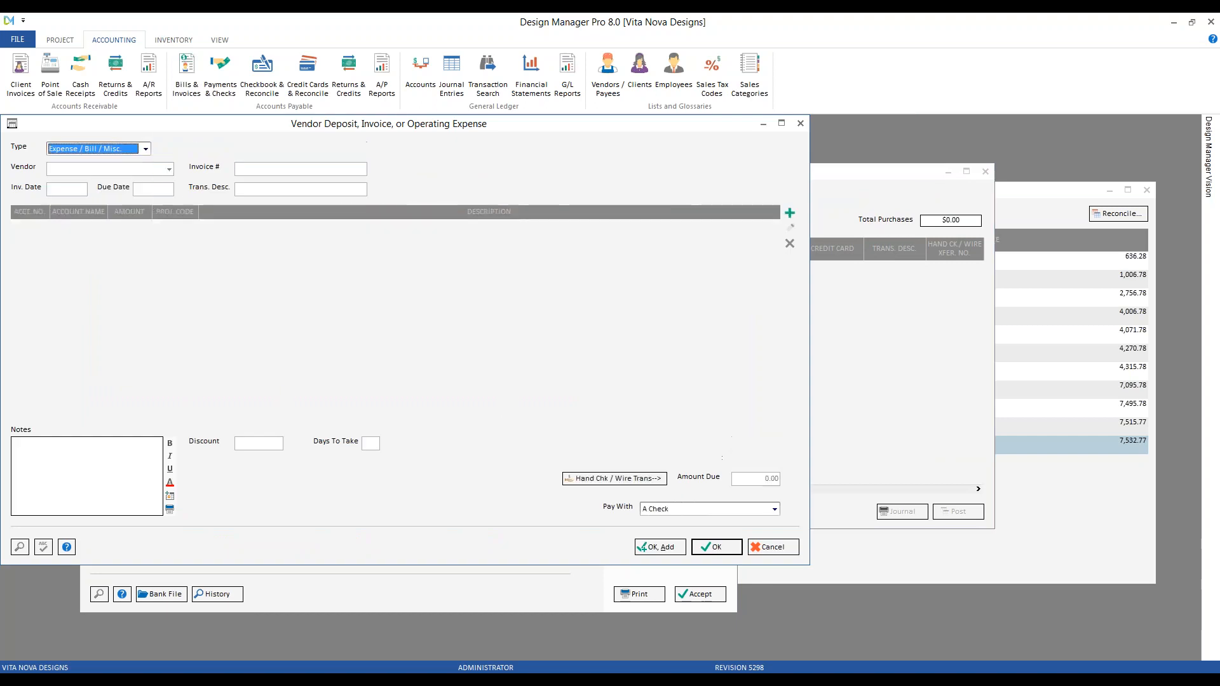
{"action": "left_click", "coordinate": [147, 167]}
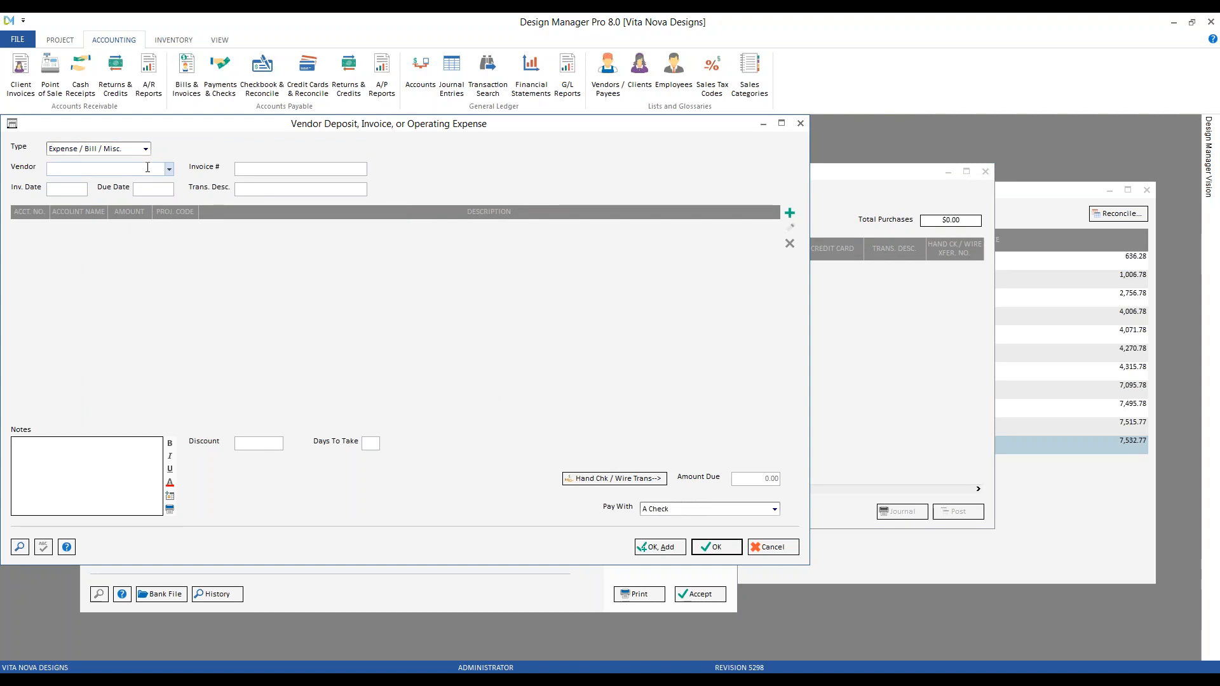
{"action": "type", "text": "me"}
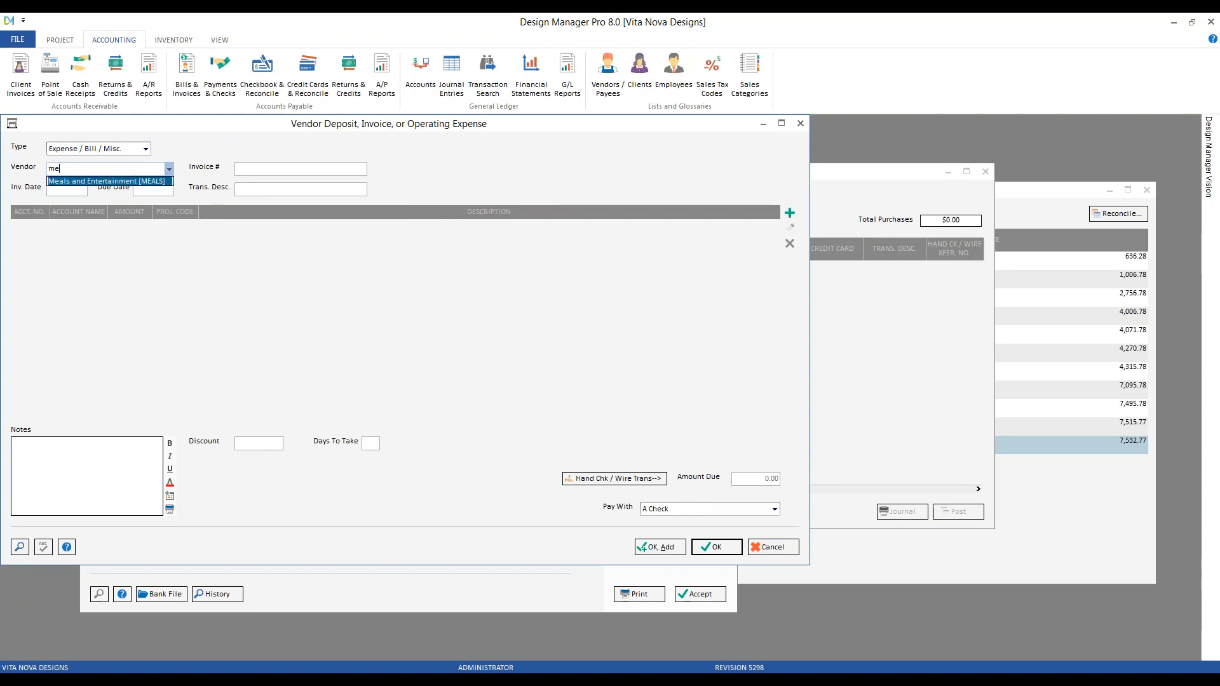
{"action": "left_click", "coordinate": [126, 182]}
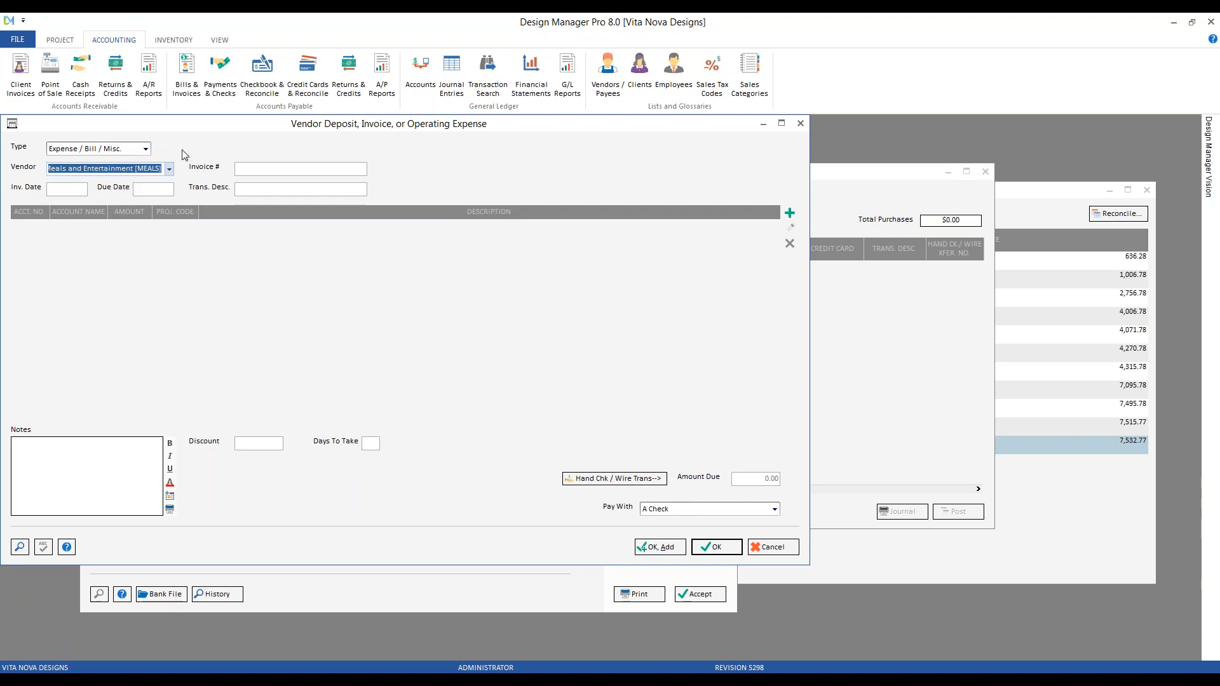
Enter invoice 'March meals - 2 entries', date 3/31/2019, and paste it into the description
{"action": "left_click", "coordinate": [269, 169]}
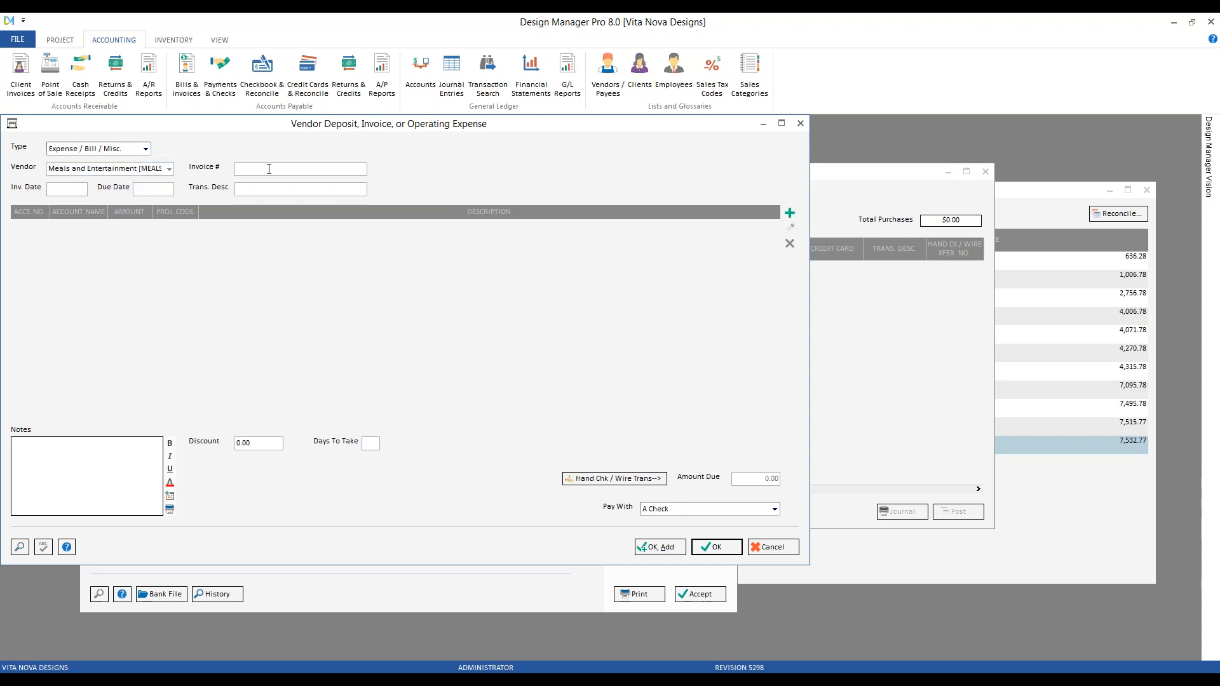
{"action": "type", "text": "March meals - 2 entries"}
{"action": "key", "text": "Tab"}
{"action": "type", "text": "3 31"}
{"action": "key", "text": "Tab"}
{"action": "key", "text": "shift+F10"}
{"action": "key", "text": "Escape"}
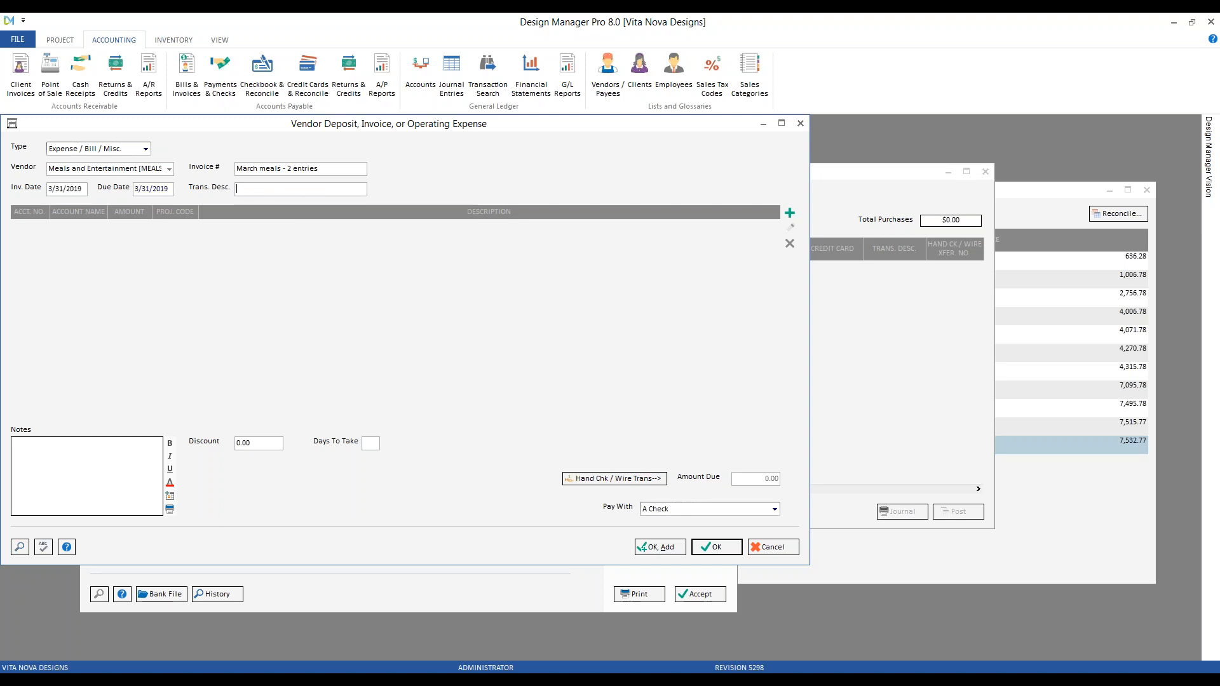
{"action": "type", "text": "March meals - 2 entries"}
Add a distribution line to the expense and find MEALS in the Vendor Glossary
{"action": "left_click", "coordinate": [792, 215]}
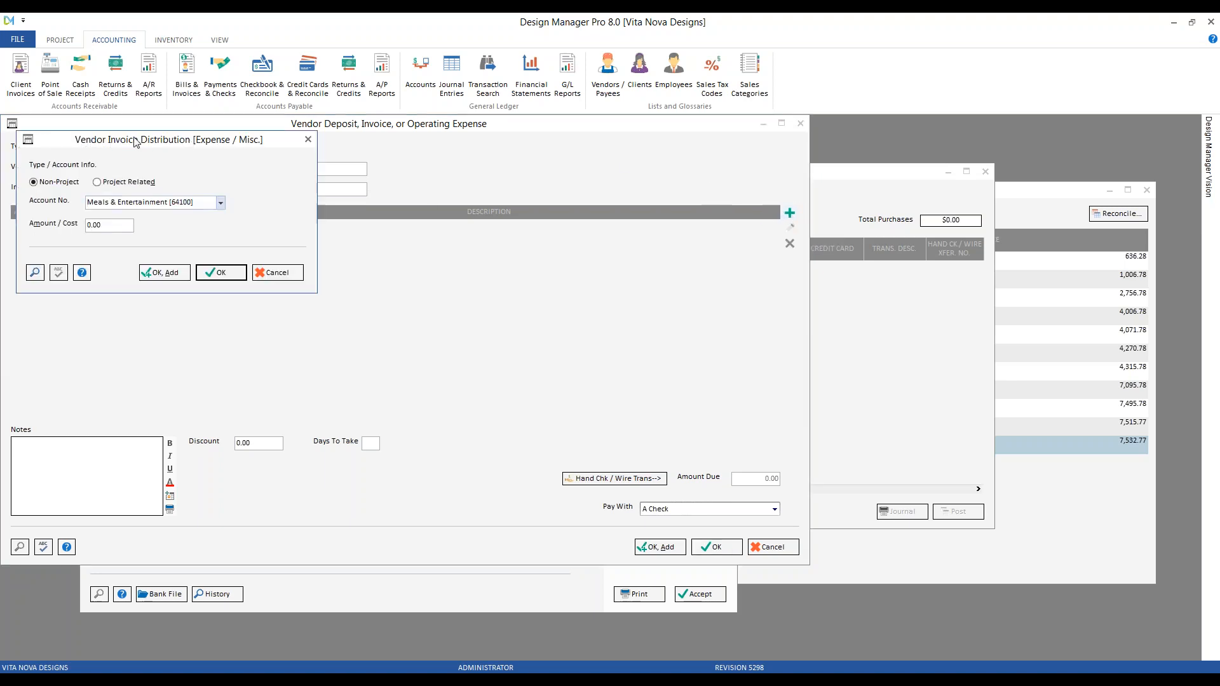
{"action": "left_click_drag", "start_coordinate": [132, 142], "coordinate": [173, 174]}
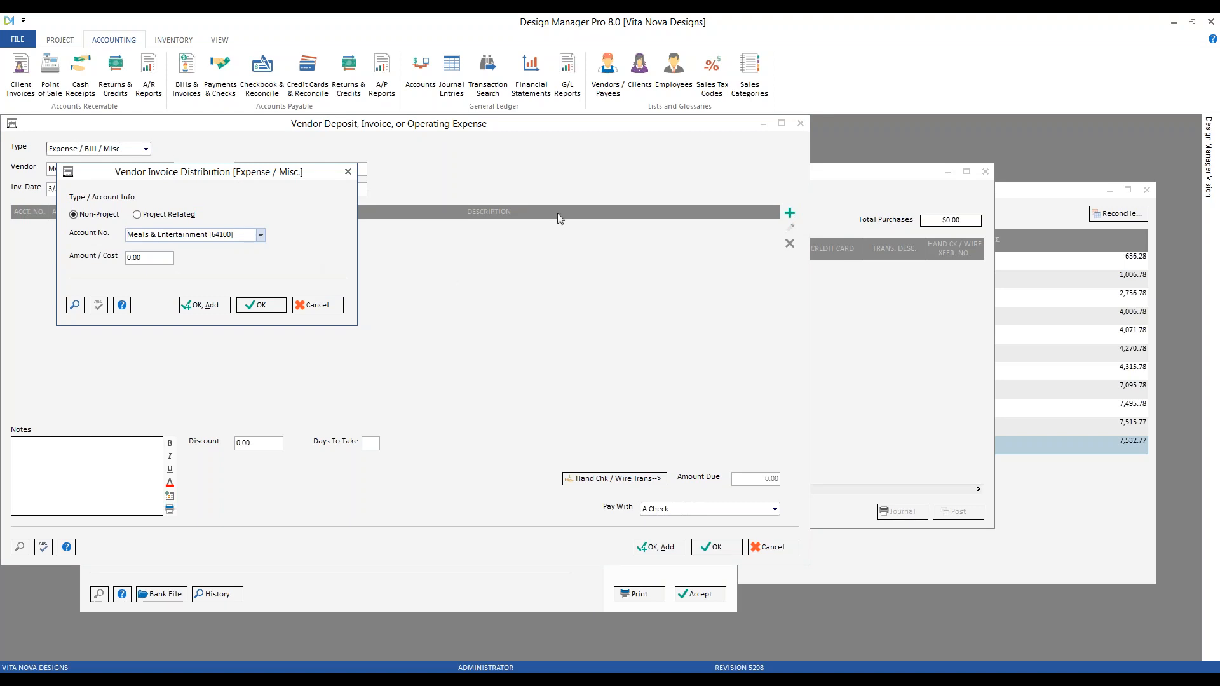
{"action": "left_click", "coordinate": [609, 73]}
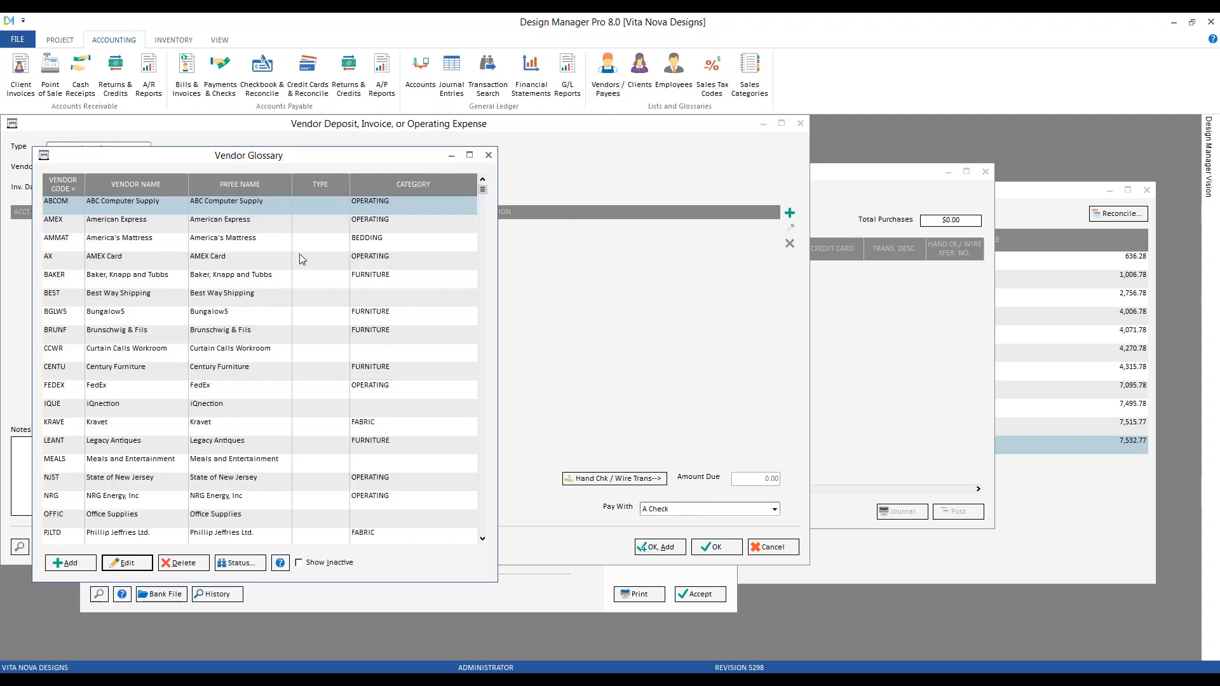
{"action": "left_click", "coordinate": [119, 468]}
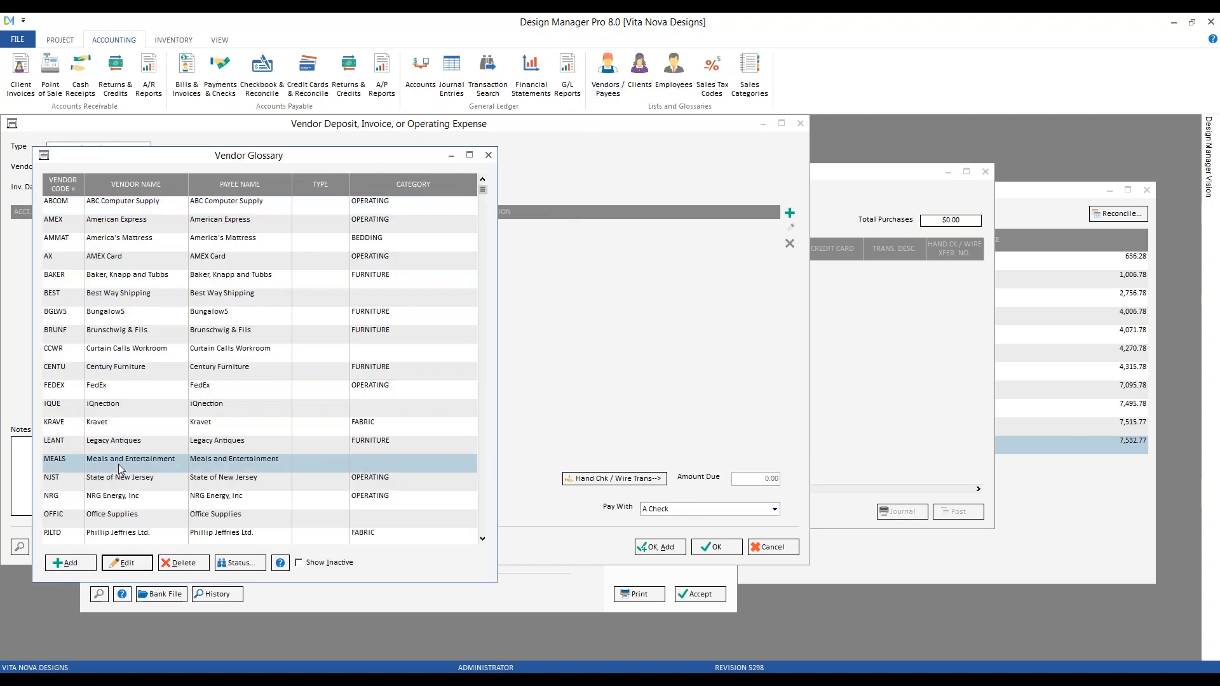
Check MEALS's default expense account, then keep the line on Meals & Entertainment [64100]
{"action": "left_click", "coordinate": [126, 563]}
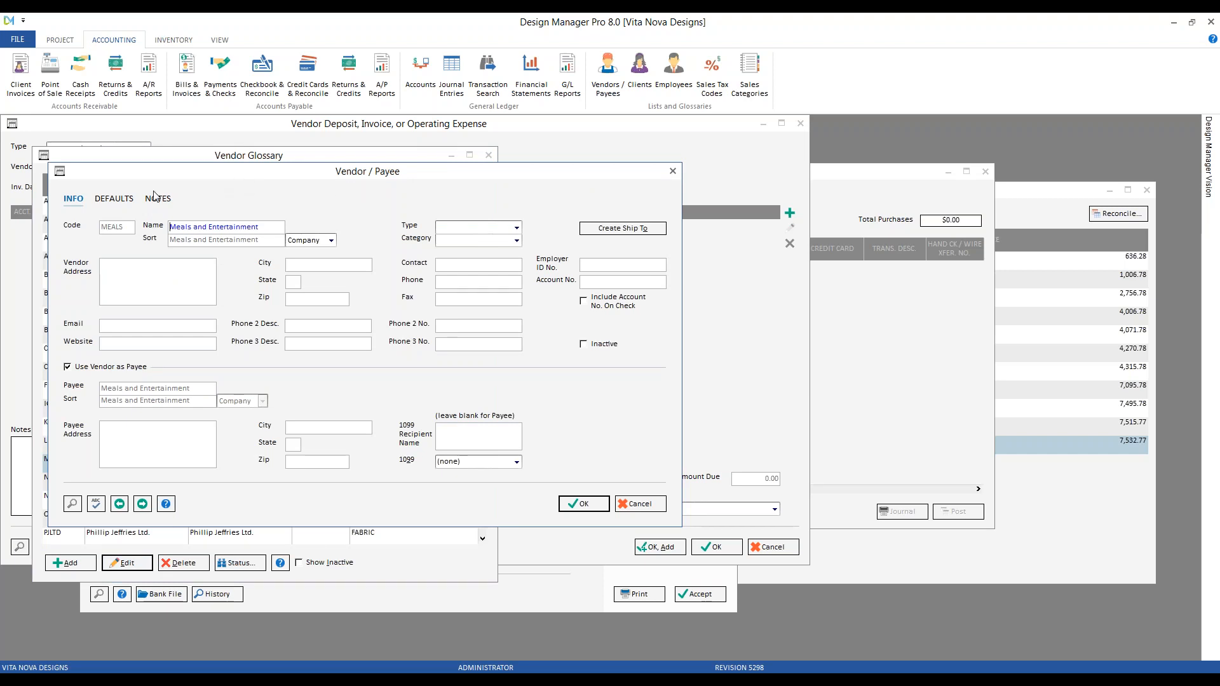
{"action": "left_click", "coordinate": [114, 199]}
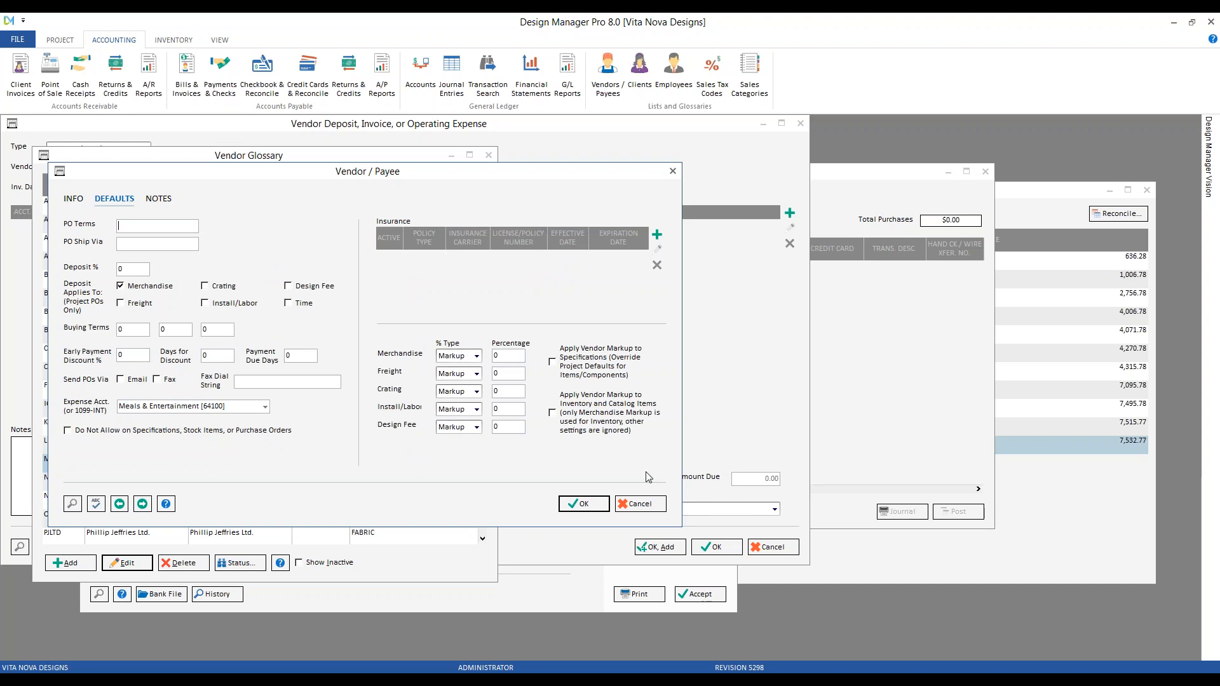
{"action": "left_click", "coordinate": [659, 504]}
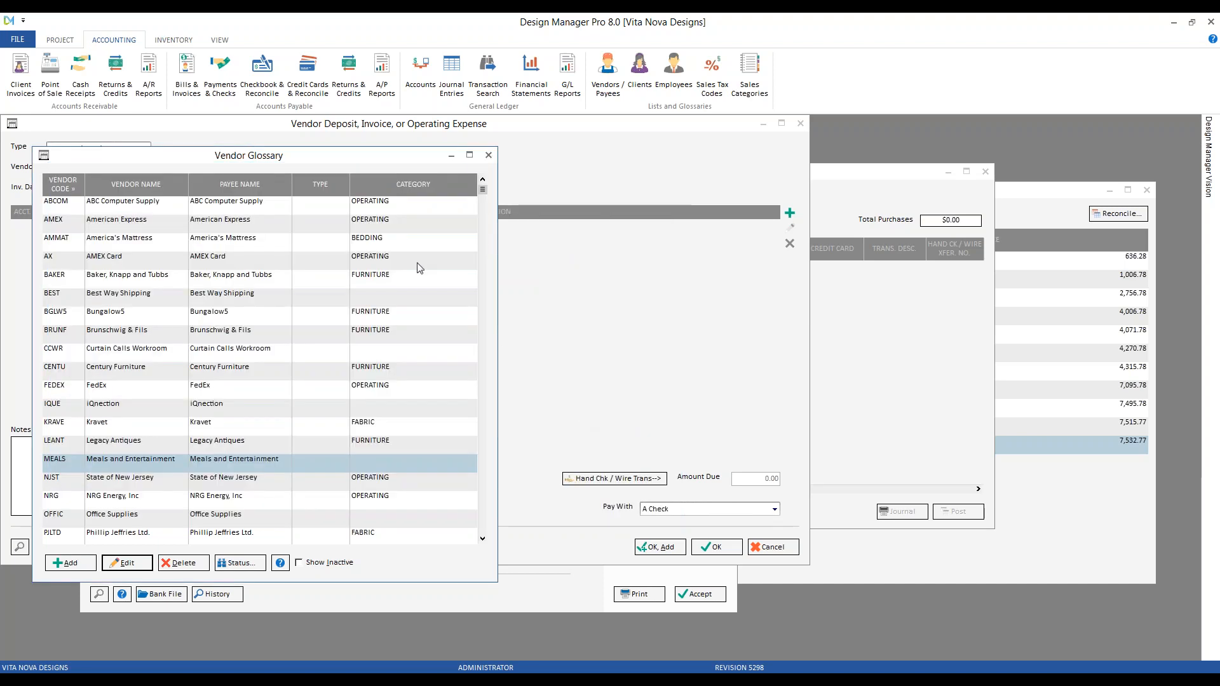
{"action": "left_click", "coordinate": [490, 159]}
{"action": "left_click_drag", "start_coordinate": [127, 236], "coordinate": [190, 240]}
{"action": "left_click", "coordinate": [151, 263]}
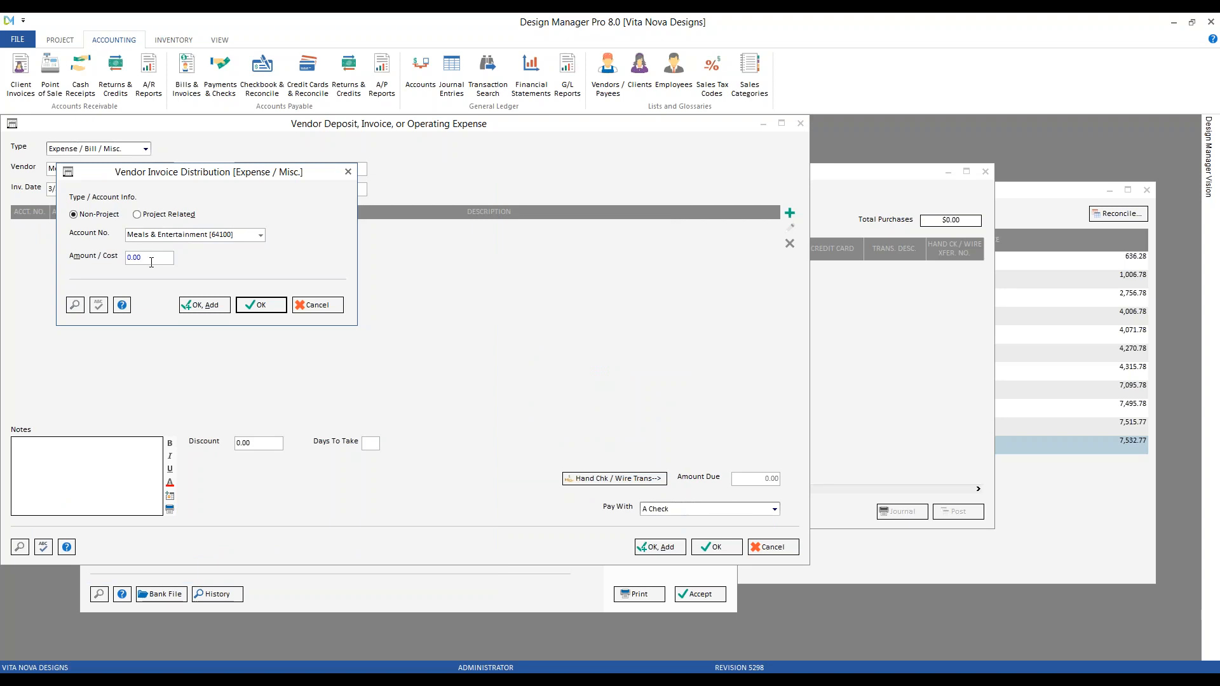
Set the distribution line amount to 445.75
{"action": "key", "text": "BackSpace"}
{"action": "key", "text": "BackSpace"}
{"action": "key", "text": "BackSpace"}
{"action": "key", "text": "BackSpace"}
{"action": "type", "text": "445.75"}
{"action": "left_click", "coordinate": [264, 304]}
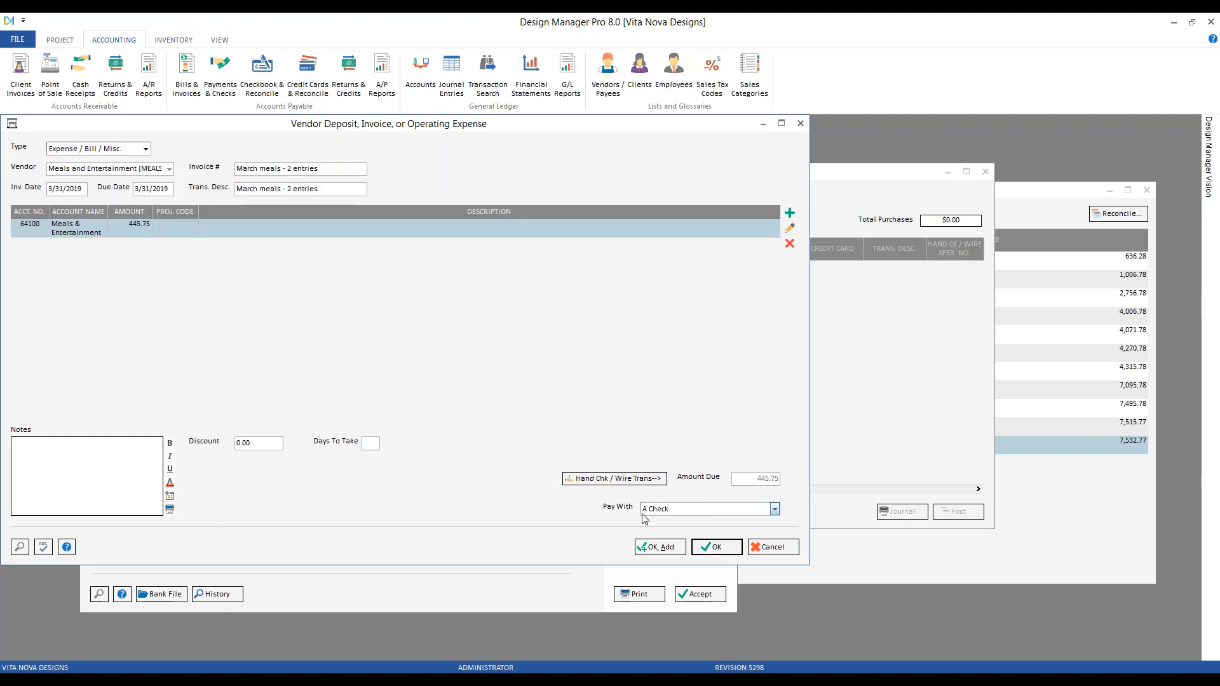
Pay with American Express (20100), save, and post the expense into 03/2019
{"action": "left_click", "coordinate": [673, 512]}
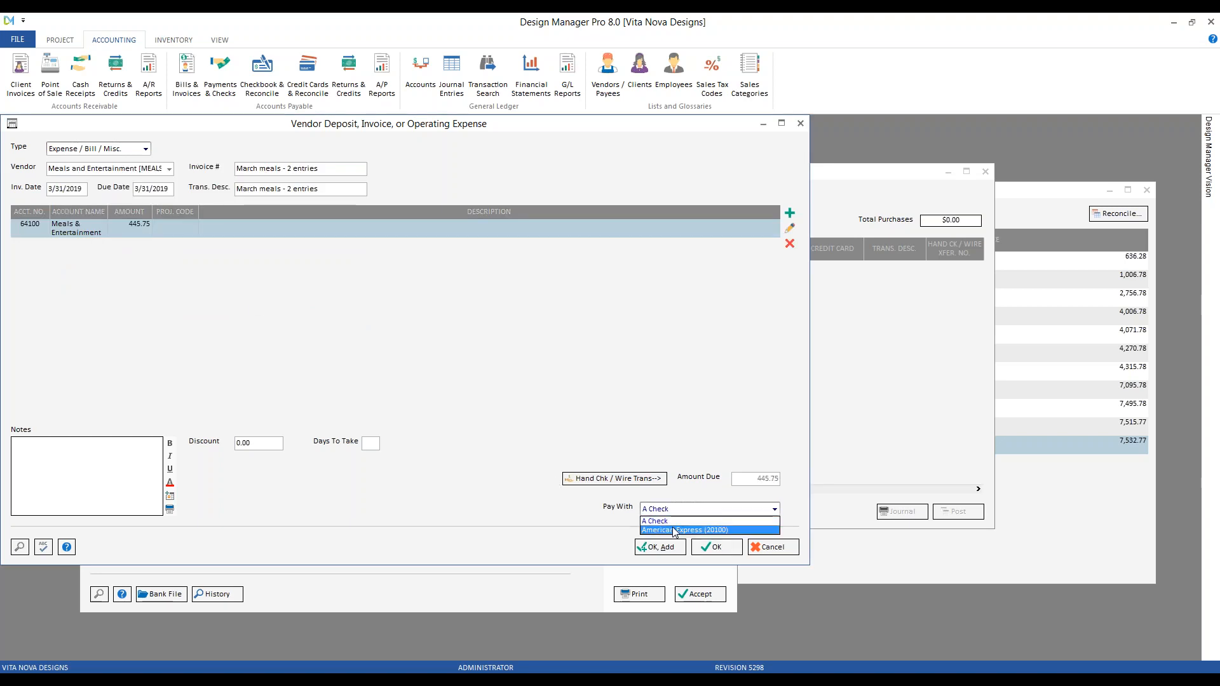
{"action": "left_click", "coordinate": [675, 530]}
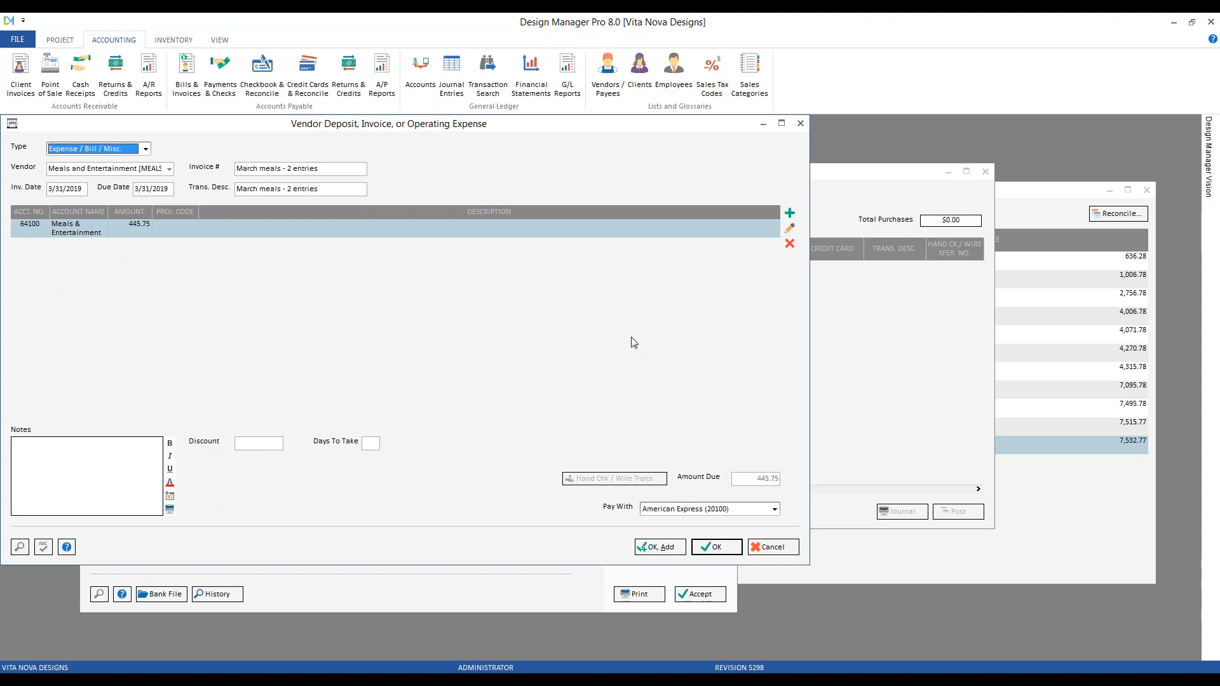
{"action": "left_click", "coordinate": [726, 549]}
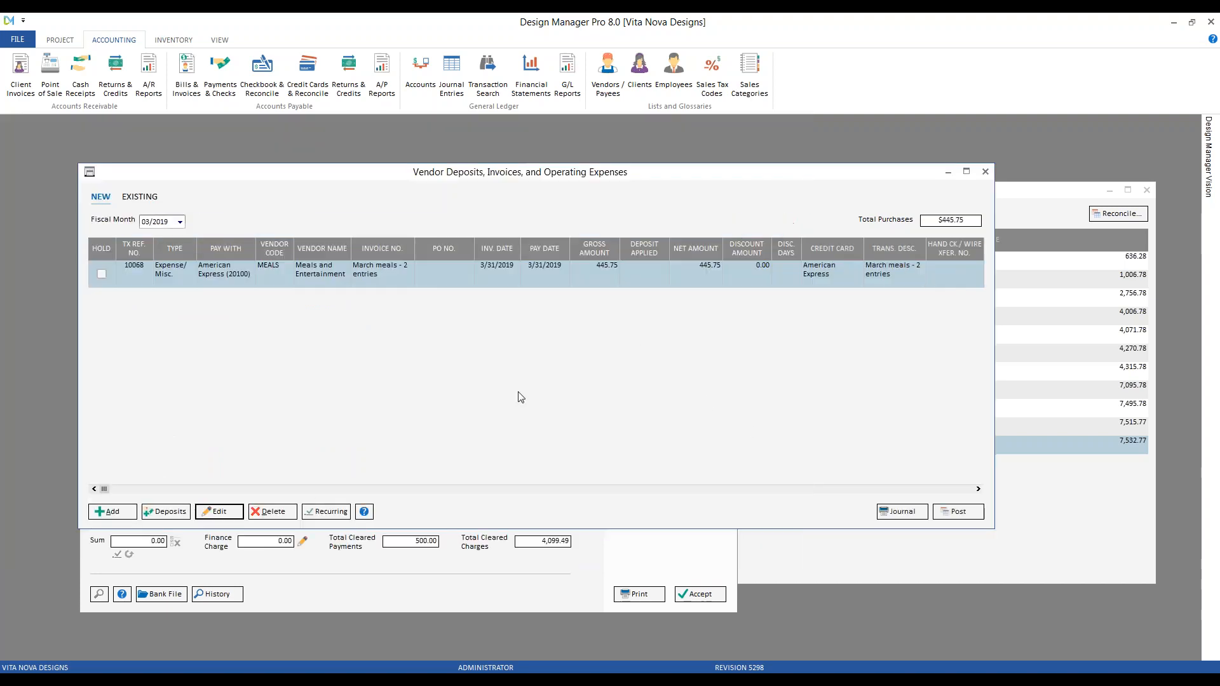
{"action": "left_click", "coordinate": [967, 513]}
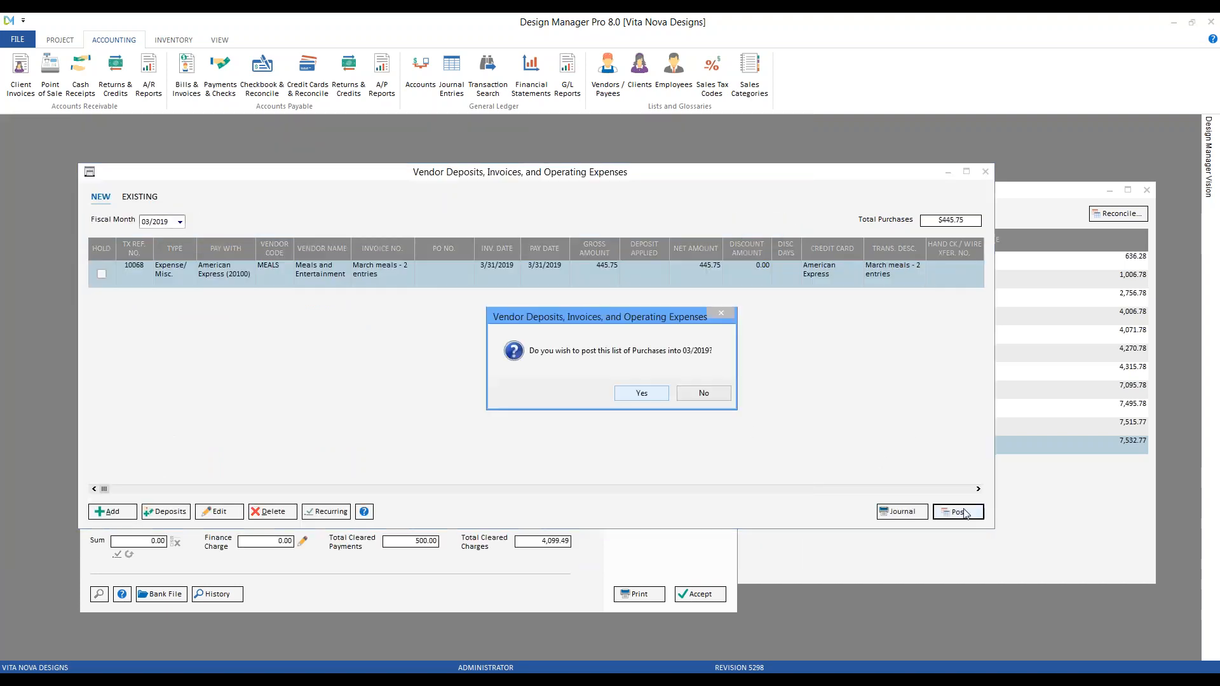
{"action": "left_click", "coordinate": [645, 392]}
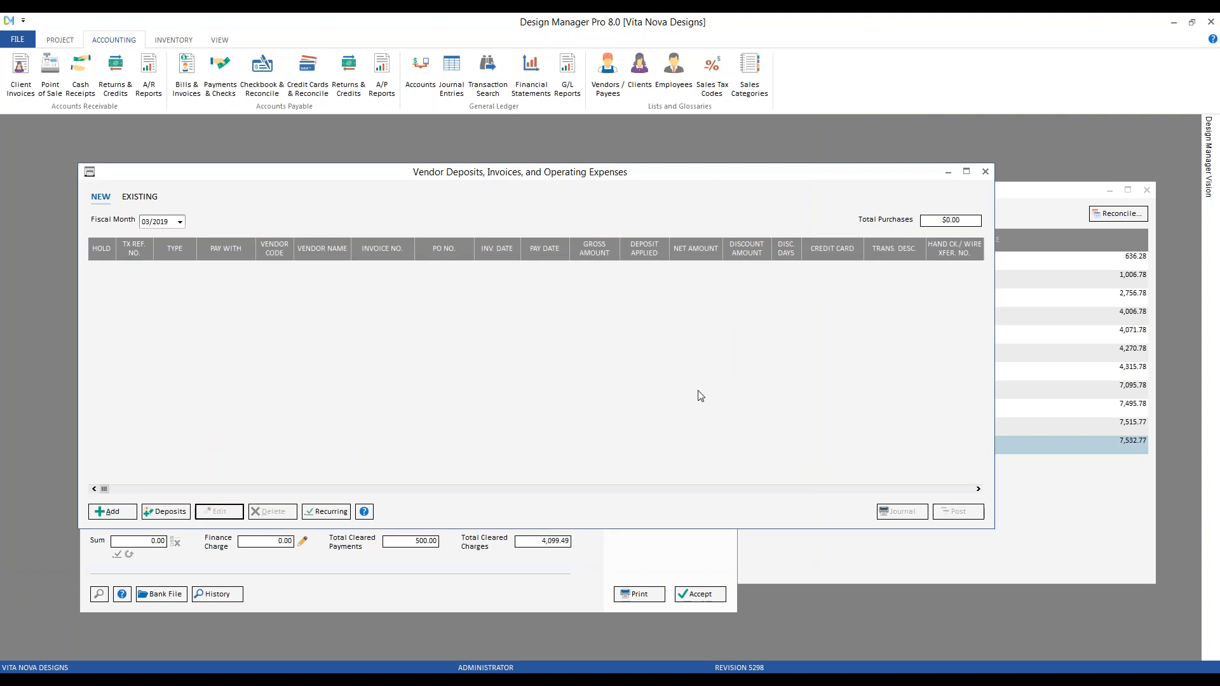
Select the new 3/31/2019 MEALS 445.75 row in the reconciliation and bring up the statement
{"action": "left_click", "coordinate": [985, 171]}
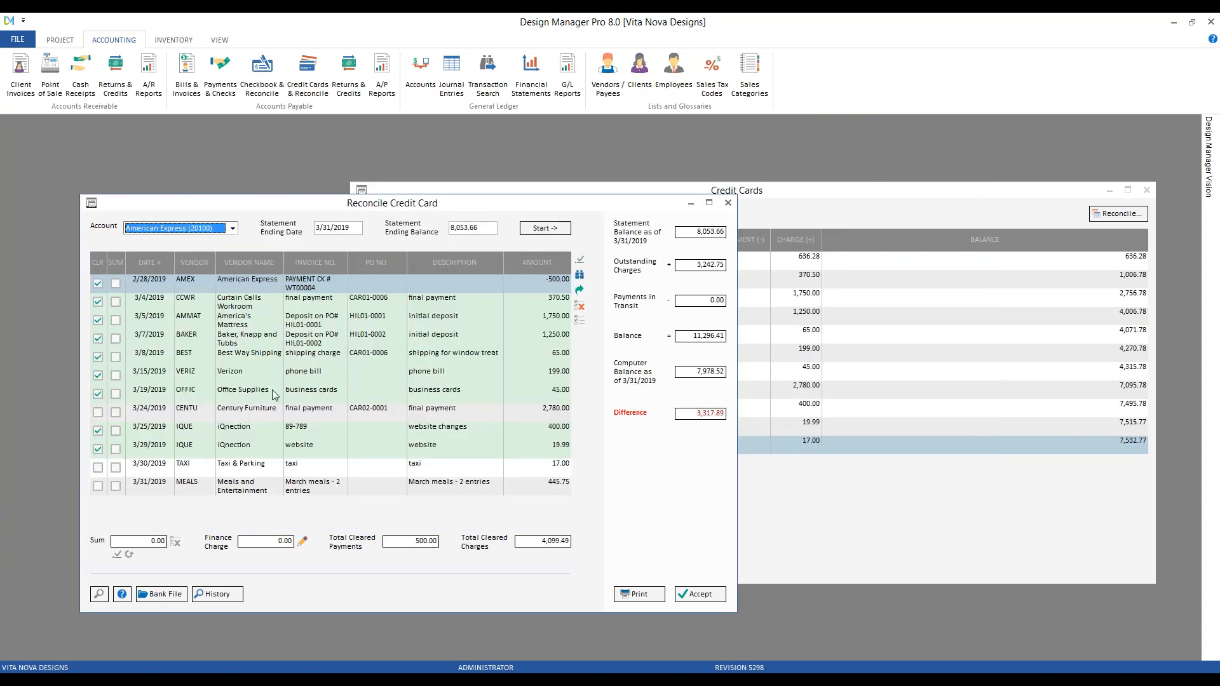
{"action": "left_click", "coordinate": [270, 488]}
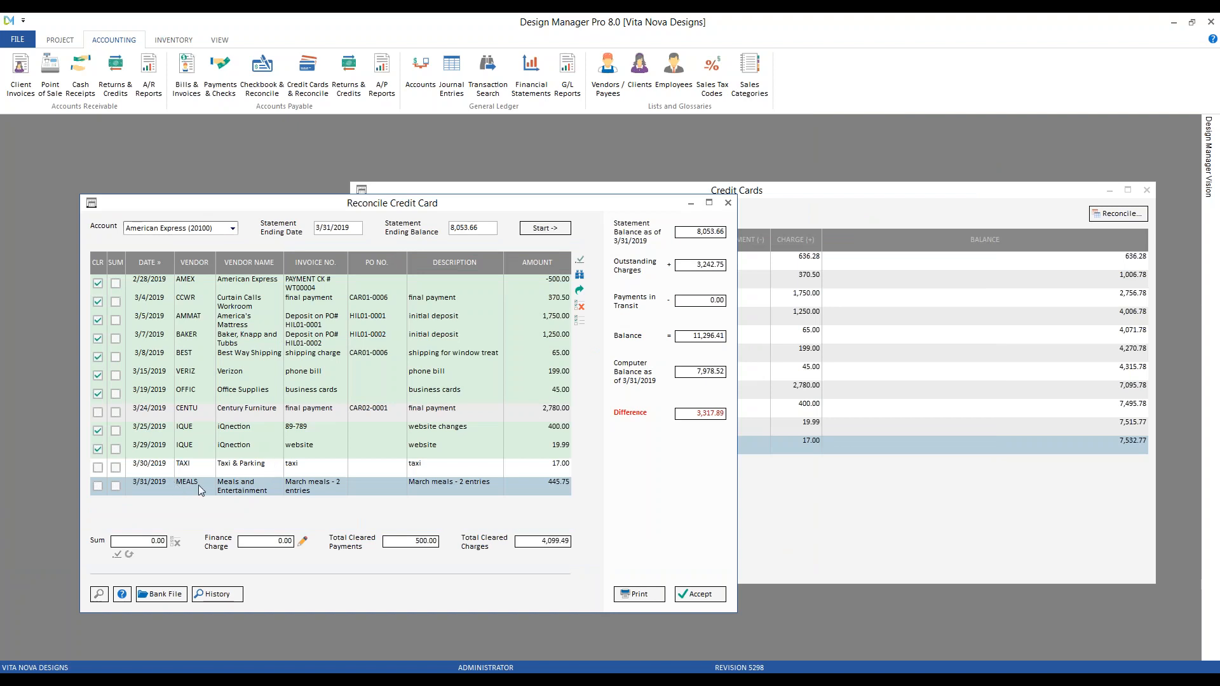
{"action": "left_click", "coordinate": [607, 675]}
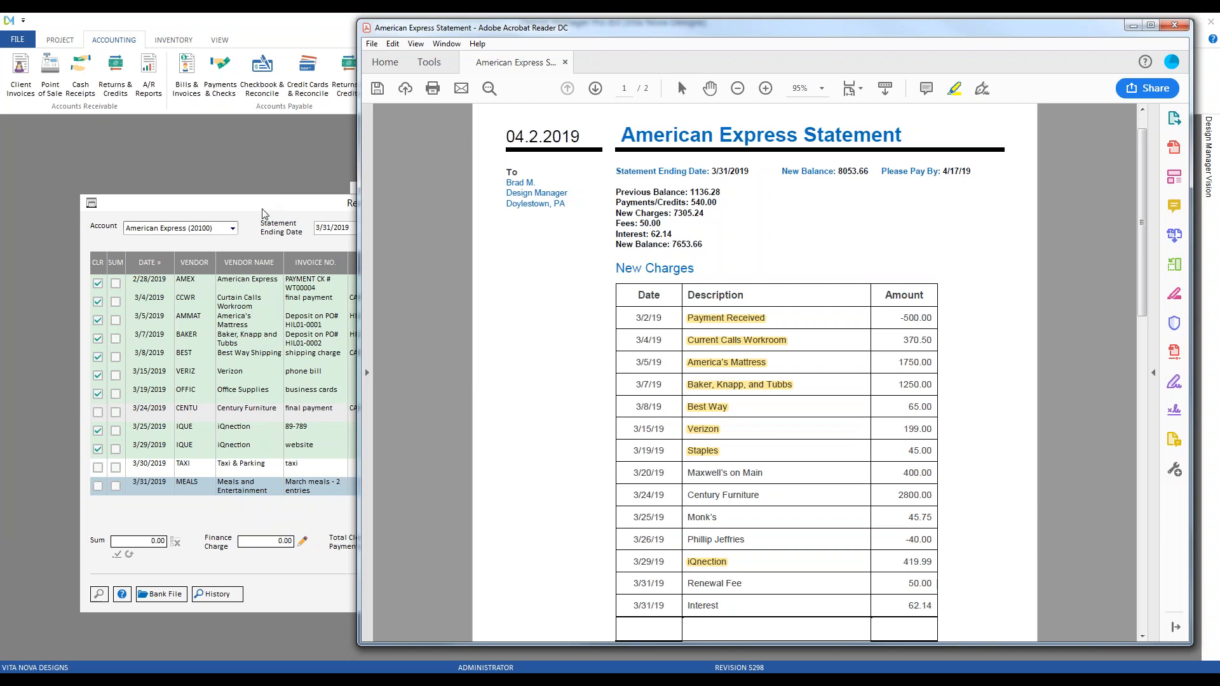
Clear the 445.75 meals entry, highlight Monk's and Maxwell's on Main, then select Century Furniture
{"action": "left_click", "coordinate": [189, 490]}
{"action": "left_click", "coordinate": [97, 485]}
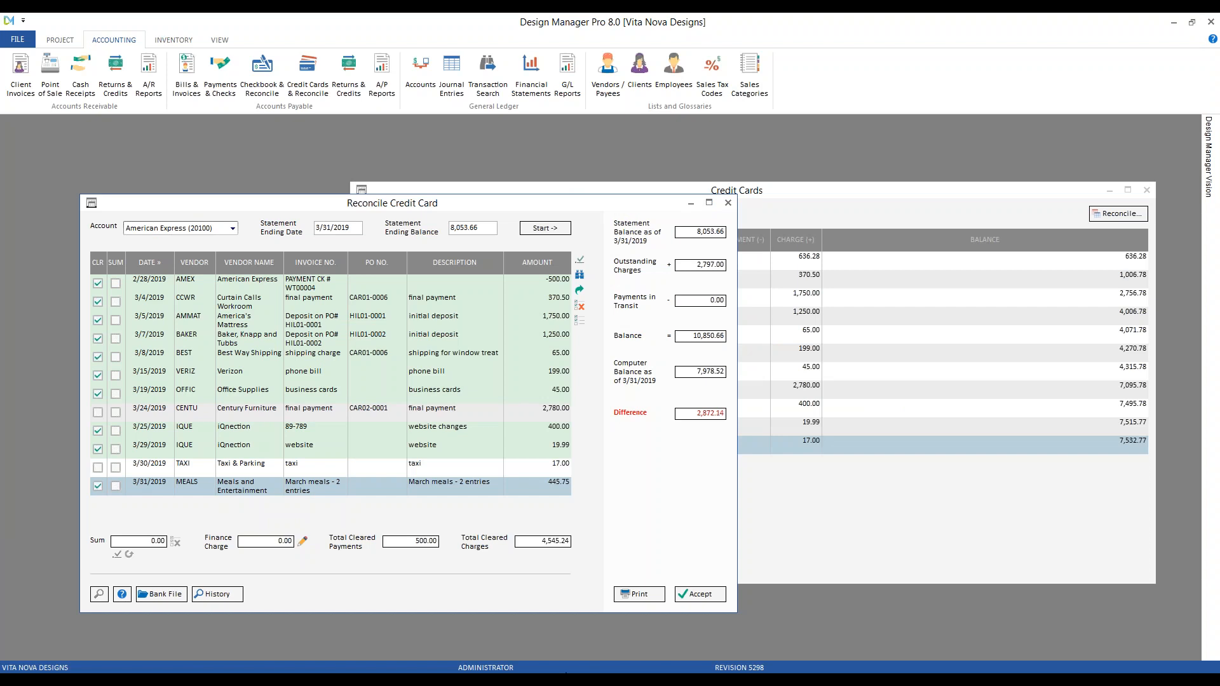
{"action": "key", "text": "alt+Tab"}
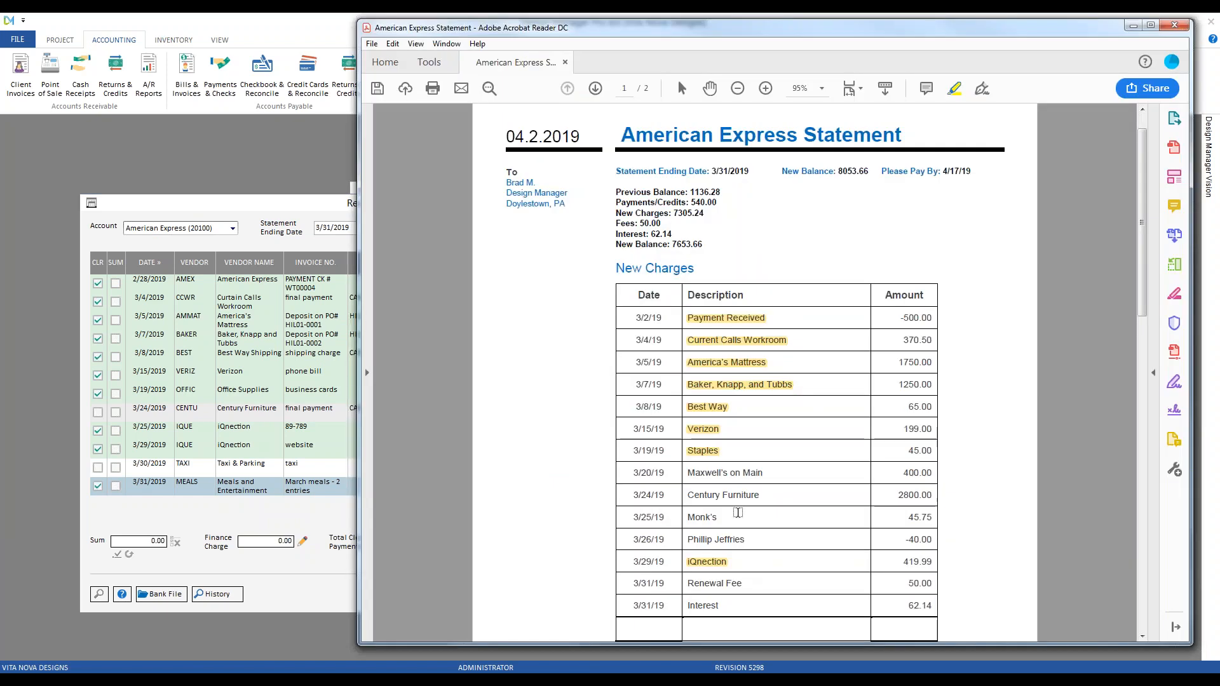
{"action": "left_click_drag", "start_coordinate": [730, 516], "coordinate": [686, 516]}
{"action": "left_click_drag", "start_coordinate": [744, 473], "coordinate": [687, 473]}
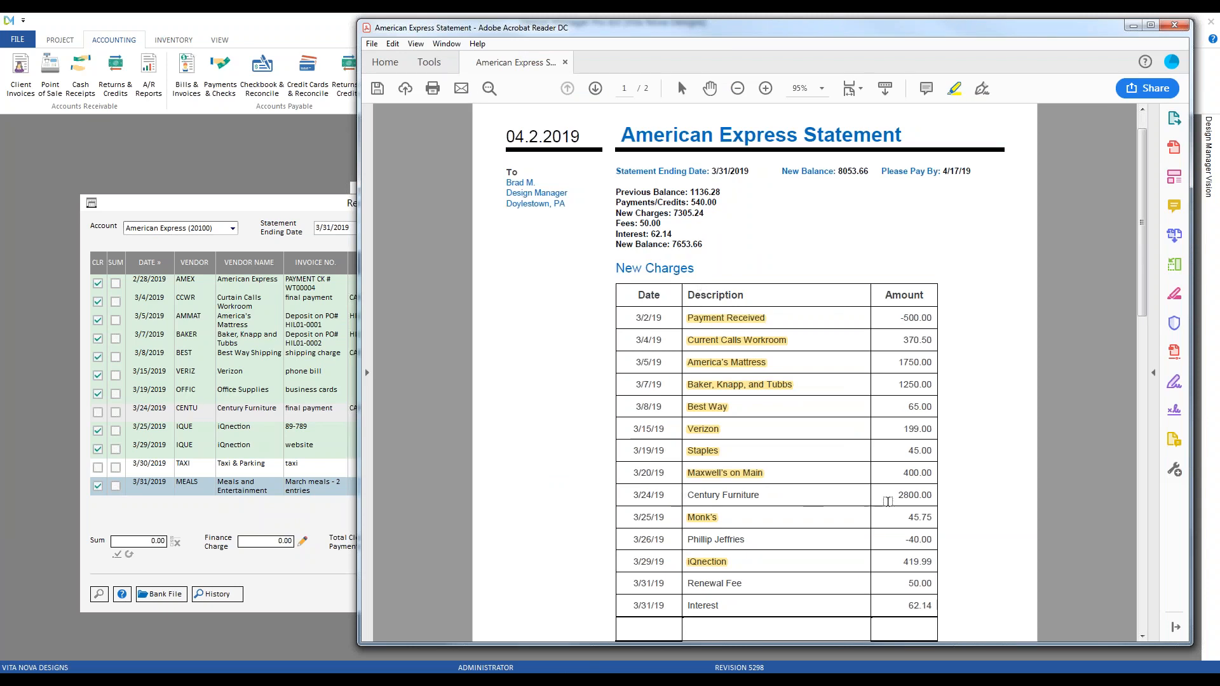
{"action": "left_click", "coordinate": [250, 208]}
{"action": "left_click", "coordinate": [291, 412]}
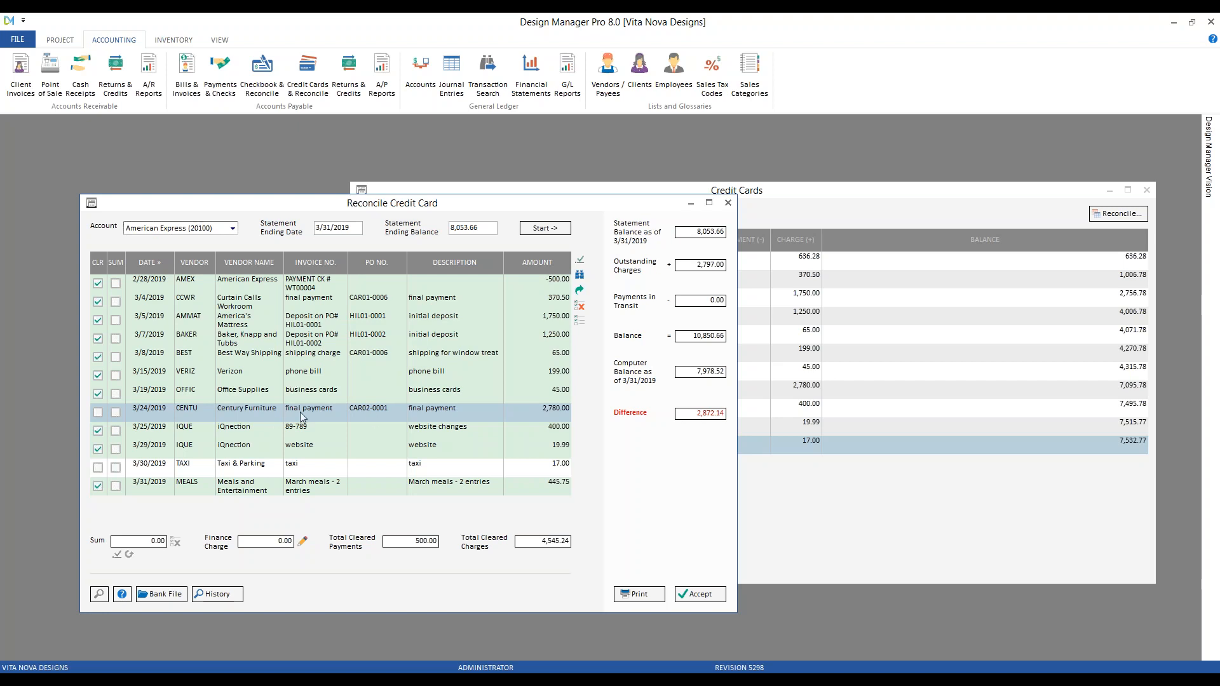
Review the 3/15/2019 Verizon transaction's account breakdown
{"action": "left_click", "coordinate": [327, 376]}
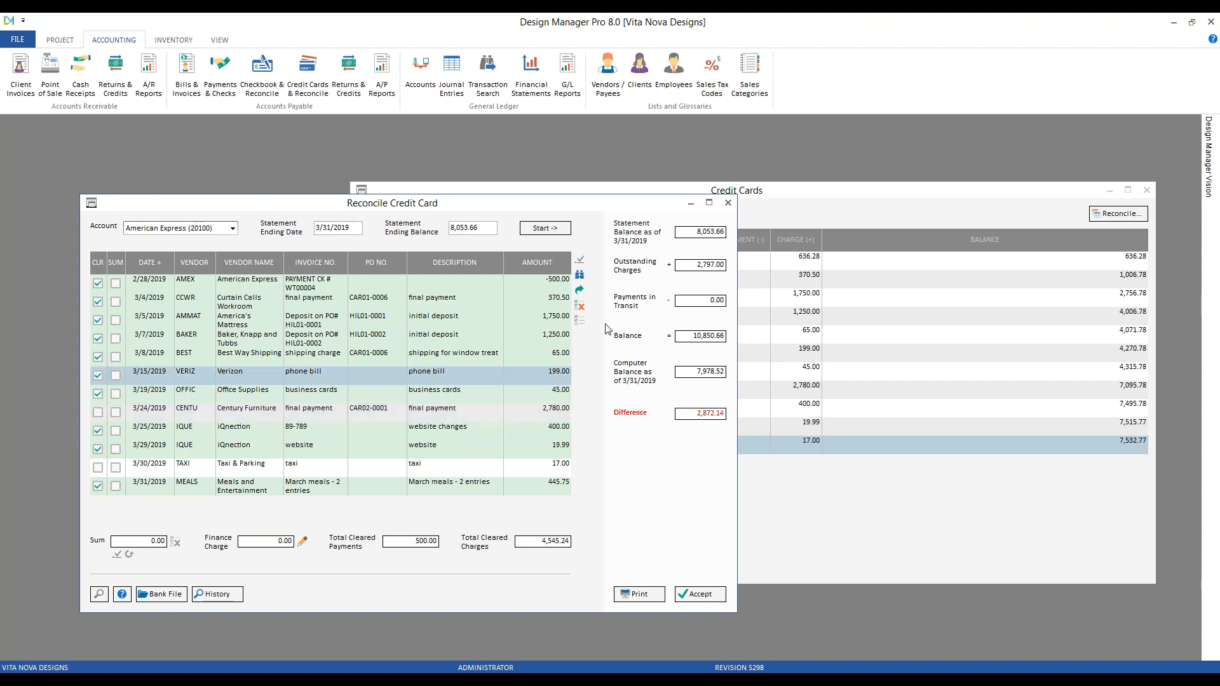
{"action": "left_click", "coordinate": [584, 280]}
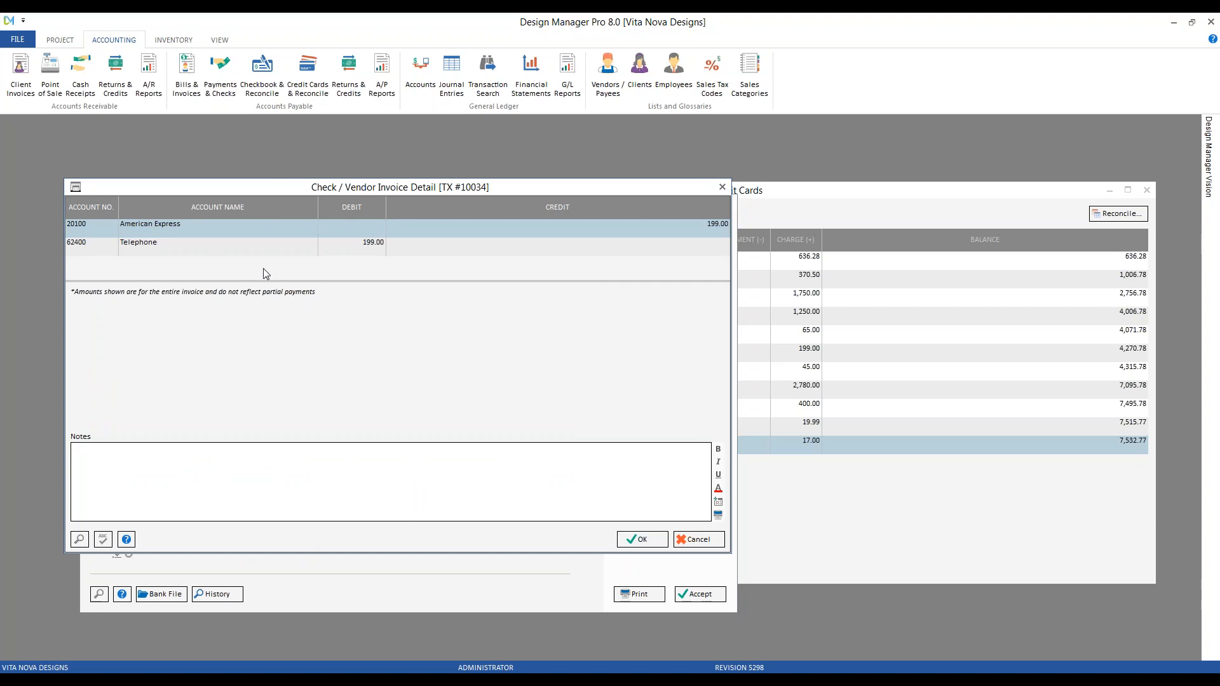
{"action": "left_click", "coordinate": [722, 187]}
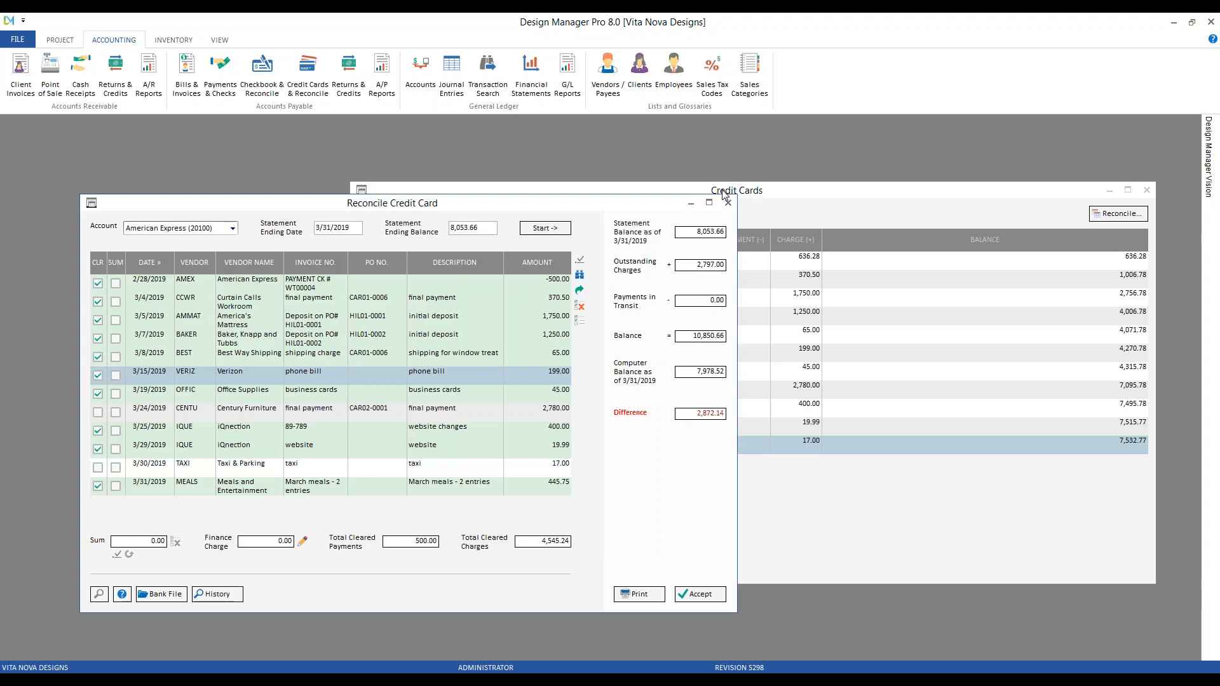
Open the 3/24/2019 Century Furniture transaction detail and scroll to its notes
{"action": "left_click", "coordinate": [301, 417]}
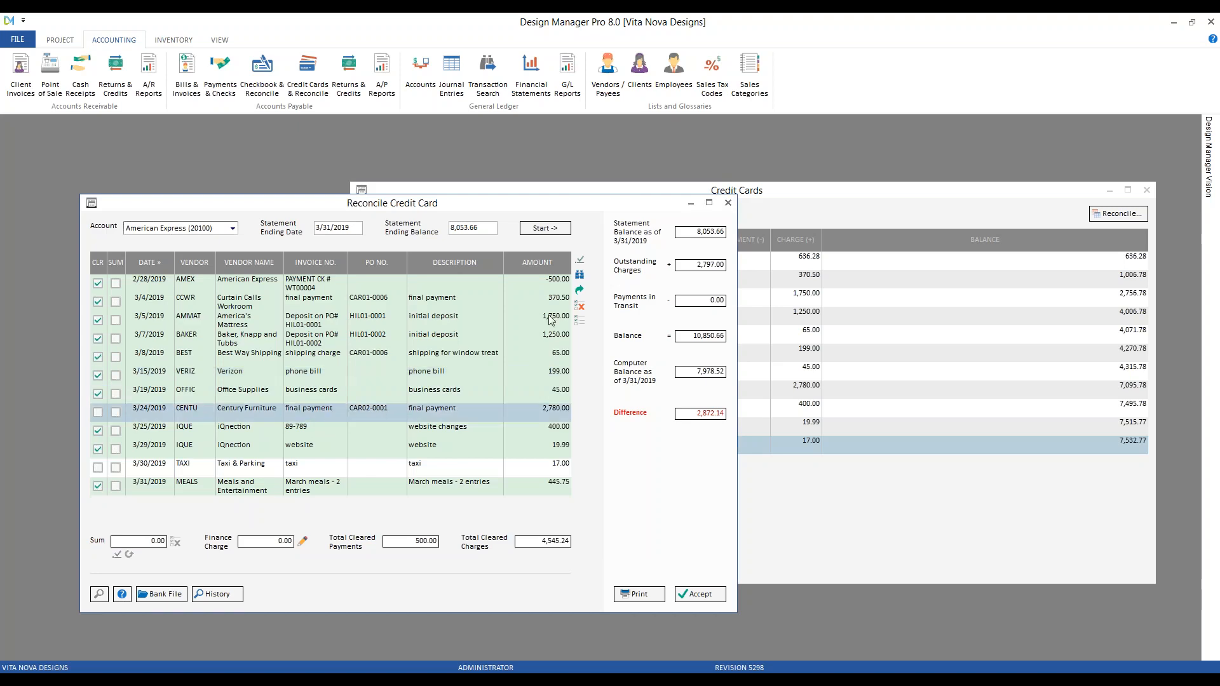
{"action": "left_click", "coordinate": [580, 276]}
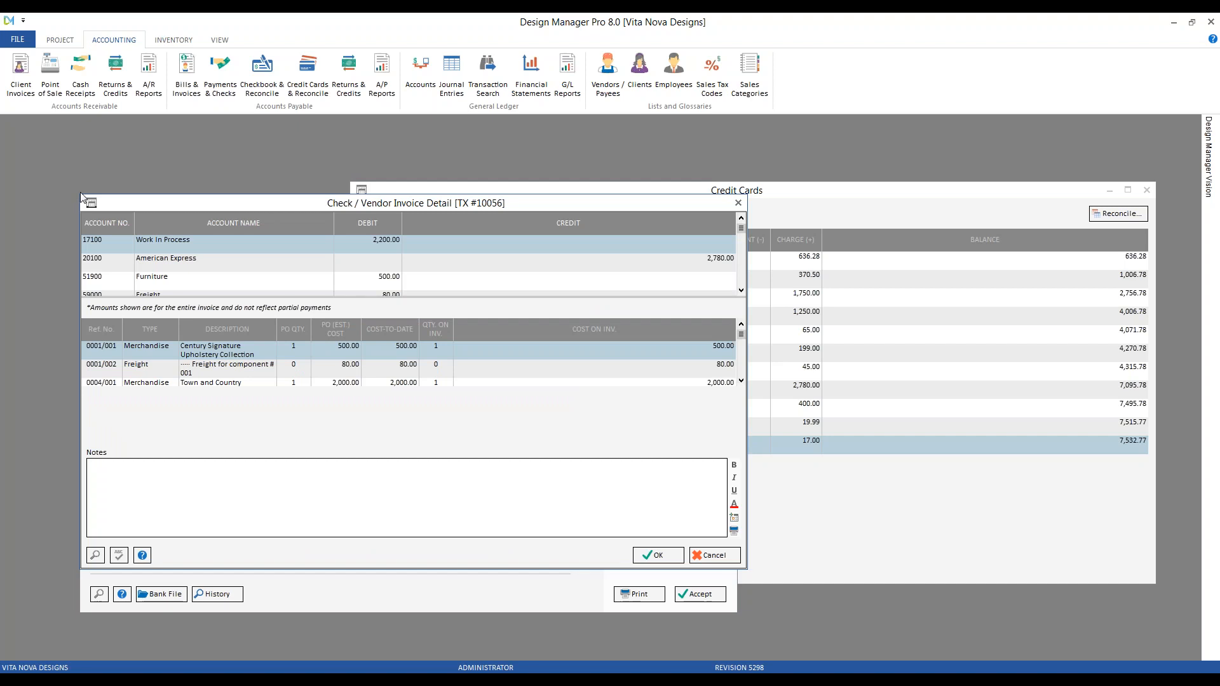
{"action": "left_click_drag", "start_coordinate": [79, 195], "coordinate": [51, 158]}
{"action": "scroll", "coordinate": [207, 373], "scroll_direction": "down", "scroll_amount": 1}
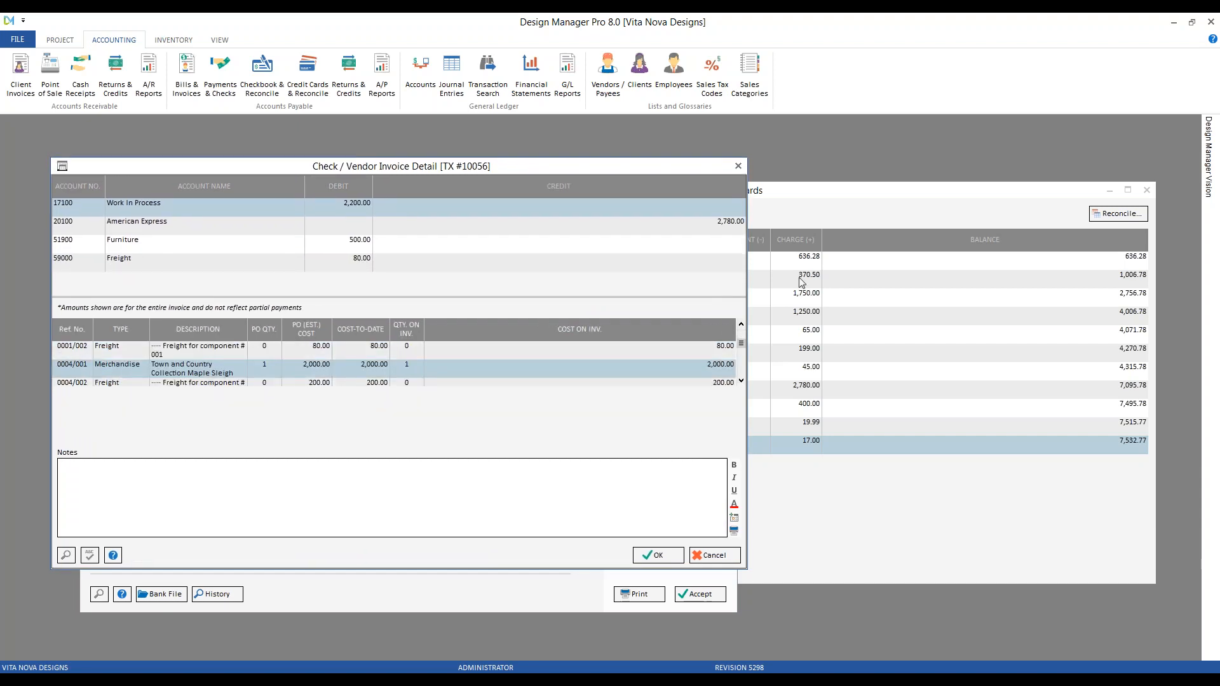
{"action": "left_click", "coordinate": [238, 508]}
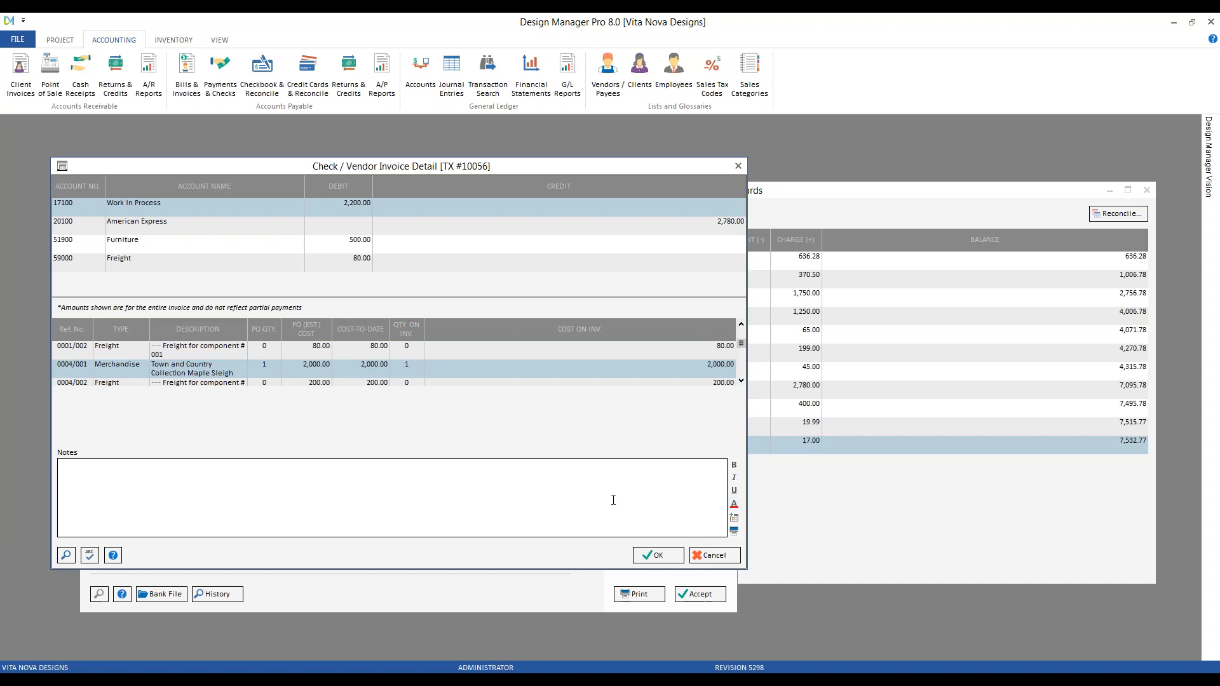
Add a date-stamped note 'entered proper freight cost' and close the invoice detail
{"action": "left_click", "coordinate": [734, 517]}
{"action": "type", "text": "red proe"}
{"action": "key", "text": "BackSpace"}
{"action": "type", "text": "per freight cost"}
{"action": "left_click", "coordinate": [659, 556]}
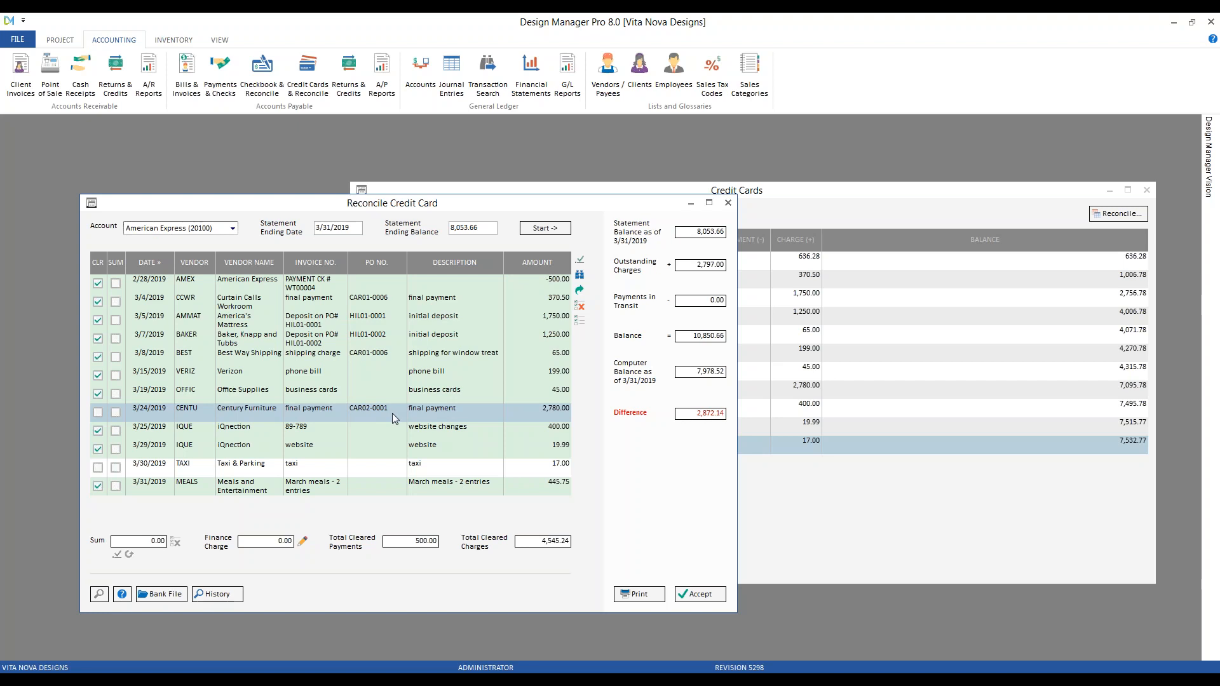
Edit the Century Furniture invoice's freight line to 100, bringing it to 2,800.00
{"action": "left_click", "coordinate": [580, 292]}
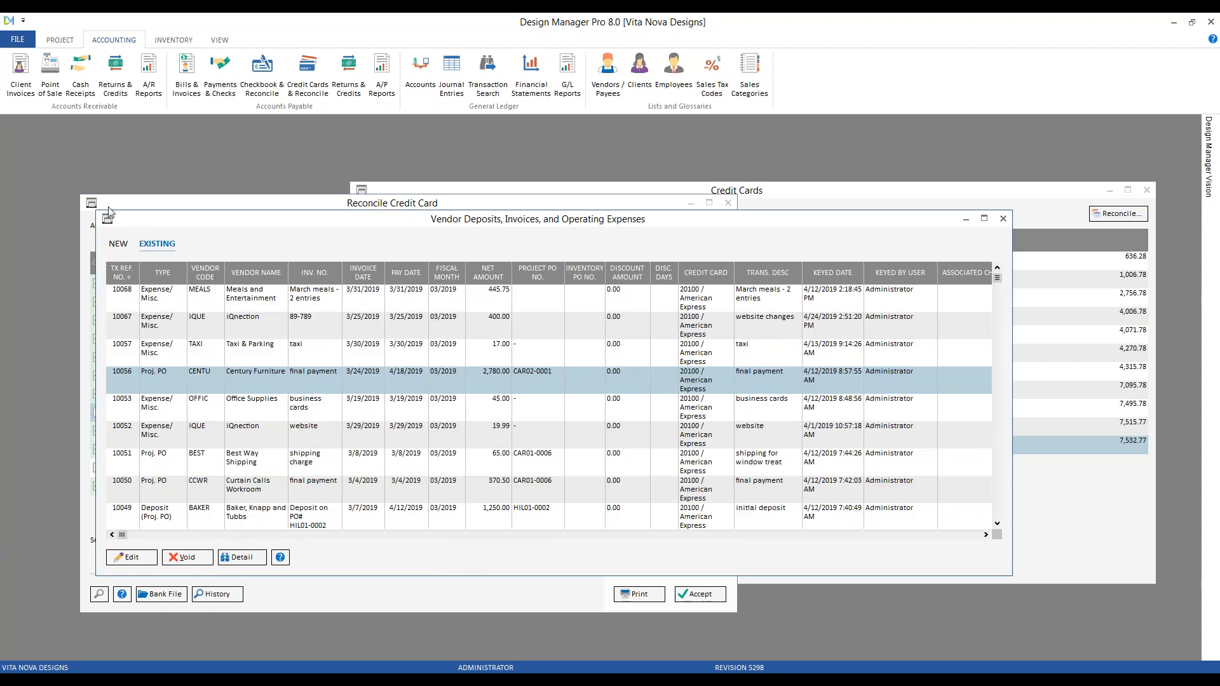
{"action": "left_click_drag", "start_coordinate": [96, 212], "coordinate": [65, 150]}
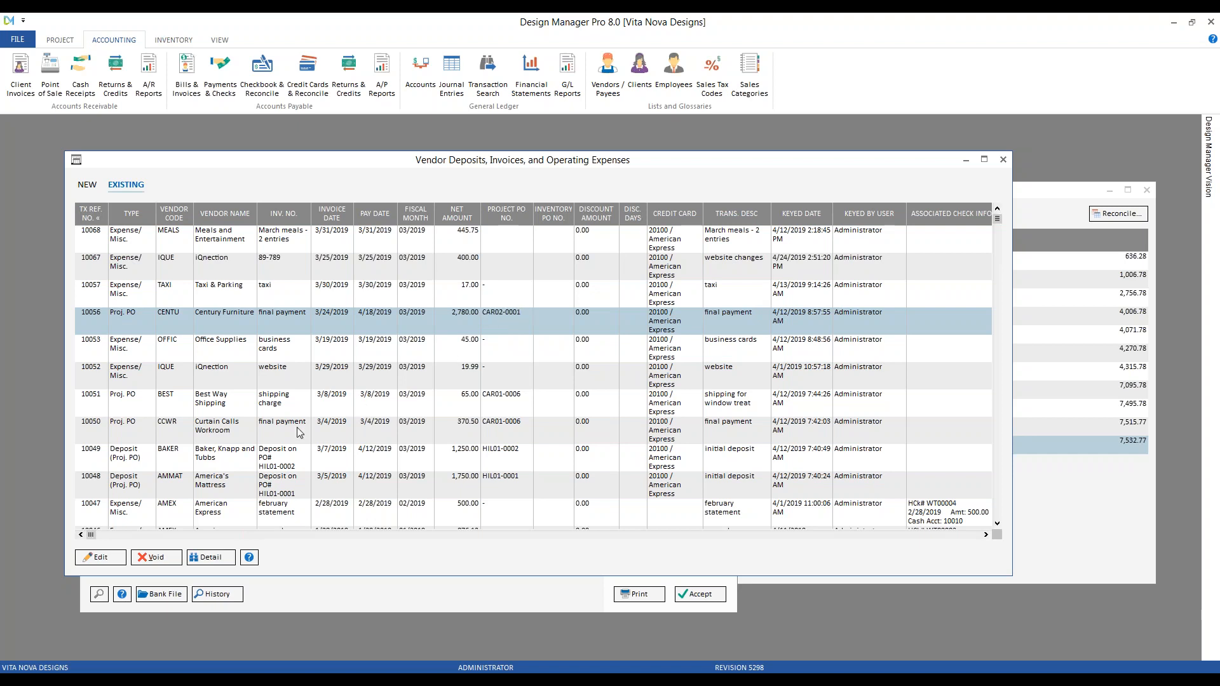
{"action": "left_click", "coordinate": [109, 558]}
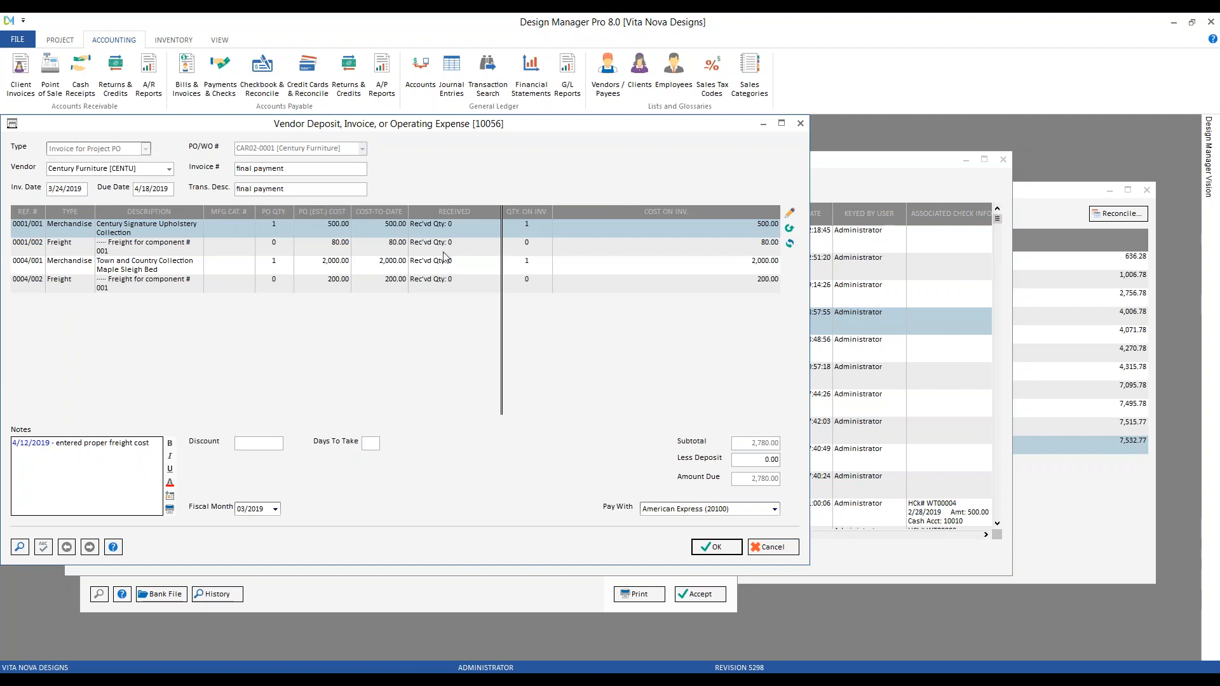
{"action": "left_click", "coordinate": [439, 244]}
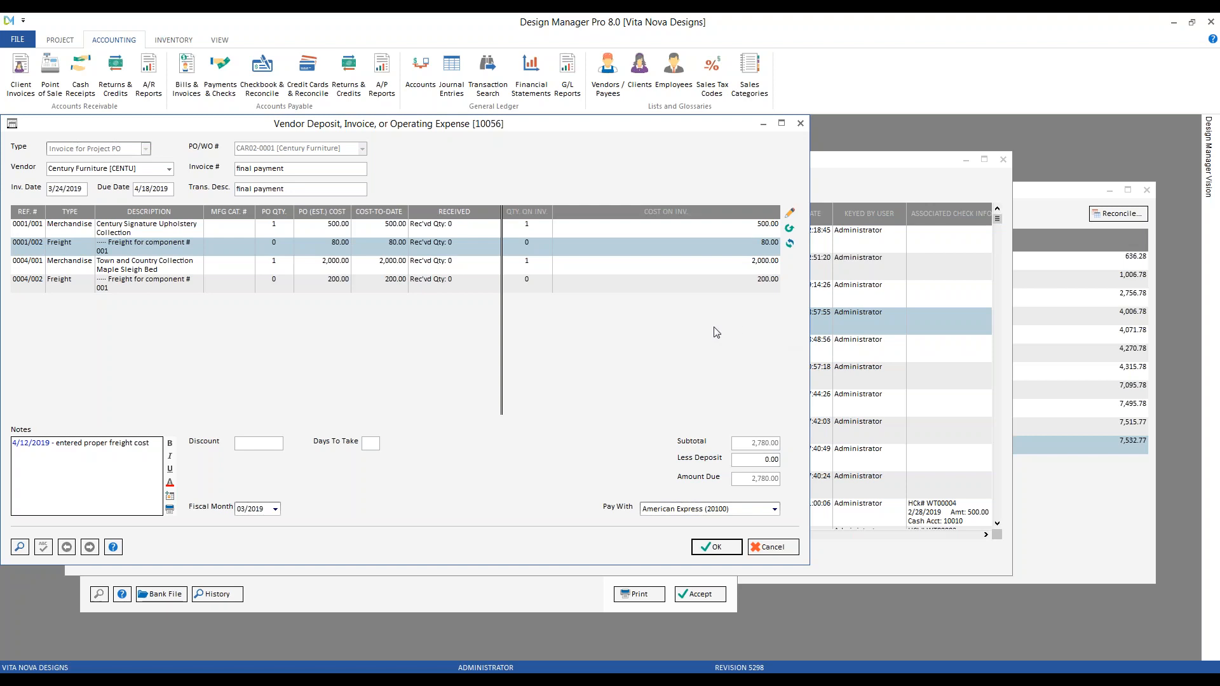
{"action": "left_click", "coordinate": [789, 213]}
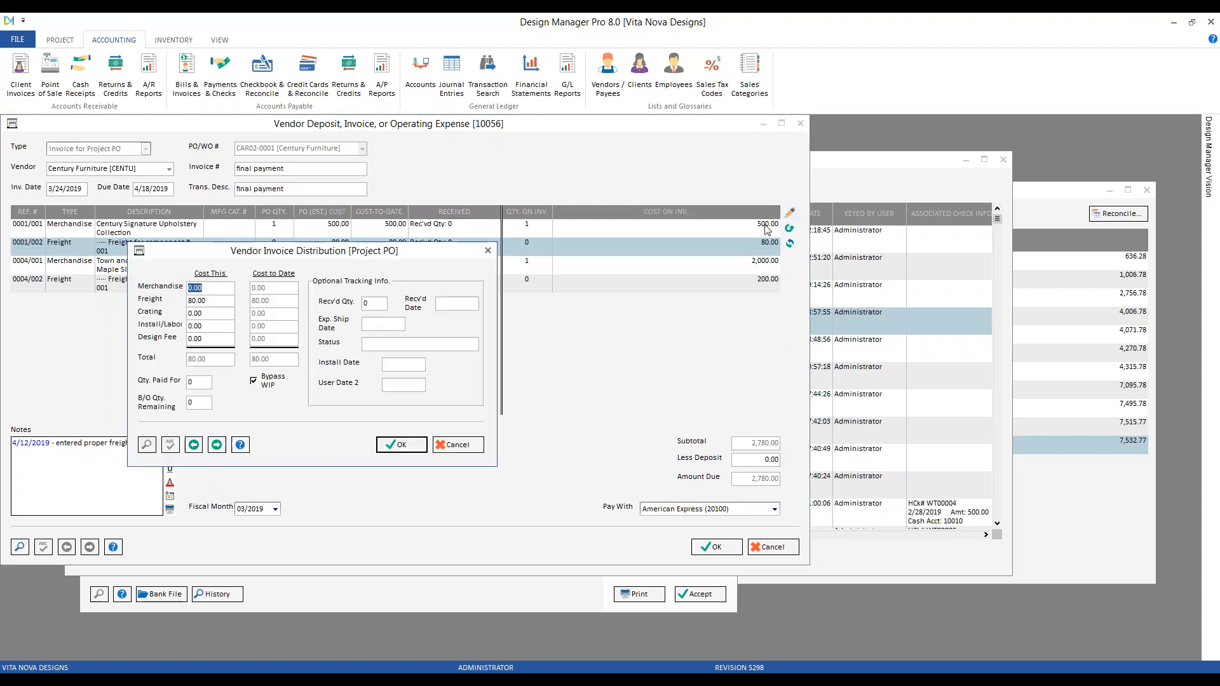
{"action": "key", "text": "Tab"}
{"action": "type", "text": "100"}
{"action": "key", "text": "Return"}
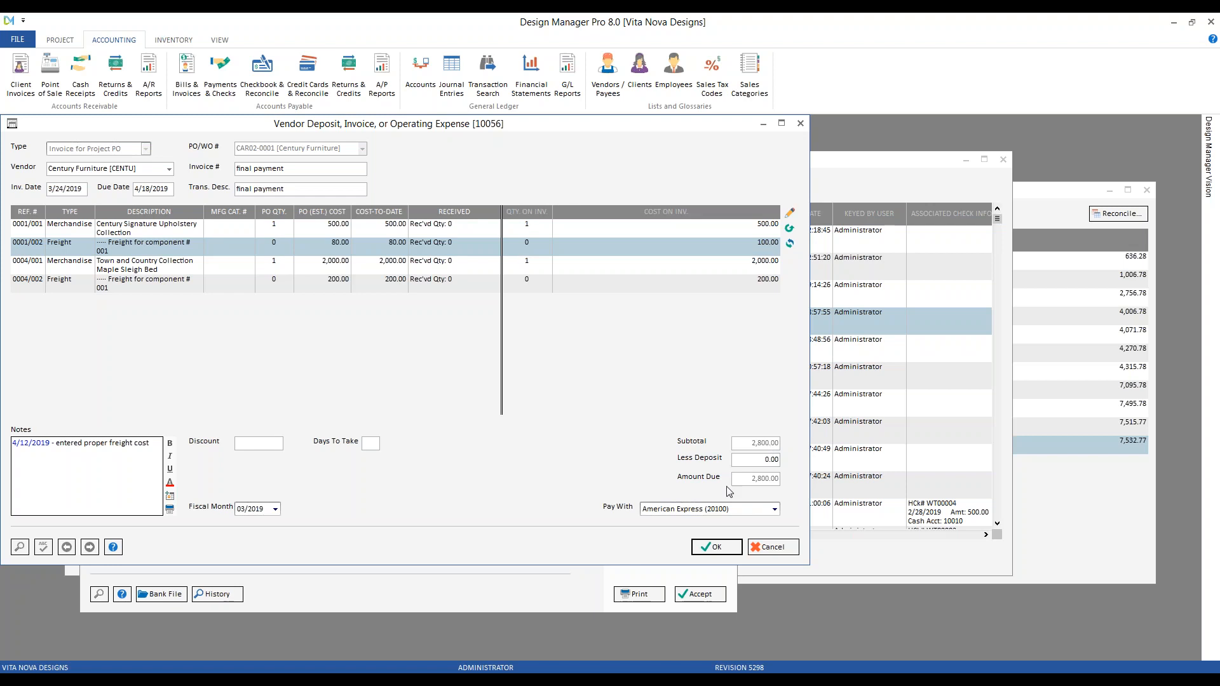
{"action": "left_click", "coordinate": [721, 545]}
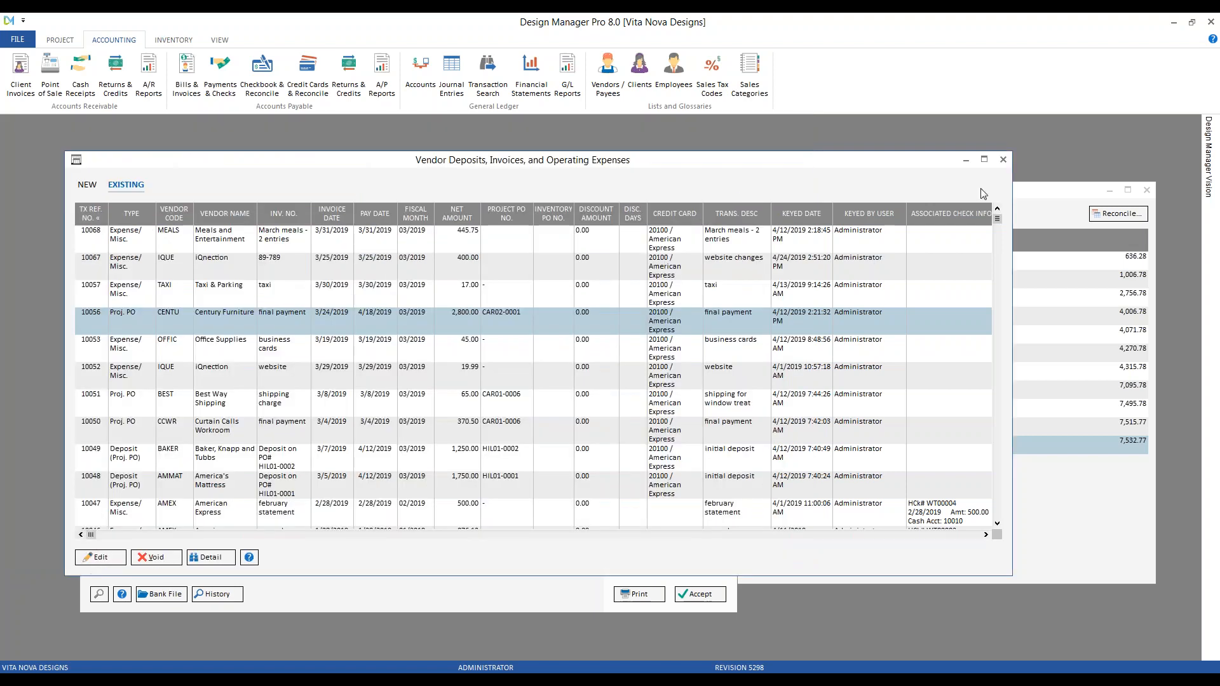
Mark the 2,800.00 Century Furniture charge cleared in the reconciliation
{"action": "left_click", "coordinate": [1004, 159]}
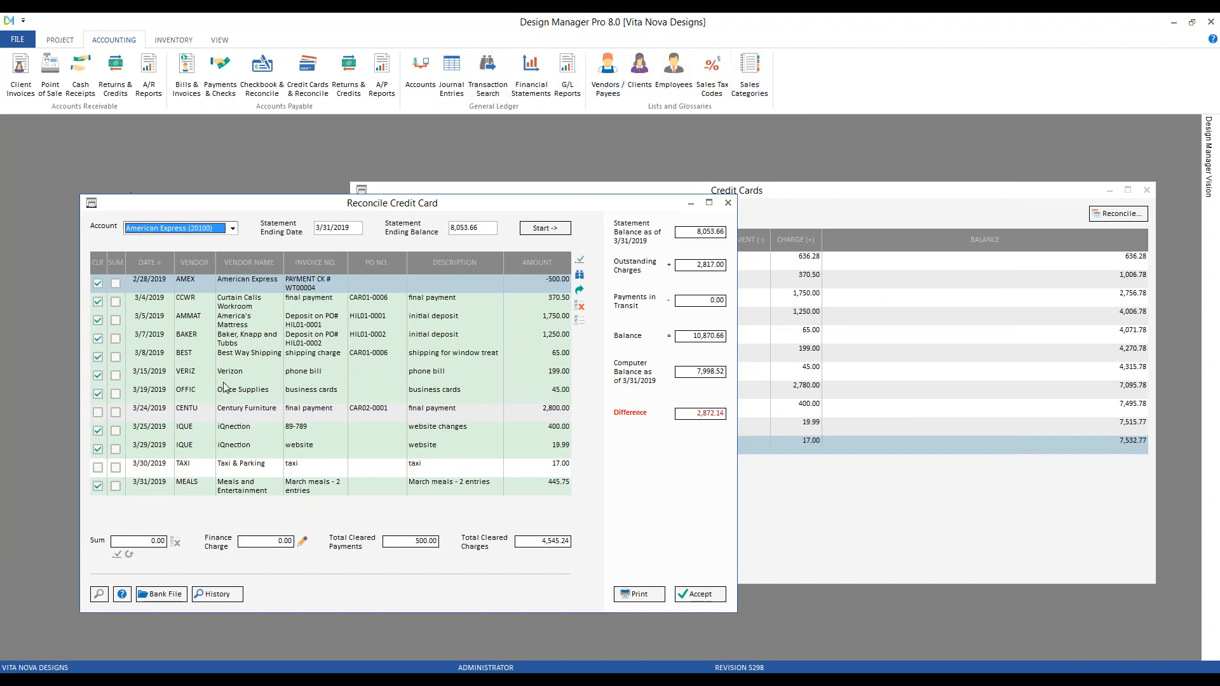
{"action": "left_click", "coordinate": [380, 416]}
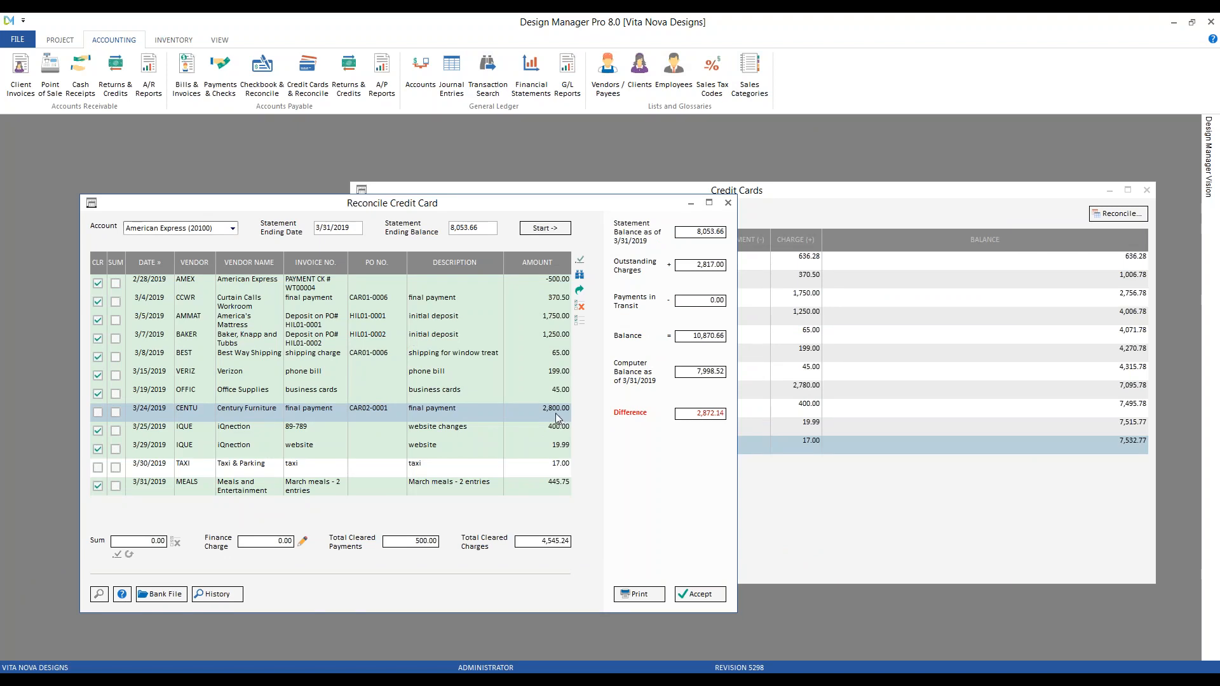
{"action": "left_click", "coordinate": [97, 412]}
Highlight 'Century Furniture' on the 3/24/19 statement line, then return to the Reconcile Credit Card window
{"action": "left_click", "coordinate": [574, 677]}
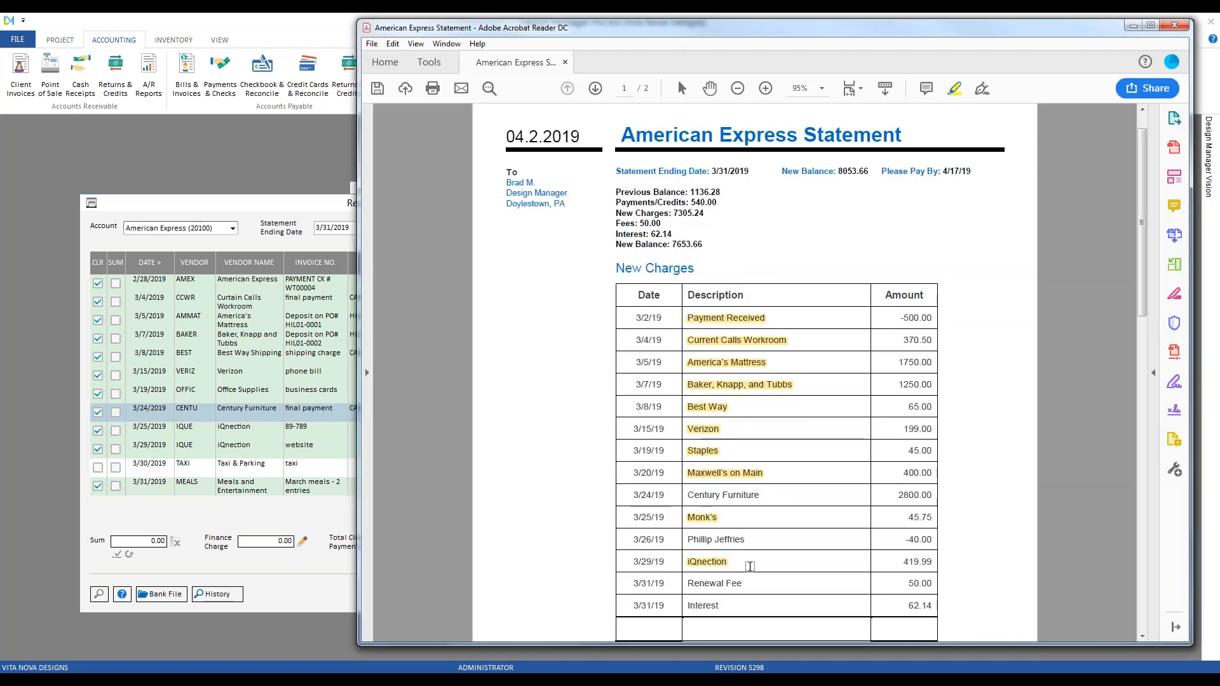
{"action": "left_click_drag", "start_coordinate": [765, 495], "coordinate": [700, 494]}
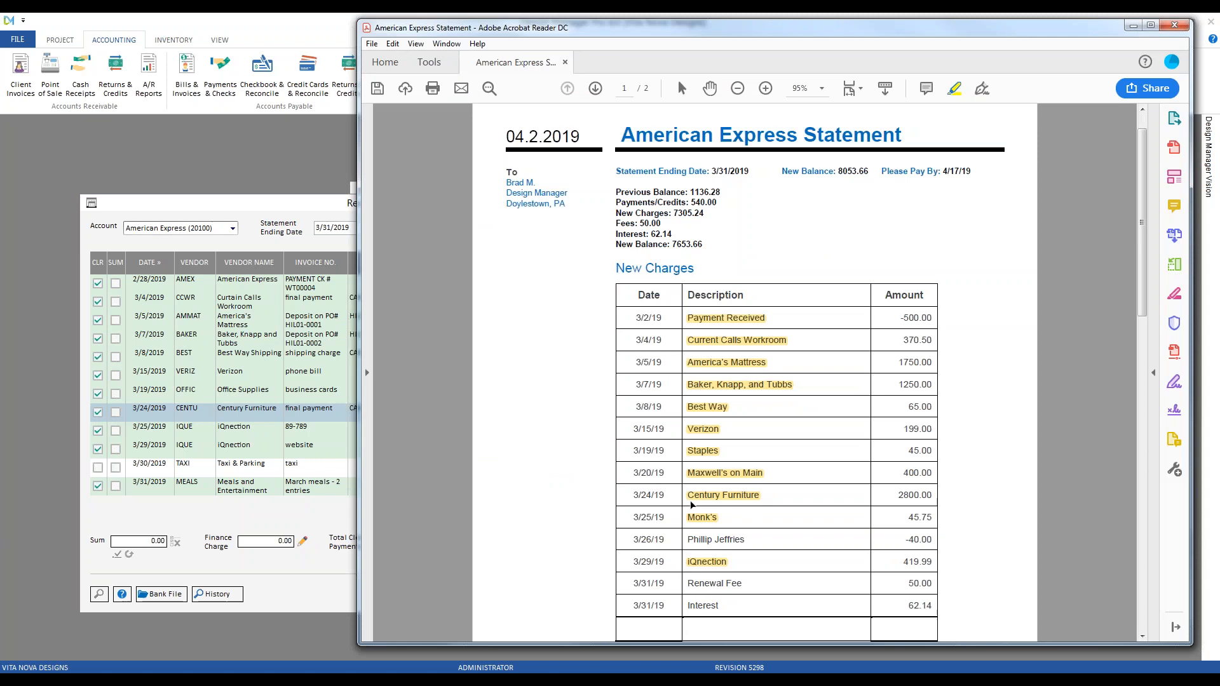
{"action": "left_click", "coordinate": [212, 203]}
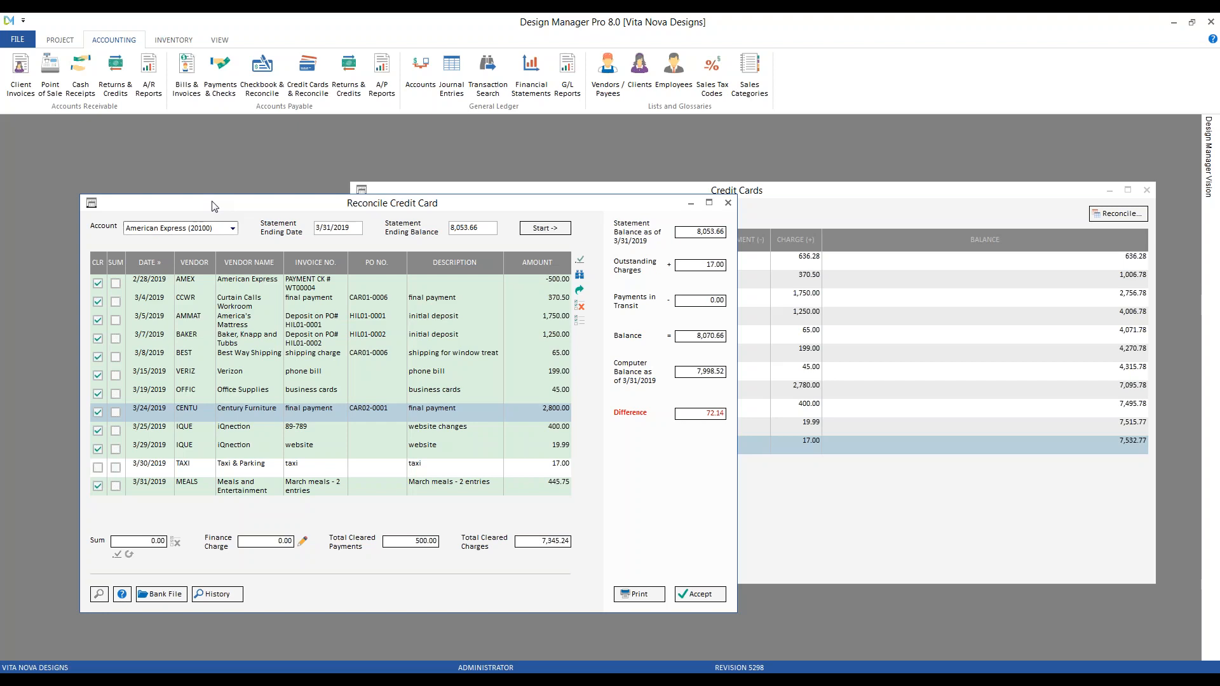
{"action": "left_click", "coordinate": [580, 310]}
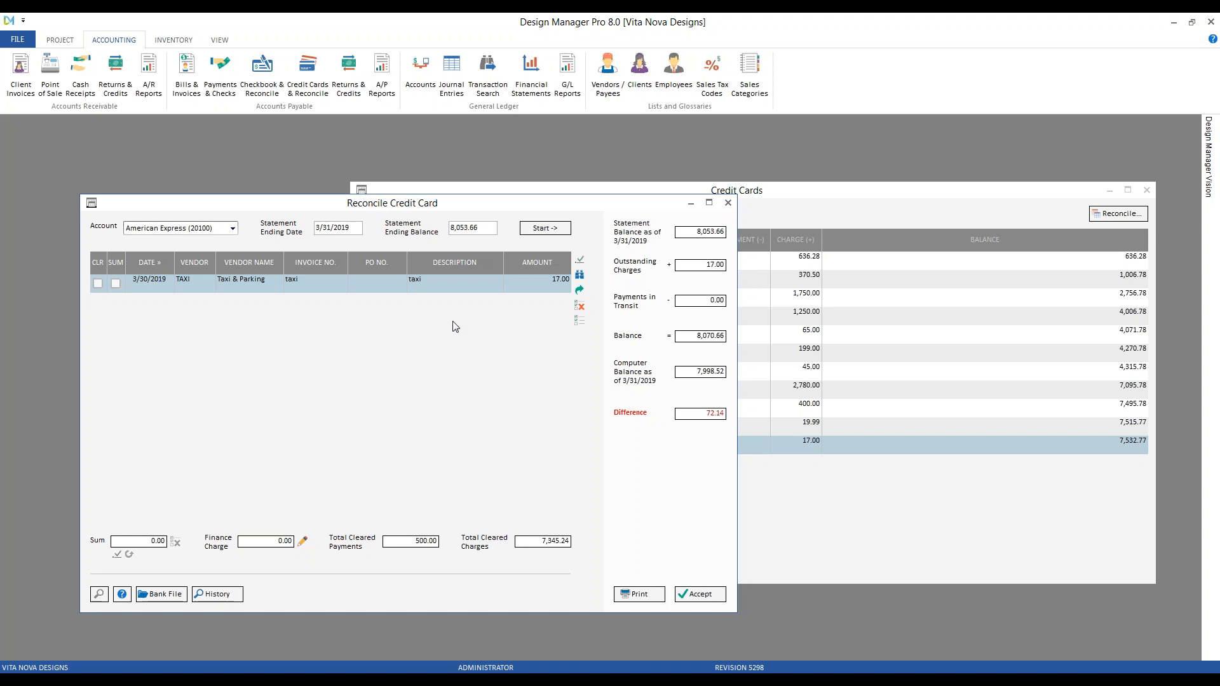
{"action": "left_click", "coordinate": [586, 321]}
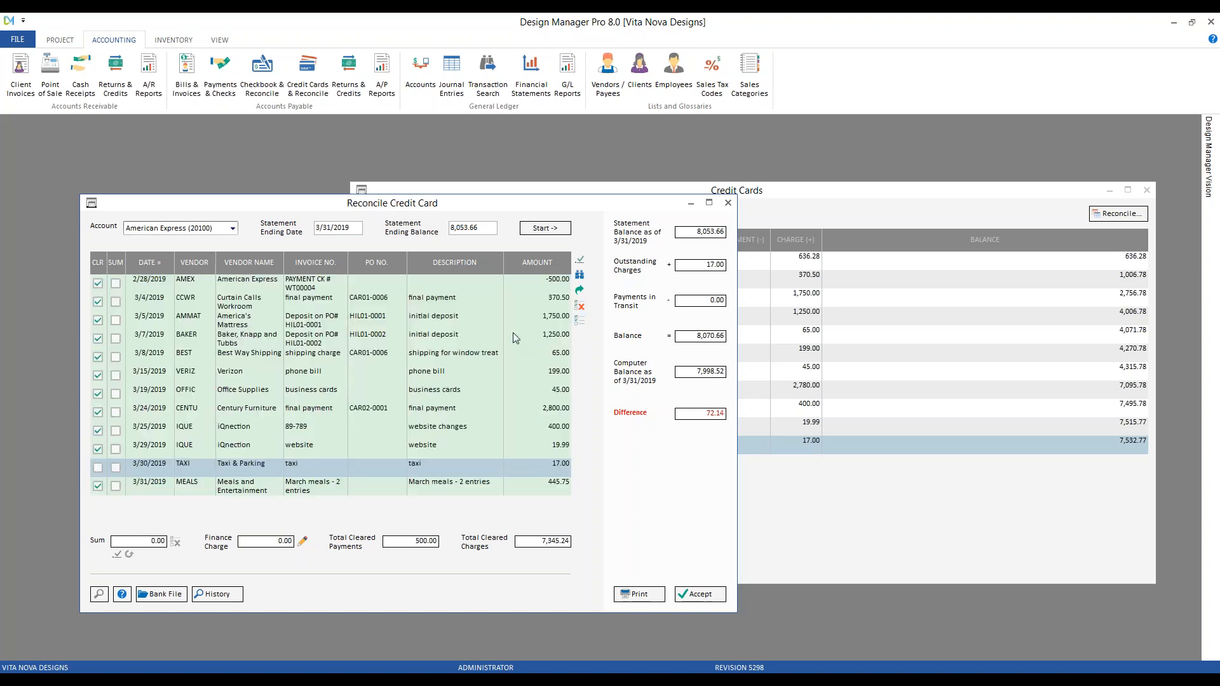
{"action": "left_click", "coordinate": [580, 309]}
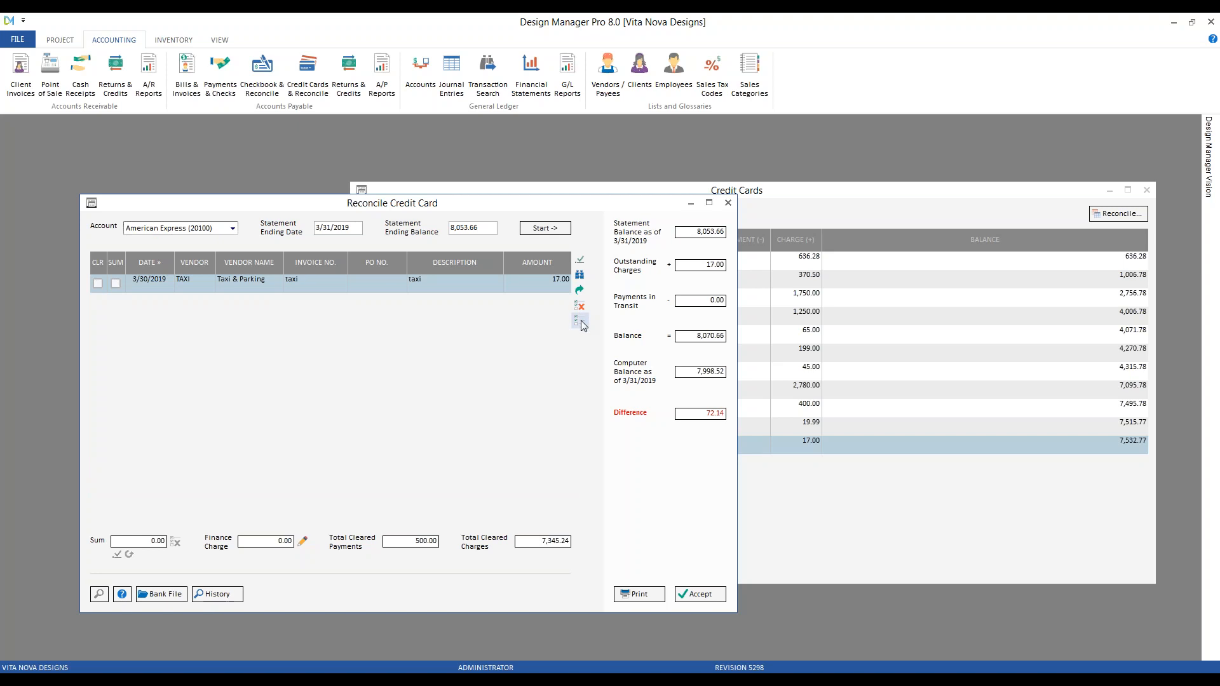
{"action": "left_click", "coordinate": [580, 321]}
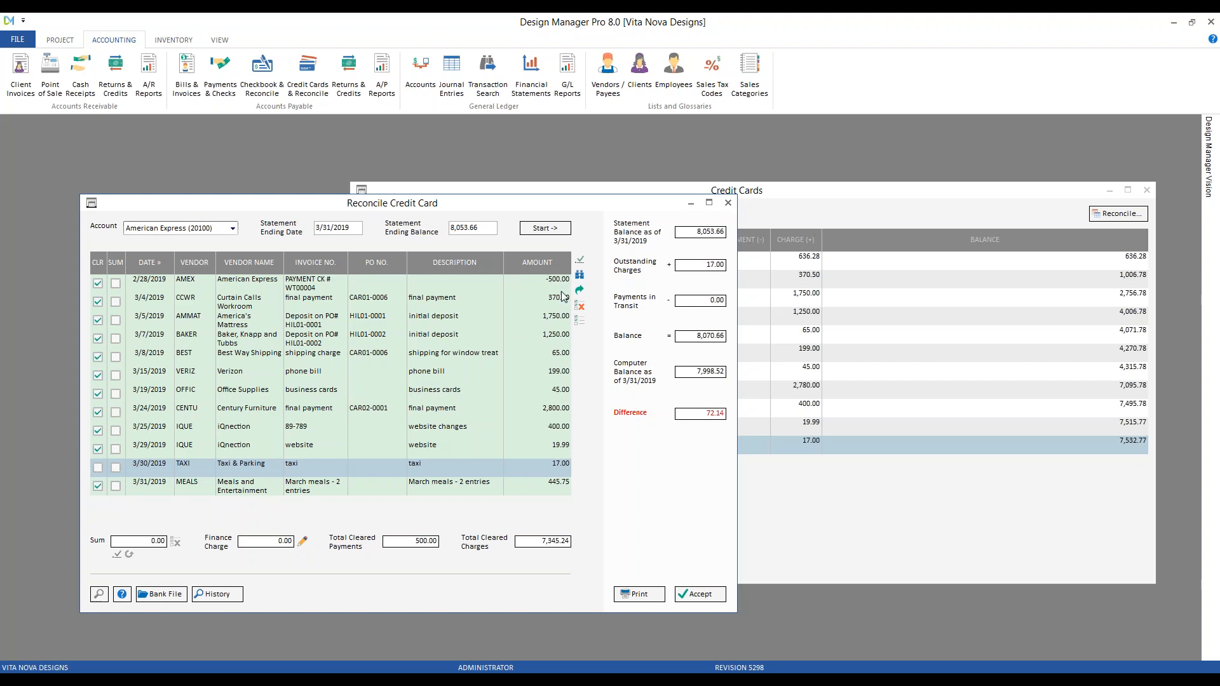
{"action": "left_click", "coordinate": [604, 673]}
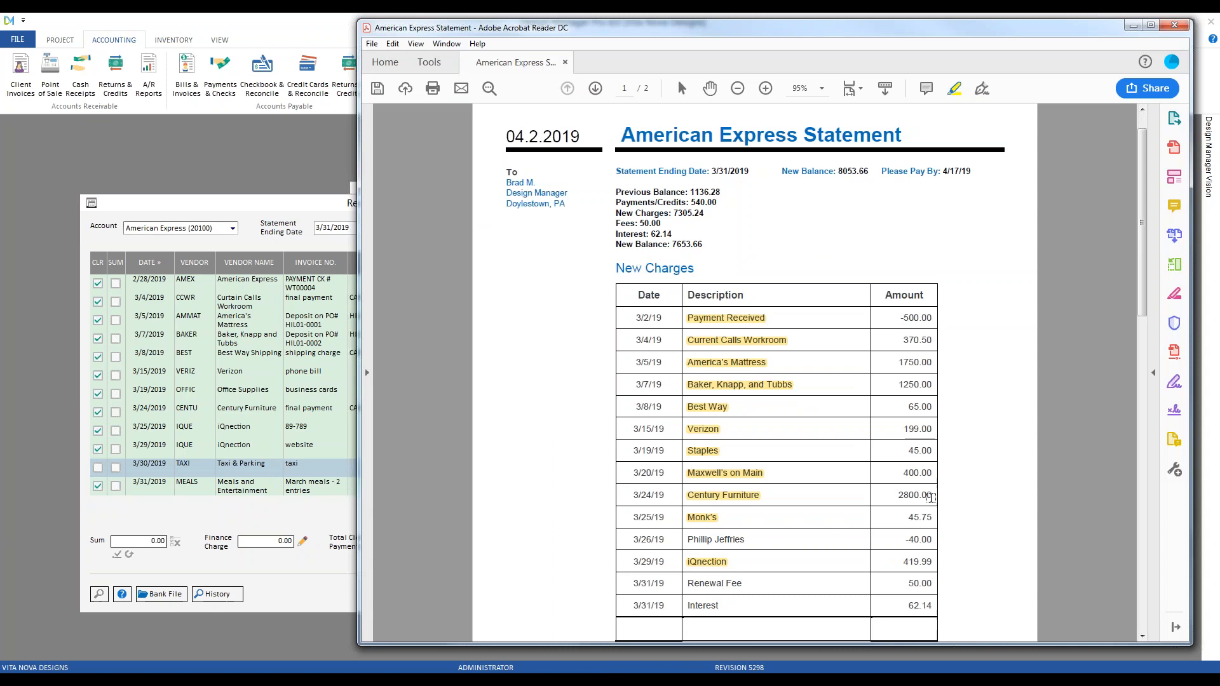
{"action": "left_click", "coordinate": [258, 216]}
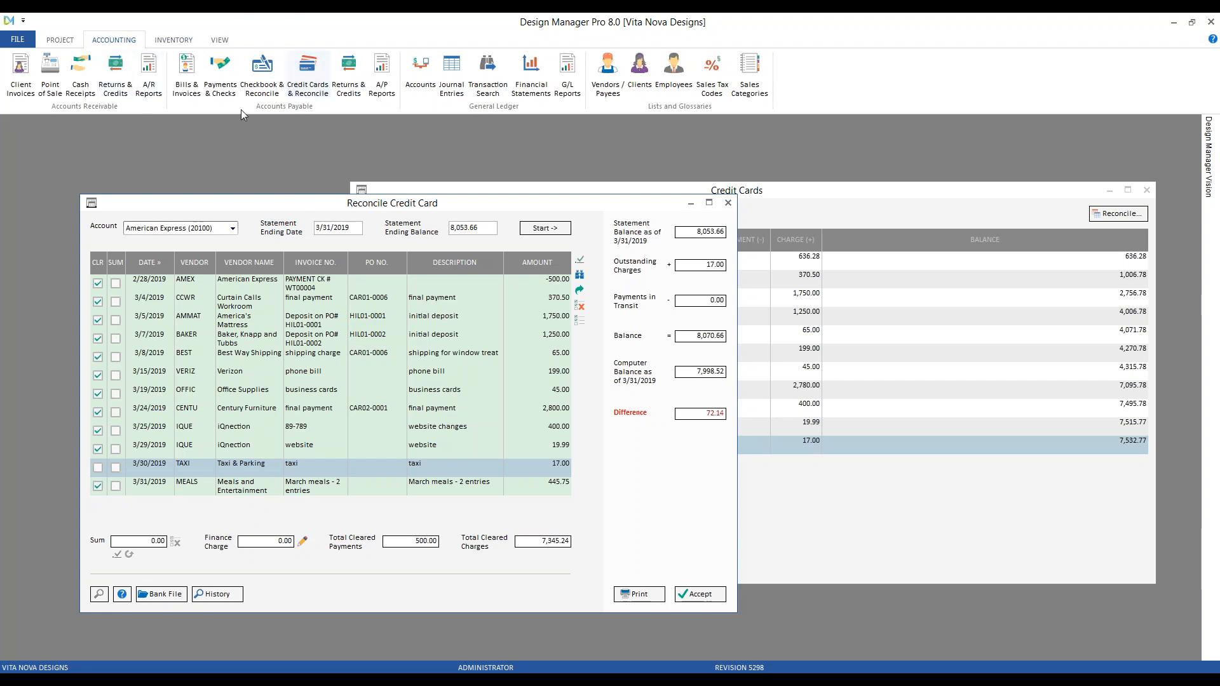
Open Vendor Returns and Credits as a Refund on Credit Card applied against a project PO
{"action": "left_click", "coordinate": [351, 76]}
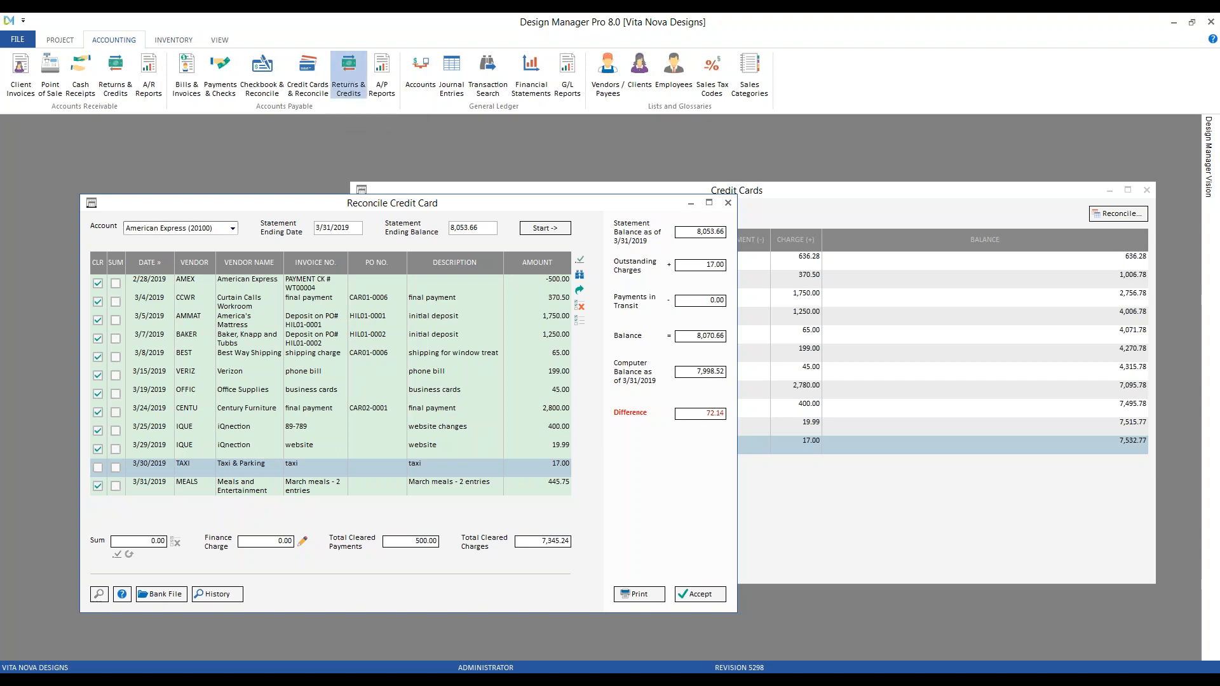
{"action": "left_click_drag", "start_coordinate": [294, 265], "coordinate": [237, 192]}
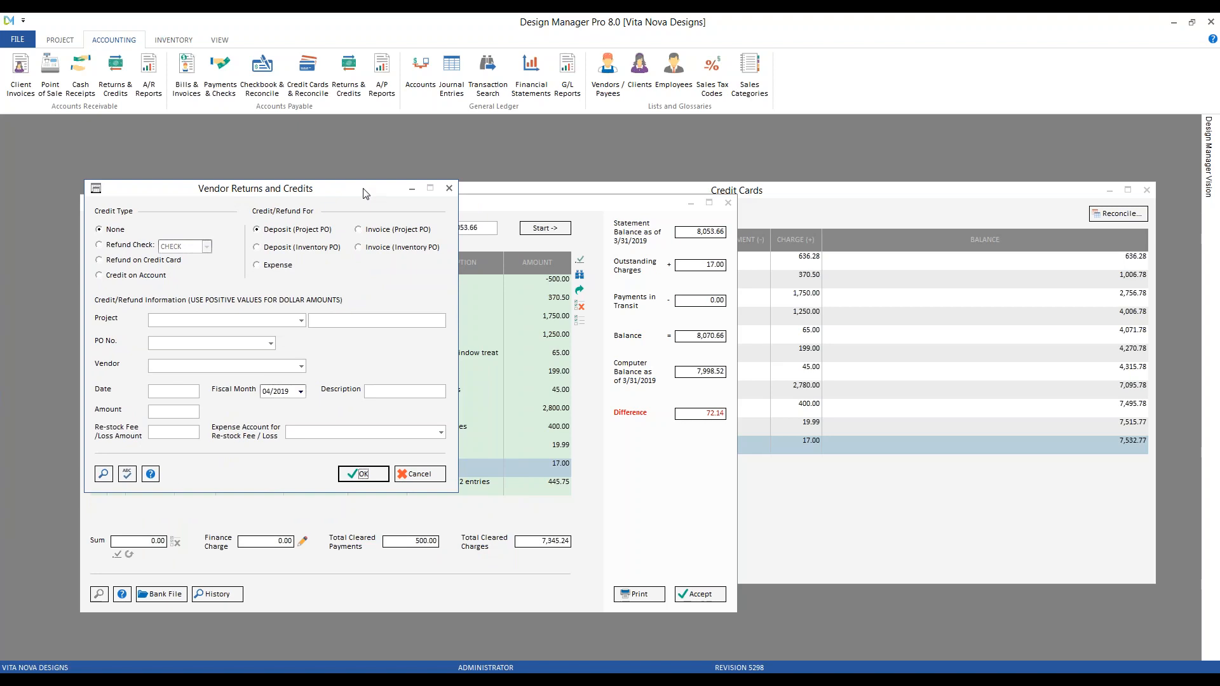
{"action": "left_click", "coordinate": [134, 261]}
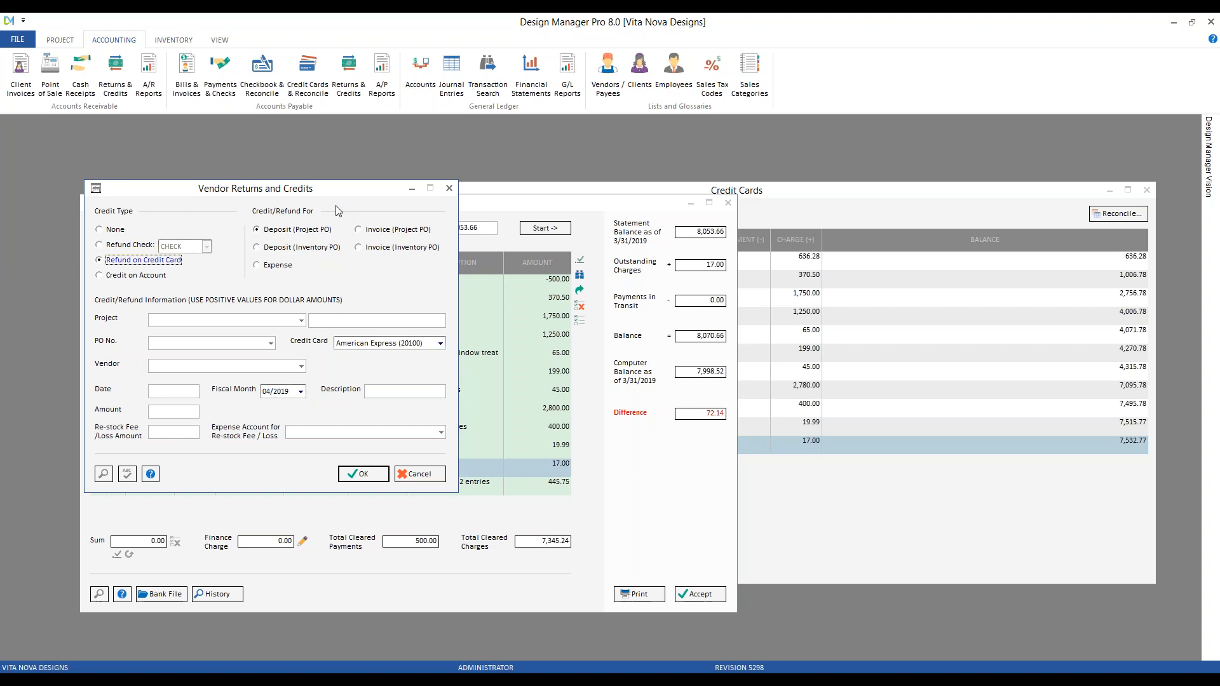
{"action": "left_click", "coordinate": [392, 230]}
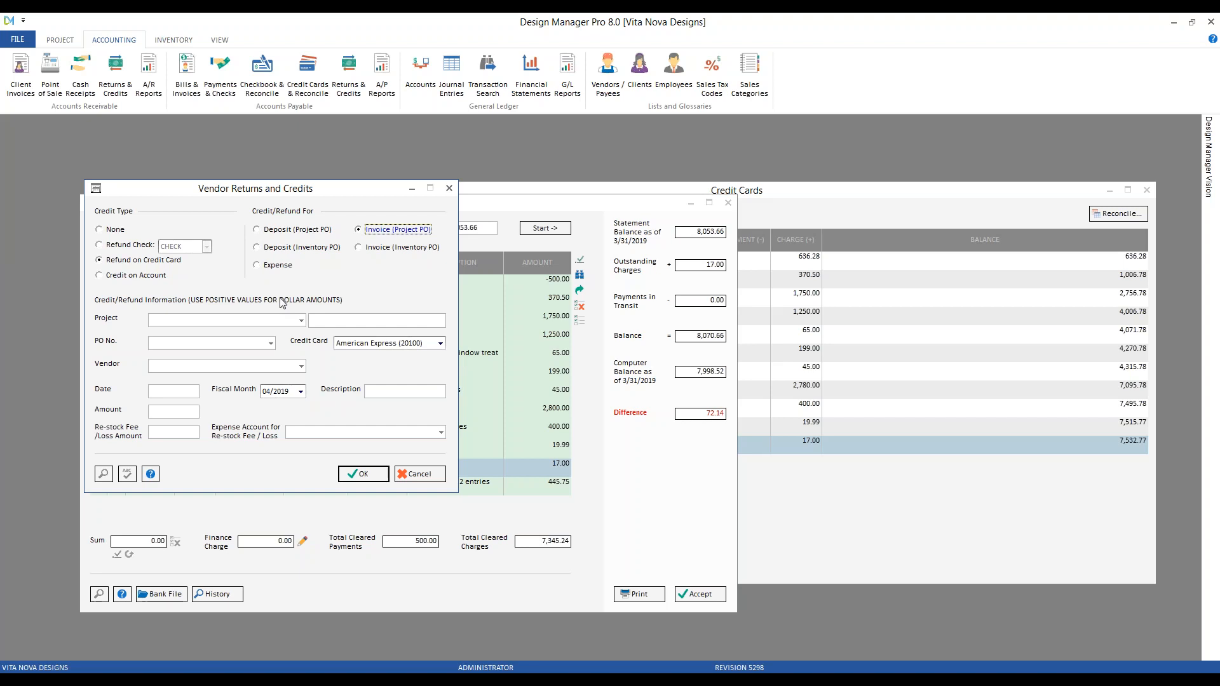
Choose project Carter's Pennington Home and PO CAR01-0005 for Phillip Jeffries Ltd., keeping American Express
{"action": "left_click", "coordinate": [260, 319]}
{"action": "type", "text": "car"}
{"action": "key", "text": "Down"}
{"action": "key", "text": "Down"}
{"action": "key", "text": "Tab"}
{"action": "type", "text": "car"}
{"action": "key", "text": "Down"}
{"action": "key", "text": "Down"}
{"action": "key", "text": "Down"}
{"action": "key", "text": "Down"}
{"action": "key", "text": "Down"}
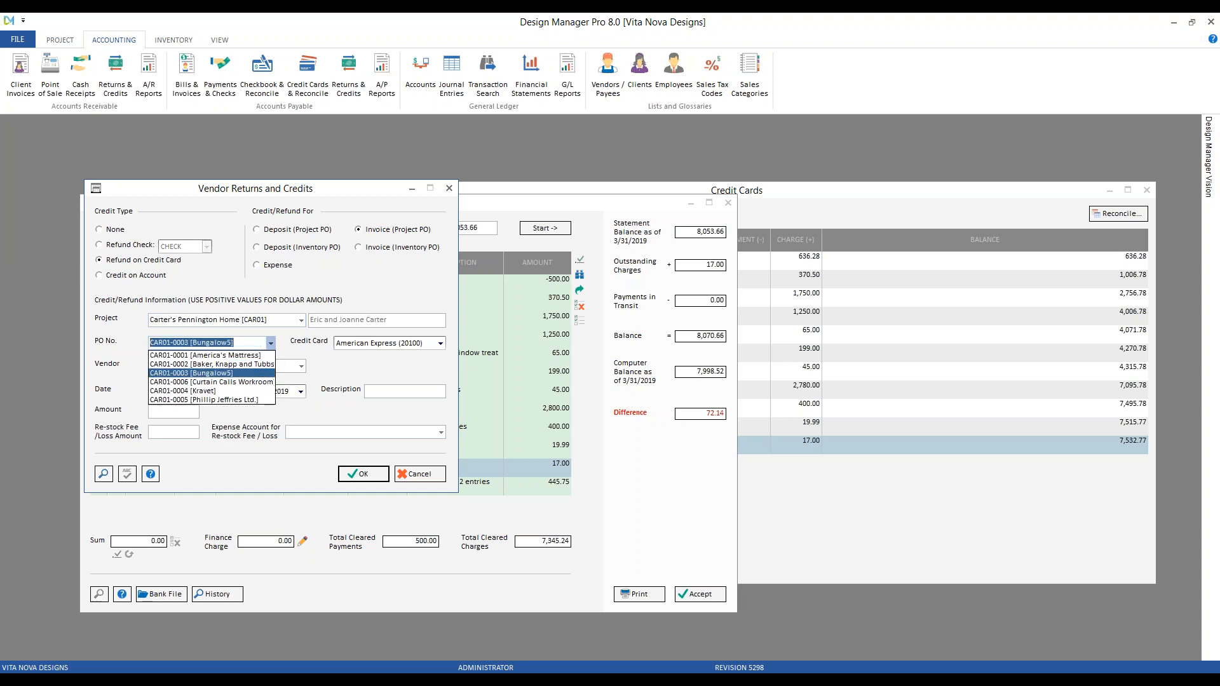
{"action": "key", "text": "Down"}
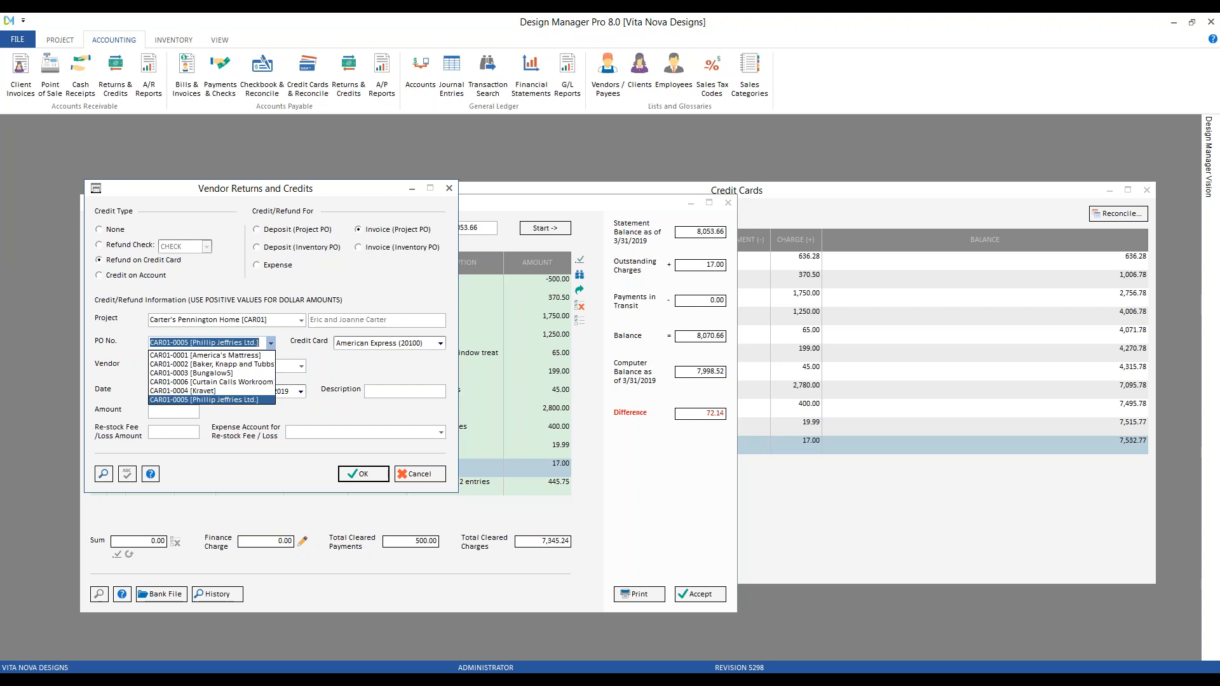
{"action": "key", "text": "Tab"}
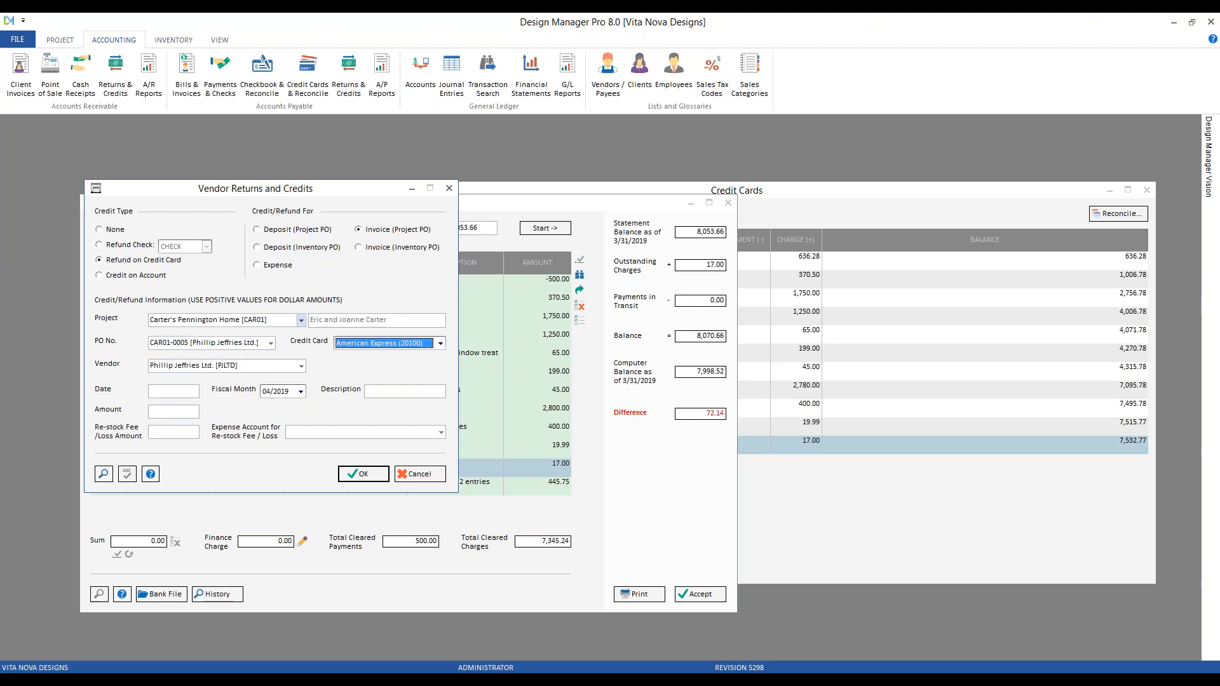
{"action": "key", "text": "Tab"}
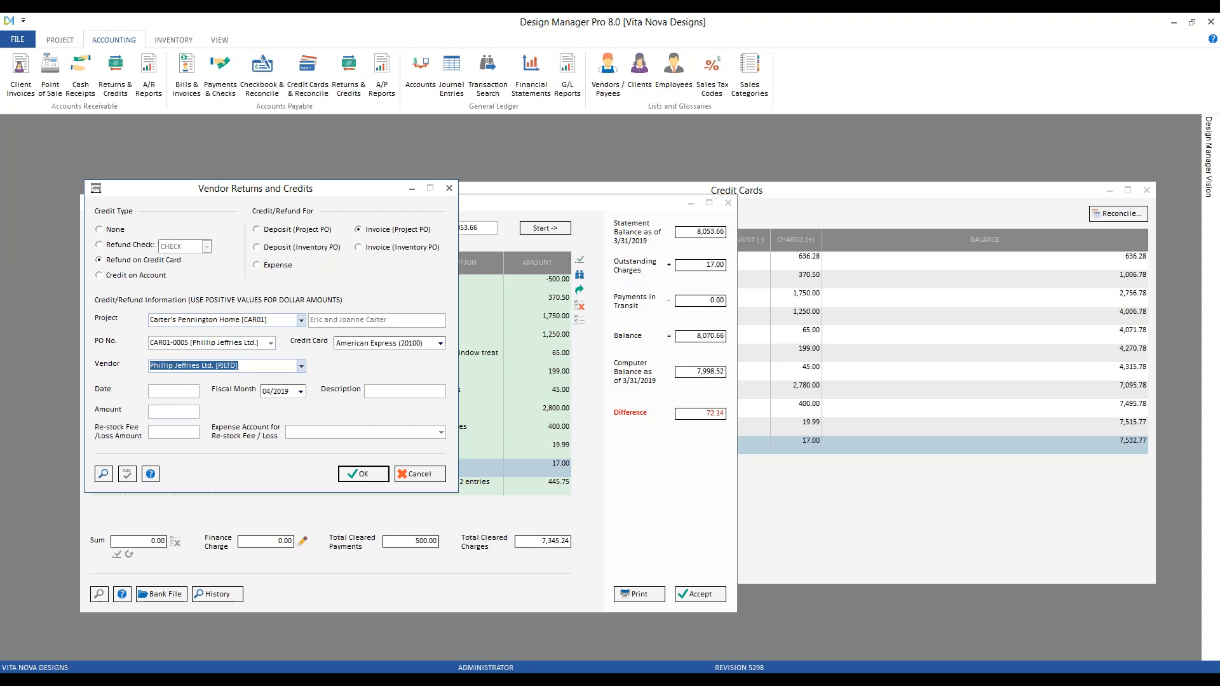
{"action": "key", "text": "Tab"}
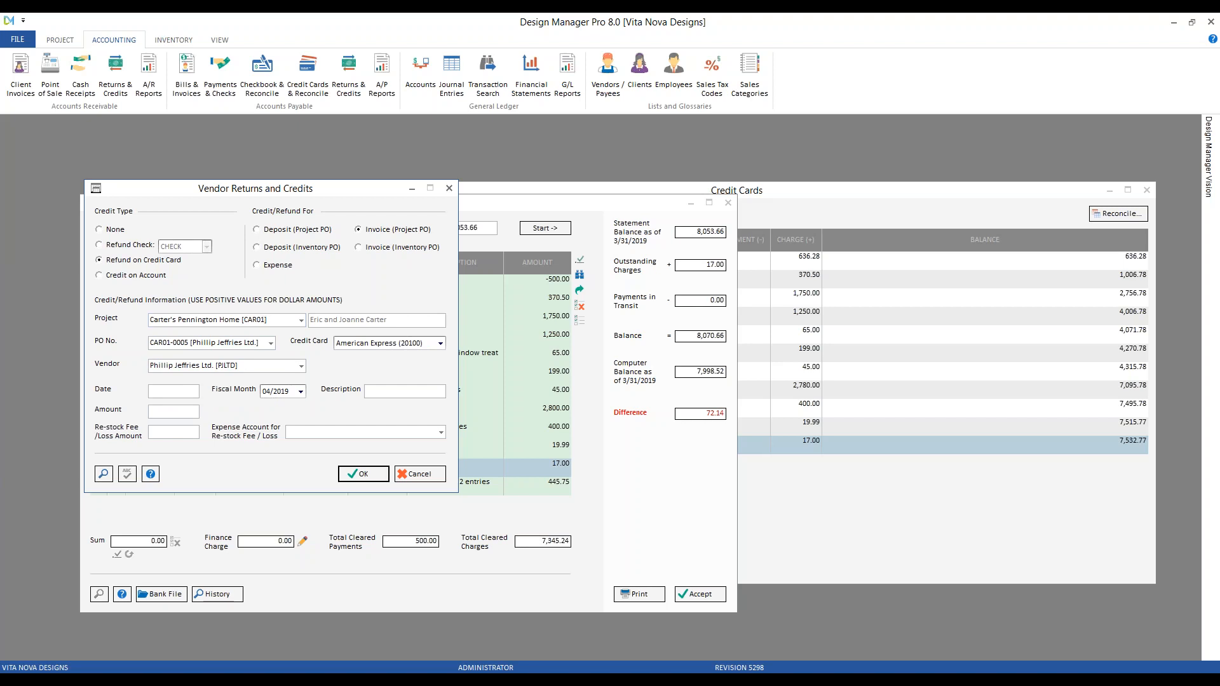
Enter date 3/26/2019, description 'refund for freight', amount 40, and submit the refund
{"action": "key", "text": "alt+Tab"}
{"action": "left_click", "coordinate": [1135, 24]}
{"action": "type", "text": "3 26"}
{"action": "key", "text": "Tab"}
{"action": "key", "text": "Tab"}
{"action": "type", "text": "refund for freight"}
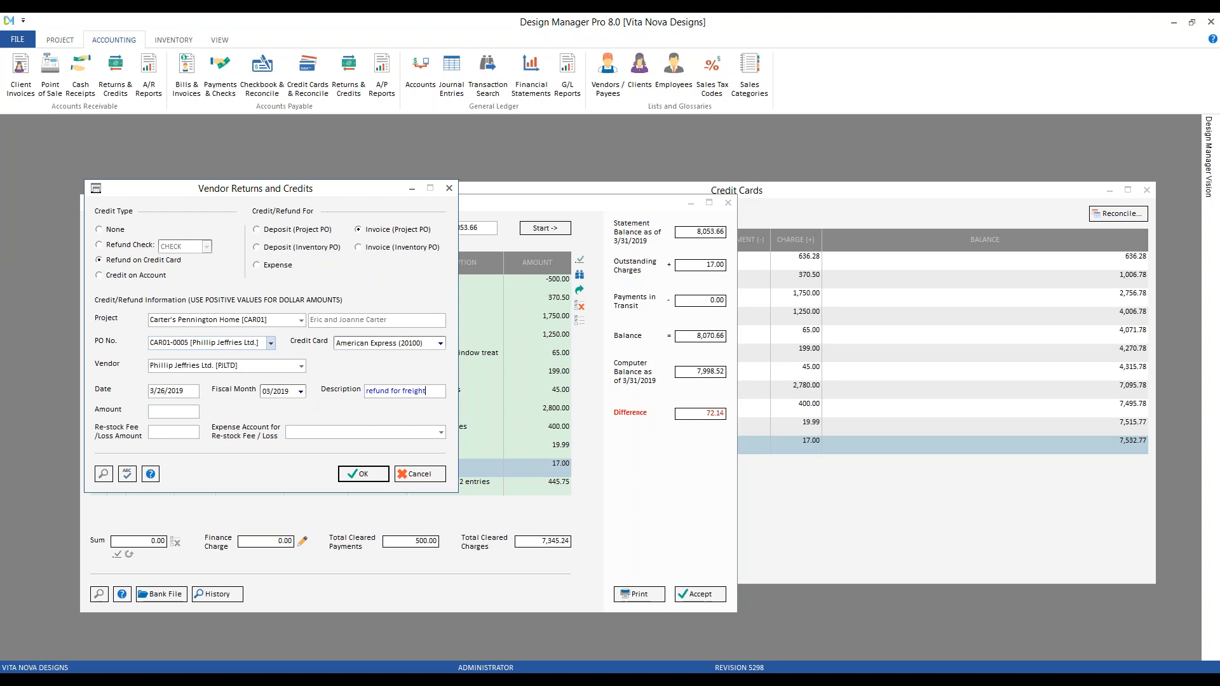
{"action": "key", "text": "Tab"}
{"action": "type", "text": "40"}
{"action": "left_click", "coordinate": [364, 478]}
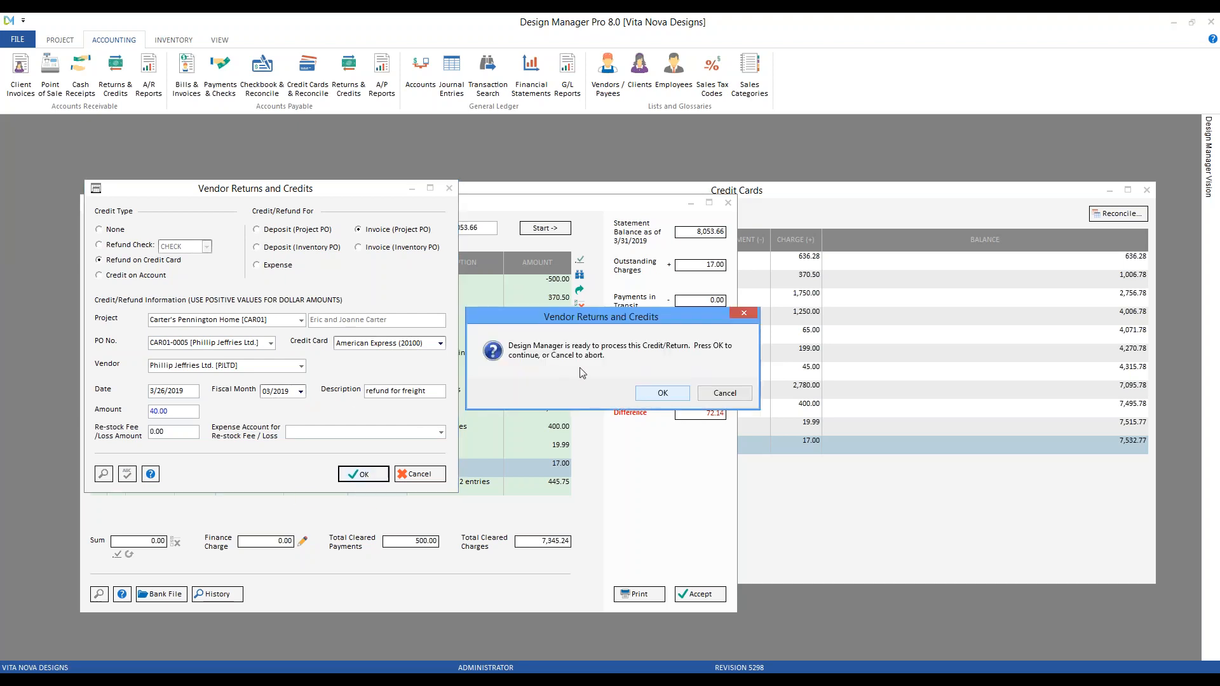
Confirm processing the credit and acknowledge the note to reach the refund invoice items
{"action": "left_click", "coordinate": [661, 393]}
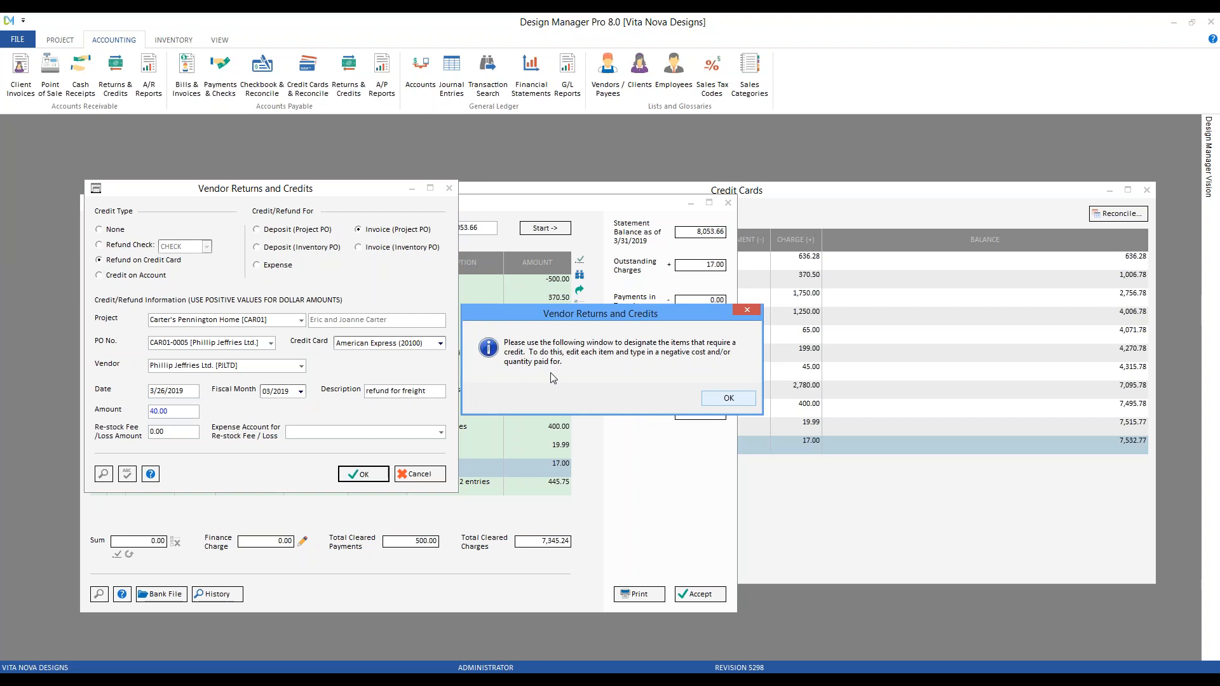
{"action": "left_click", "coordinate": [728, 398]}
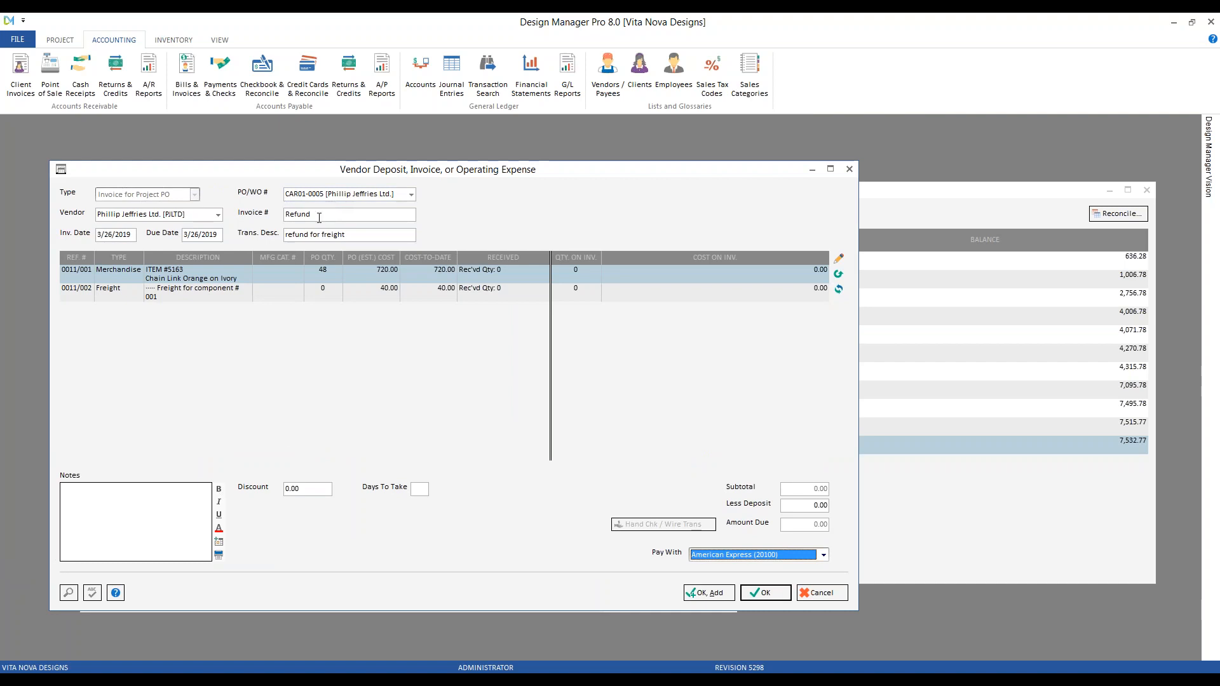
{"action": "left_click", "coordinate": [113, 235]}
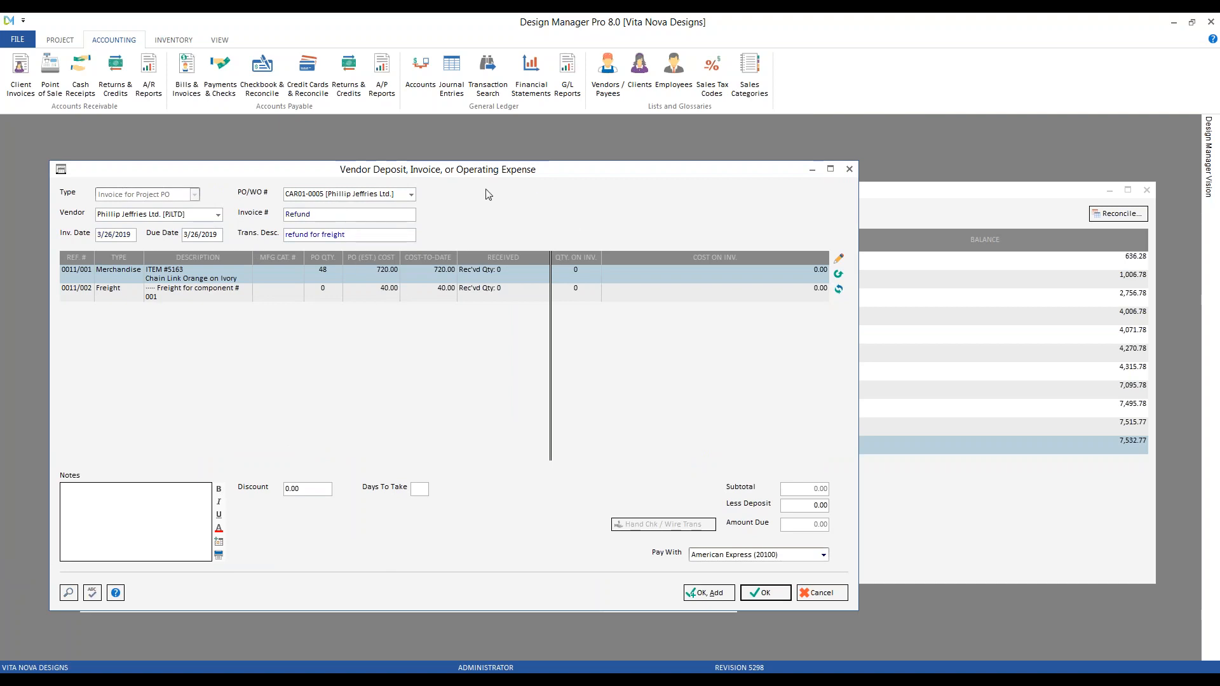
{"action": "left_click_drag", "start_coordinate": [471, 177], "coordinate": [748, 309]}
{"action": "left_click_drag", "start_coordinate": [413, 309], "coordinate": [233, 175]}
Give the Freight line 0011/002 a -40.00 cost and save the refund invoice
{"action": "left_click", "coordinate": [509, 295]}
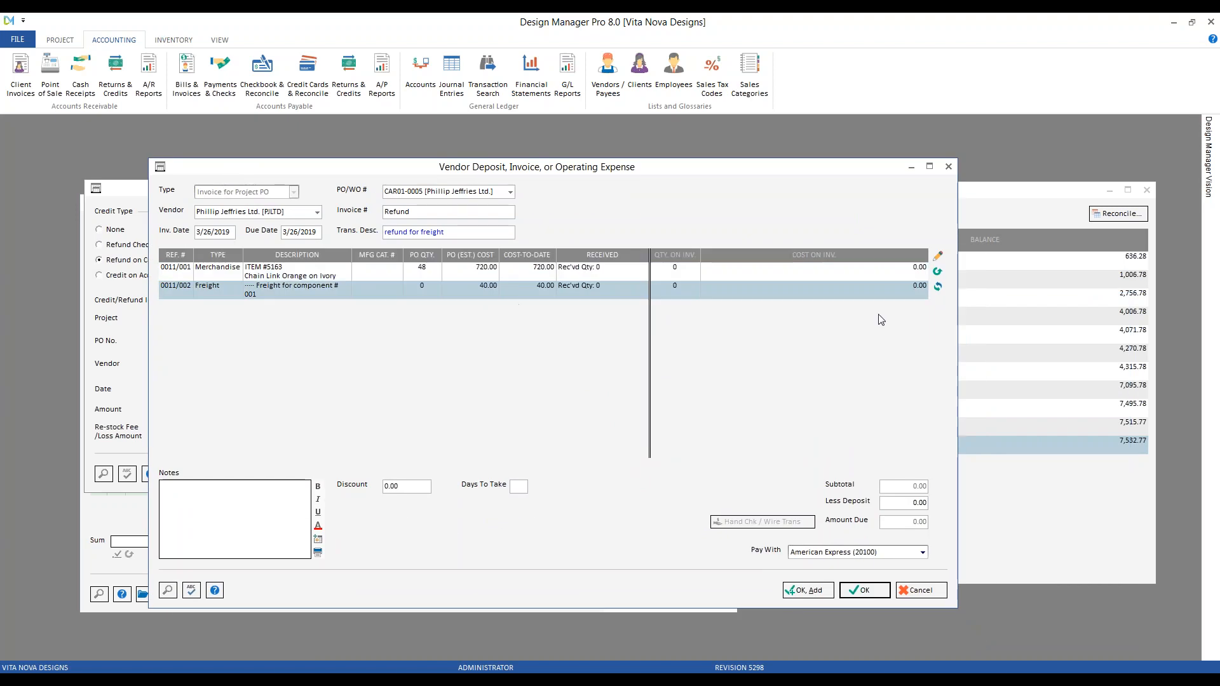
{"action": "left_click", "coordinate": [939, 257]}
{"action": "key", "text": "Tab"}
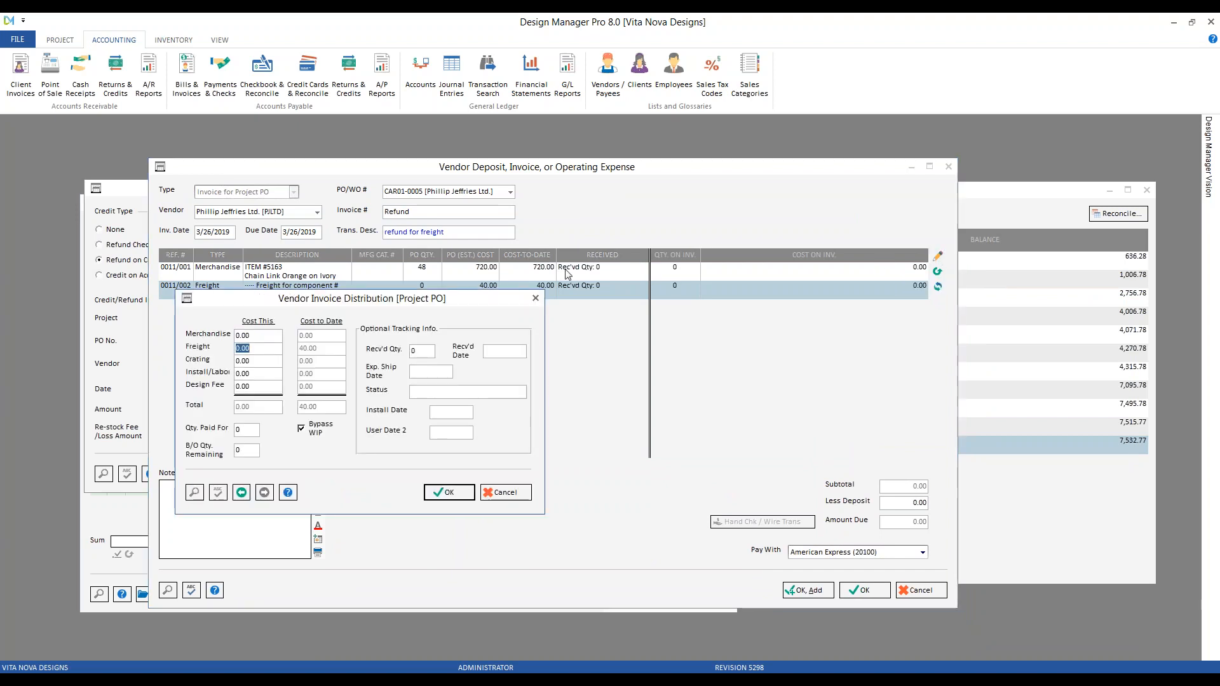
{"action": "type", "text": "-40"}
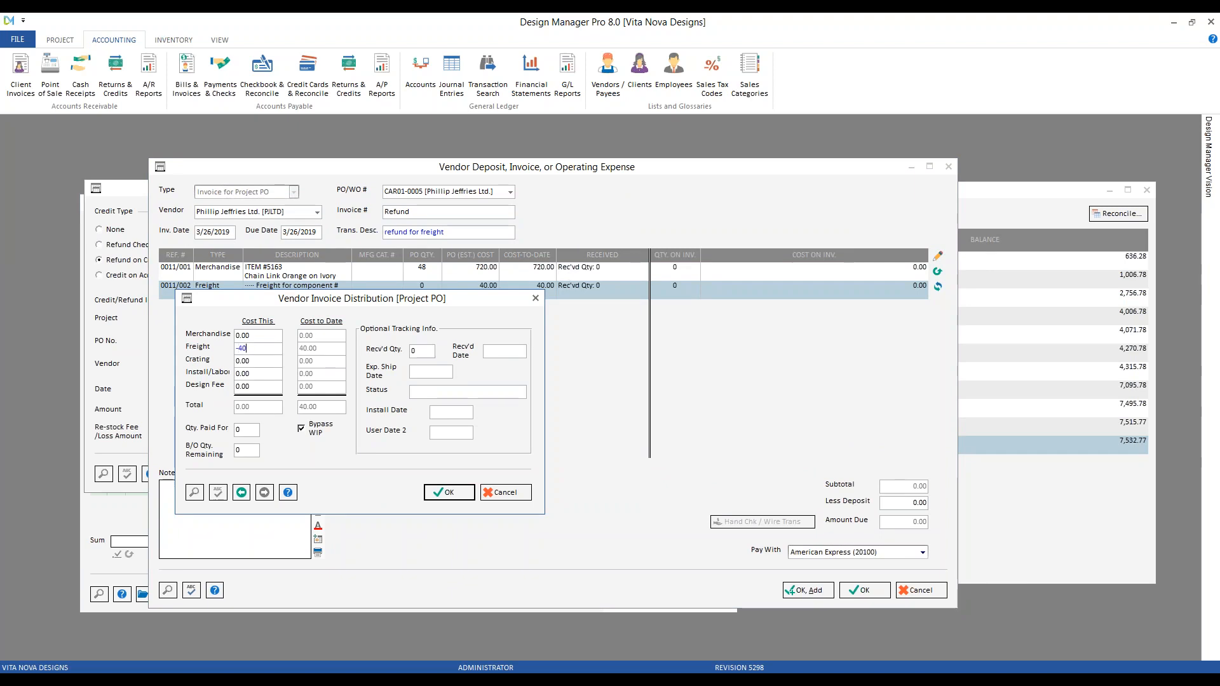
{"action": "left_click", "coordinate": [450, 494]}
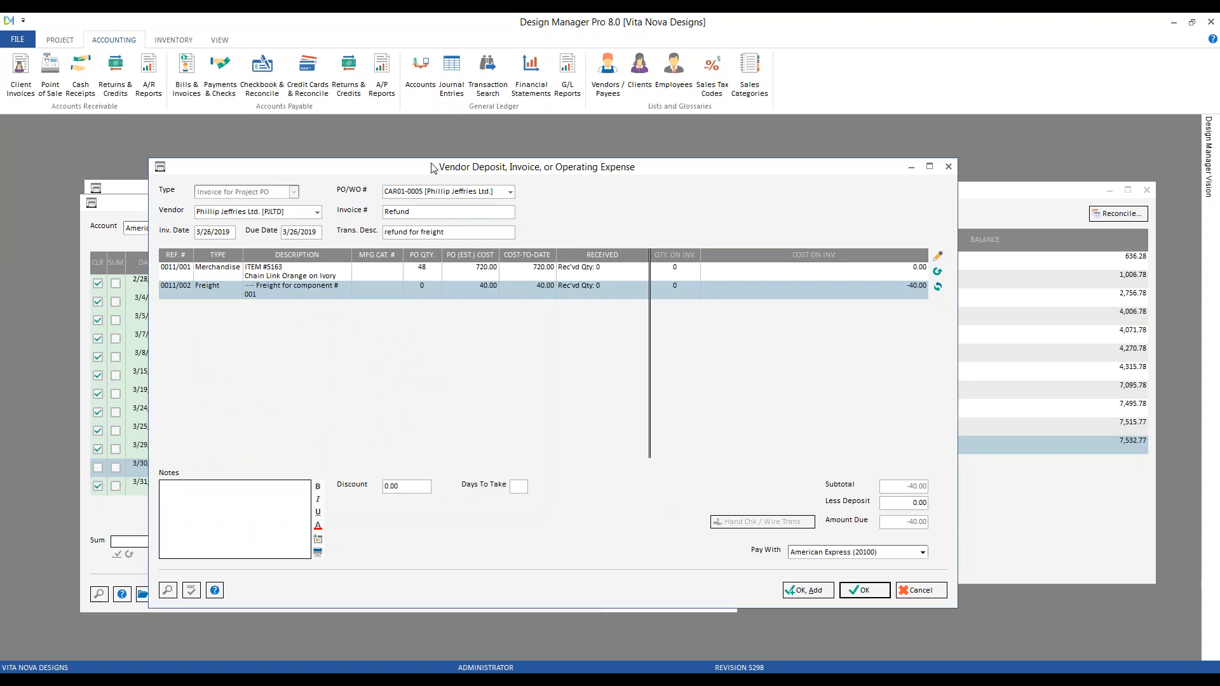
{"action": "left_click_drag", "start_coordinate": [402, 166], "coordinate": [562, 492]}
{"action": "left_click_drag", "start_coordinate": [549, 414], "coordinate": [471, 194]}
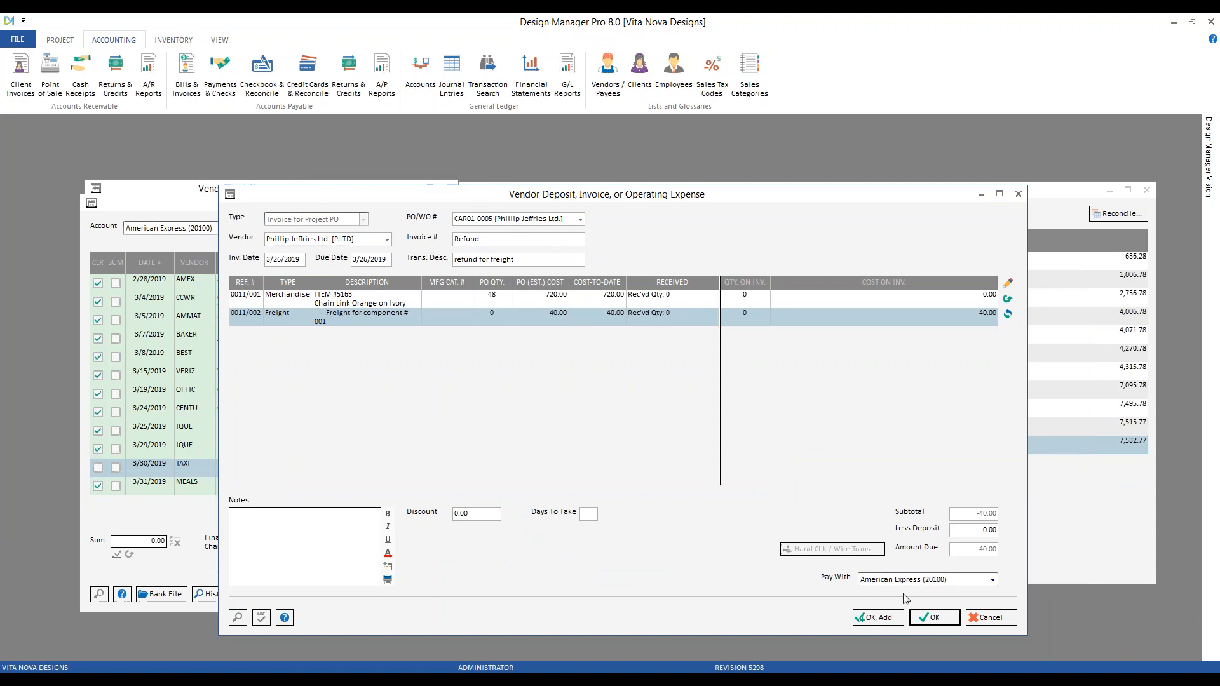
{"action": "left_click", "coordinate": [934, 618]}
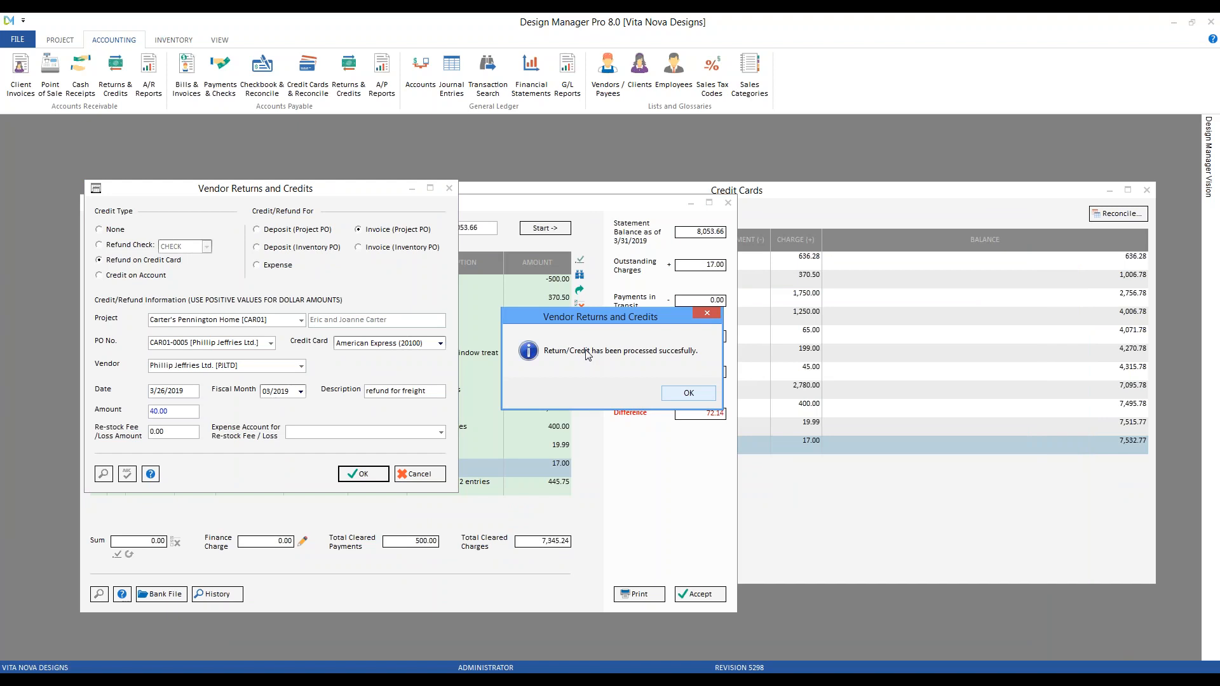
Dismiss the success message, select the 3/26 Phillip Jeffries -40.00 row, and open the vendor returns tutorial
{"action": "left_click", "coordinate": [688, 394]}
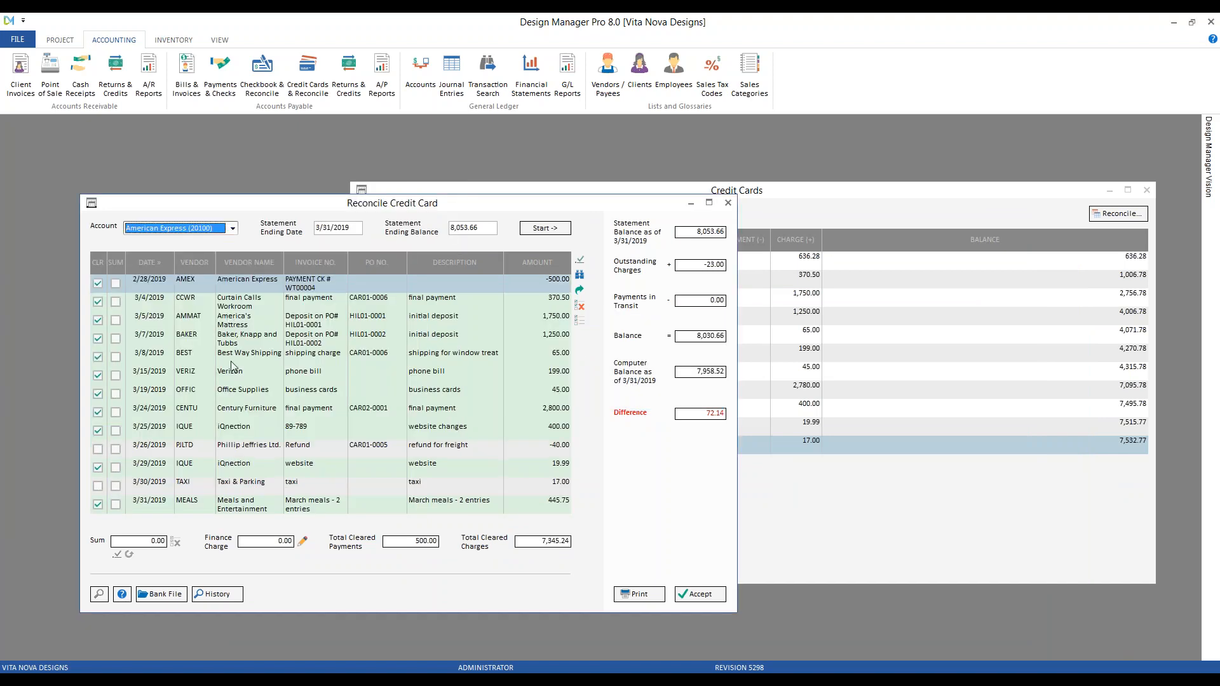
{"action": "left_click", "coordinate": [253, 413]}
{"action": "left_click", "coordinate": [176, 450]}
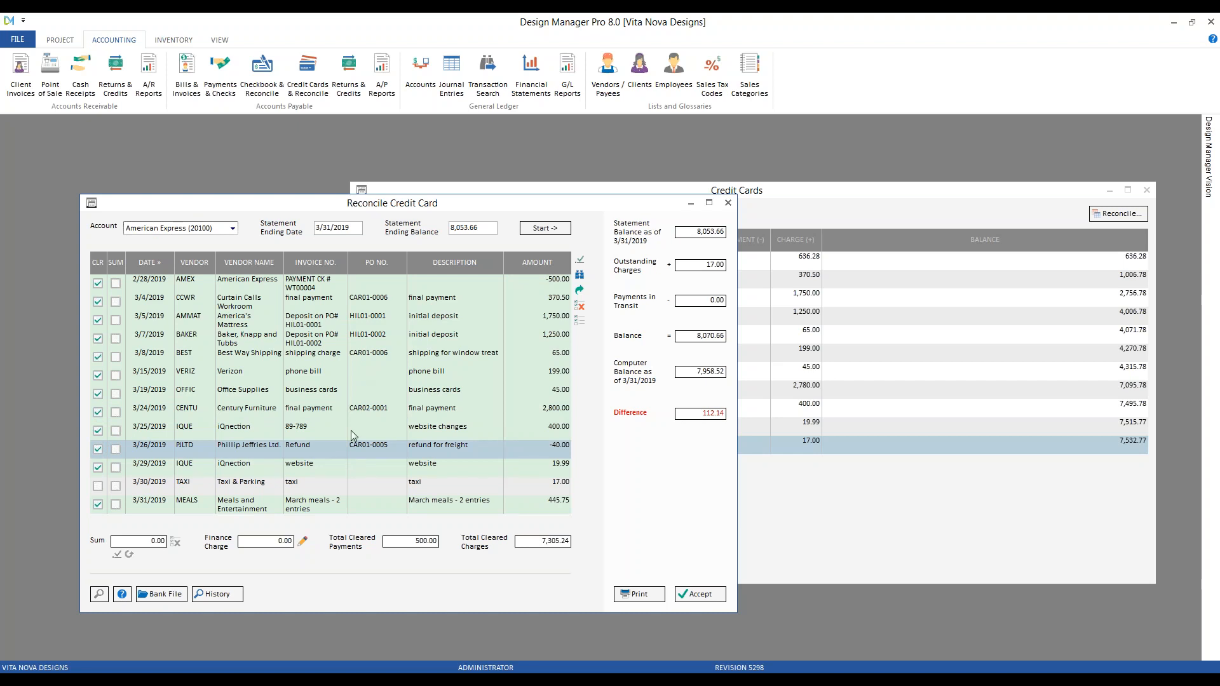
{"action": "left_click", "coordinate": [485, 676]}
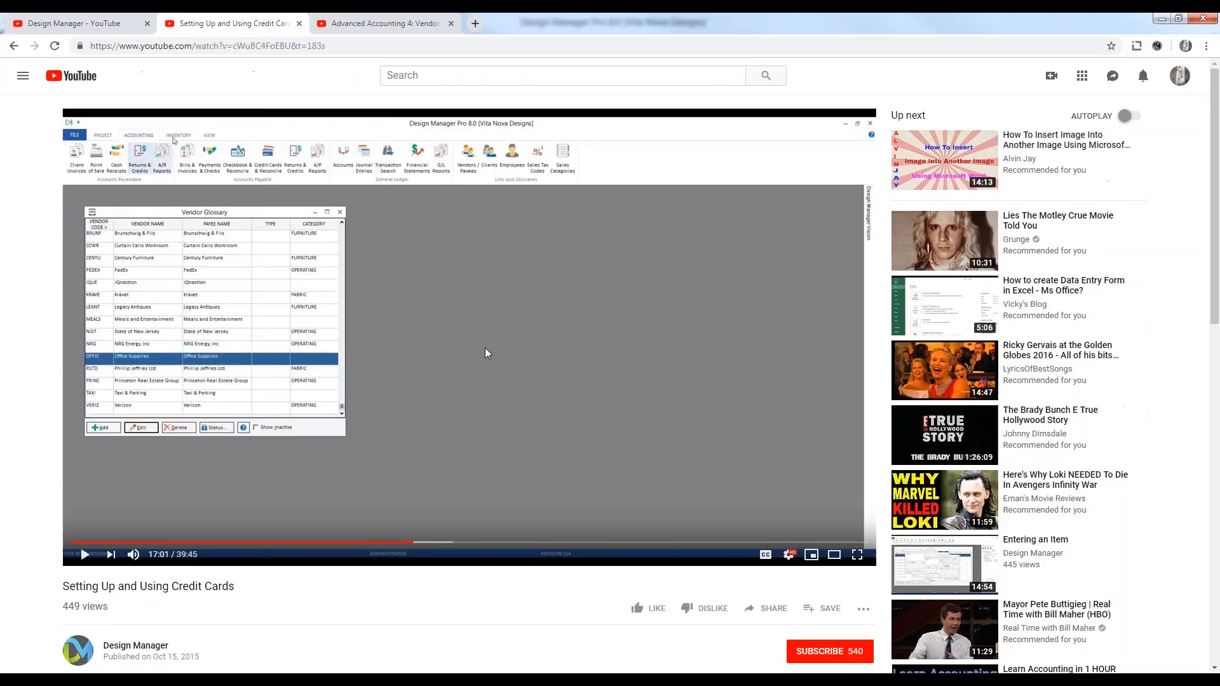
{"action": "left_click", "coordinate": [380, 26]}
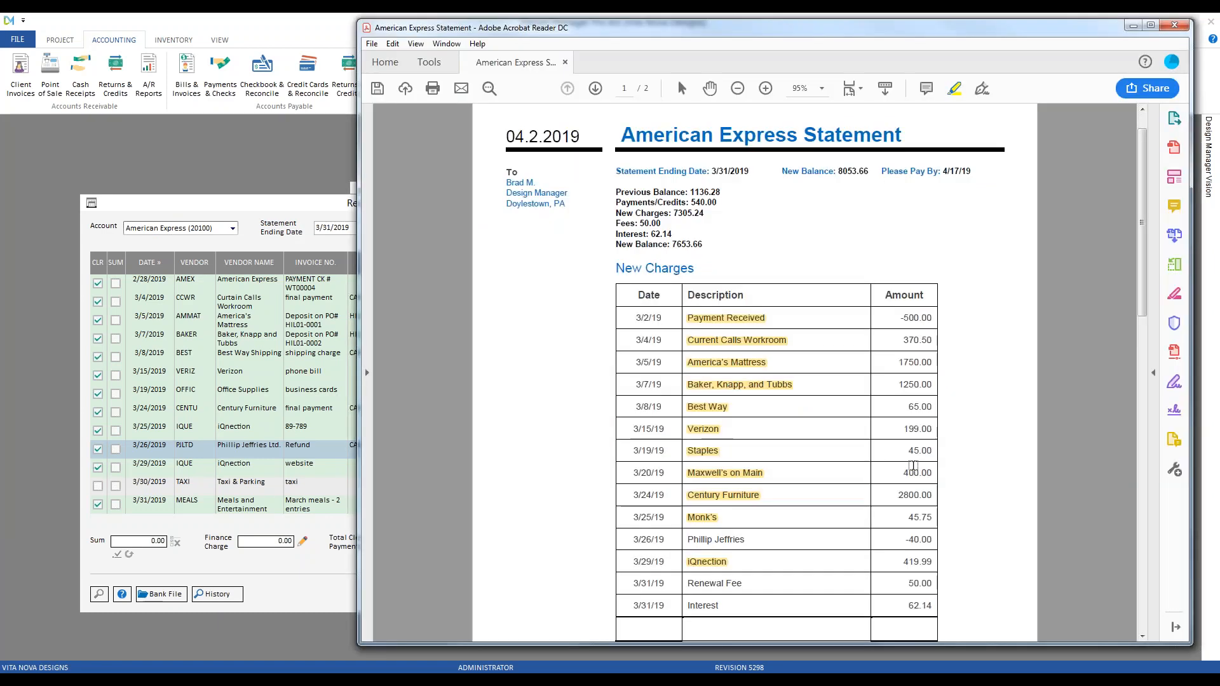
Highlight Phillip Jeffries on the 3/26/19 statement line and return to the reconciliation window
{"action": "left_click_drag", "start_coordinate": [755, 541], "coordinate": [685, 539]}
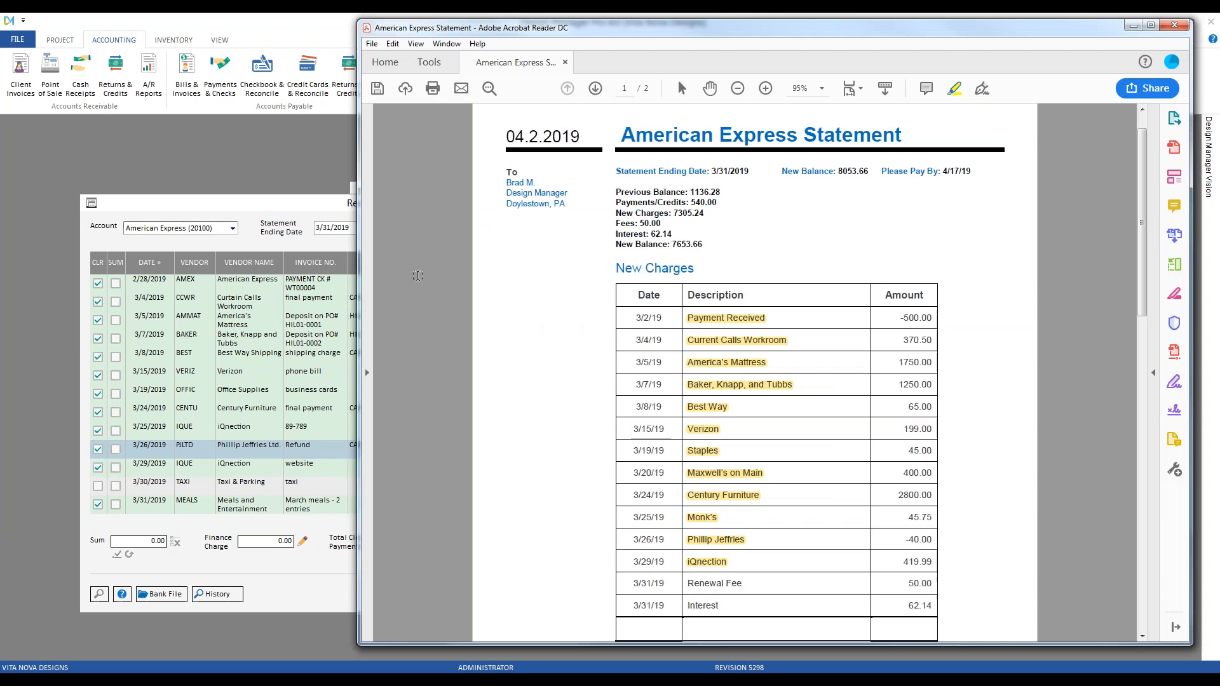
{"action": "left_click", "coordinate": [310, 206]}
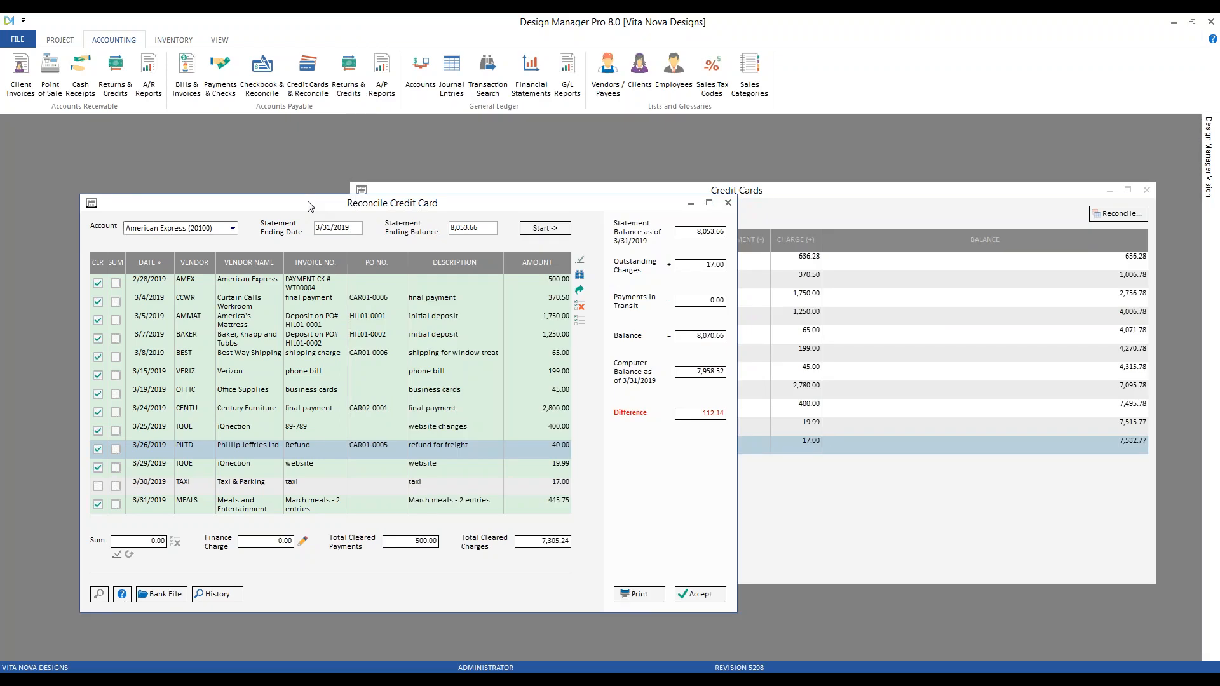
{"action": "left_click", "coordinate": [160, 594]}
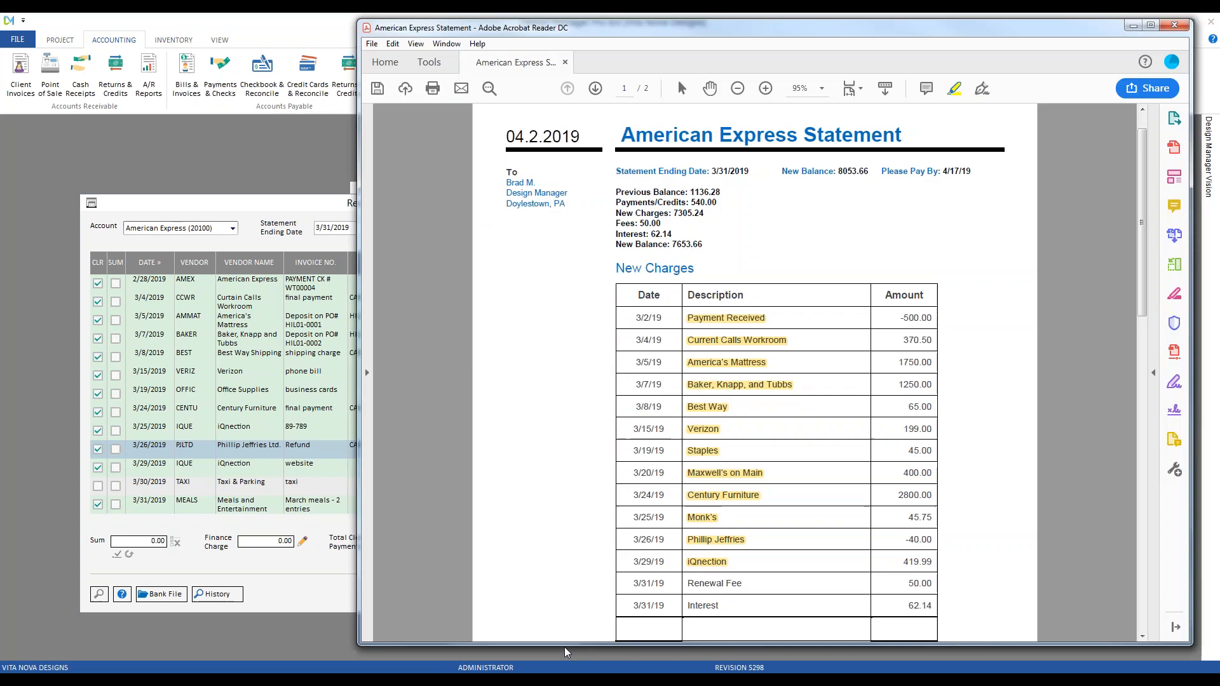
{"action": "left_click", "coordinate": [283, 210]}
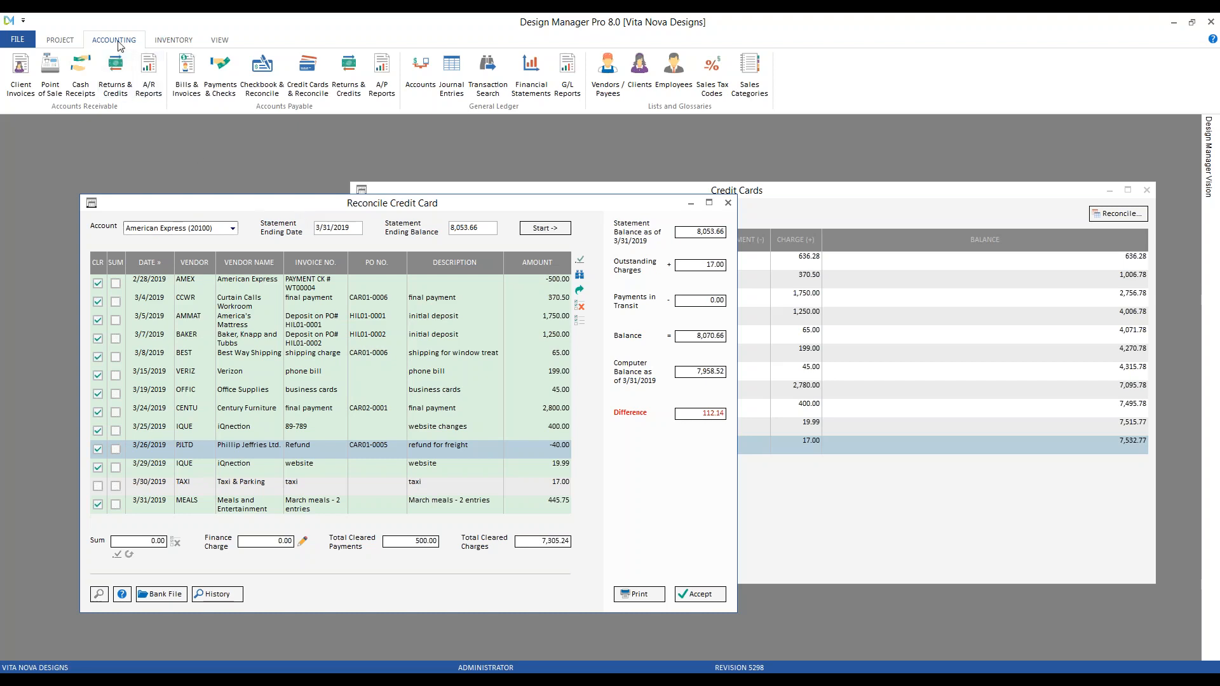
Open Accounting Bills & Invoices filtered to fiscal month 03/2019
{"action": "left_click", "coordinate": [186, 74]}
{"action": "left_click", "coordinate": [102, 174]}
{"action": "left_click", "coordinate": [101, 186]}
{"action": "left_click", "coordinate": [79, 185]}
{"action": "left_click_drag", "start_coordinate": [175, 131], "coordinate": [283, 171]}
Add a new Expense/Bill/Misc. entry with American Express as the vendor
{"action": "left_click", "coordinate": [119, 556]}
{"action": "key", "text": "Down"}
{"action": "key", "text": "Tab"}
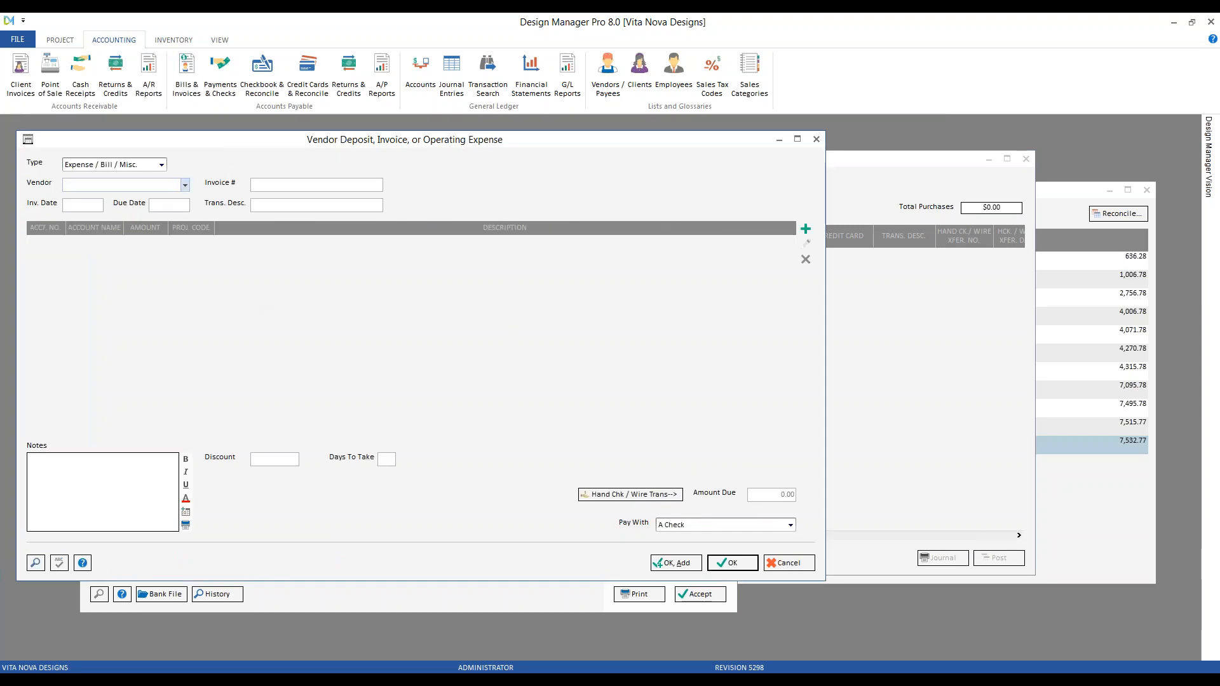
{"action": "type", "text": "a"}
{"action": "left_click", "coordinate": [118, 207]}
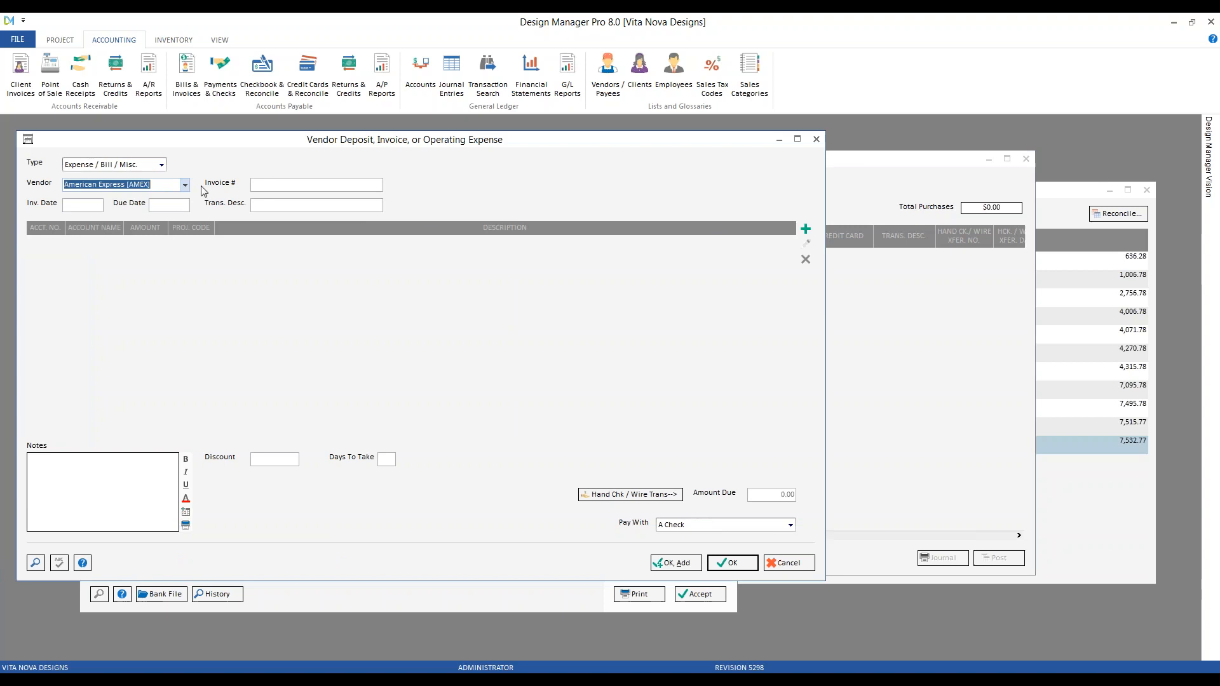
{"action": "key", "text": "Tab"}
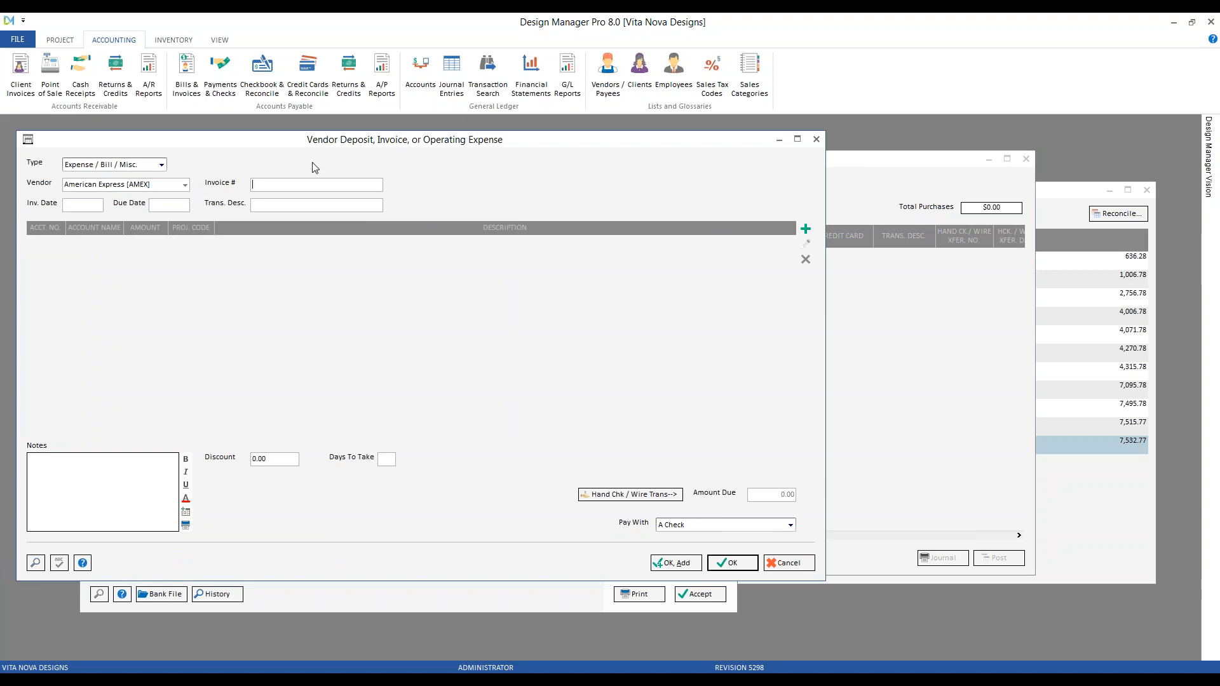
Enter 'renewal fee' as both the invoice number and transaction description, then spell-check
{"action": "type", "text": "renera"}
{"action": "type", "text": "l"}
{"action": "key", "text": "BackSpace"}
{"action": "key", "text": "BackSpace"}
{"action": "key", "text": "BackSpace"}
{"action": "key", "text": "BackSpace"}
{"action": "type", "text": "wal fee"}
{"action": "left_click_drag", "start_coordinate": [297, 185], "coordinate": [232, 182]}
{"action": "left_click", "coordinate": [255, 204]}
{"action": "type", "text": "renewal fee"}
{"action": "left_click", "coordinate": [59, 563]}
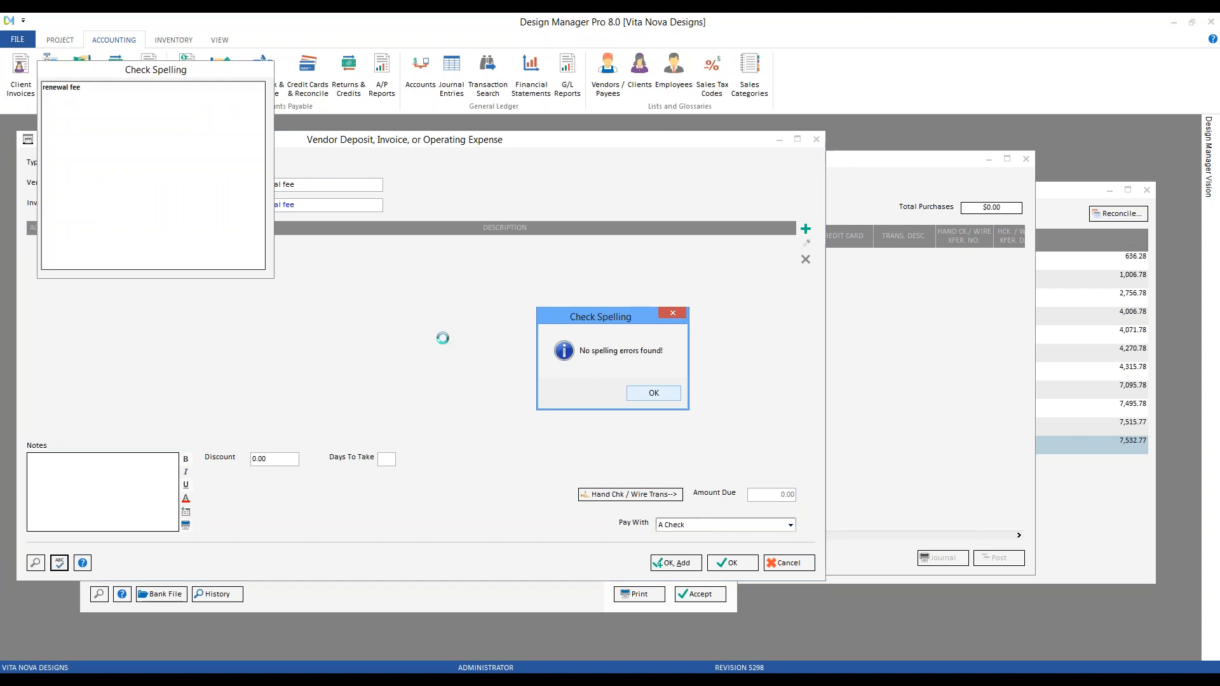
{"action": "left_click", "coordinate": [670, 397]}
Set the invoice date to 3/31/2019 and add a distribution line for the fee
{"action": "left_click", "coordinate": [97, 209]}
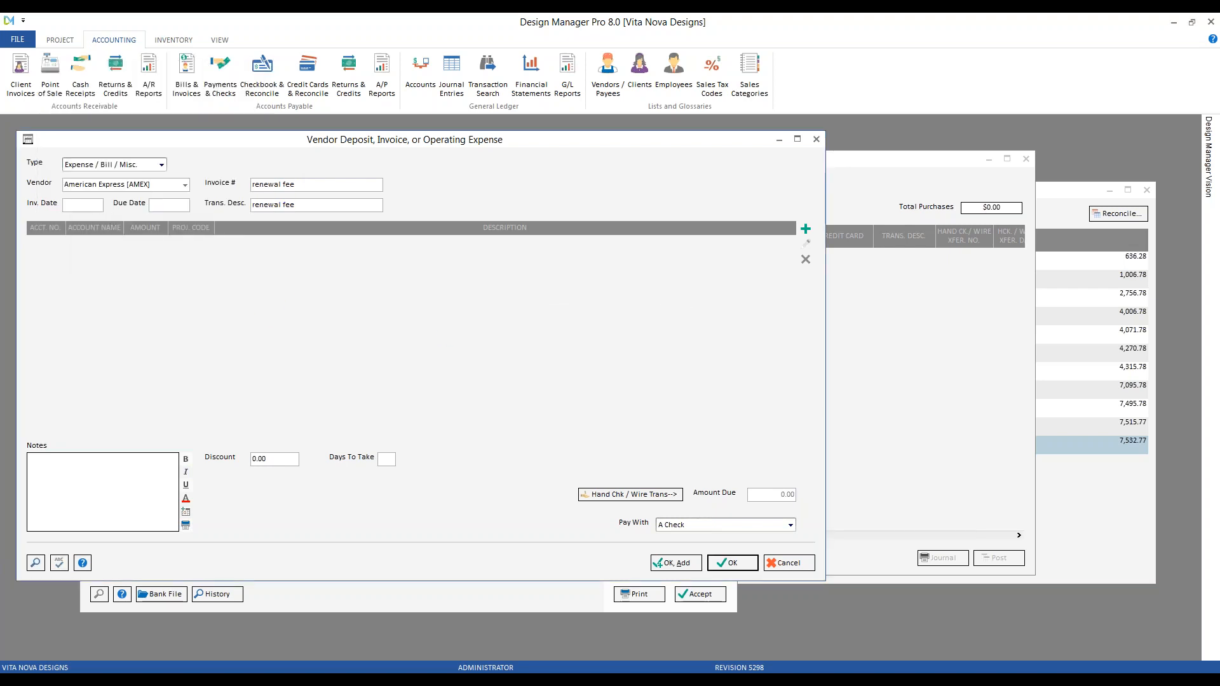
{"action": "key", "text": "alt+Tab"}
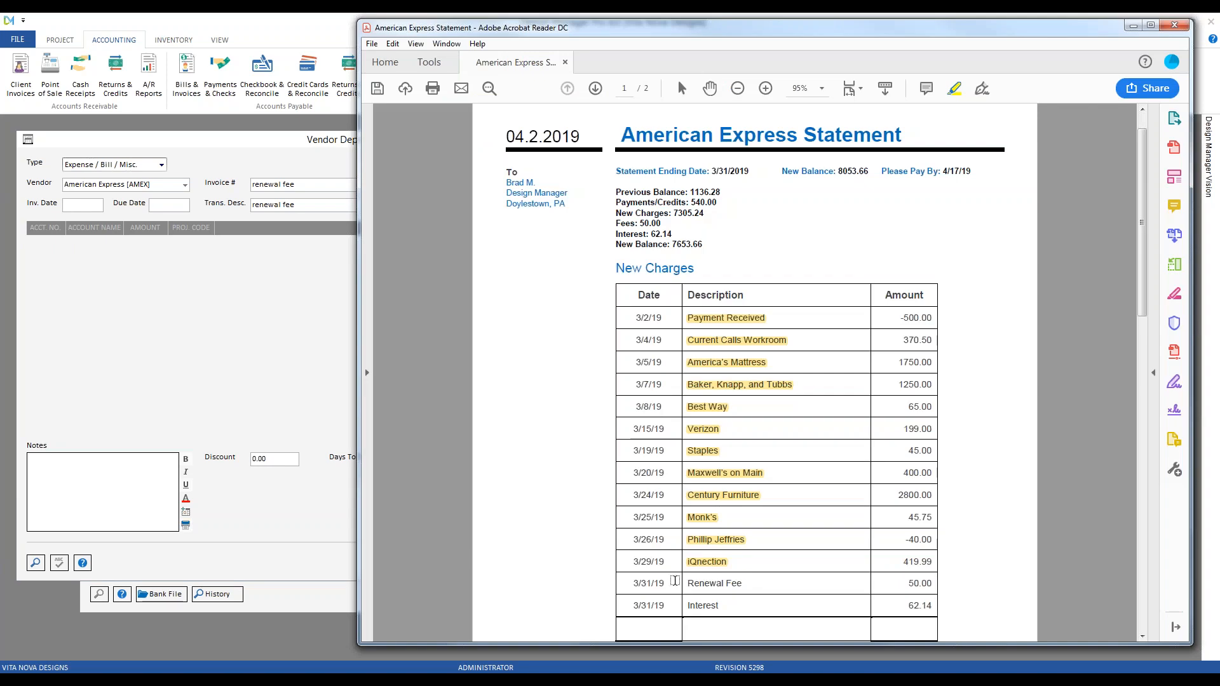
{"action": "left_click", "coordinate": [1133, 27]}
{"action": "type", "text": "3 31"}
{"action": "key", "text": "Tab"}
{"action": "key", "text": "Tab"}
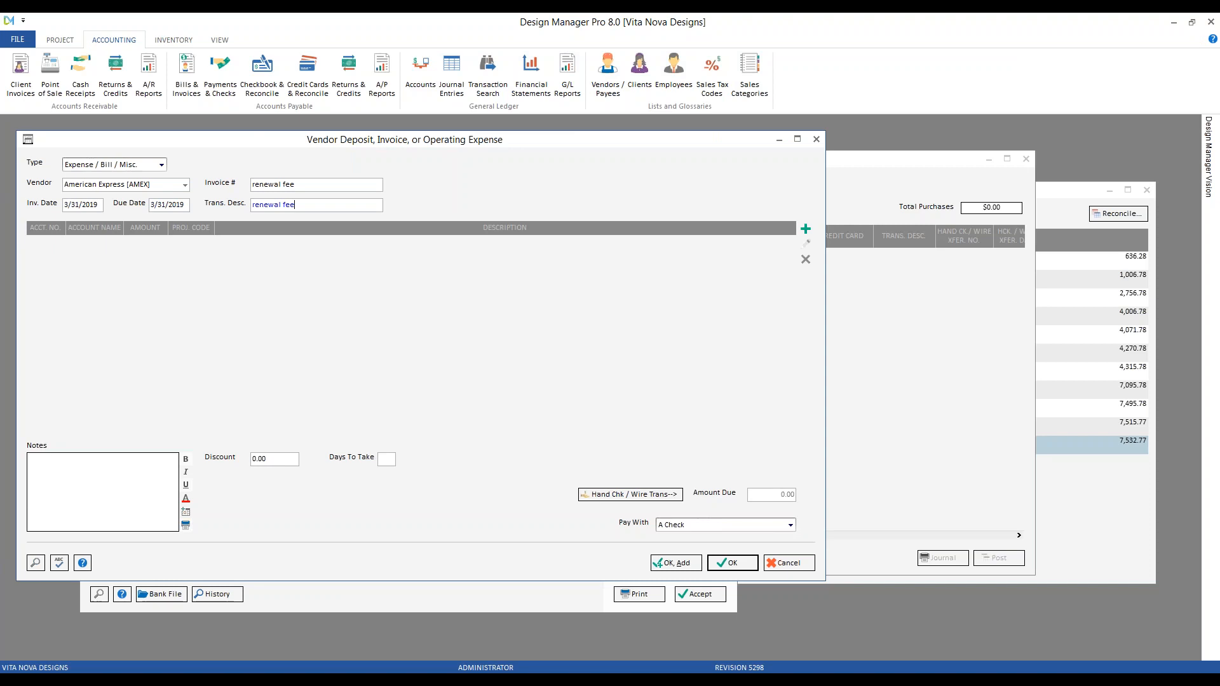
{"action": "left_click", "coordinate": [805, 229]}
{"action": "left_click_drag", "start_coordinate": [164, 164], "coordinate": [343, 229]}
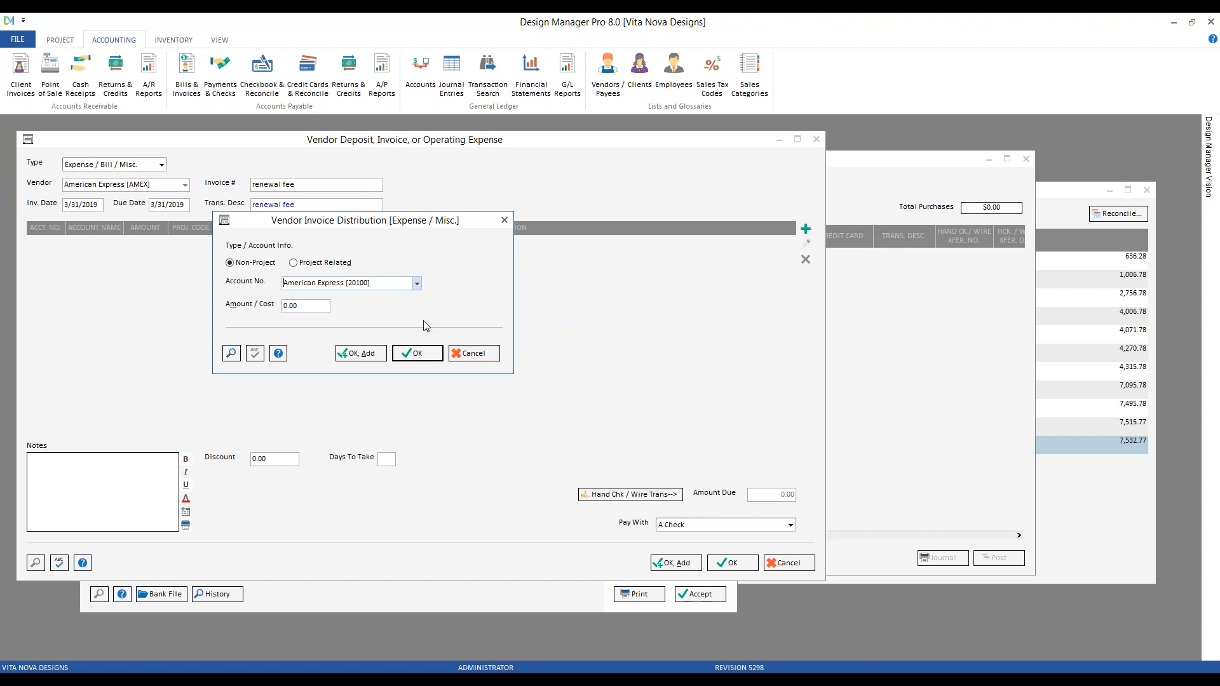
Charge the 50.00 renewal fee line to Bank/CC Service Charges
{"action": "left_click", "coordinate": [388, 286]}
{"action": "key", "text": "shift+Home"}
{"action": "type", "text": "ban"}
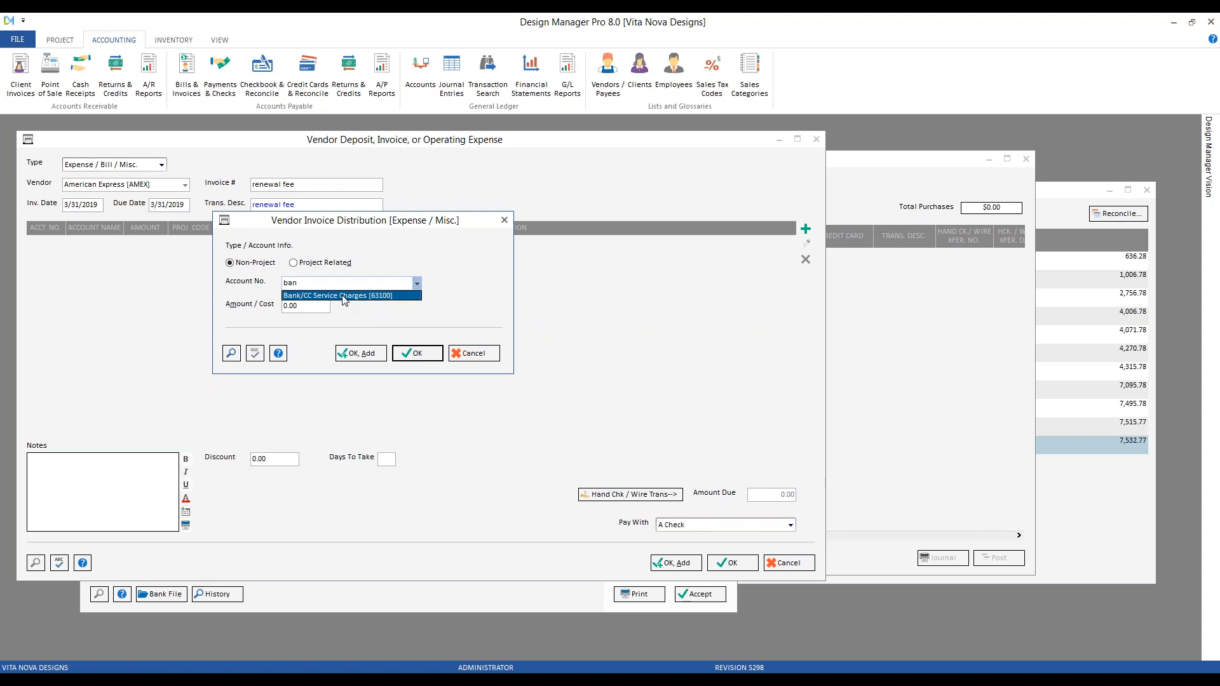
{"action": "left_click", "coordinate": [395, 296]}
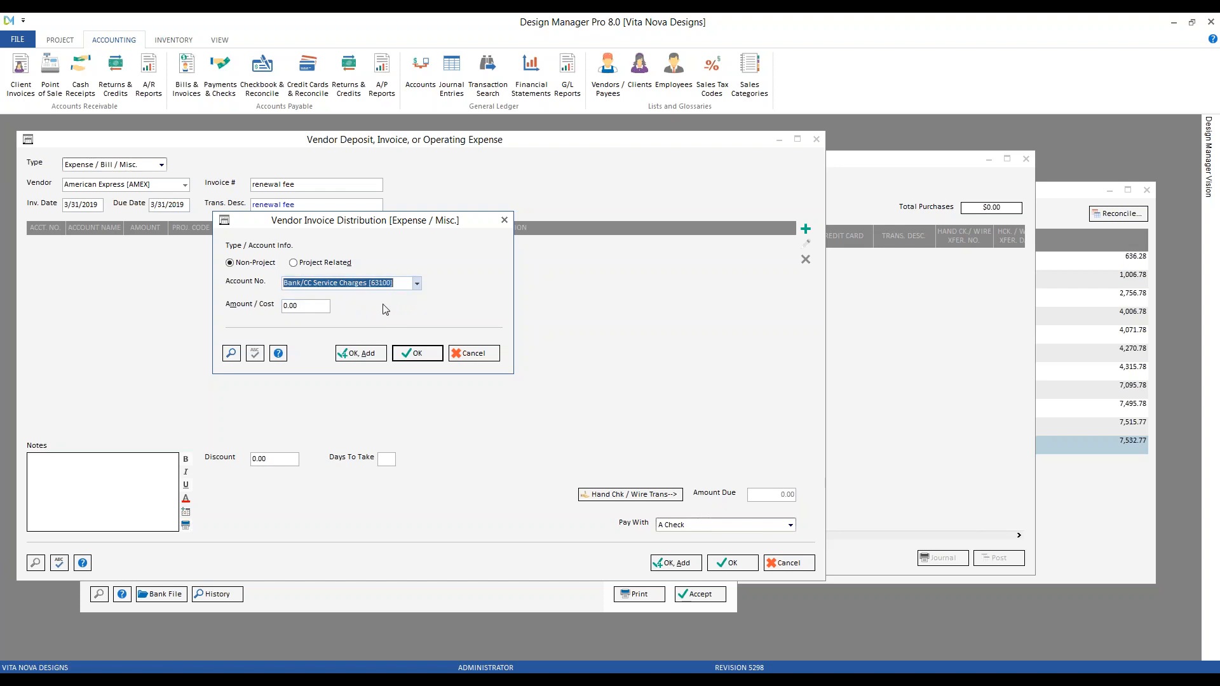
{"action": "key", "text": "Tab"}
{"action": "type", "text": "50"}
{"action": "left_click", "coordinate": [418, 354]}
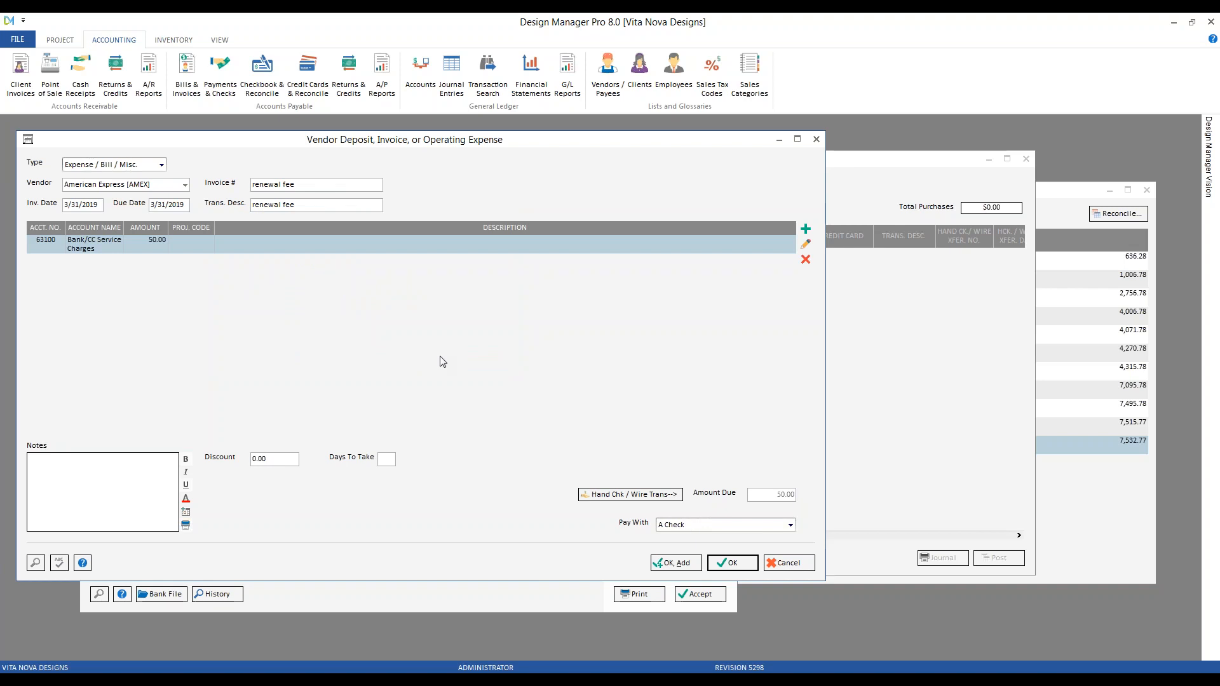
Pay the fee with American Express, save it and post it to 03/2019
{"action": "left_click", "coordinate": [718, 527]}
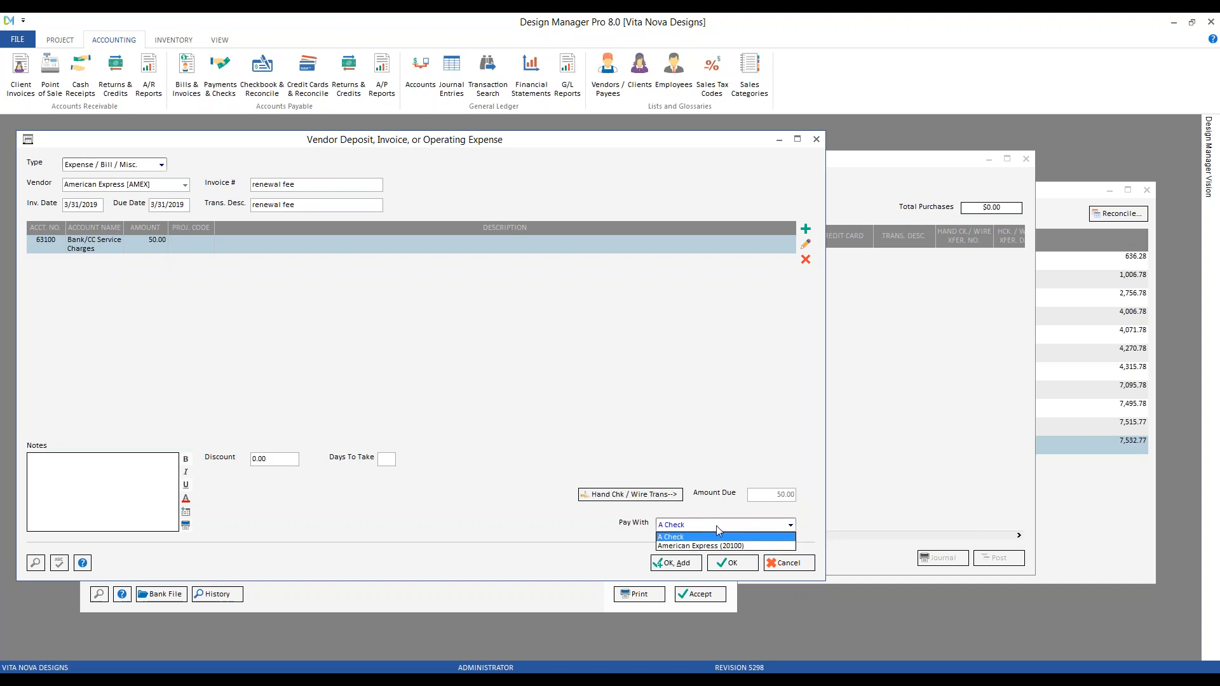
{"action": "left_click", "coordinate": [722, 547]}
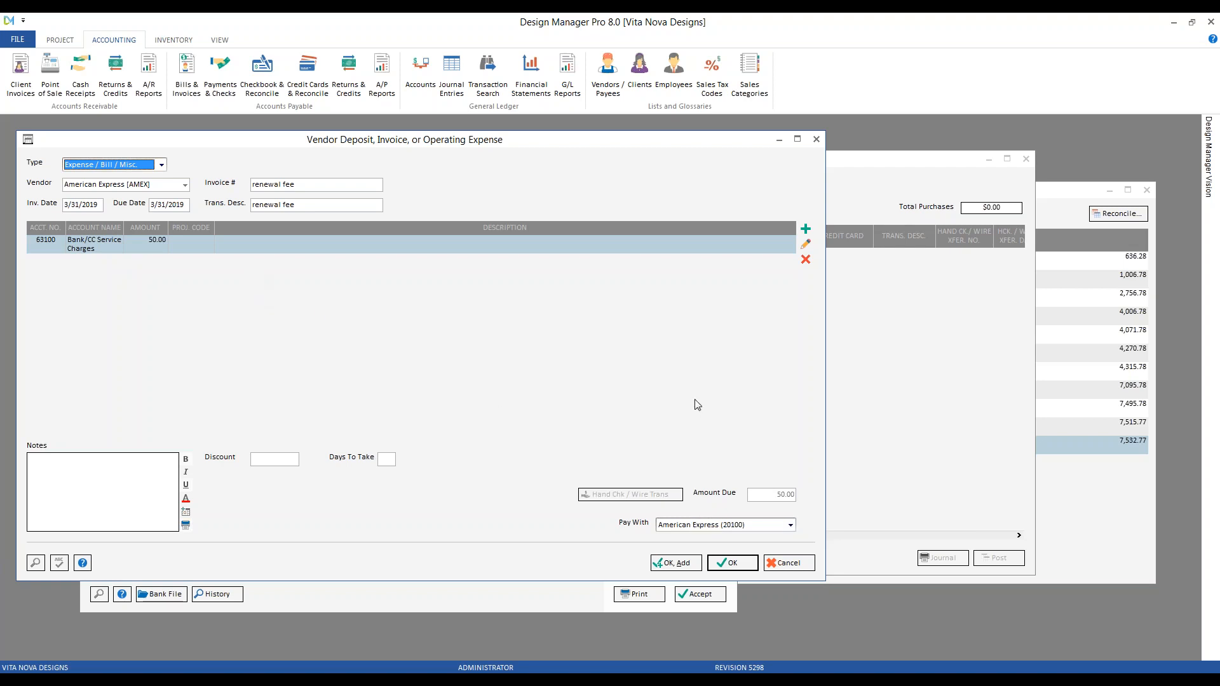
{"action": "left_click", "coordinate": [734, 563]}
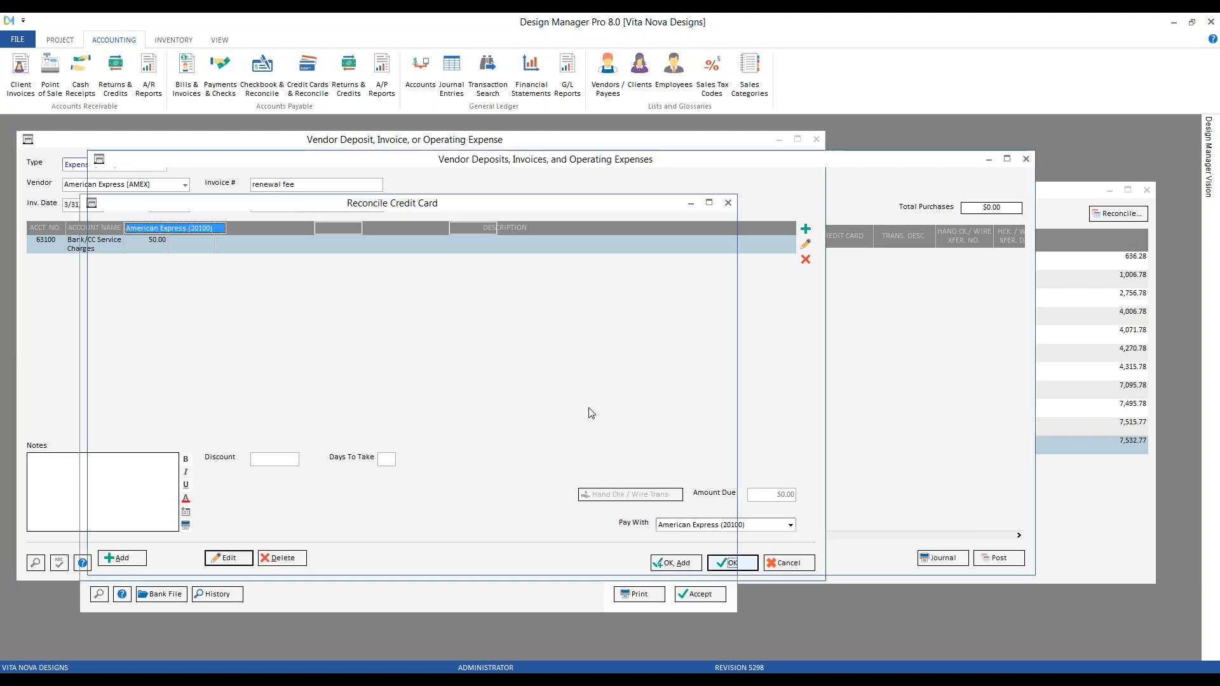
{"action": "left_click", "coordinate": [1011, 558]}
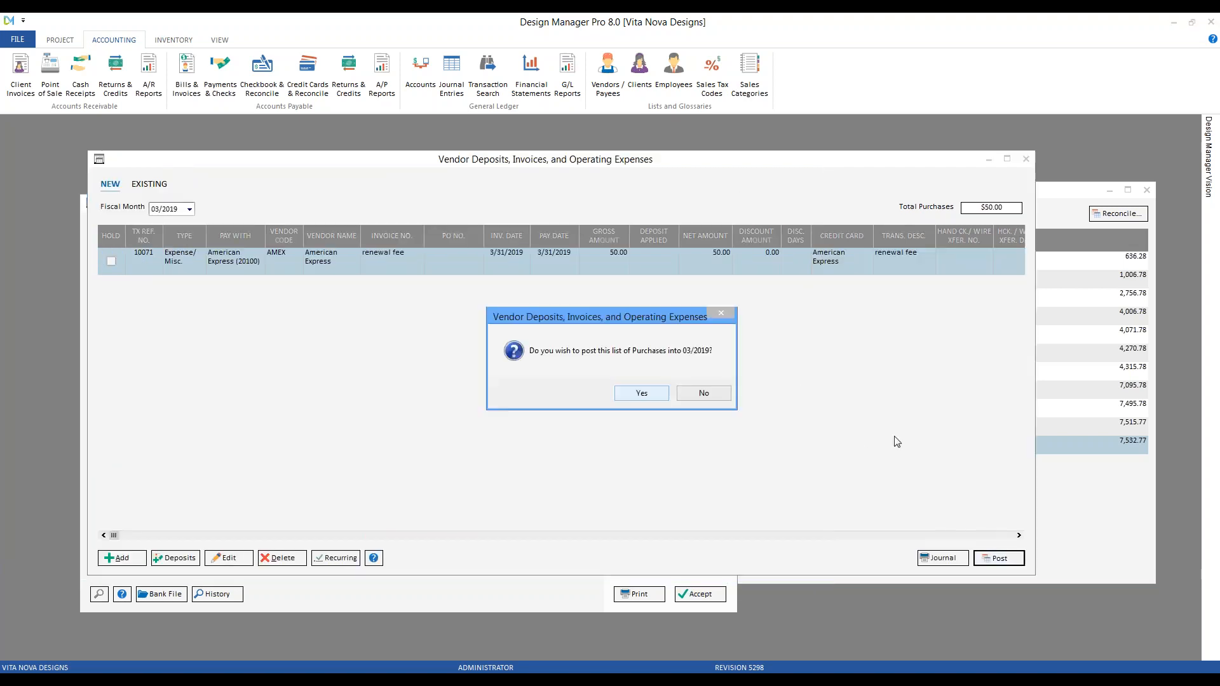
{"action": "left_click", "coordinate": [654, 392]}
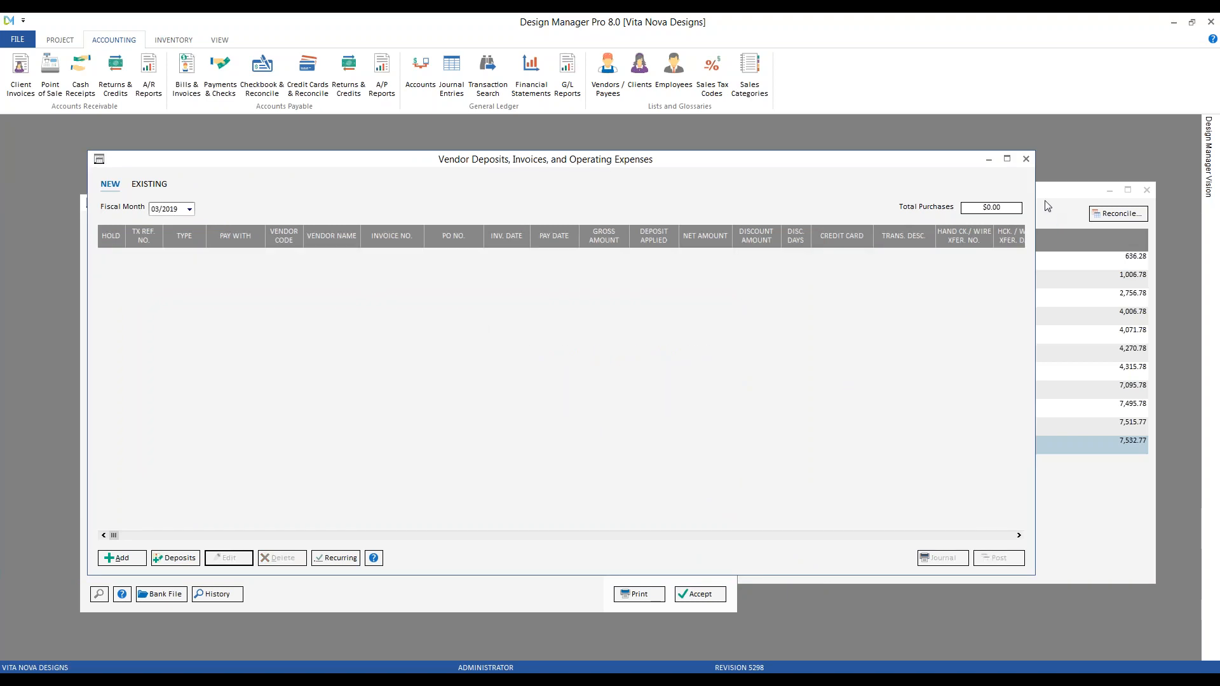
Clear the 3/31/2019 AmEx renewal fee row after matching it on the statement
{"action": "left_click", "coordinate": [989, 160]}
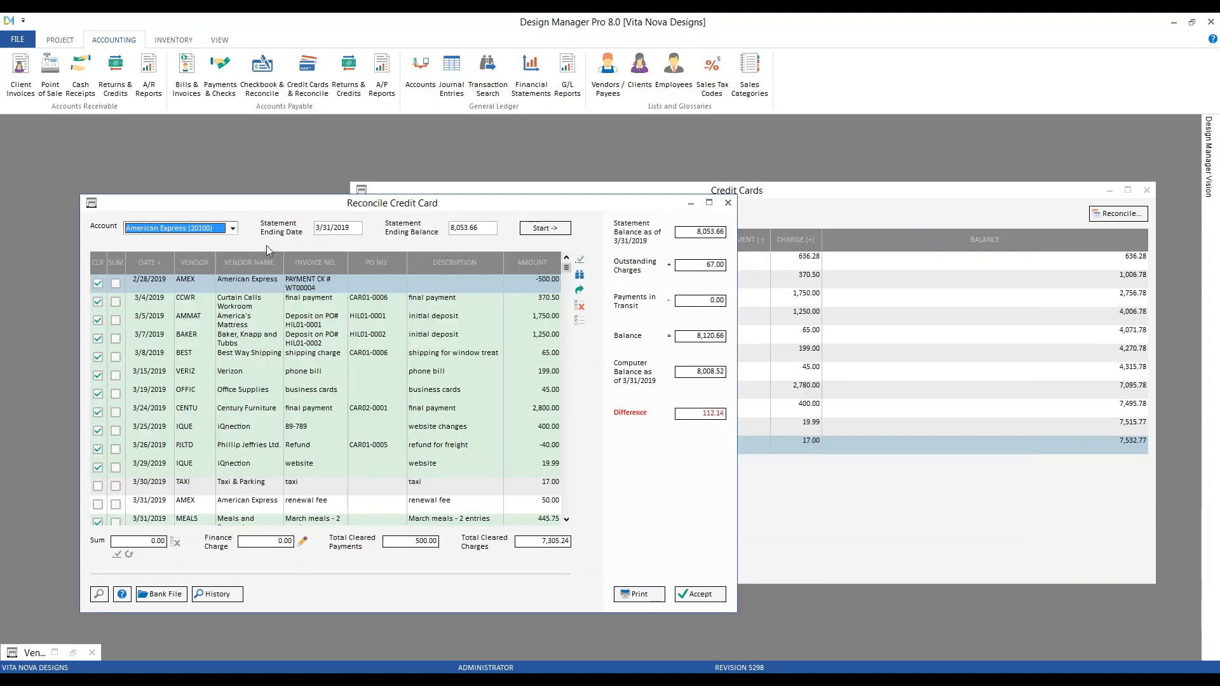
{"action": "left_click_drag", "start_coordinate": [78, 197], "coordinate": [48, 148]}
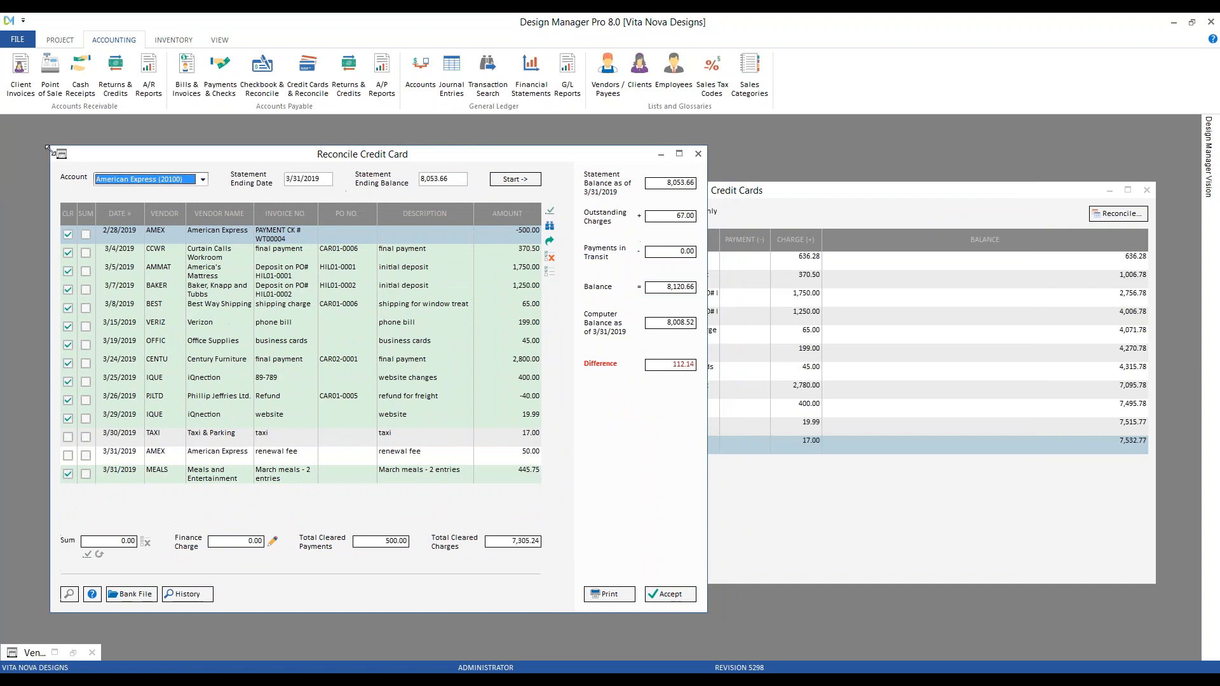
{"action": "left_click", "coordinate": [244, 455]}
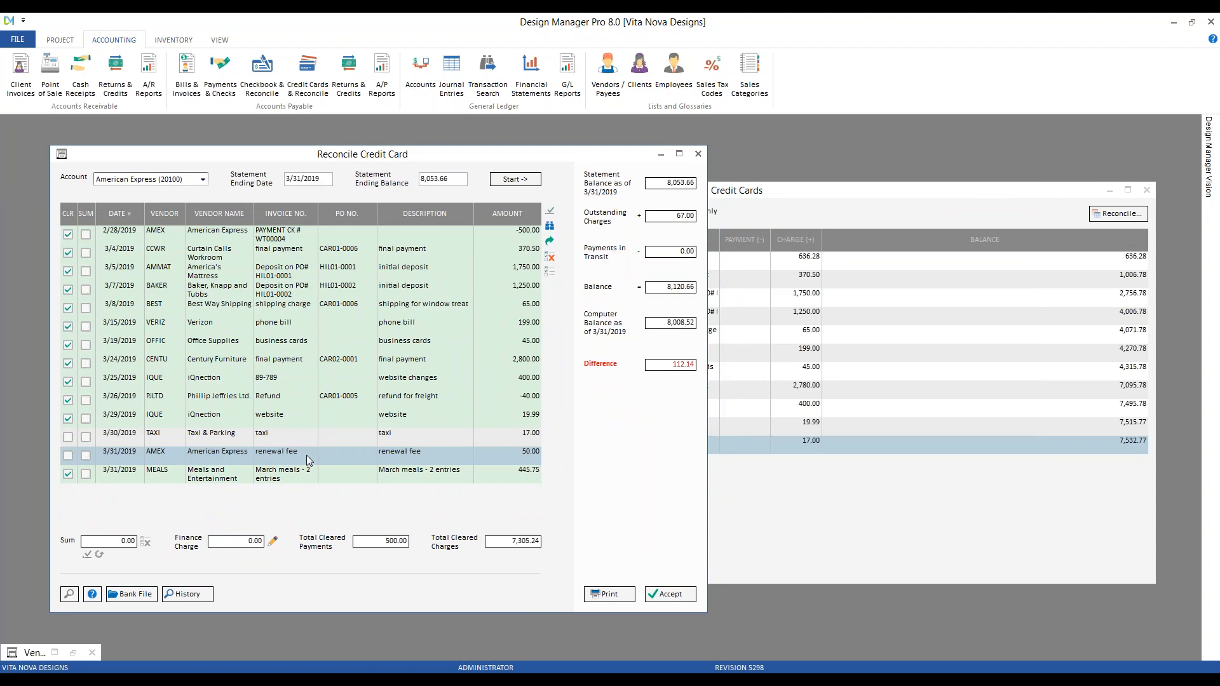
{"action": "left_click", "coordinate": [68, 456]}
{"action": "key", "text": "alt+Tab"}
{"action": "left_click_drag", "start_coordinate": [757, 584], "coordinate": [678, 581]}
{"action": "left_click", "coordinate": [1133, 26]}
Add a finance charge line on Bank/CC Service Charges (631)
{"action": "left_click", "coordinate": [274, 544]}
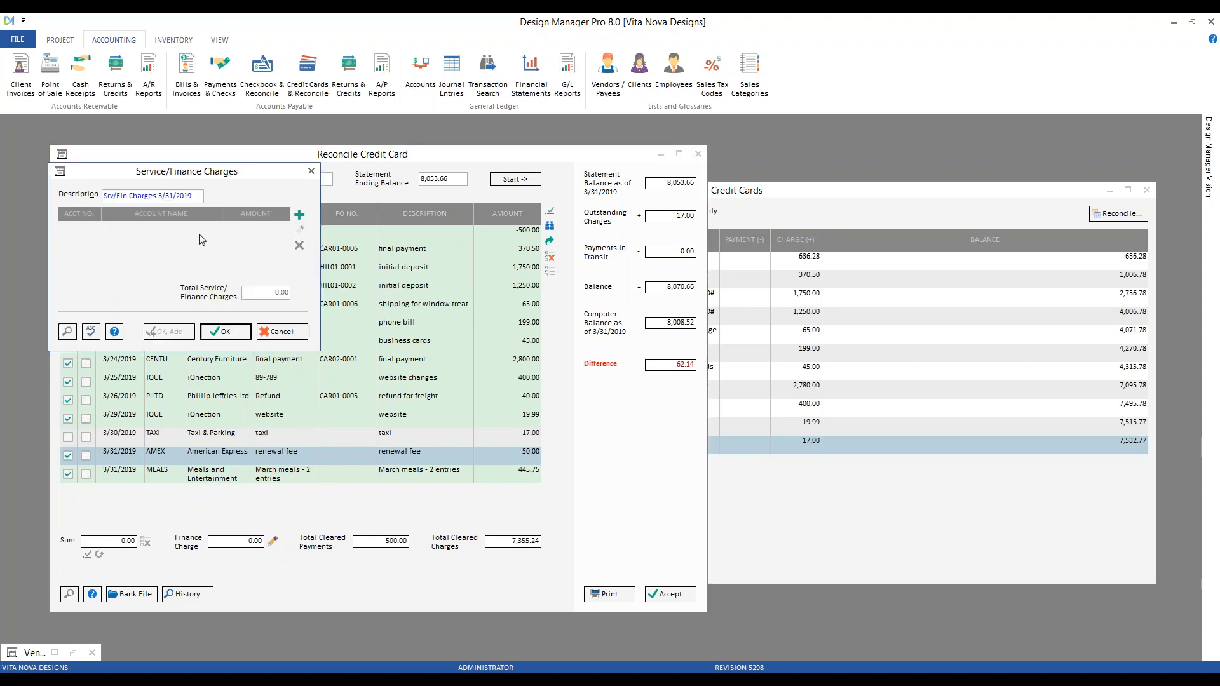
{"action": "left_click_drag", "start_coordinate": [168, 167], "coordinate": [295, 223]}
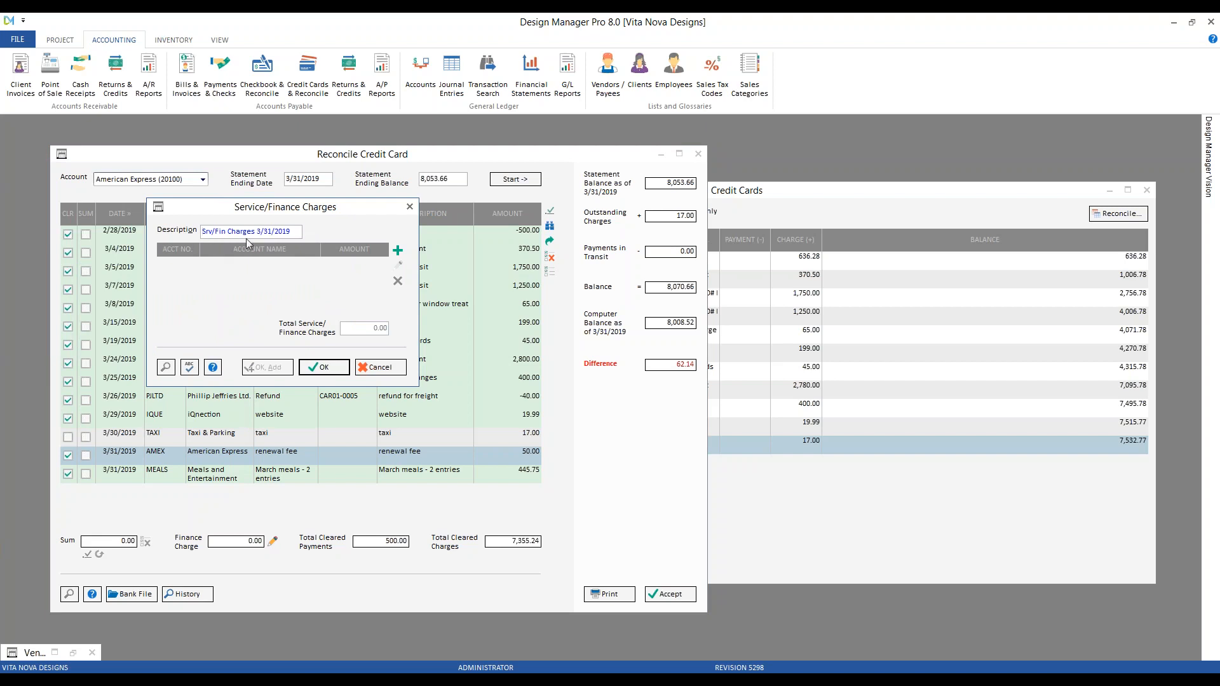
{"action": "left_click", "coordinate": [398, 251]}
{"action": "left_click_drag", "start_coordinate": [218, 187], "coordinate": [361, 259]}
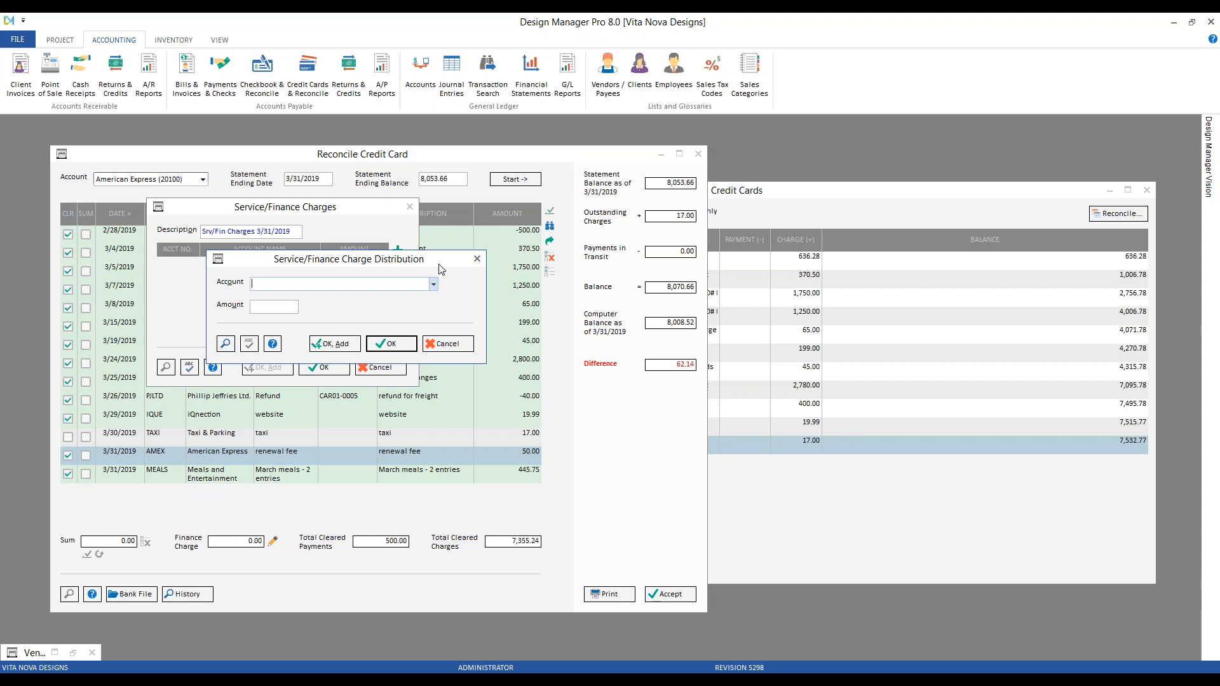
{"action": "type", "text": "631"}
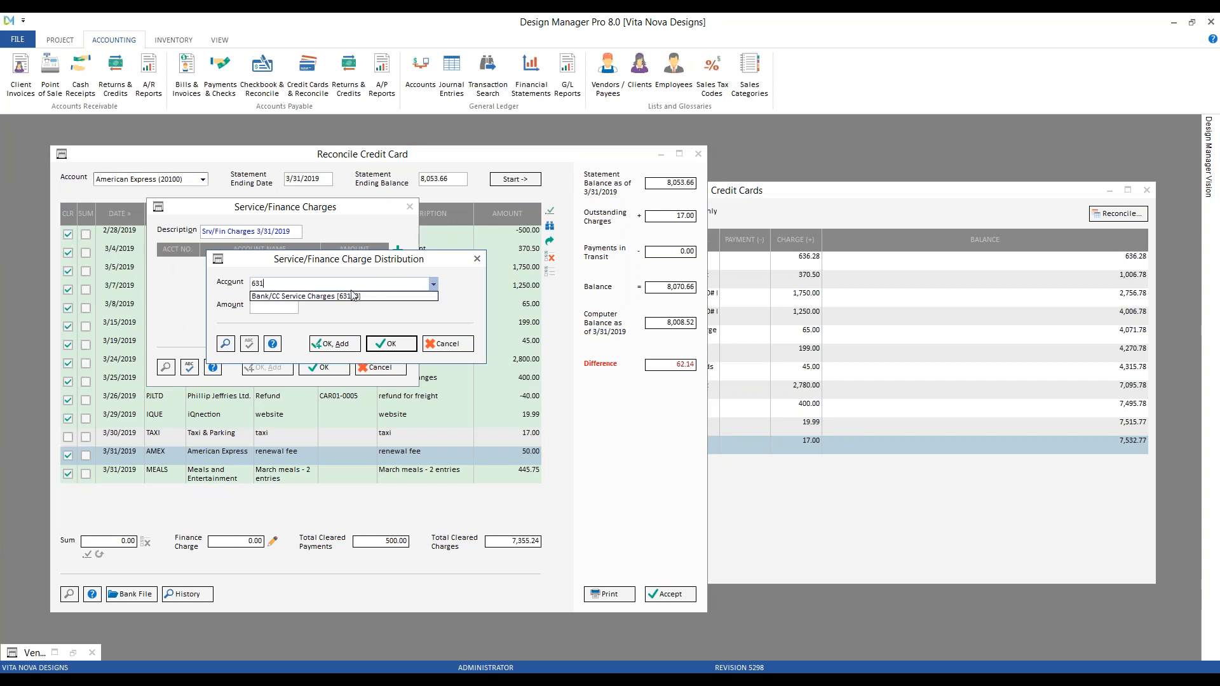
{"action": "left_click", "coordinate": [352, 295]}
Set the charge amount to 62.14, verify it on the statement, and accept the finance charges
{"action": "key", "text": "Tab"}
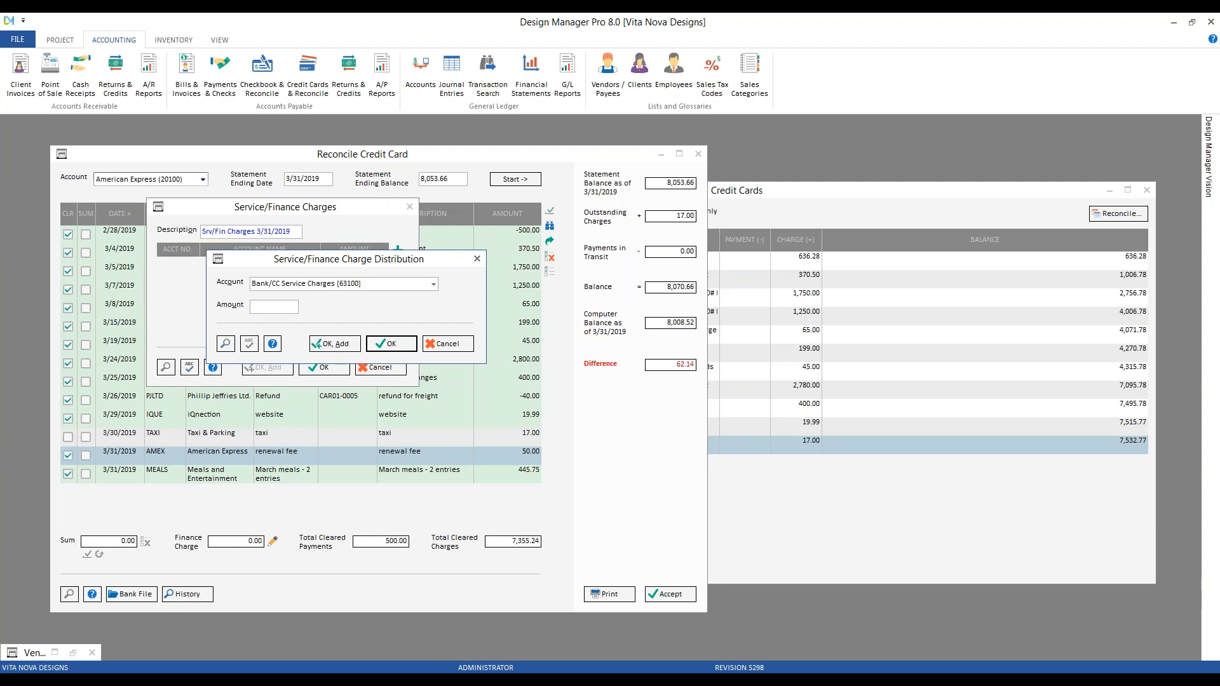
{"action": "type", "text": "62"}
{"action": "key", "text": "Return"}
{"action": "type", "text": "1"}
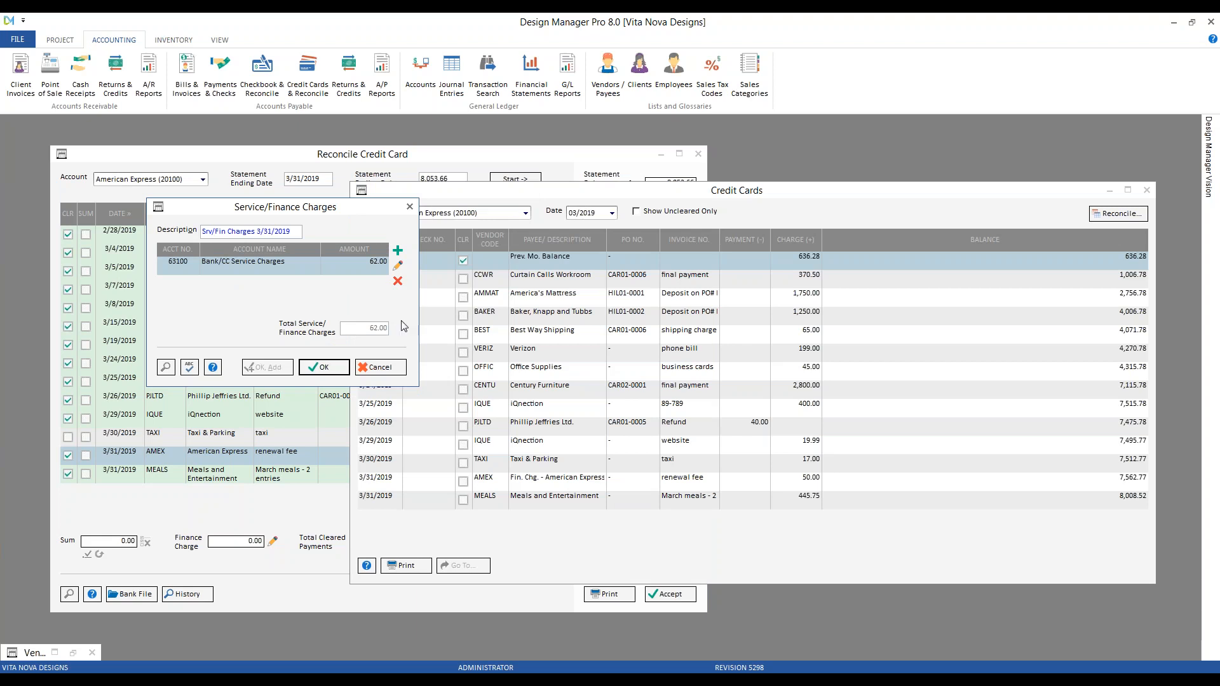
{"action": "left_click", "coordinate": [397, 266]}
{"action": "key", "text": "Tab"}
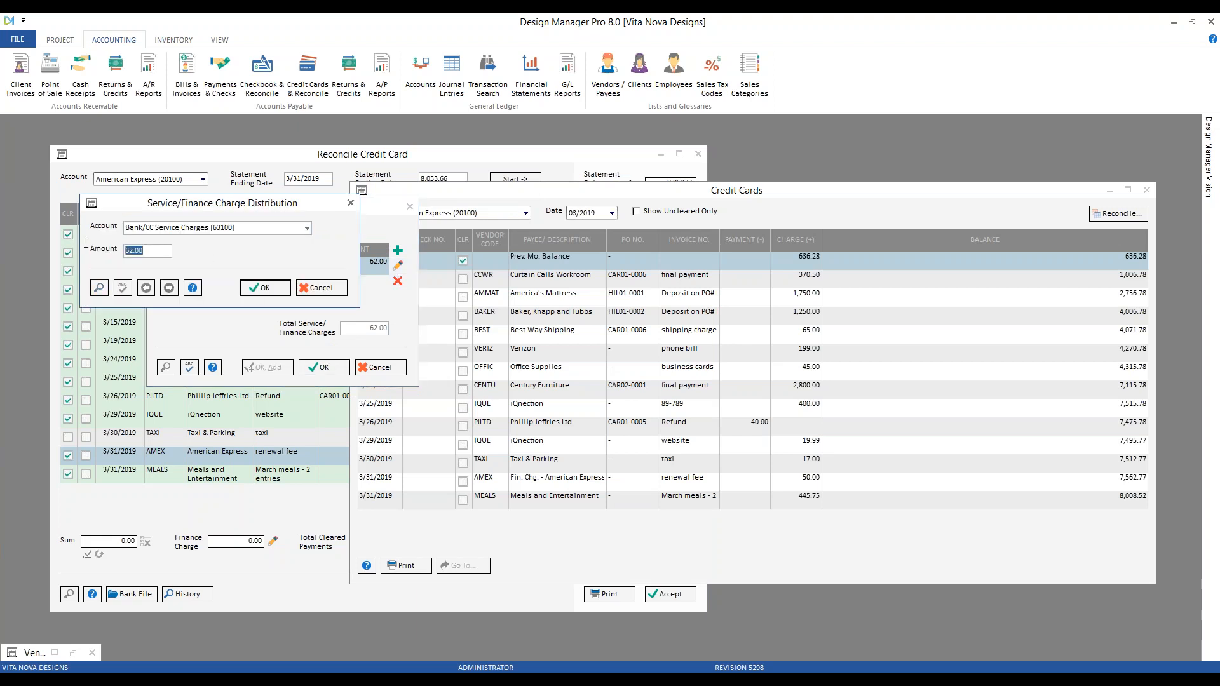
{"action": "type", "text": "62.14"}
{"action": "key", "text": "alt+Tab"}
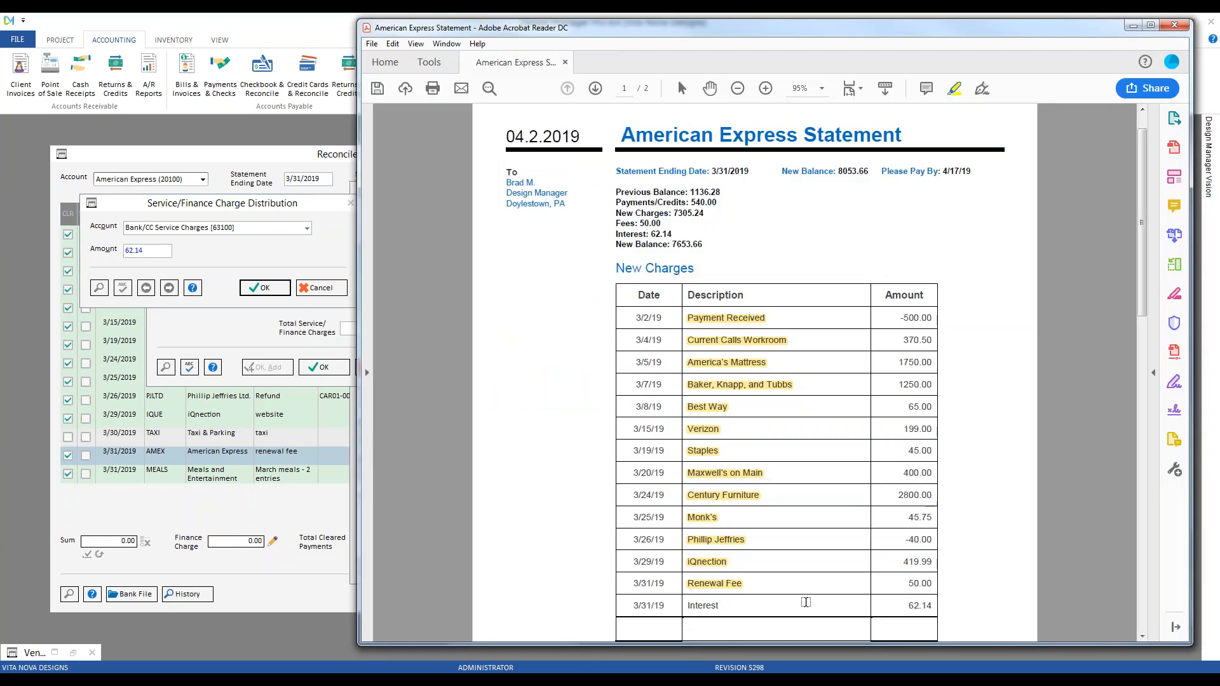
{"action": "left_click", "coordinate": [1133, 24]}
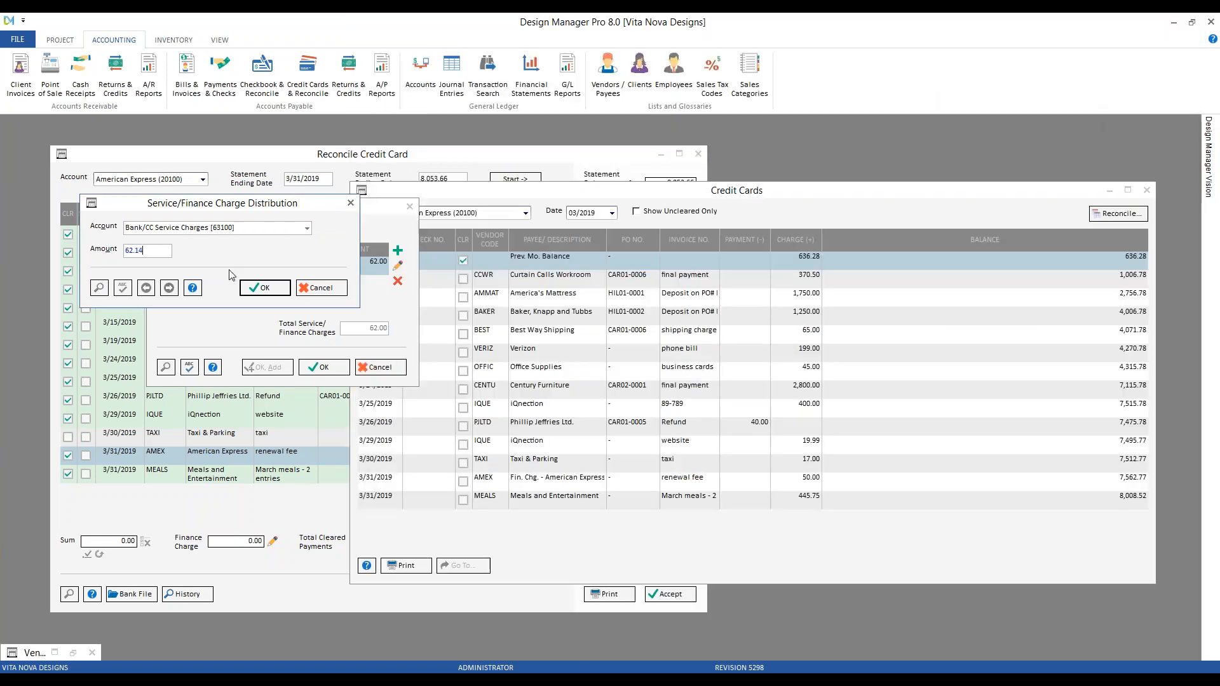
{"action": "left_click", "coordinate": [260, 289]}
{"action": "left_click", "coordinate": [322, 366]}
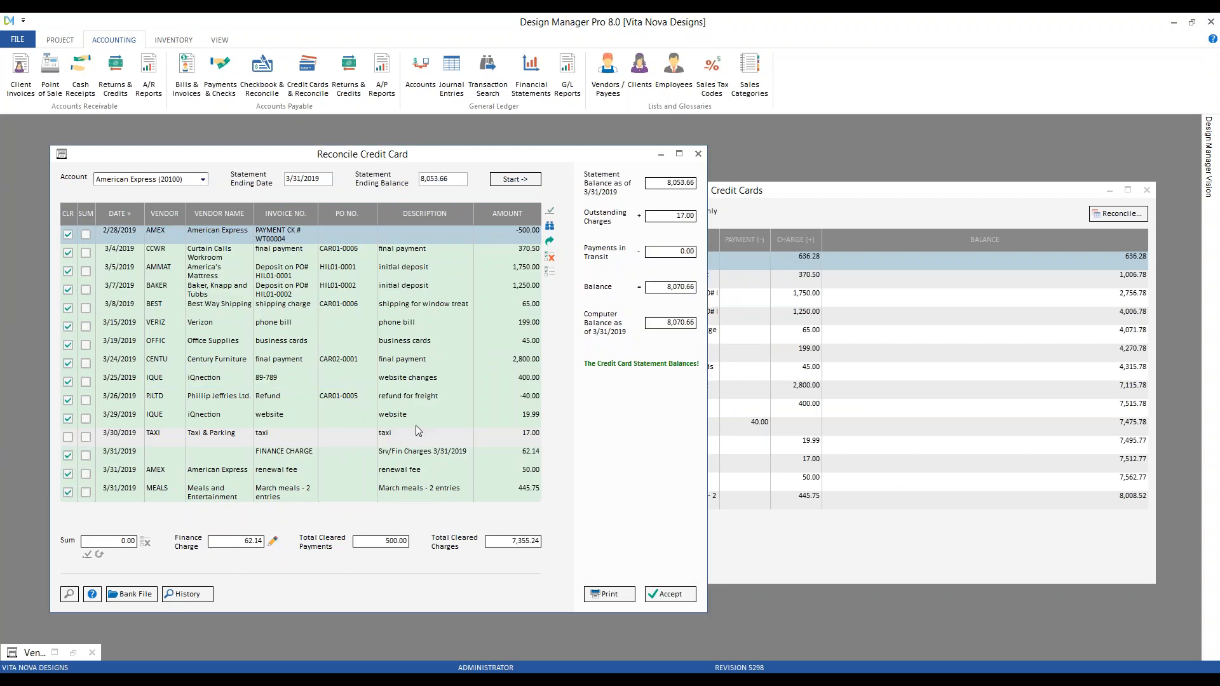
{"action": "left_click", "coordinate": [298, 378]}
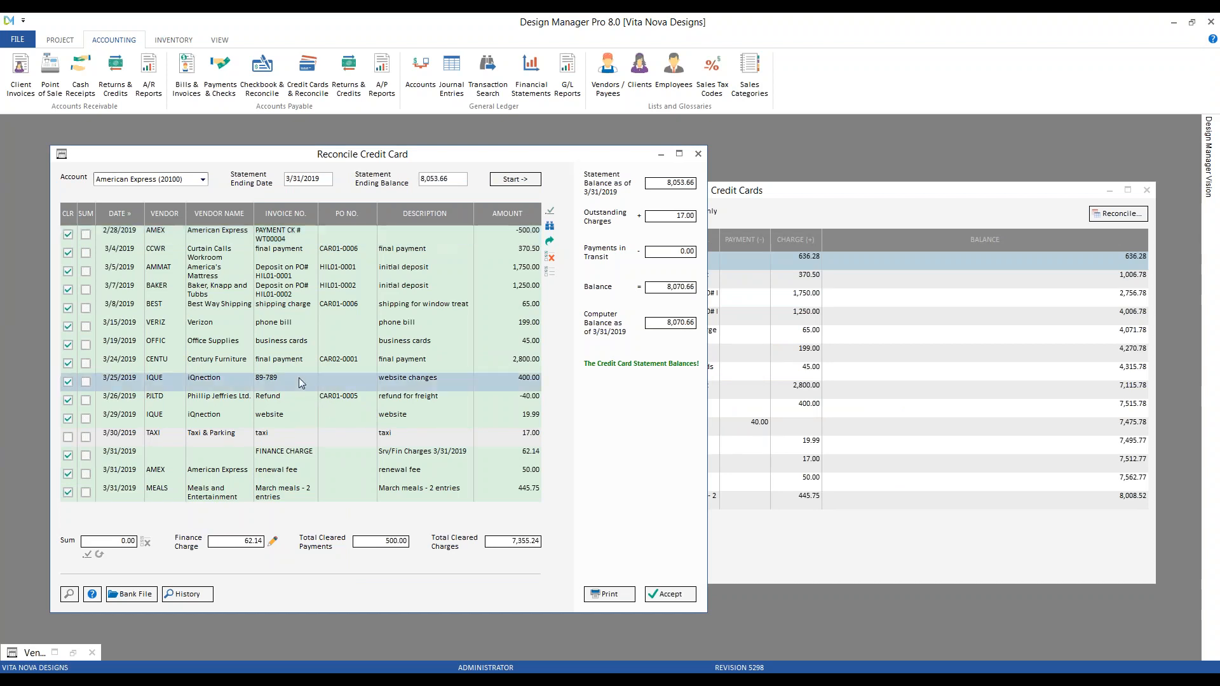
{"action": "left_click", "coordinate": [277, 459]}
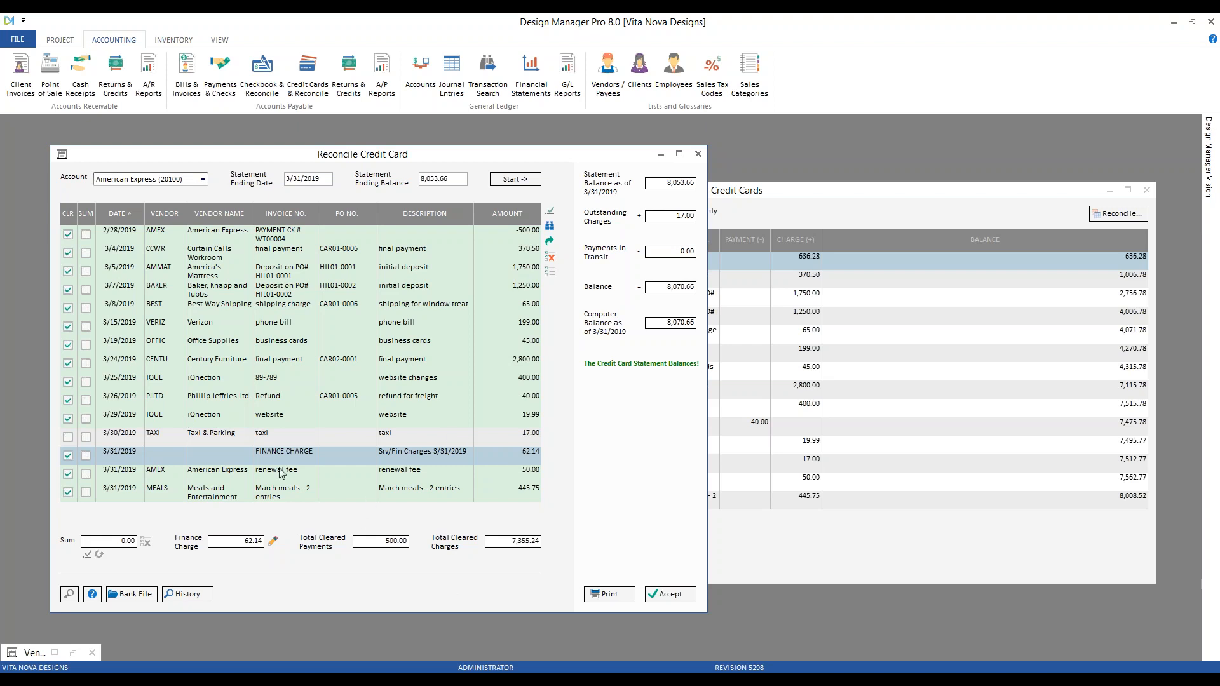
{"action": "left_click", "coordinate": [241, 438]}
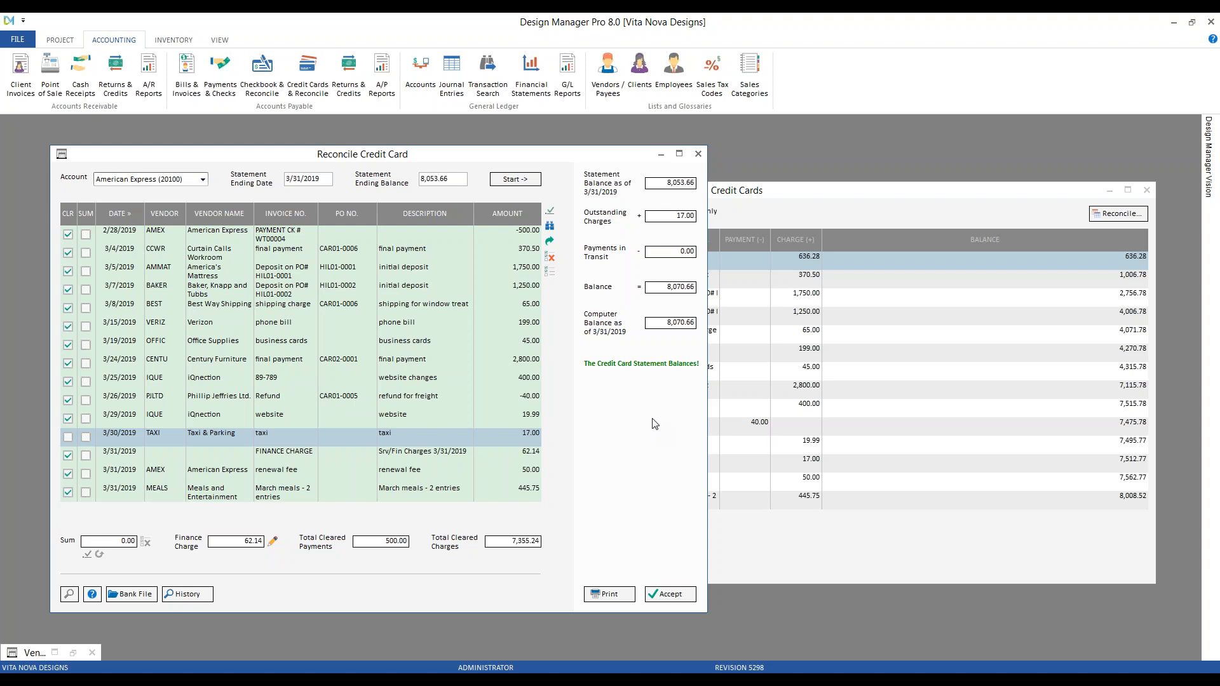
{"action": "left_click_drag", "start_coordinate": [271, 158], "coordinate": [258, 147]}
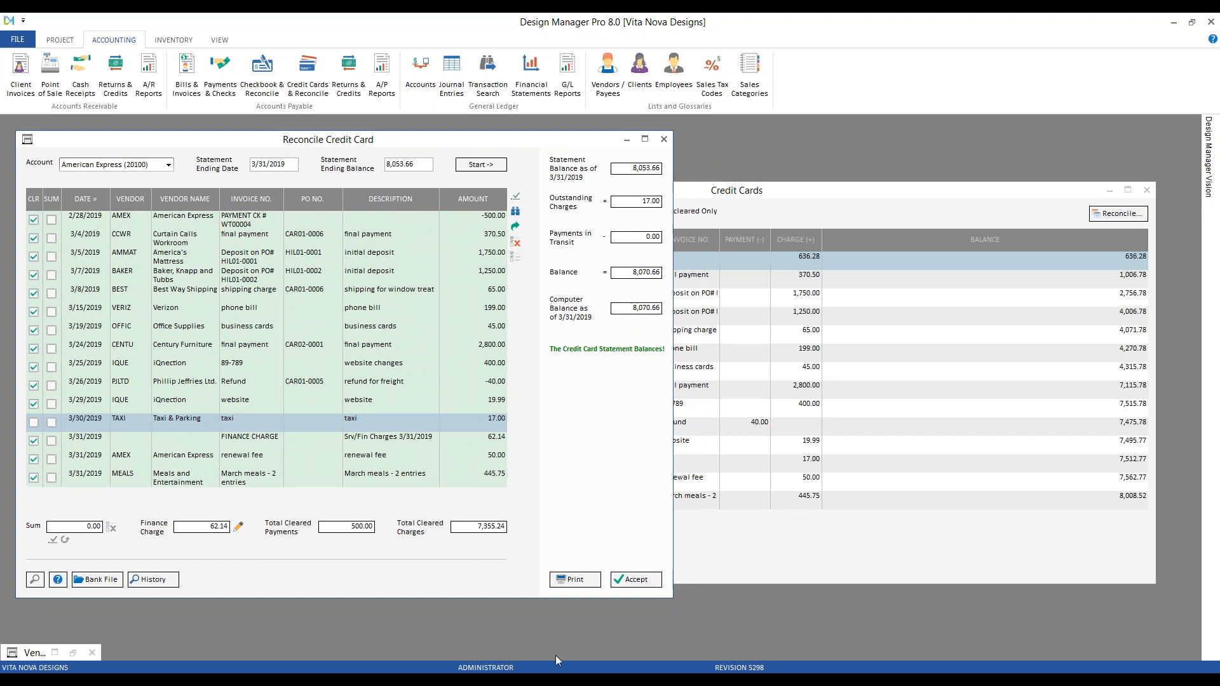
Compare the reconciliation against the AmEx statement PDF, then start printing the report
{"action": "mouse_move", "coordinate": [467, 683]}
{"action": "left_click", "coordinate": [498, 650]}
{"action": "left_click_drag", "start_coordinate": [650, 42], "coordinate": [838, 58]}
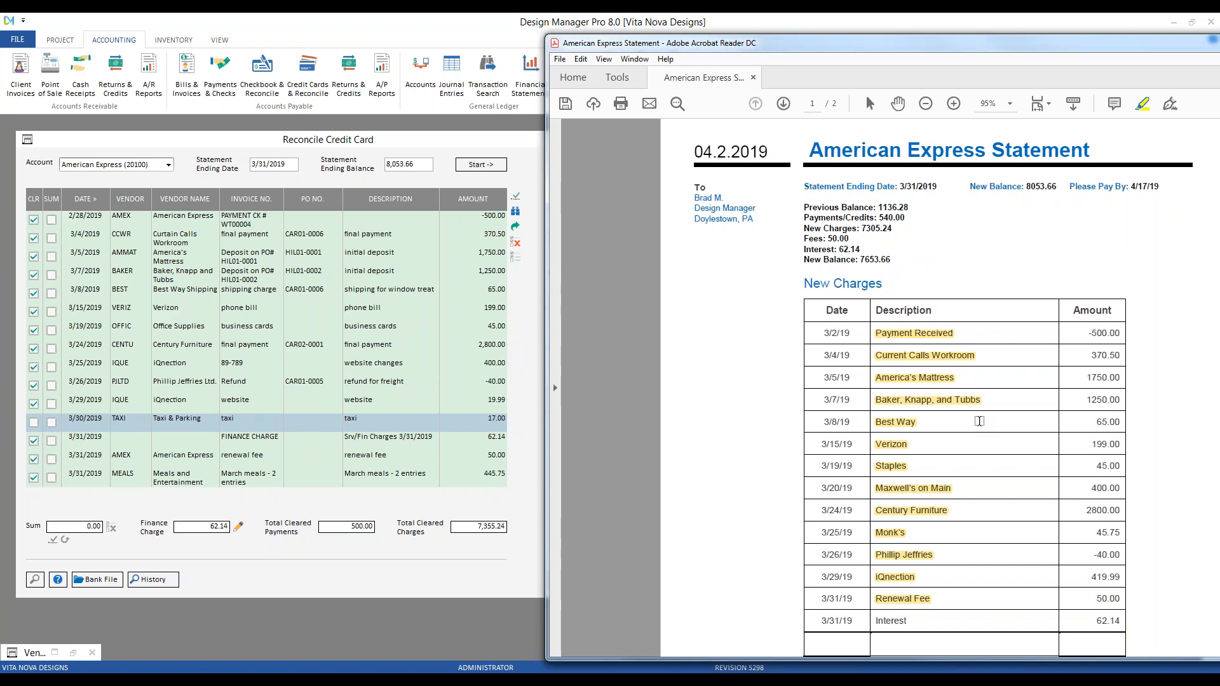
{"action": "left_click", "coordinate": [395, 140]}
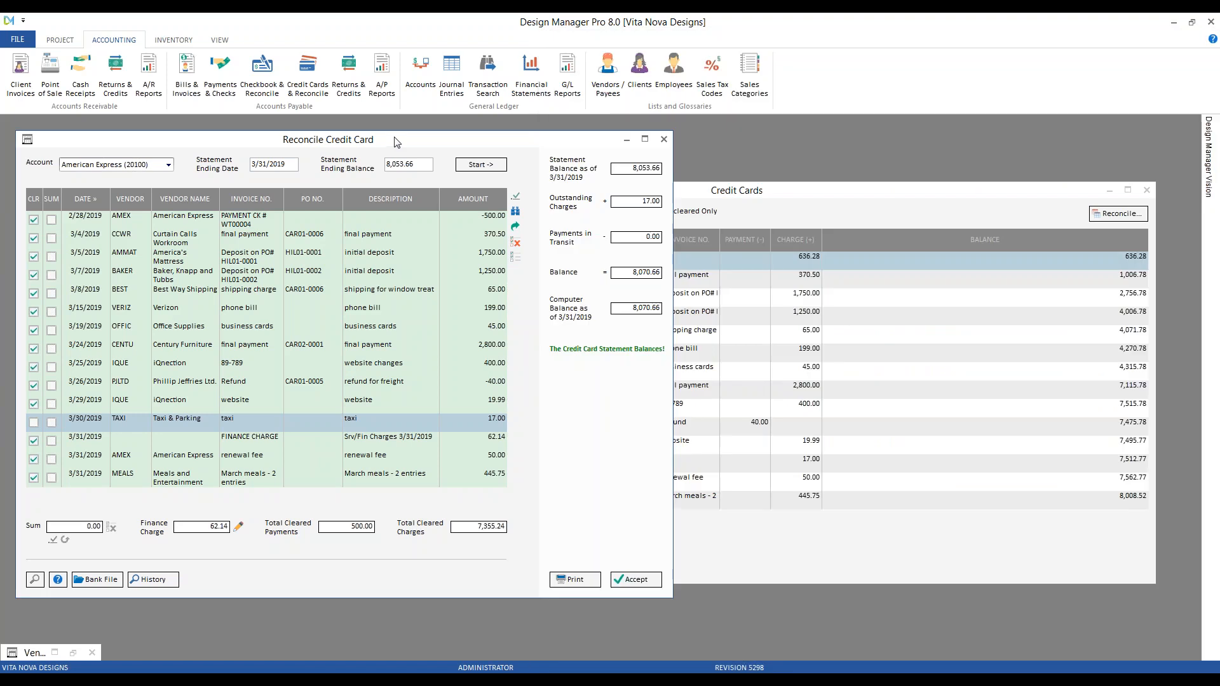
{"action": "left_click", "coordinate": [576, 580]}
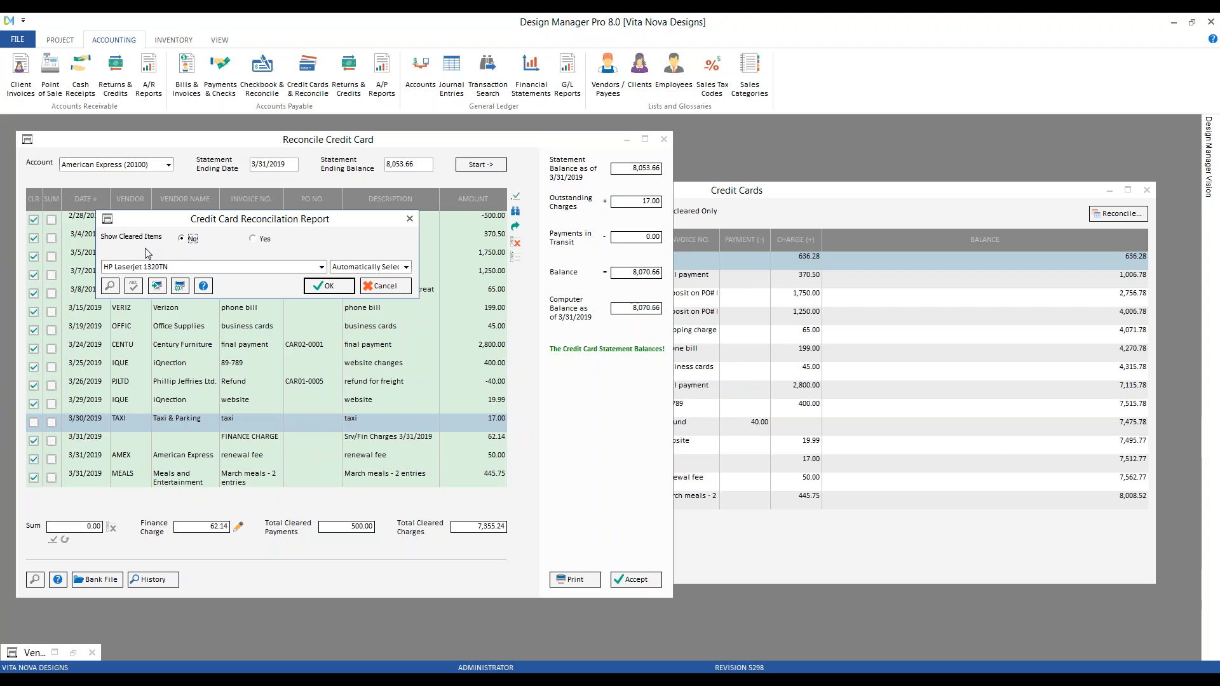
Generate the reconciliation report with cleared items, scroll through it, and close the preview
{"action": "left_click", "coordinate": [264, 239]}
{"action": "left_click", "coordinate": [329, 286]}
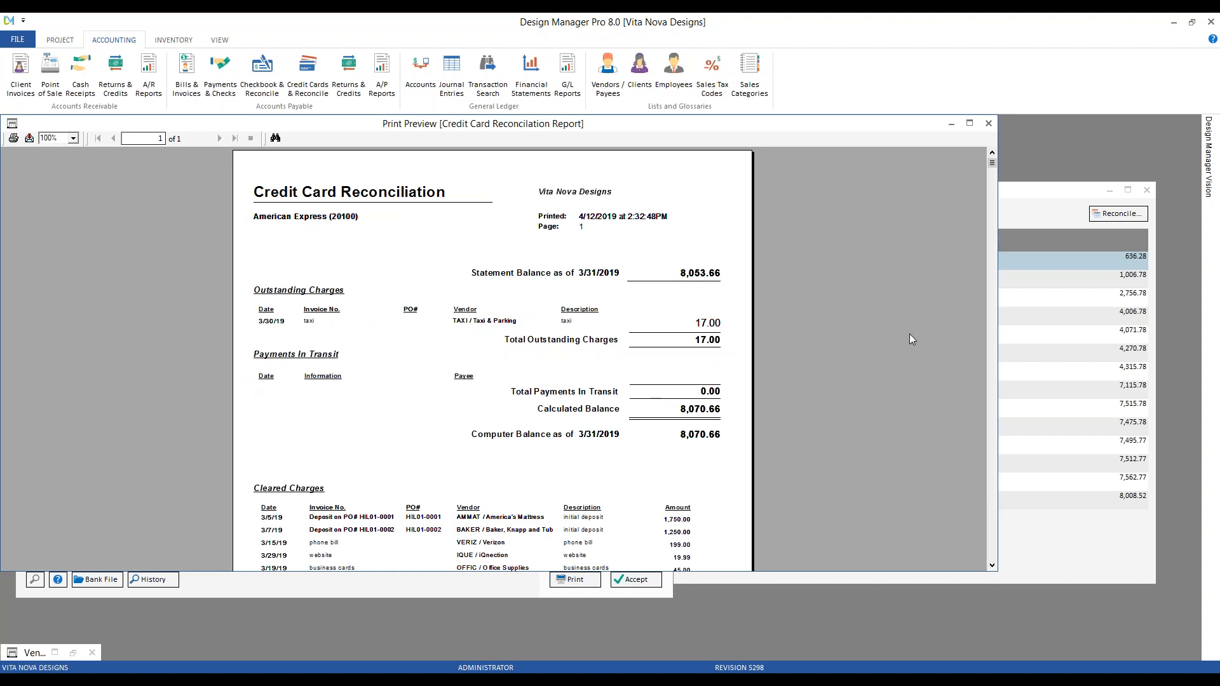
{"action": "scroll", "coordinate": [856, 335], "scroll_direction": "down", "scroll_amount": 3}
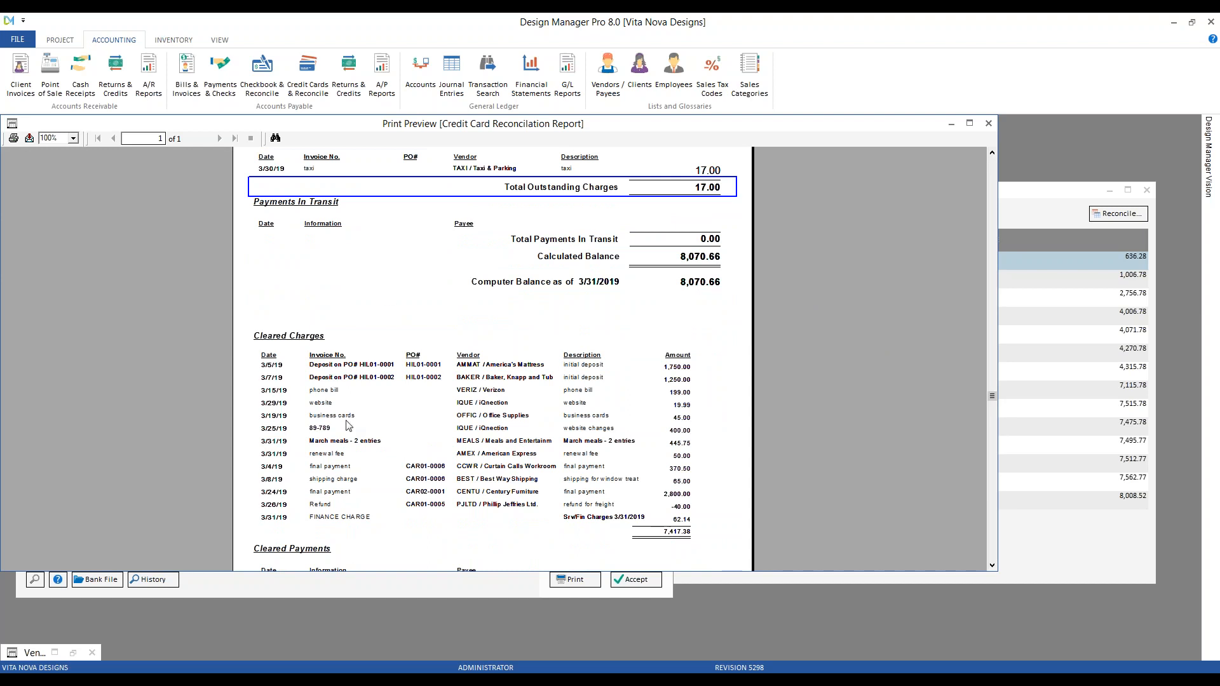
{"action": "scroll", "coordinate": [351, 439], "scroll_direction": "down", "scroll_amount": 2}
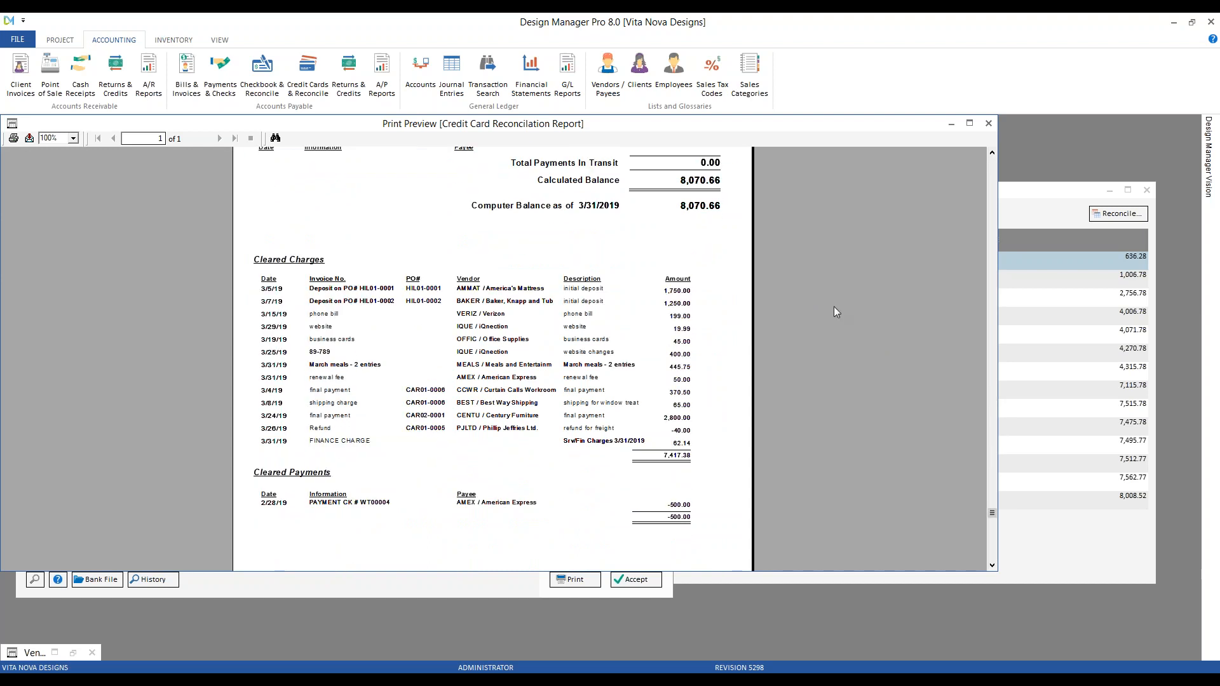
{"action": "left_click", "coordinate": [989, 124]}
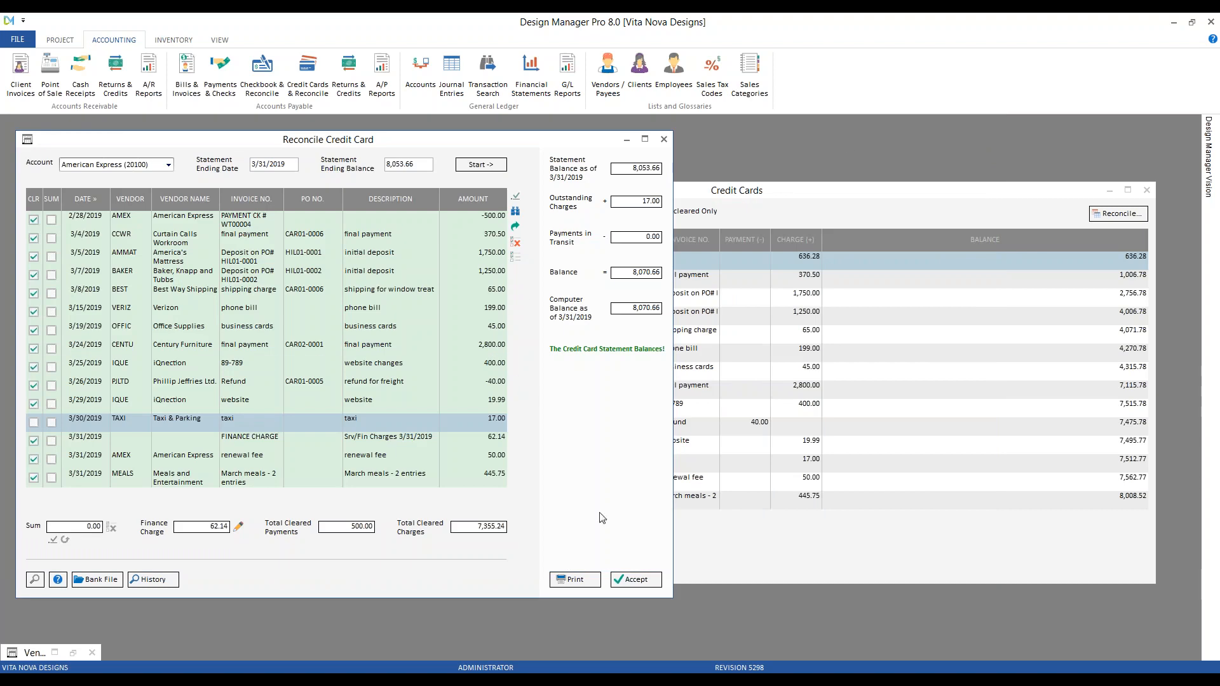
Accept the March AmEx reconciliation, close its form, and move the Credit Cards register aside
{"action": "left_click", "coordinate": [633, 581]}
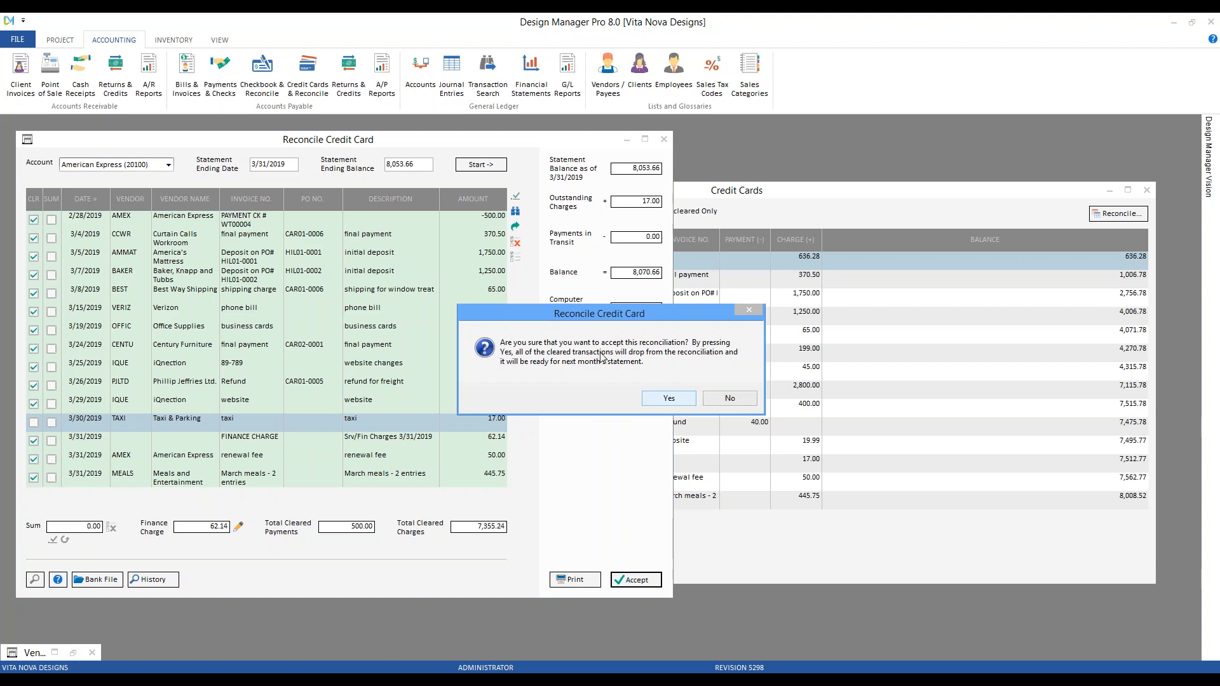
{"action": "left_click", "coordinate": [671, 402]}
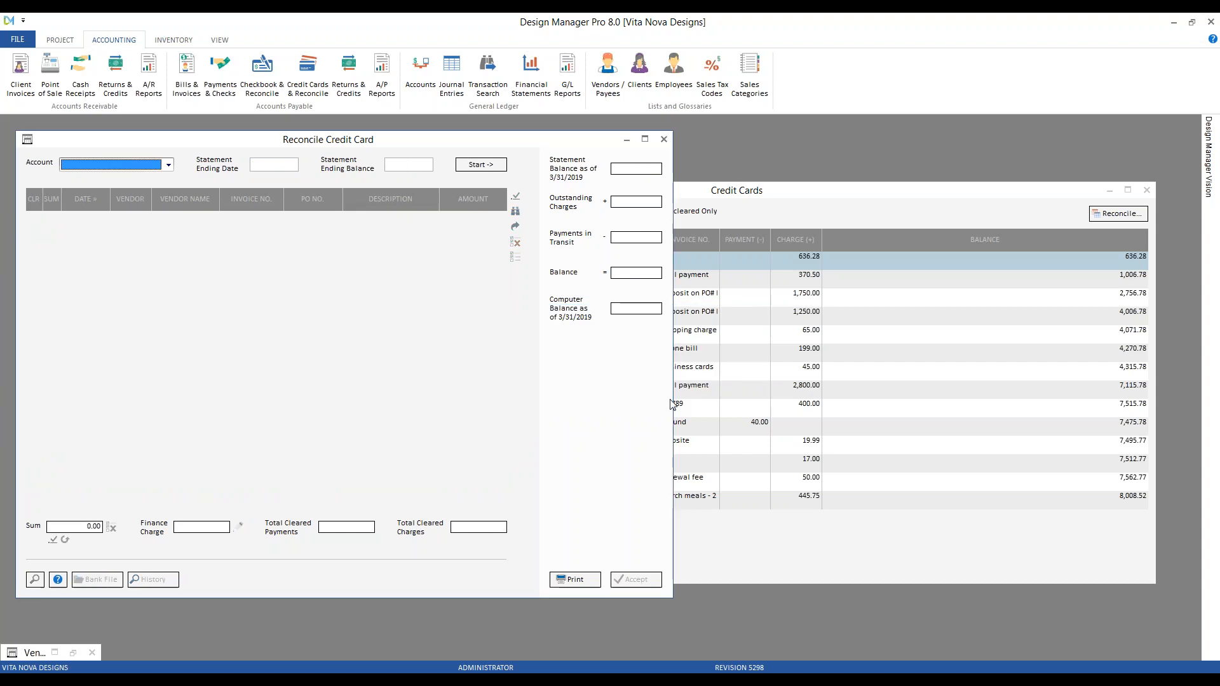
{"action": "left_click", "coordinate": [664, 140]}
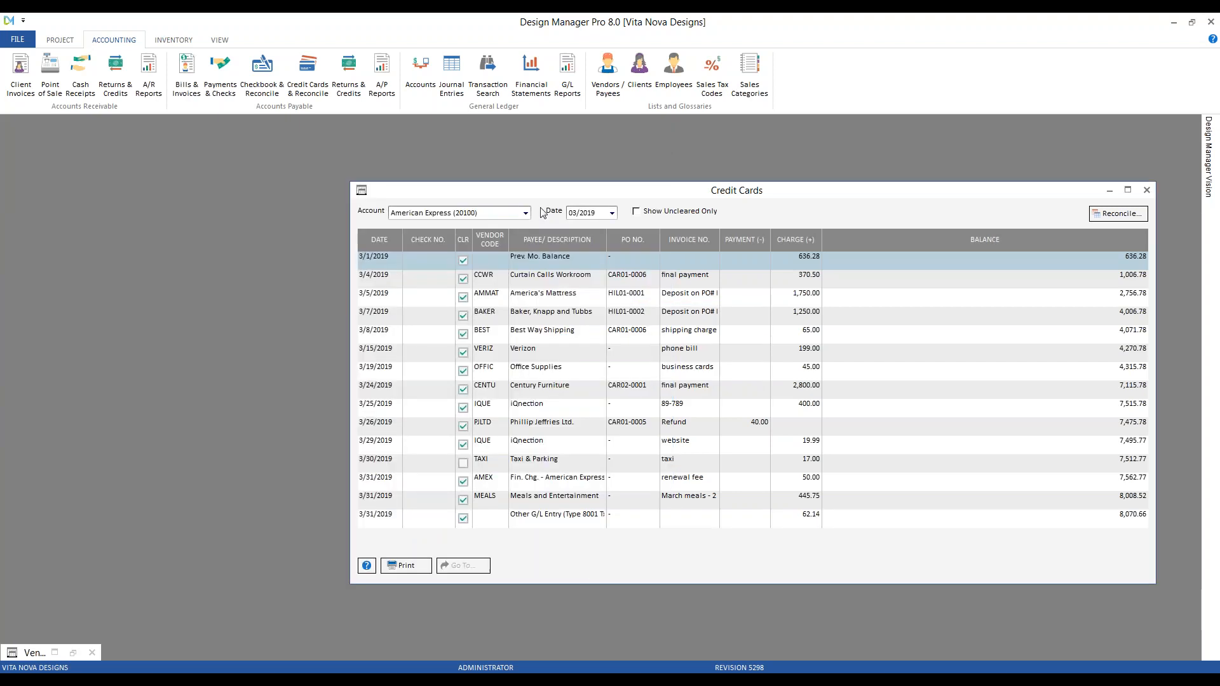
{"action": "left_click_drag", "start_coordinate": [538, 199], "coordinate": [341, 173]}
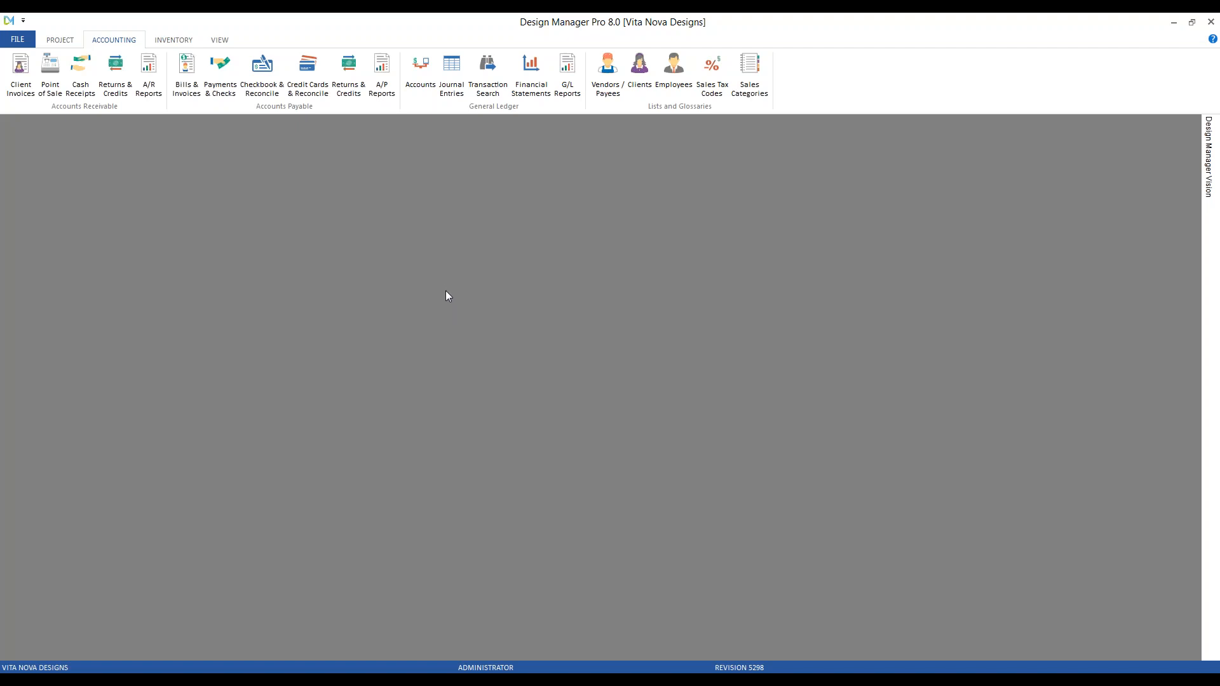
Start a new expense entry for the Taxi & Parking vendor
{"action": "left_click", "coordinate": [186, 75]}
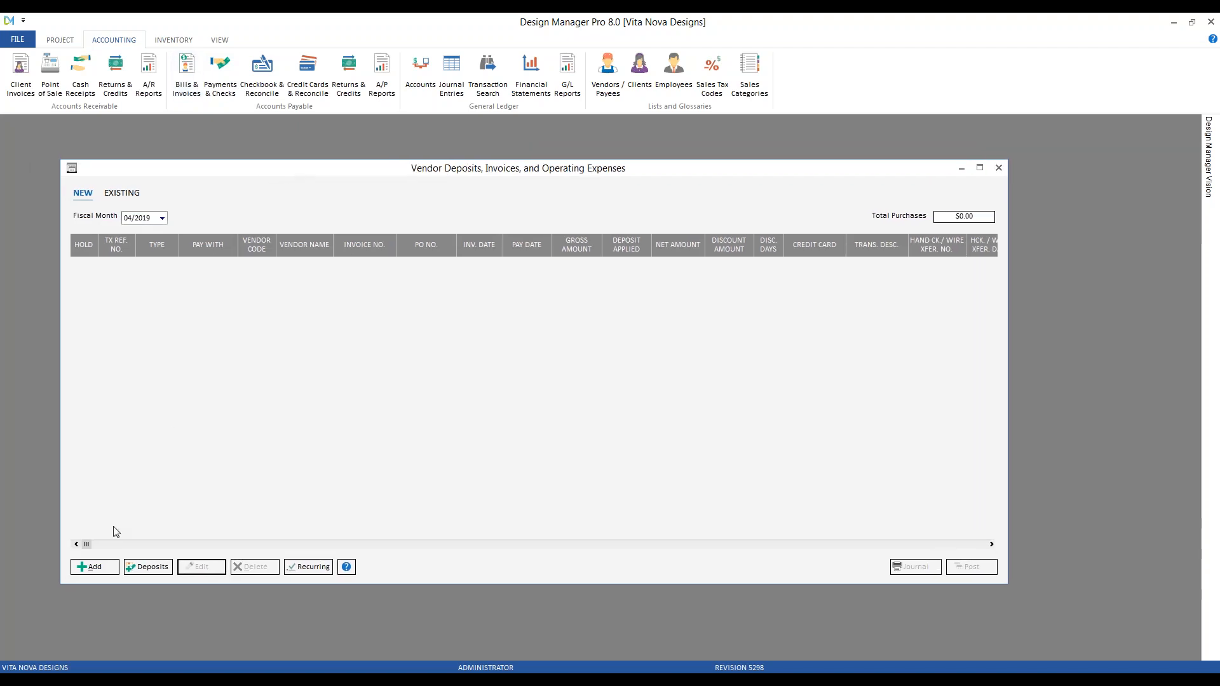
{"action": "left_click", "coordinate": [162, 217]}
{"action": "left_click", "coordinate": [106, 569]}
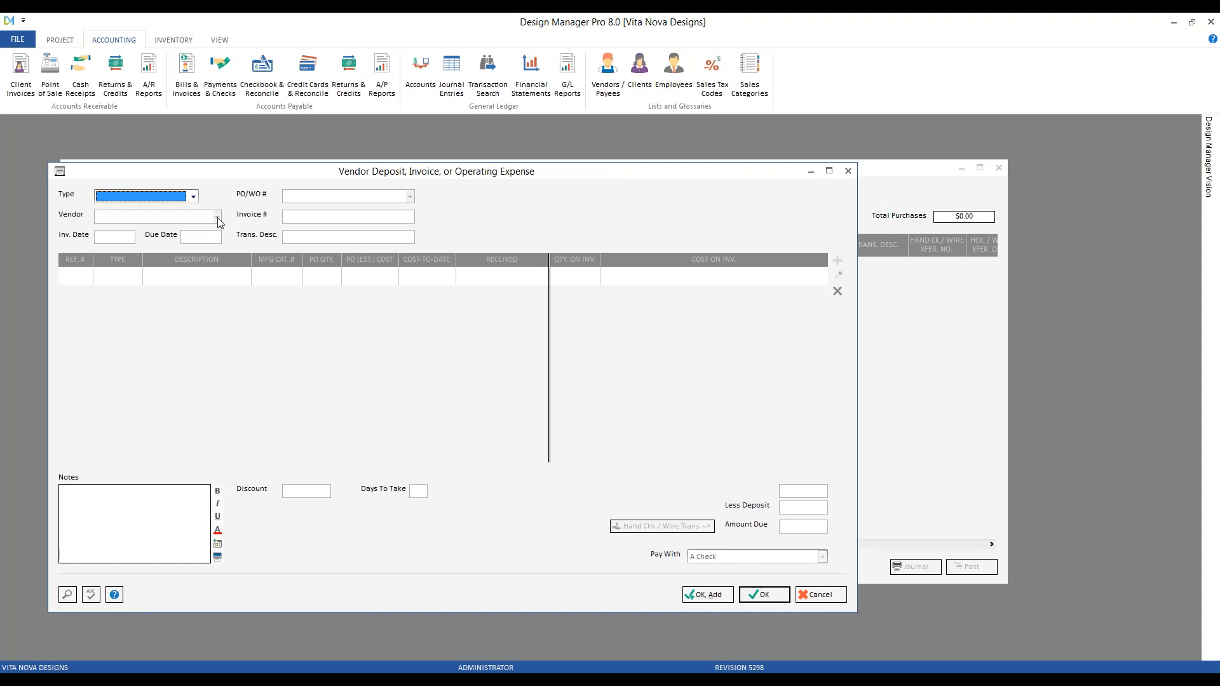
{"action": "type", "text": "t"}
{"action": "key", "text": "Down"}
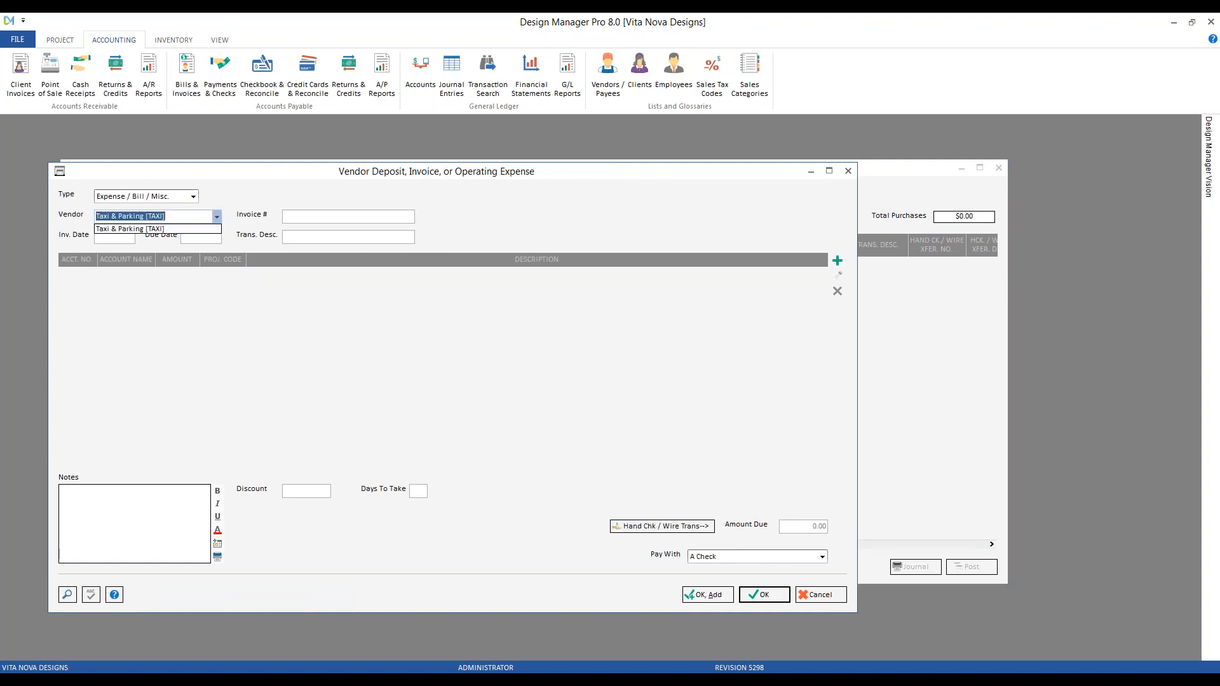
{"action": "key", "text": "Tab"}
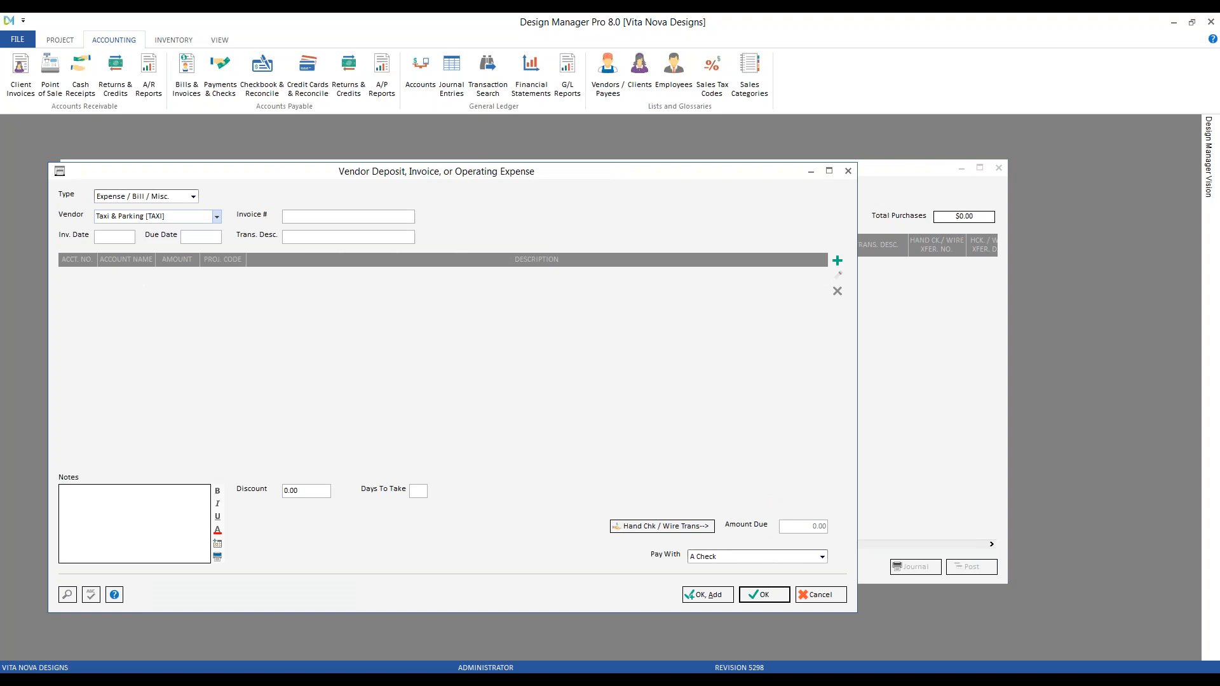
Enter invoice 'parking 3/31/19' dated 3/31/2019 as number and description, and add a distribution line
{"action": "type", "text": "parking 3/31/19"}
{"action": "key", "text": "Tab"}
{"action": "type", "text": "3 31"}
{"action": "key", "text": "Tab"}
{"action": "type", "text": "parking 3/31/19"}
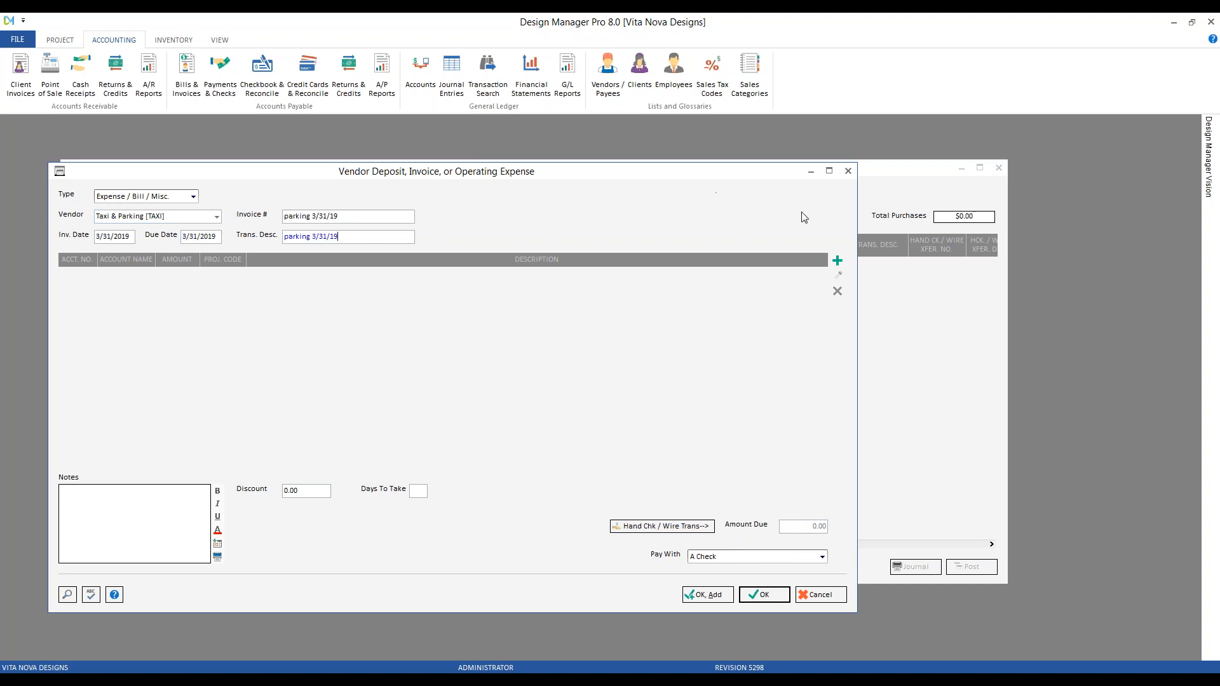
{"action": "left_click", "coordinate": [838, 262]}
{"action": "left_click_drag", "start_coordinate": [175, 185], "coordinate": [416, 331]}
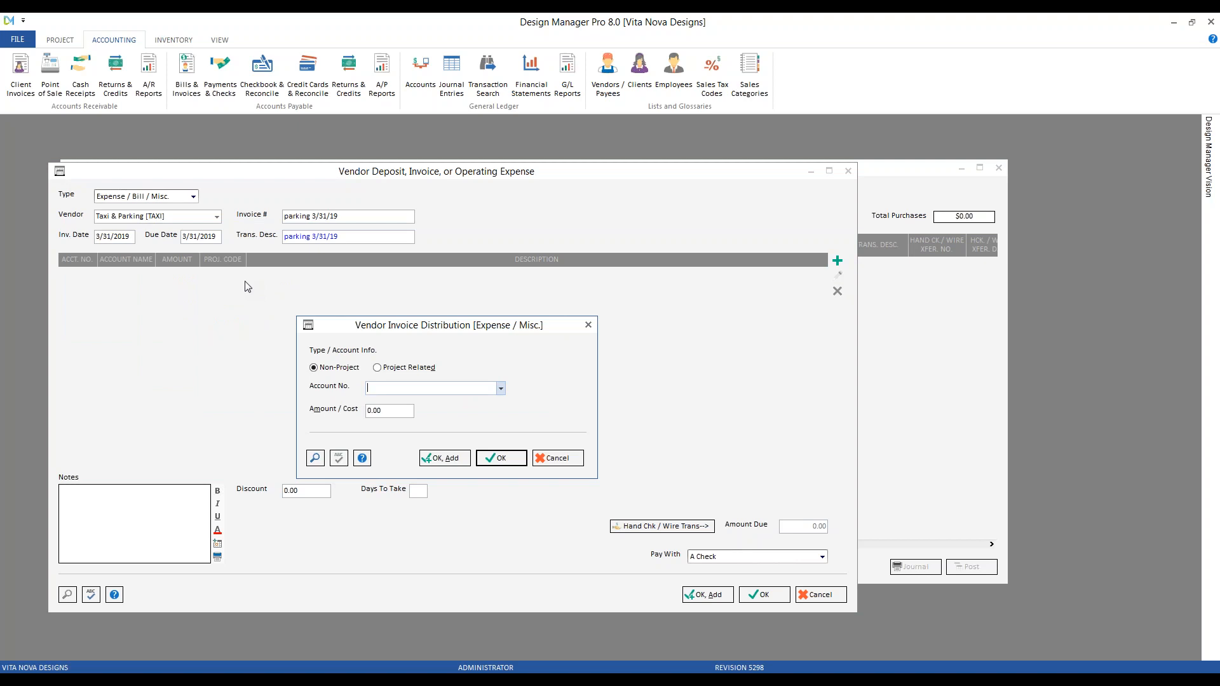
Distribute 25.00 to the American Express 20100 account
{"action": "type", "text": "am"}
{"action": "key", "text": "Tab"}
{"action": "type", "text": "25"}
{"action": "left_click", "coordinate": [502, 457]}
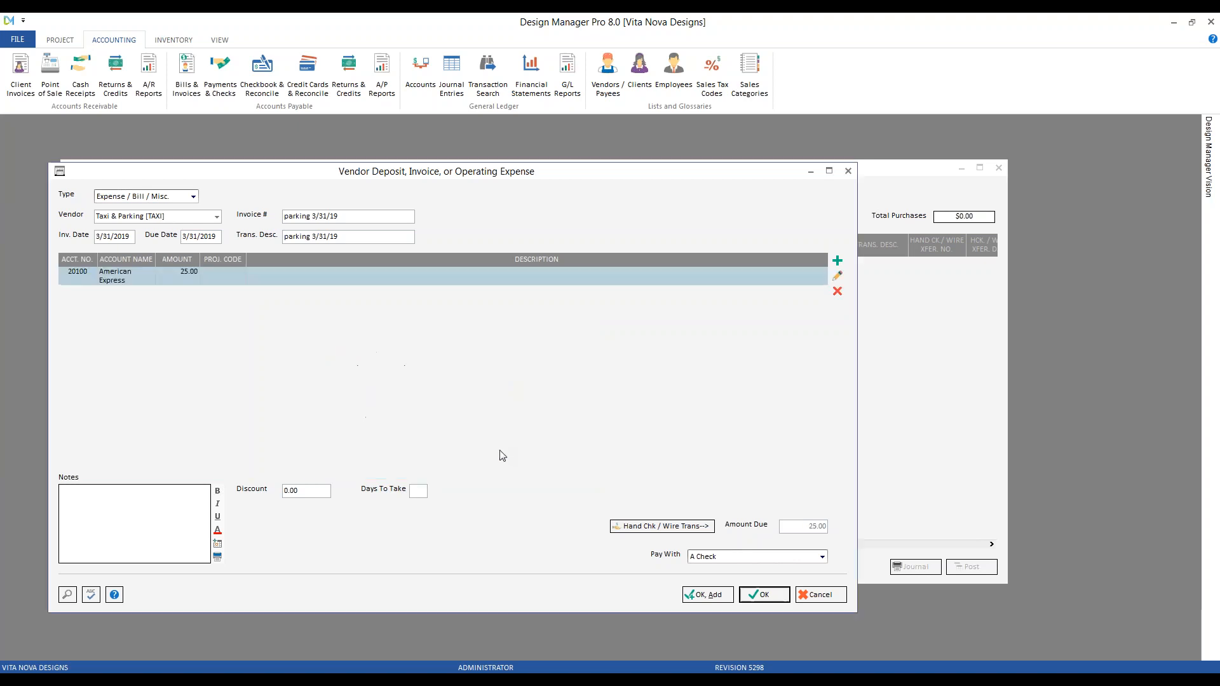
Pay with American Express, post the expense to fiscal month 03/2019, and close the list
{"action": "left_click", "coordinate": [736, 564]}
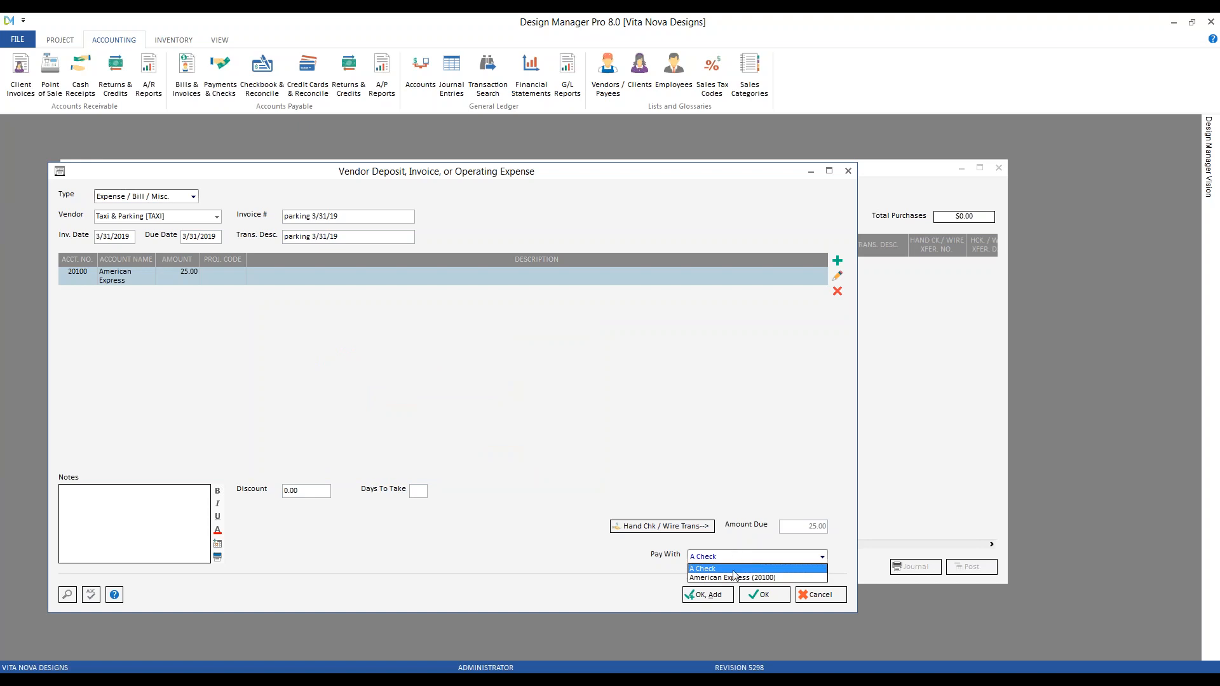
{"action": "left_click", "coordinate": [737, 580]}
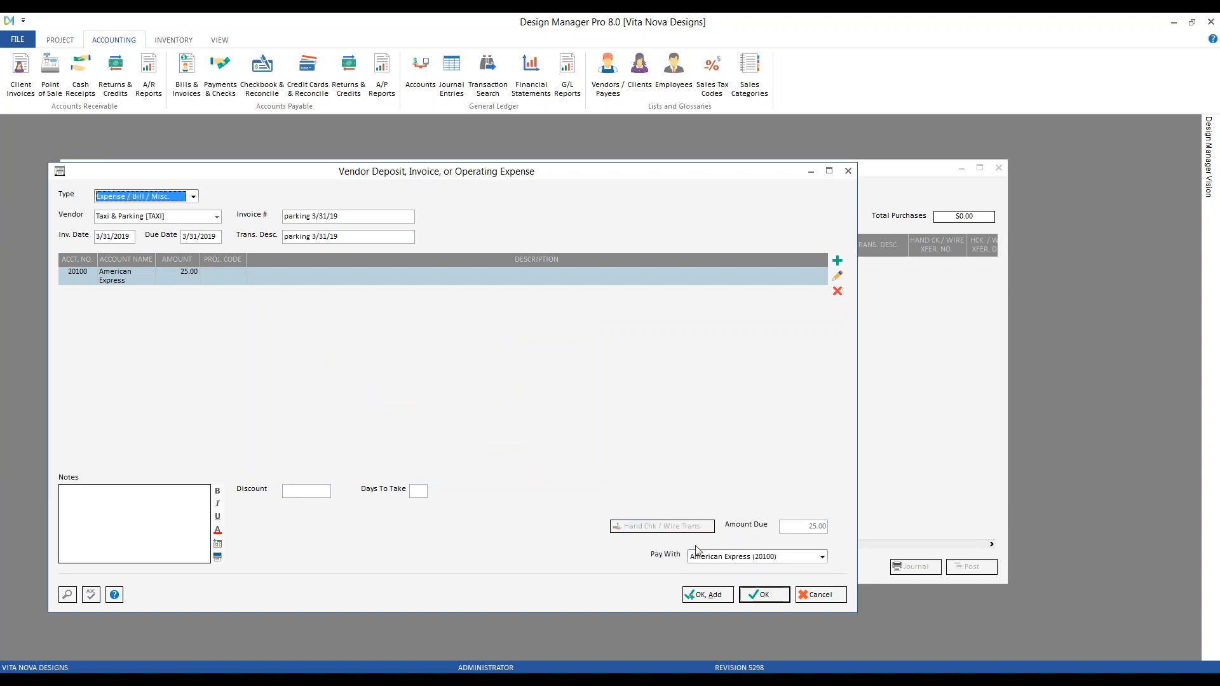
{"action": "left_click", "coordinate": [765, 595]}
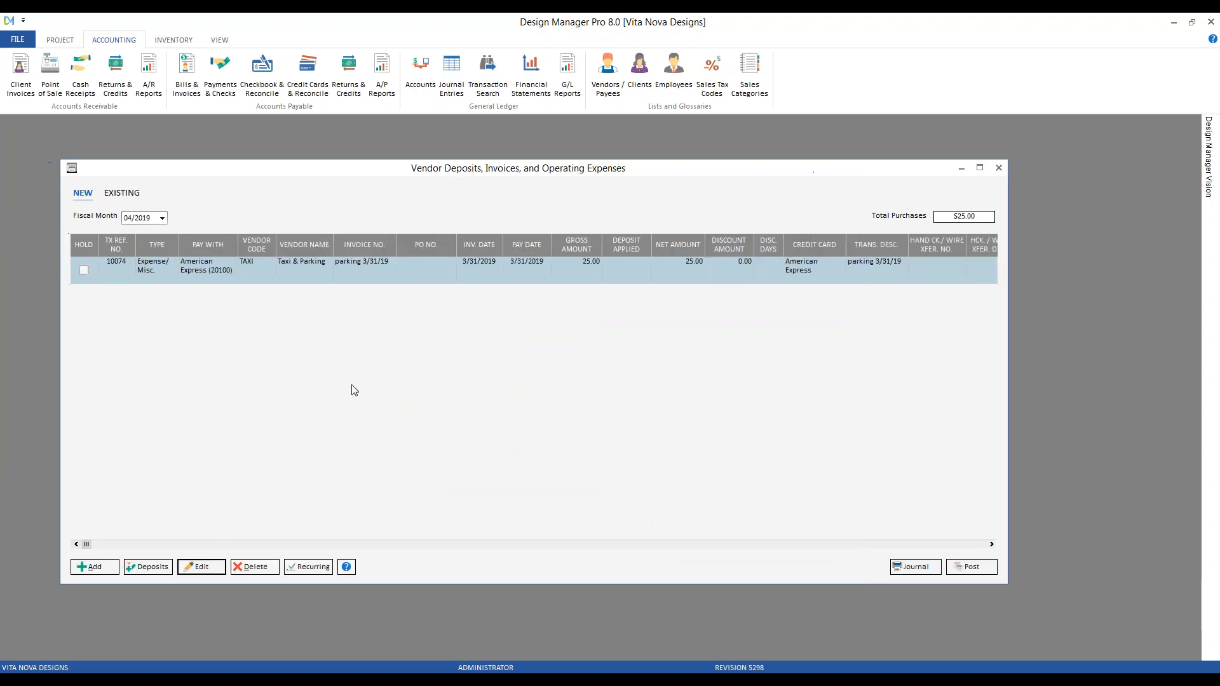
{"action": "left_click", "coordinate": [162, 218]}
{"action": "left_click", "coordinate": [162, 231]}
{"action": "left_click", "coordinate": [140, 231]}
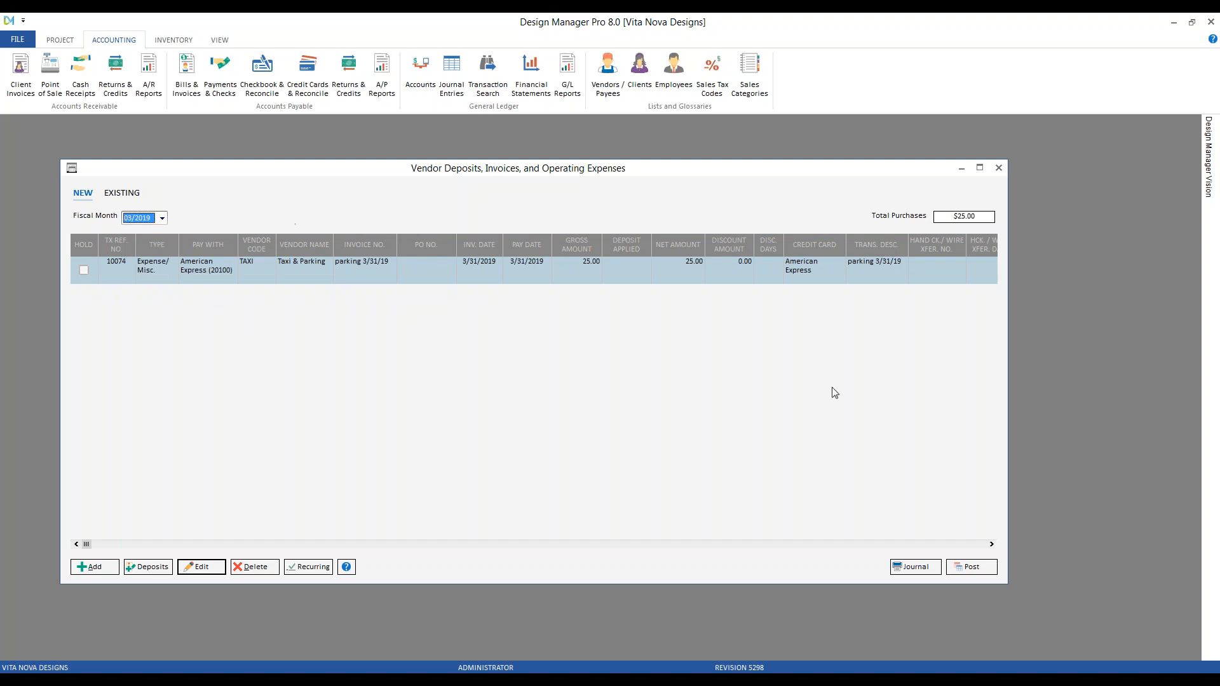
{"action": "left_click", "coordinate": [987, 568]}
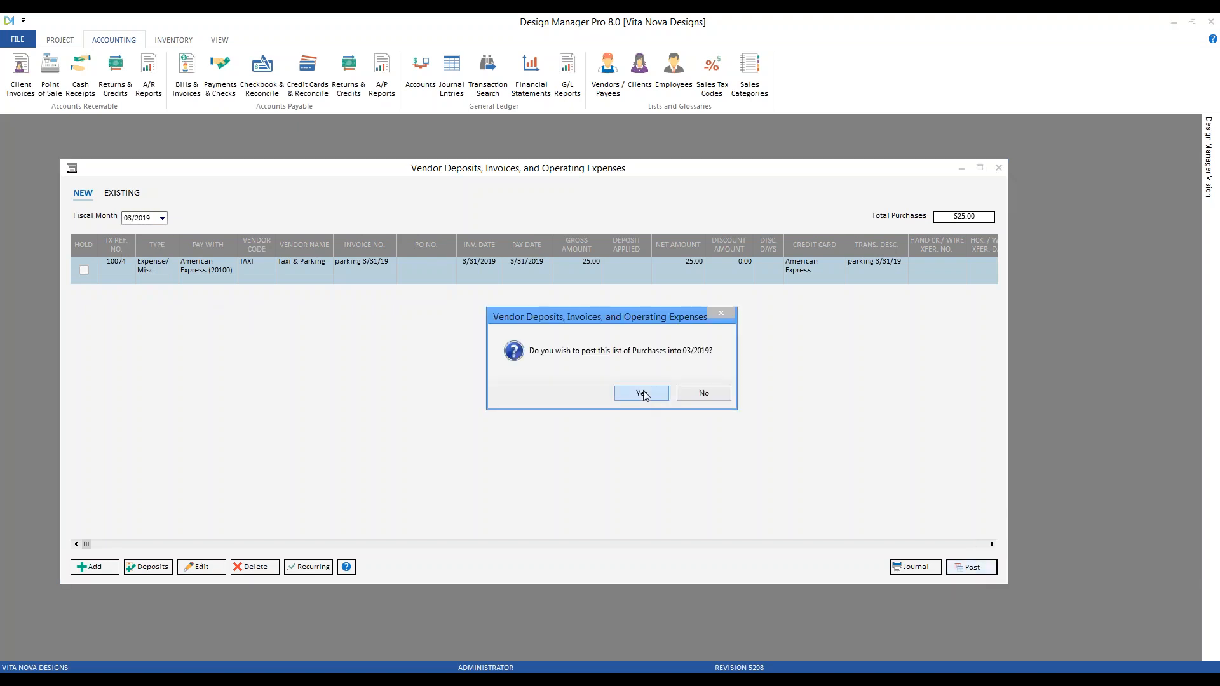
{"action": "left_click", "coordinate": [643, 394]}
{"action": "left_click", "coordinate": [999, 168]}
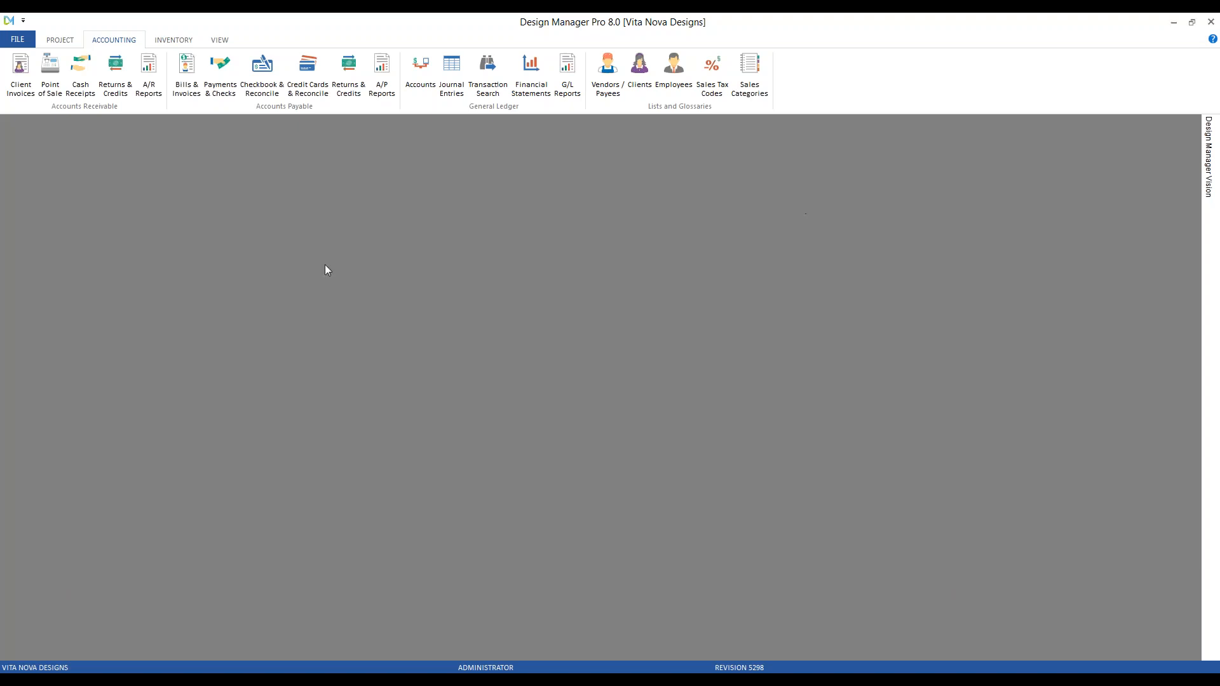
Review the March 2019 AmEx entries (renewal fee, parking, finance charge), then show April 2019
{"action": "left_click", "coordinate": [307, 73]}
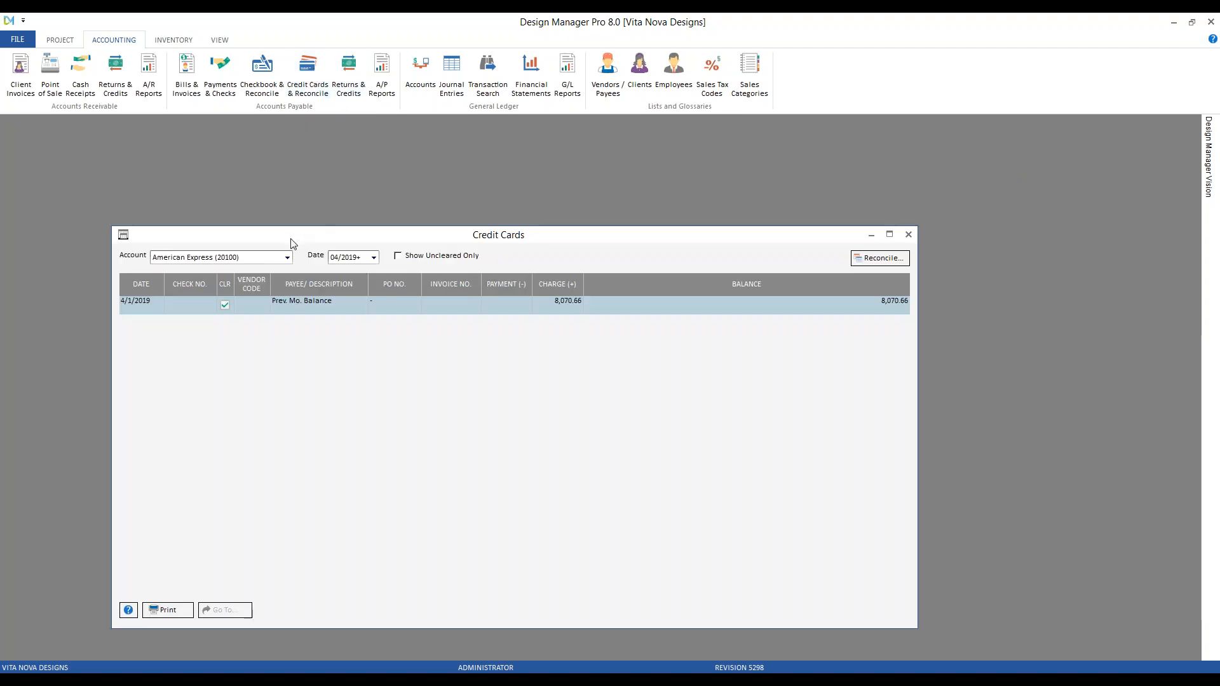
{"action": "left_click", "coordinate": [356, 257]}
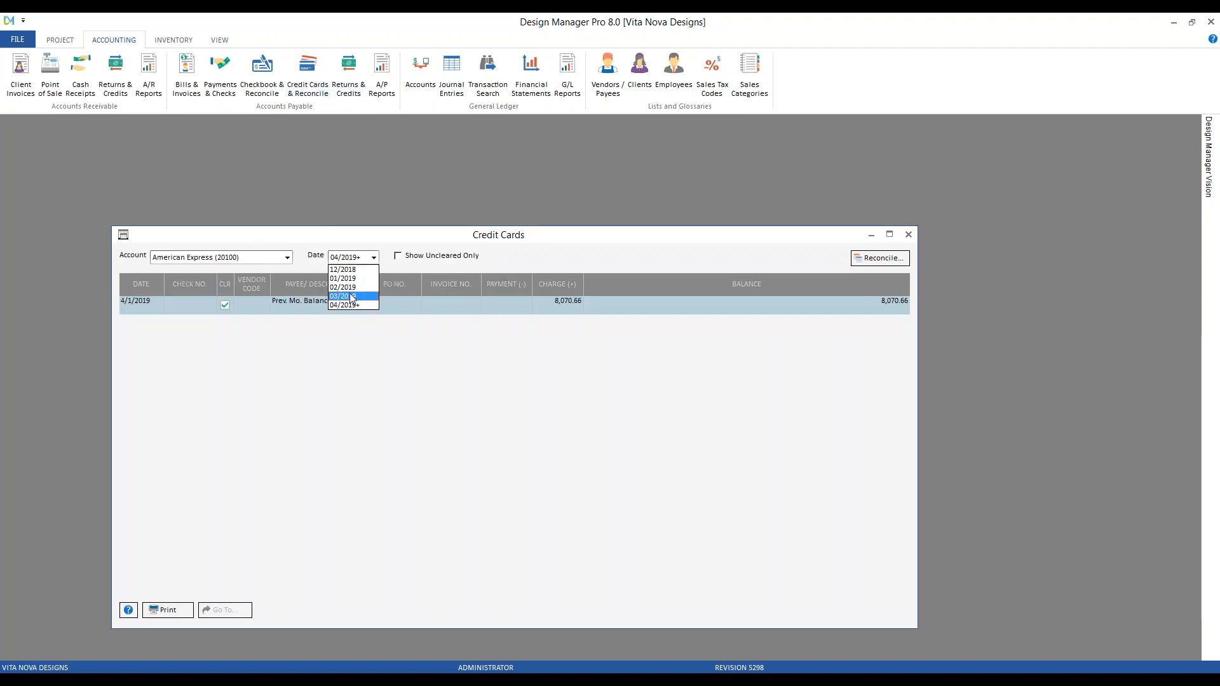
{"action": "left_click", "coordinate": [352, 296]}
{"action": "left_click", "coordinate": [329, 530]}
{"action": "left_click", "coordinate": [294, 562]}
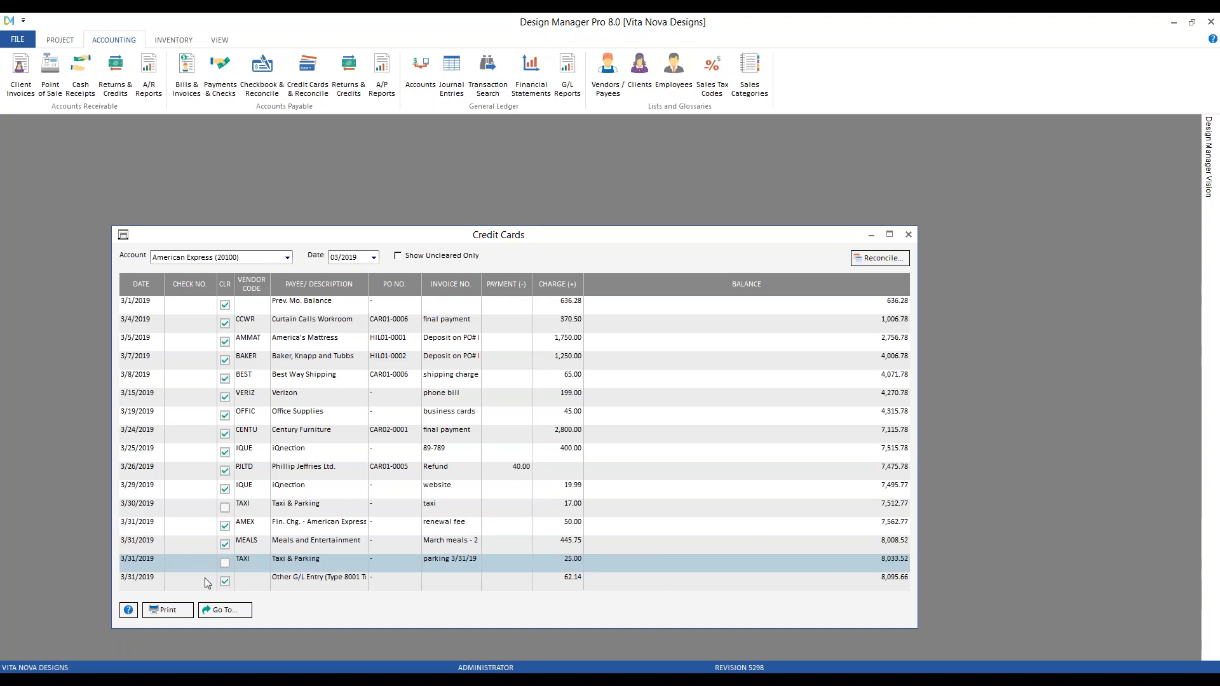
{"action": "left_click", "coordinate": [875, 582]}
{"action": "left_click", "coordinate": [356, 258]}
{"action": "left_click", "coordinate": [355, 306]}
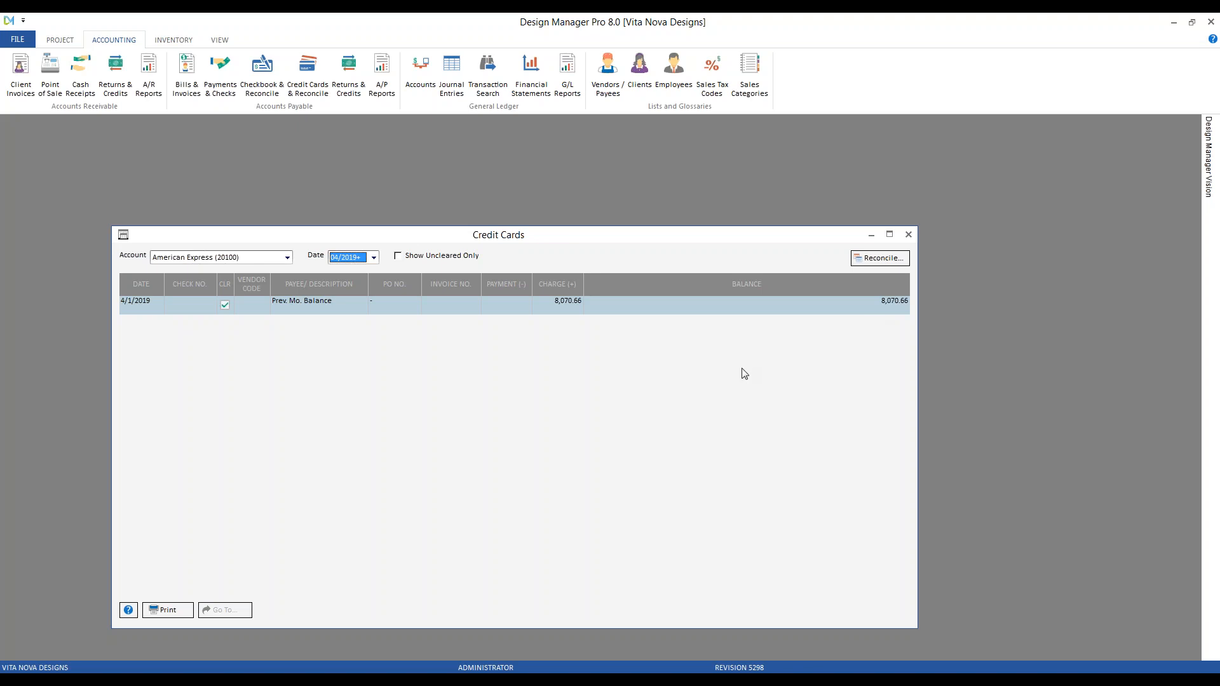
Search transactions for amount 25 and go to the source of entry 10074
{"action": "left_click", "coordinate": [487, 67]}
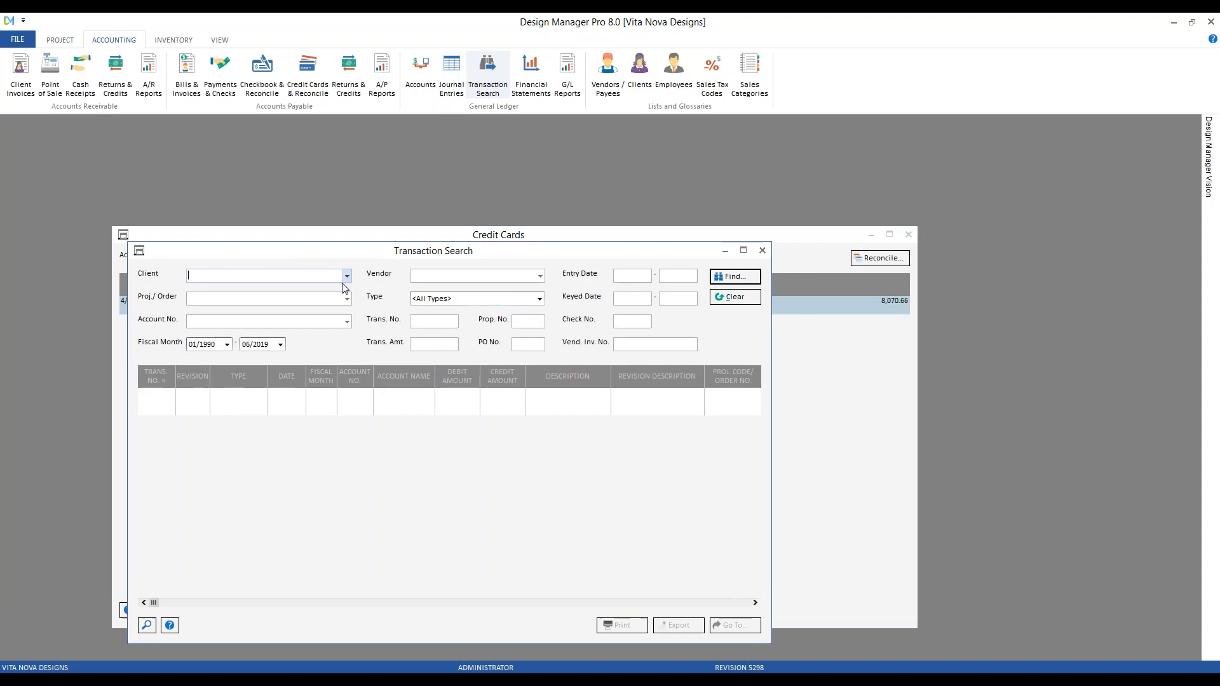
{"action": "left_click", "coordinate": [449, 341]}
{"action": "type", "text": "25"}
{"action": "key", "text": "Return"}
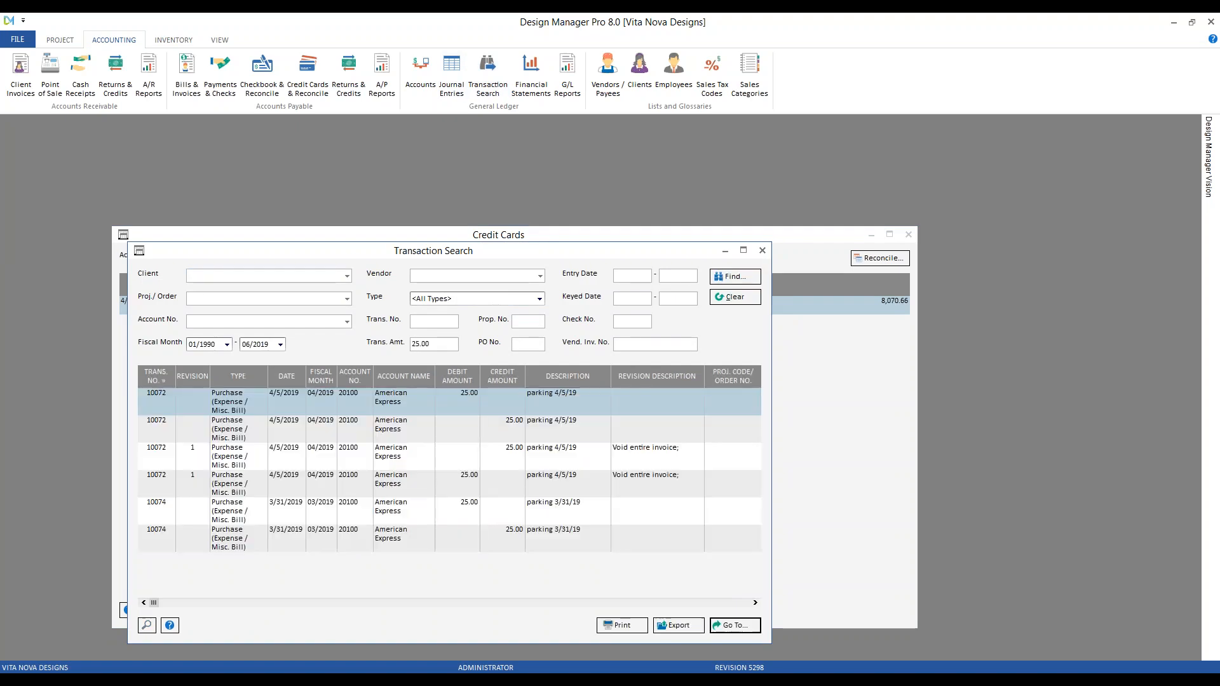
{"action": "left_click", "coordinate": [477, 517]}
{"action": "left_click", "coordinate": [731, 626]}
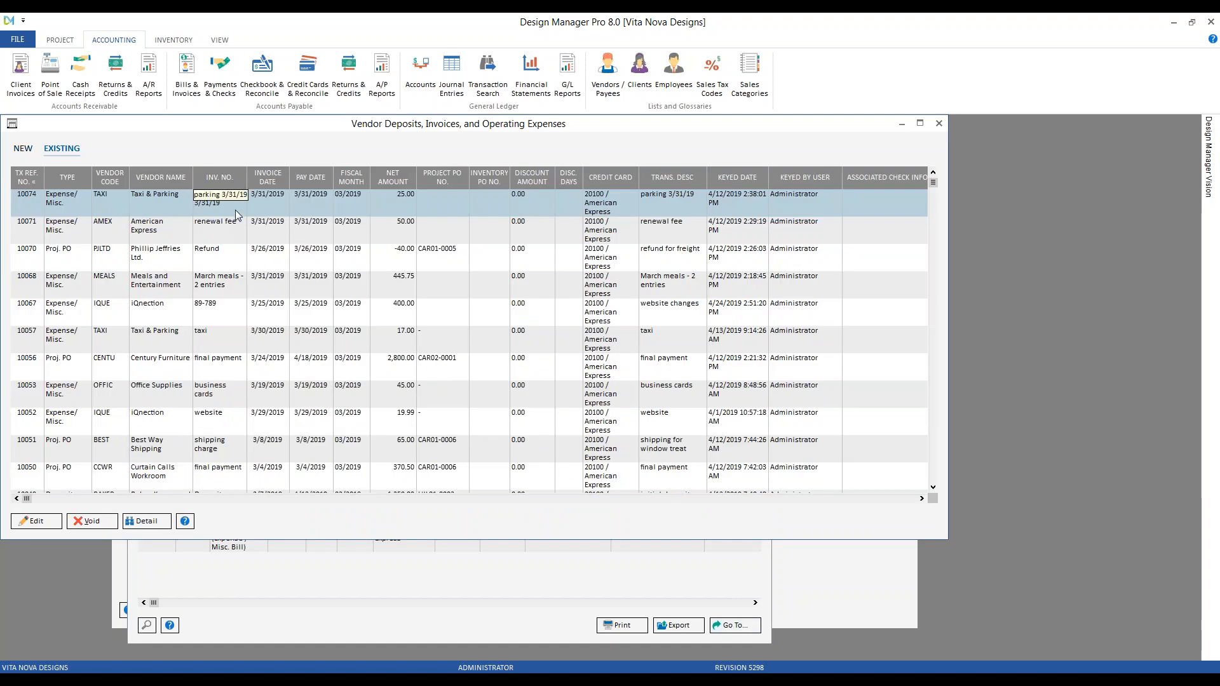
Recode the $25.00 parking line on expense 10074 to Travel & Transportation 62600
{"action": "left_click", "coordinate": [56, 524]}
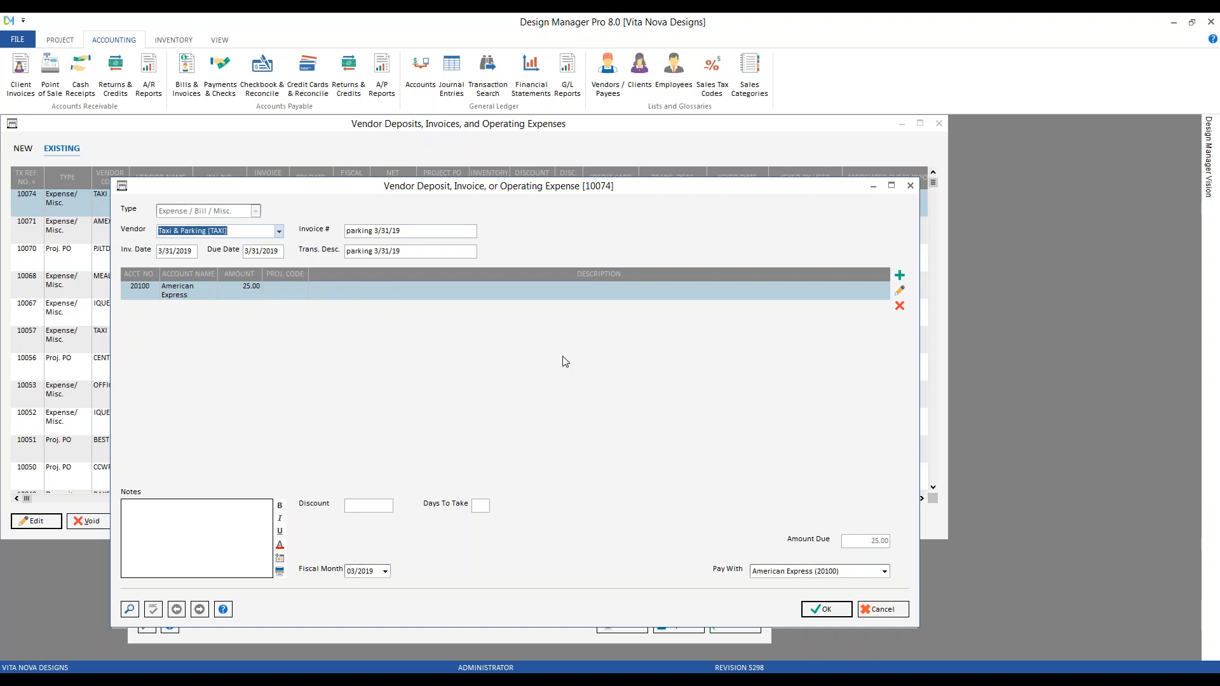
{"action": "left_click", "coordinate": [901, 292]}
{"action": "left_click_drag", "start_coordinate": [81, 125], "coordinate": [287, 211]}
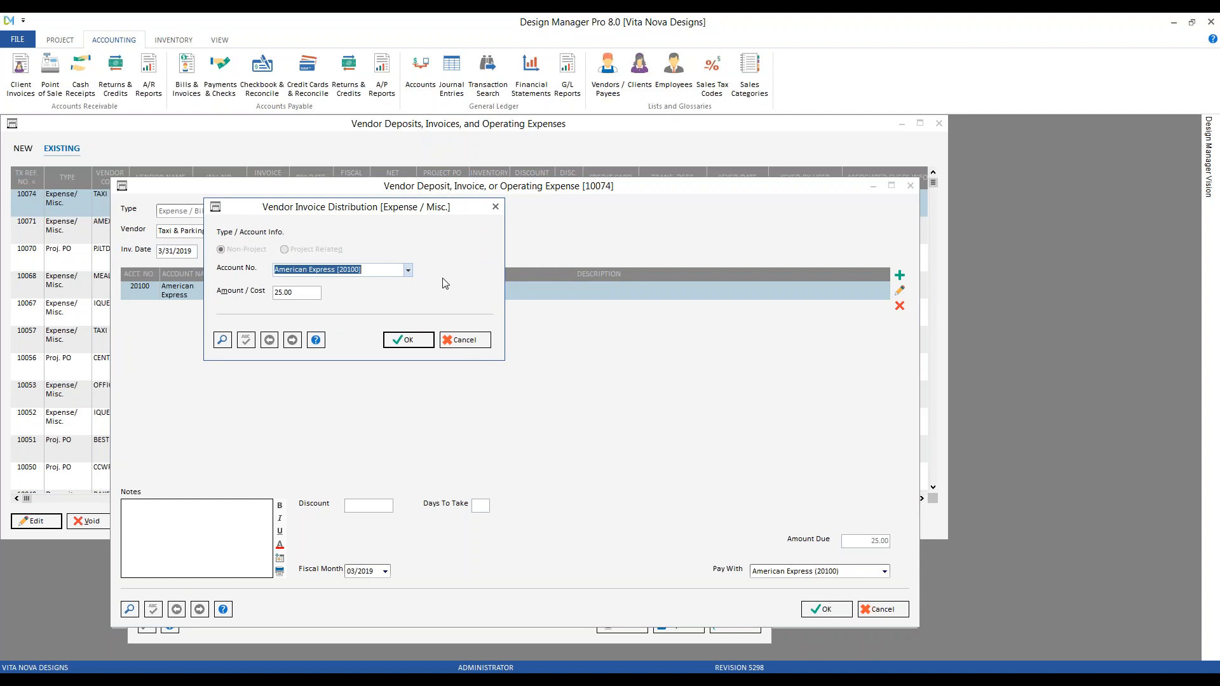
{"action": "left_click", "coordinate": [408, 270]}
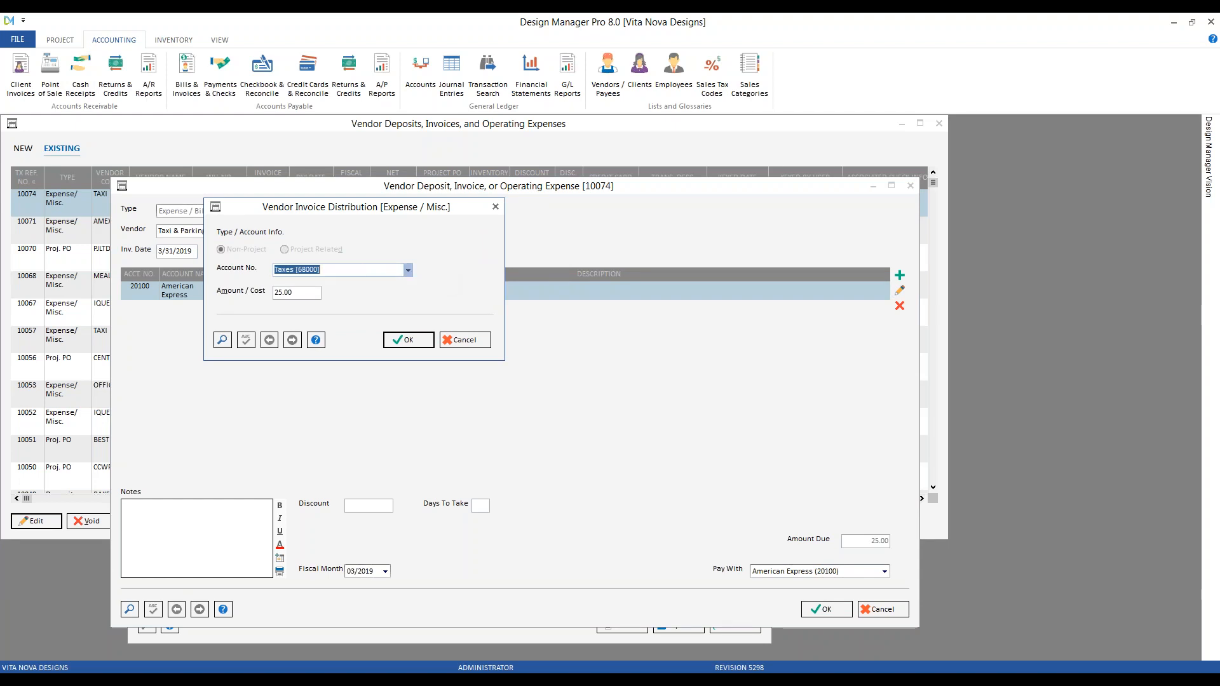
{"action": "left_click", "coordinate": [381, 303]}
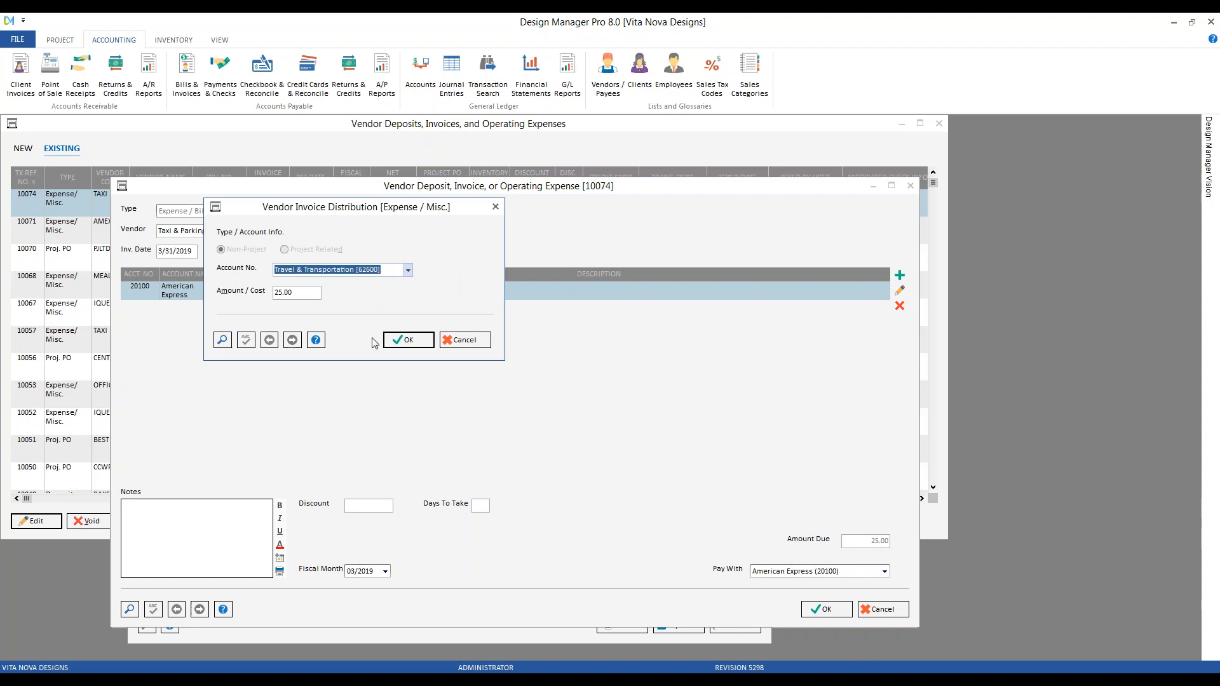
{"action": "left_click", "coordinate": [402, 340]}
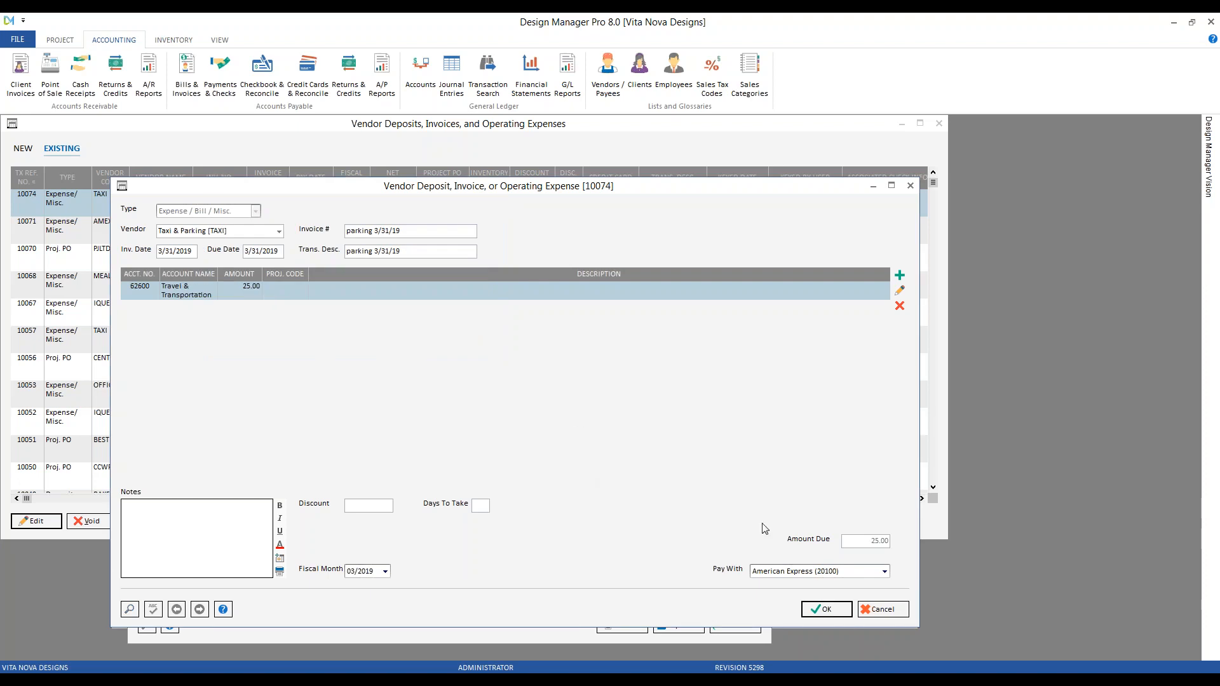
Save the edited expense and close the vendor expenses and transaction search windows
{"action": "left_click", "coordinate": [828, 609]}
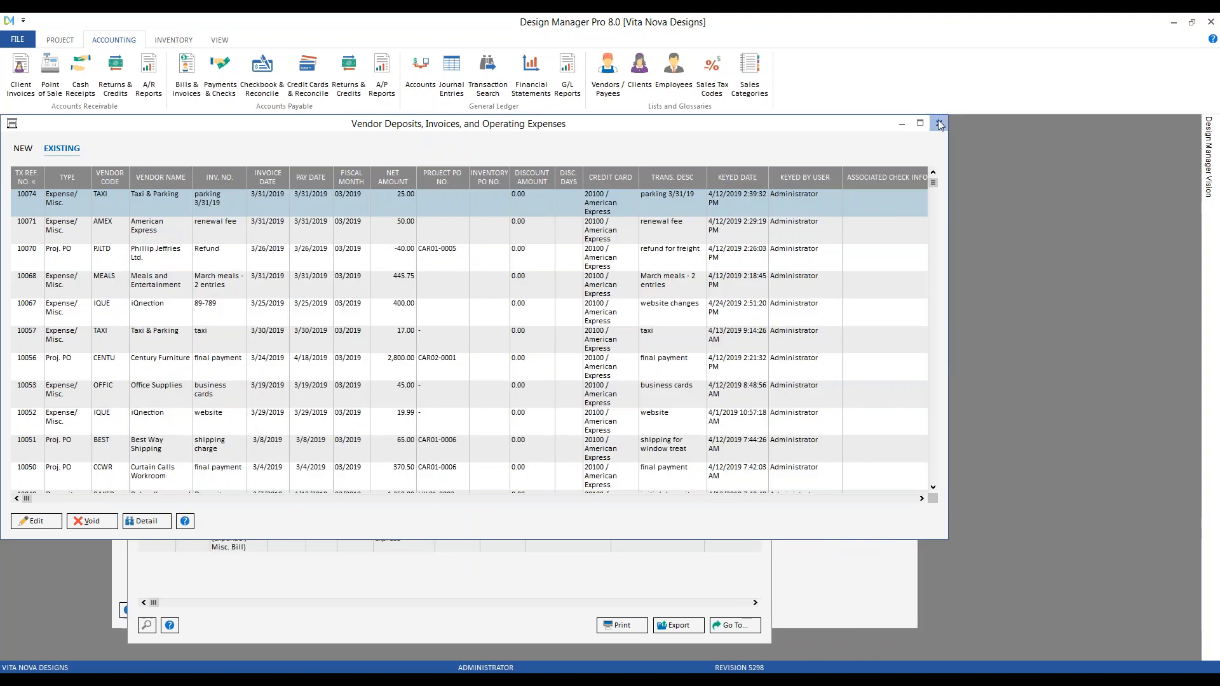
{"action": "left_click", "coordinate": [940, 124]}
{"action": "left_click", "coordinate": [763, 251]}
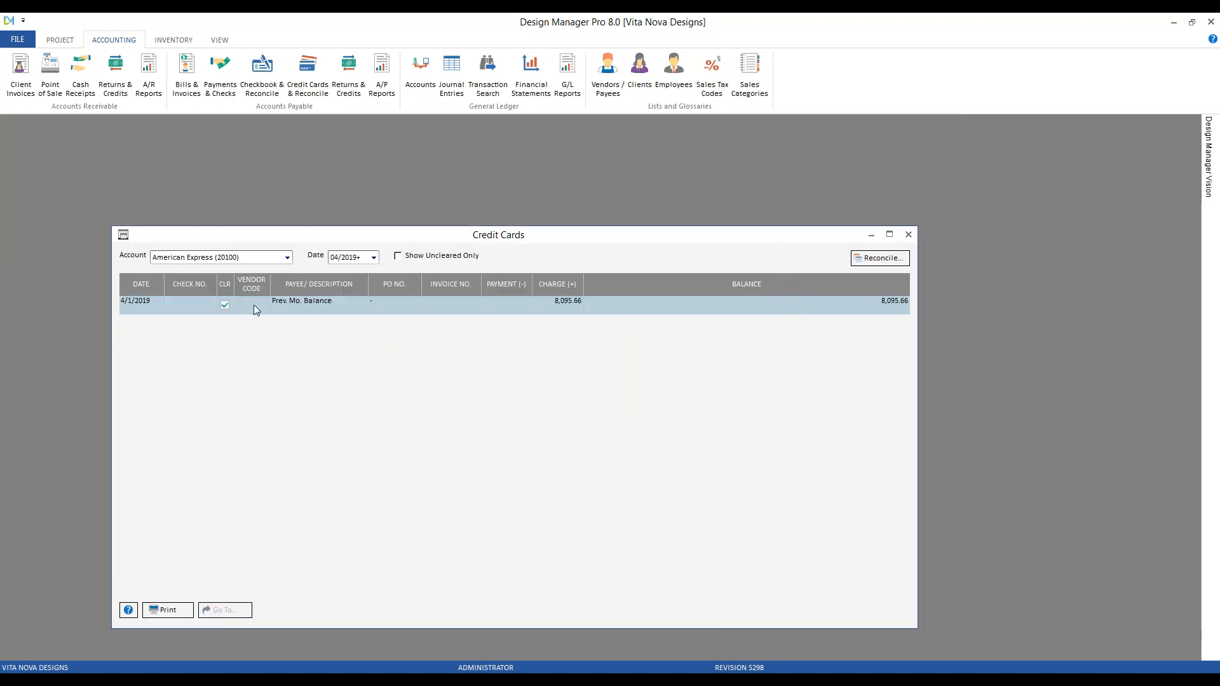
Check the March 2019 rows including the 3/31 G/L entry, restore 04/2019+, and close the register
{"action": "left_click", "coordinate": [354, 307]}
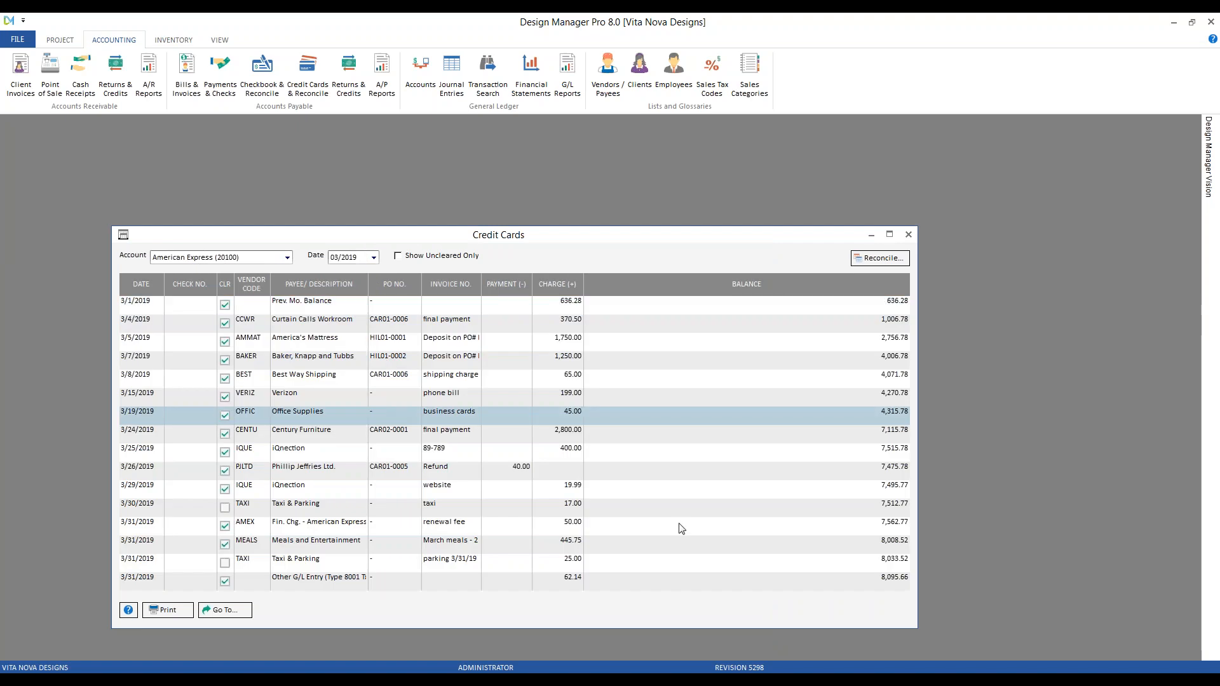
{"action": "left_click", "coordinate": [768, 582]}
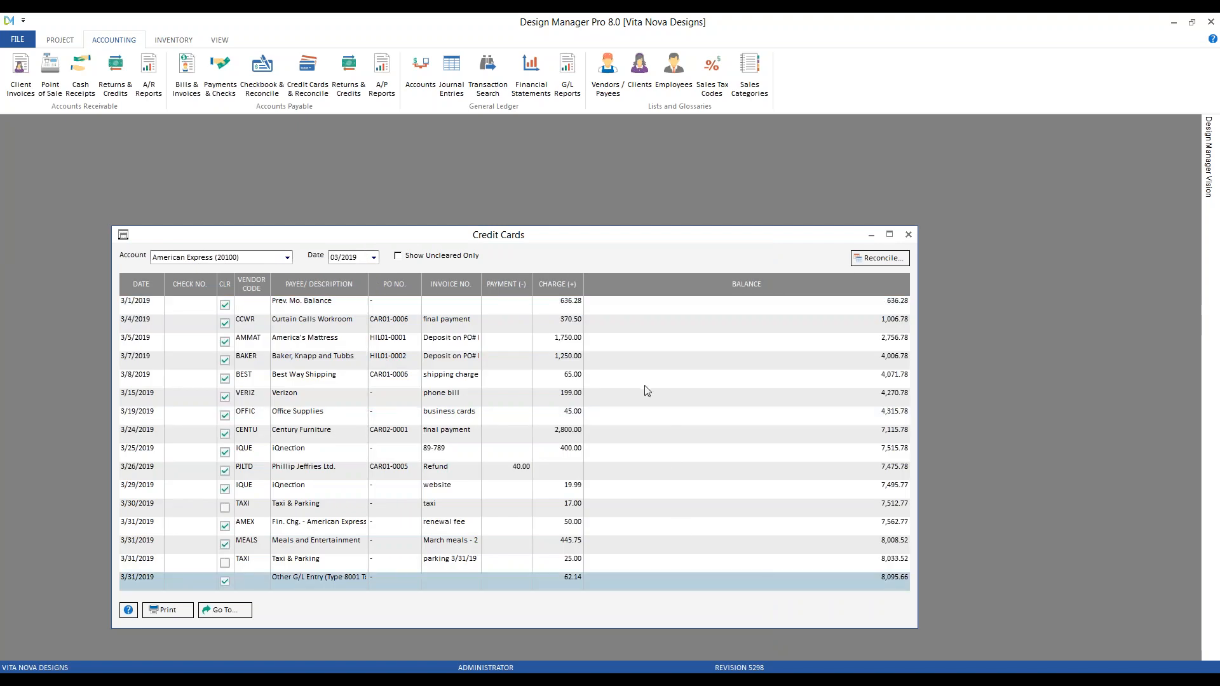
{"action": "left_click", "coordinate": [356, 257]}
{"action": "left_click", "coordinate": [347, 305]}
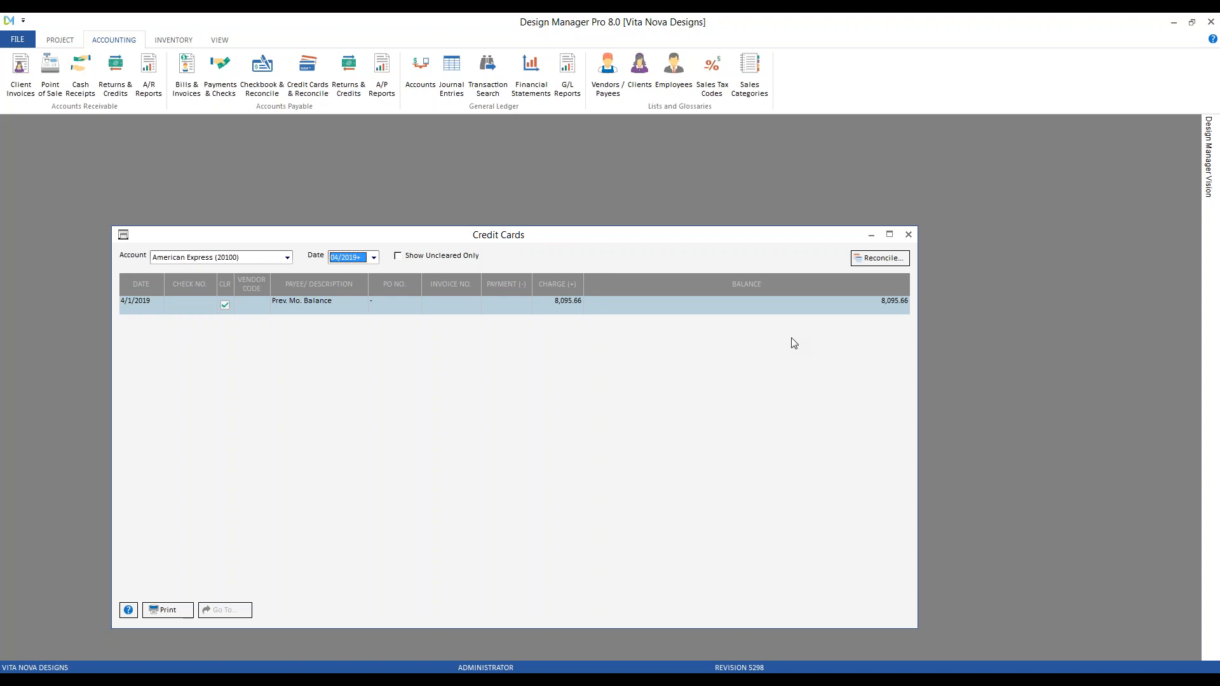
{"action": "left_click", "coordinate": [909, 234]}
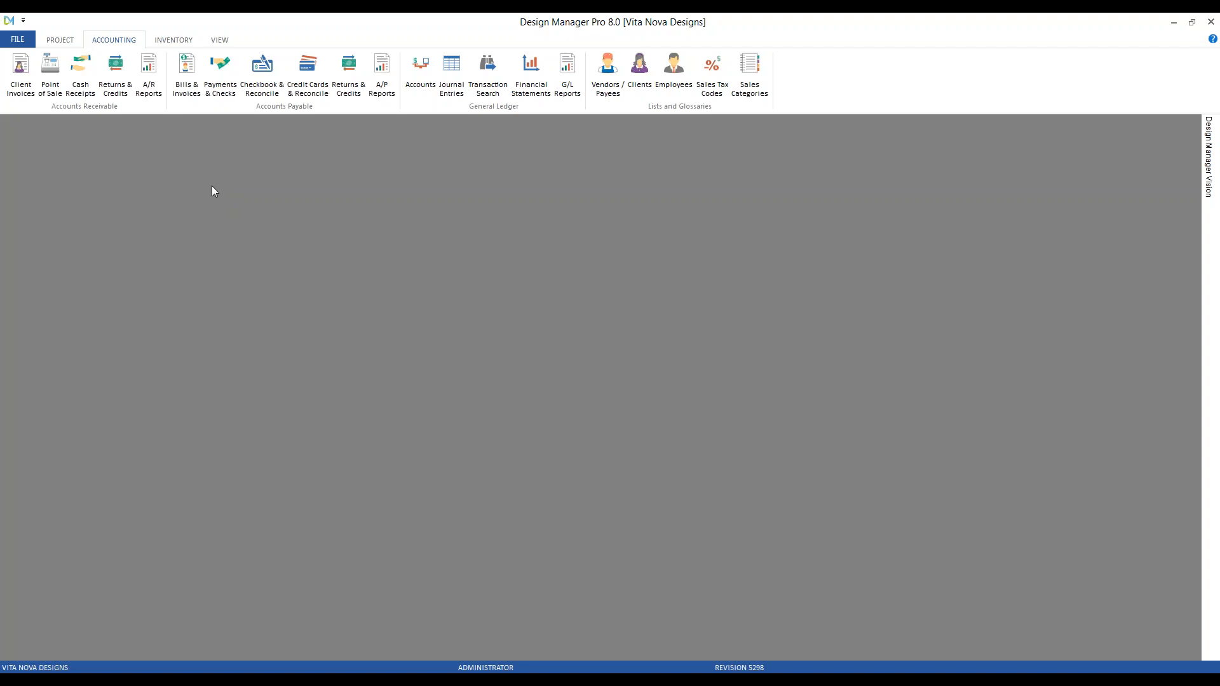
Start an AMEX Card expense, invoice and description 'march 2019 balance', dated 3/31
{"action": "left_click", "coordinate": [181, 76]}
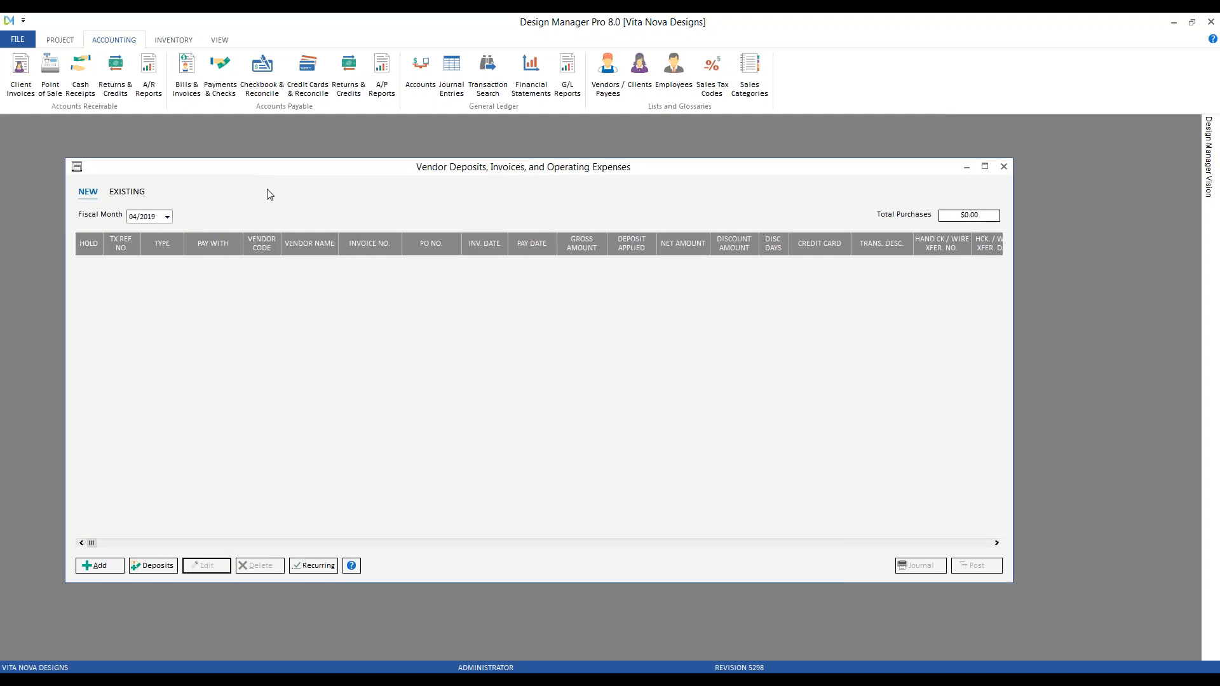
{"action": "left_click", "coordinate": [97, 565]}
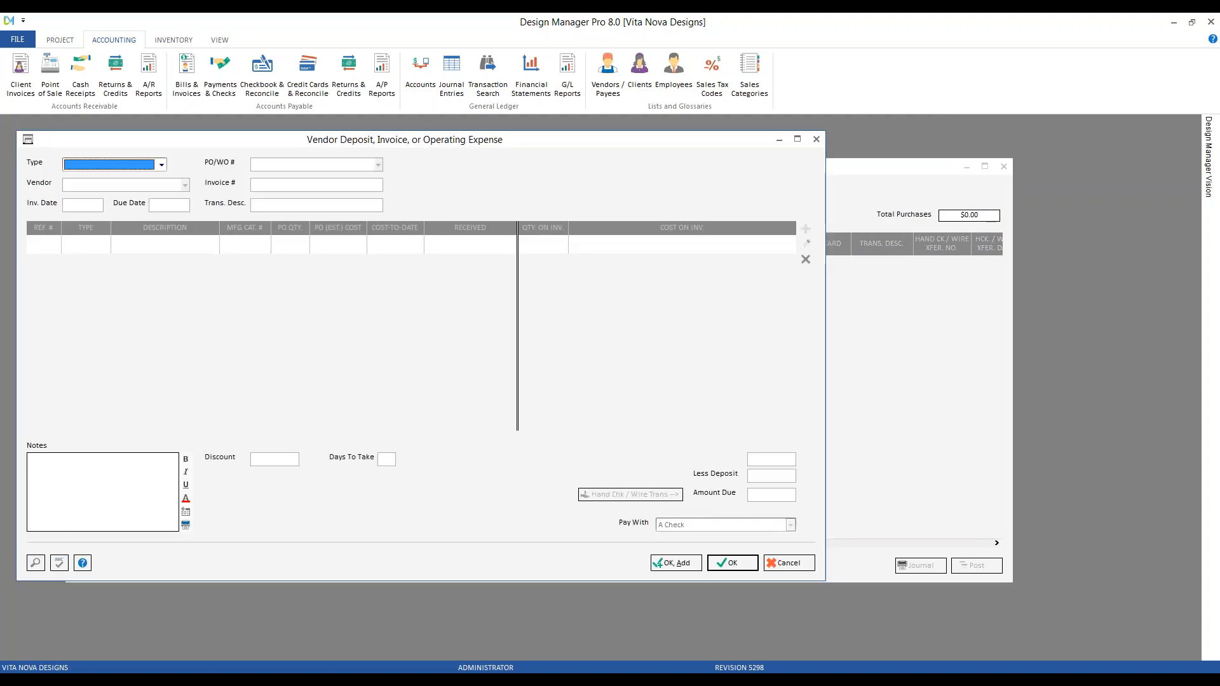
{"action": "left_click", "coordinate": [185, 185]}
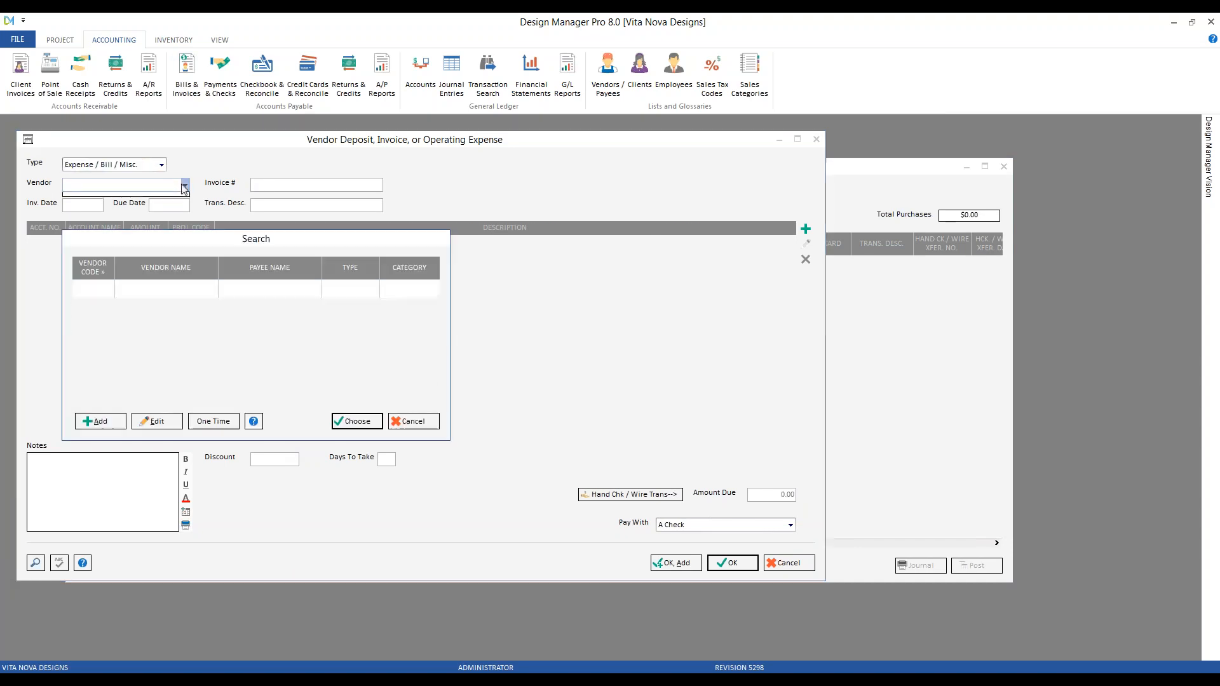
{"action": "double_click", "coordinate": [151, 344]}
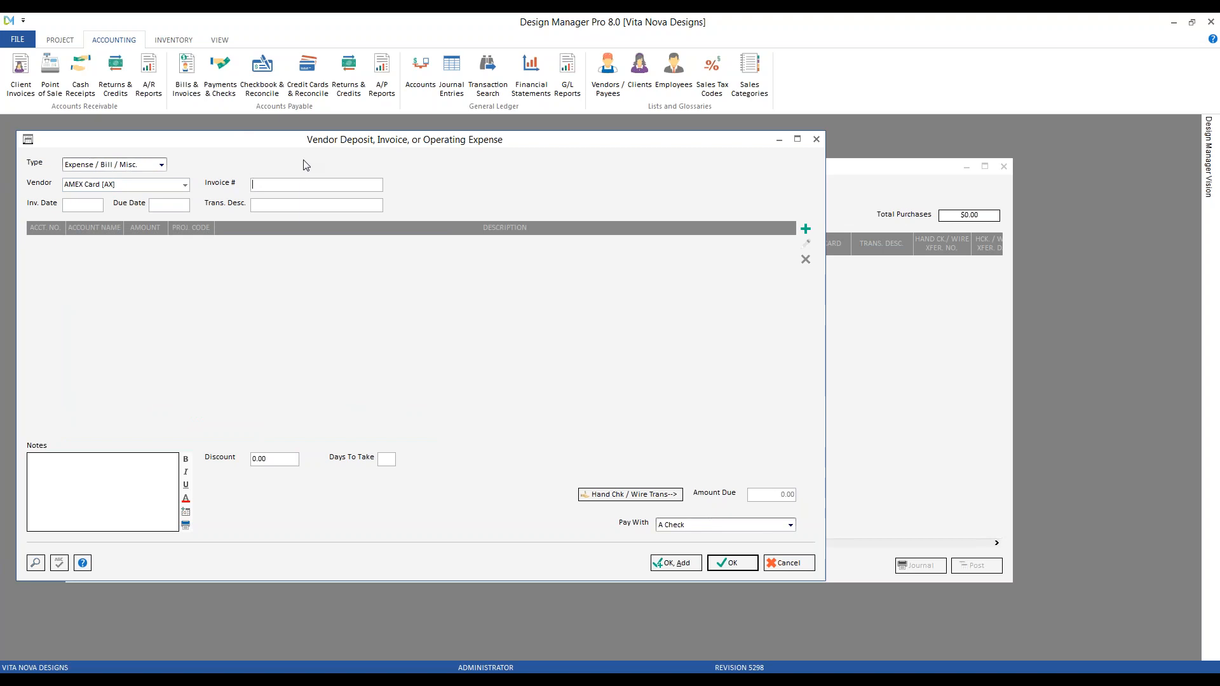
{"action": "type", "text": "march 2019 balance3/31"}
{"action": "key", "text": "Tab"}
{"action": "key", "text": "Tab"}
{"action": "key", "text": "shift+Tab"}
{"action": "key", "text": "ctrl+c"}
{"action": "left_click", "coordinate": [291, 205]}
{"action": "right_click", "coordinate": [291, 204]}
{"action": "left_click", "coordinate": [318, 267]}
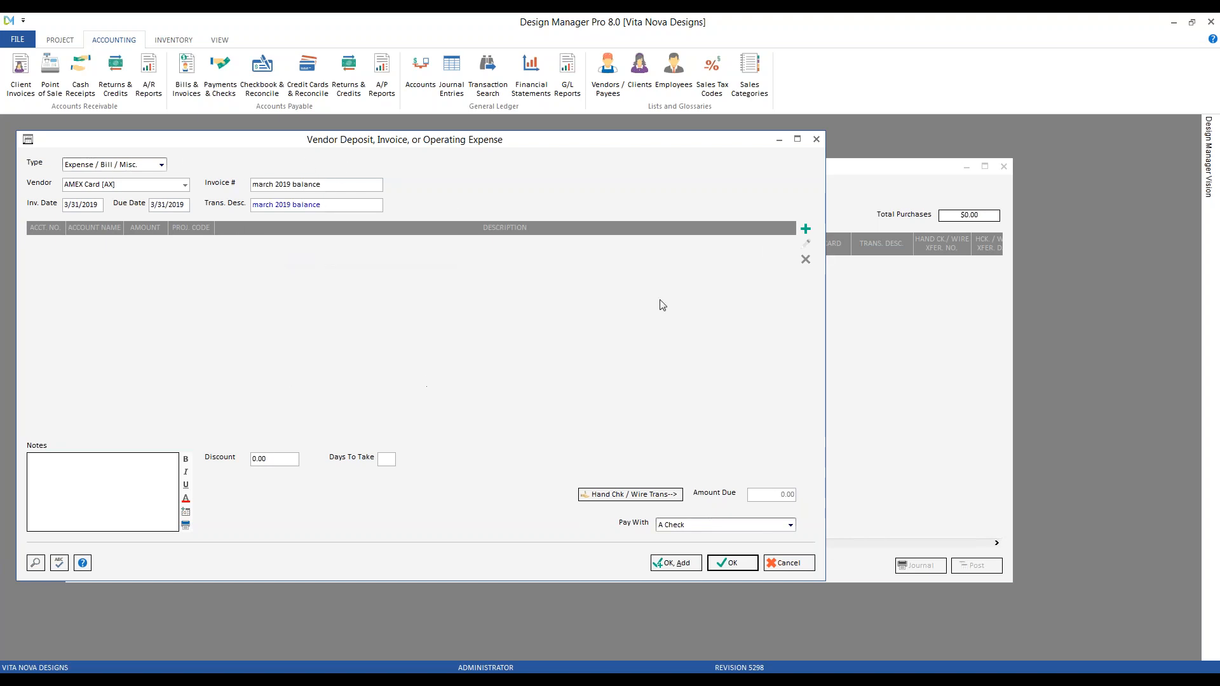
Add a 1,000.00 line to American Express 20100 and save the expense
{"action": "left_click", "coordinate": [806, 228]}
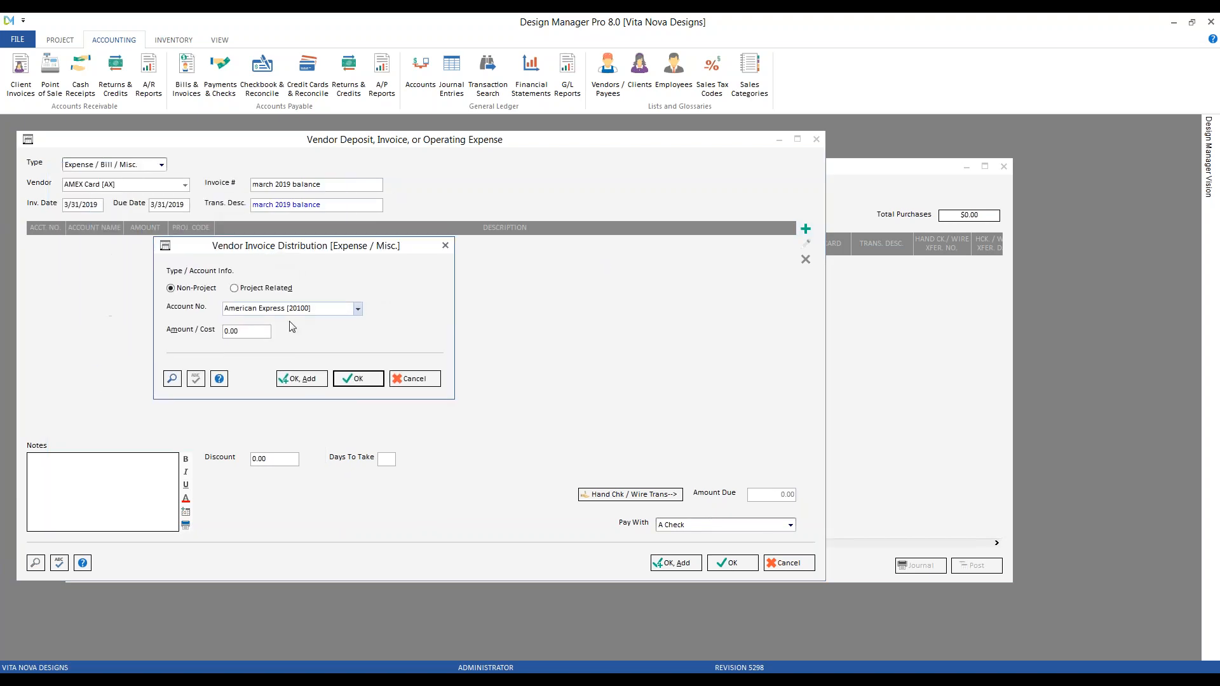
{"action": "key", "text": "Tab"}
{"action": "type", "text": "10"}
{"action": "left_click", "coordinate": [373, 379]}
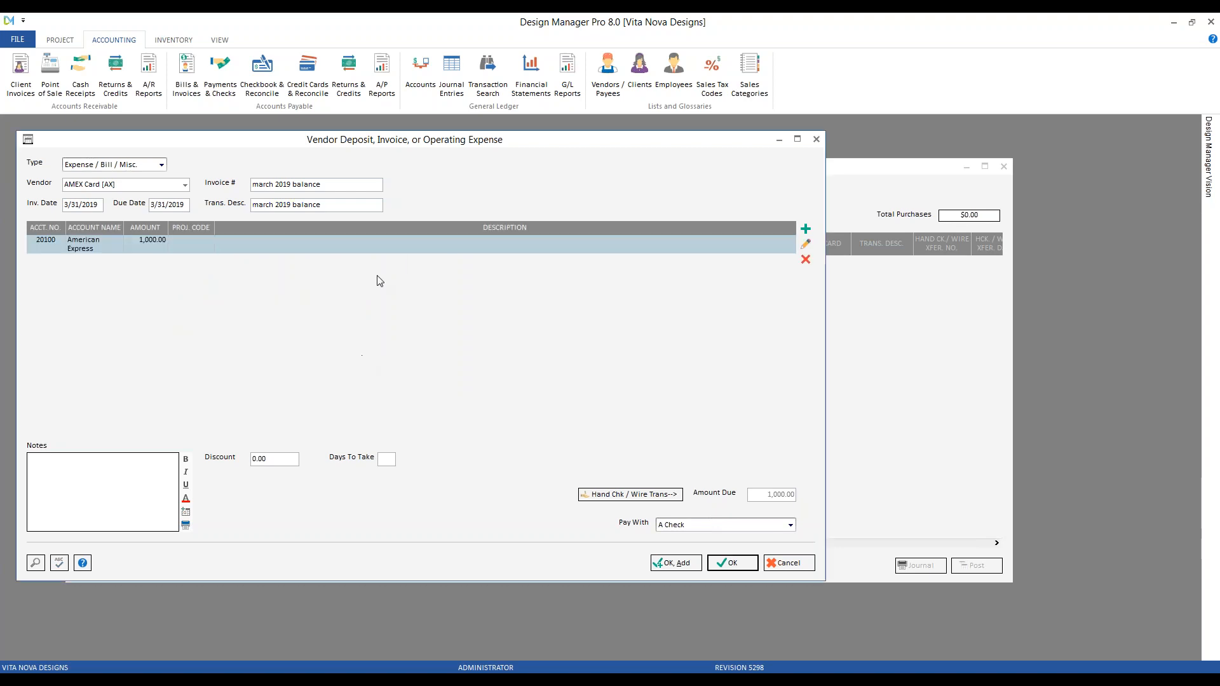
{"action": "left_click", "coordinate": [736, 563]}
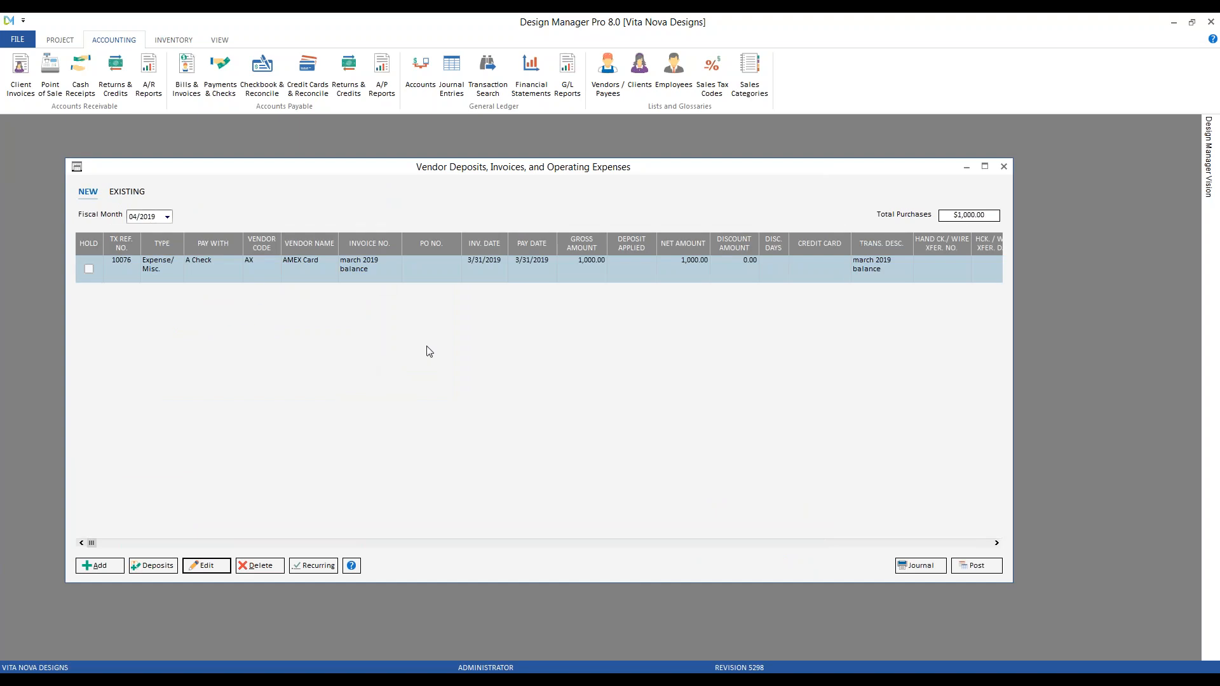
Post the $1,000.00 AMEX Card expense to fiscal month 03/2019
{"action": "left_click", "coordinate": [151, 219]}
{"action": "left_click", "coordinate": [143, 234]}
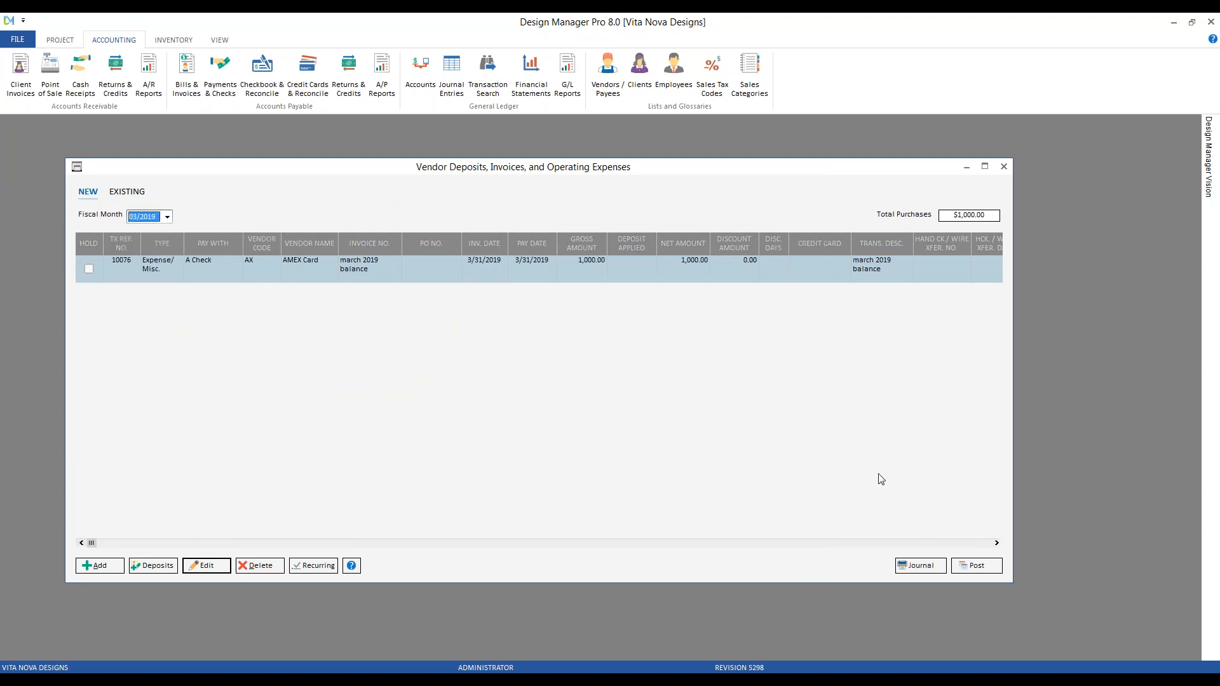
{"action": "left_click", "coordinate": [974, 567]}
{"action": "left_click", "coordinate": [652, 395]}
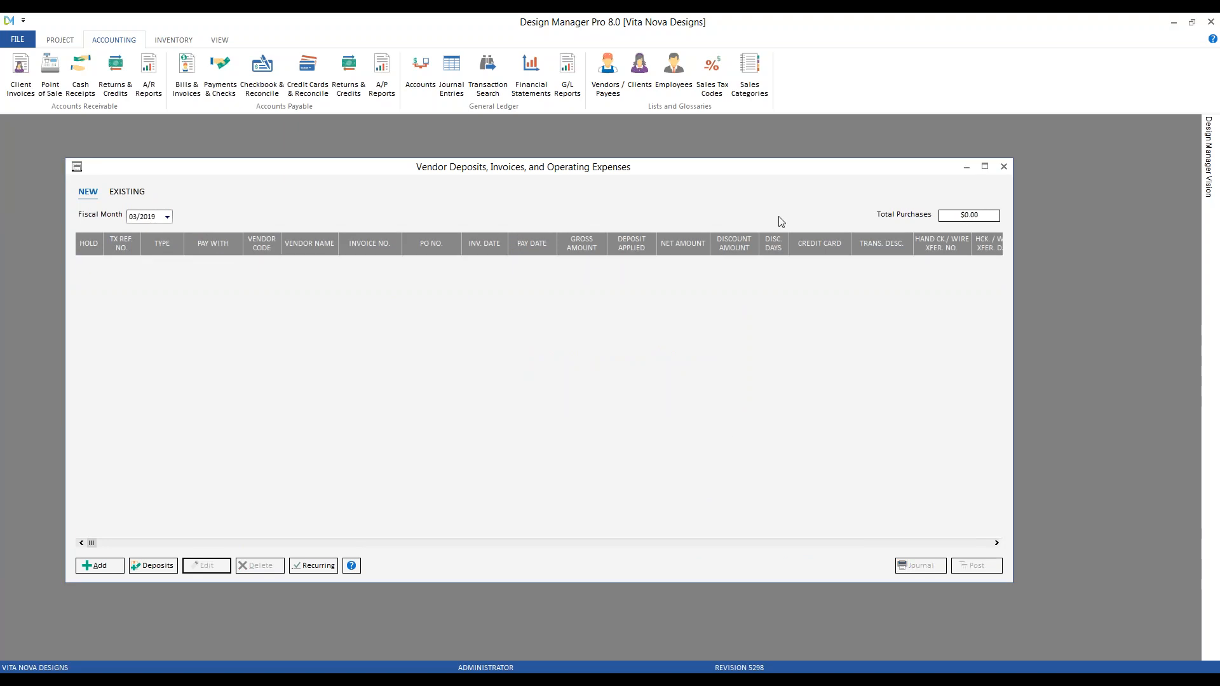
{"action": "left_click", "coordinate": [1004, 167]}
Show the American Express register for March 2019 and select the Best Way Shipping and Phillip Jeffries lines
{"action": "left_click", "coordinate": [308, 71]}
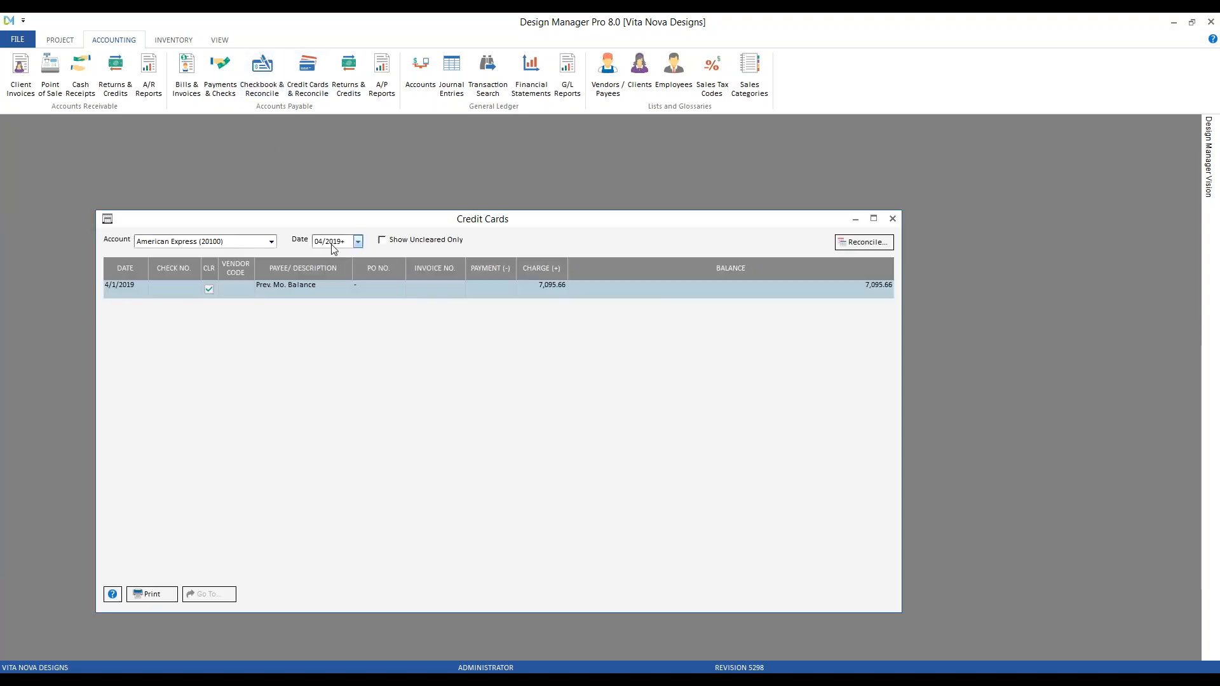
{"action": "left_click", "coordinate": [343, 241]}
{"action": "left_click", "coordinate": [341, 279]}
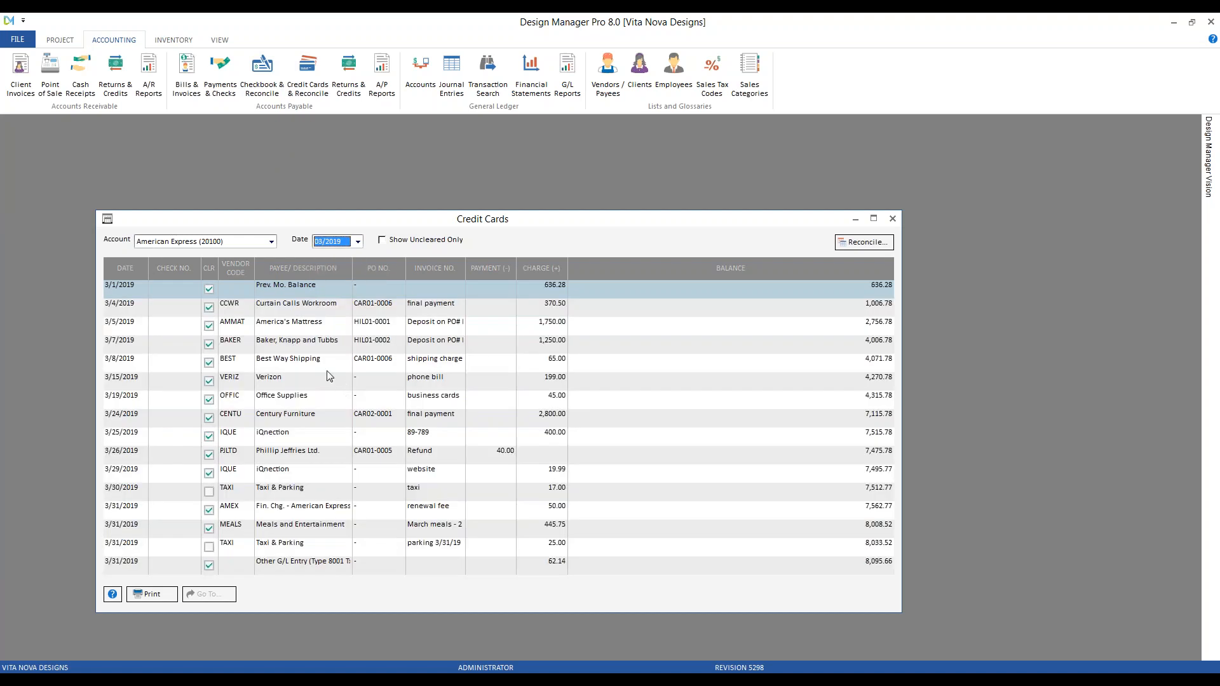
{"action": "left_click", "coordinate": [326, 367]}
{"action": "left_click", "coordinate": [426, 456]}
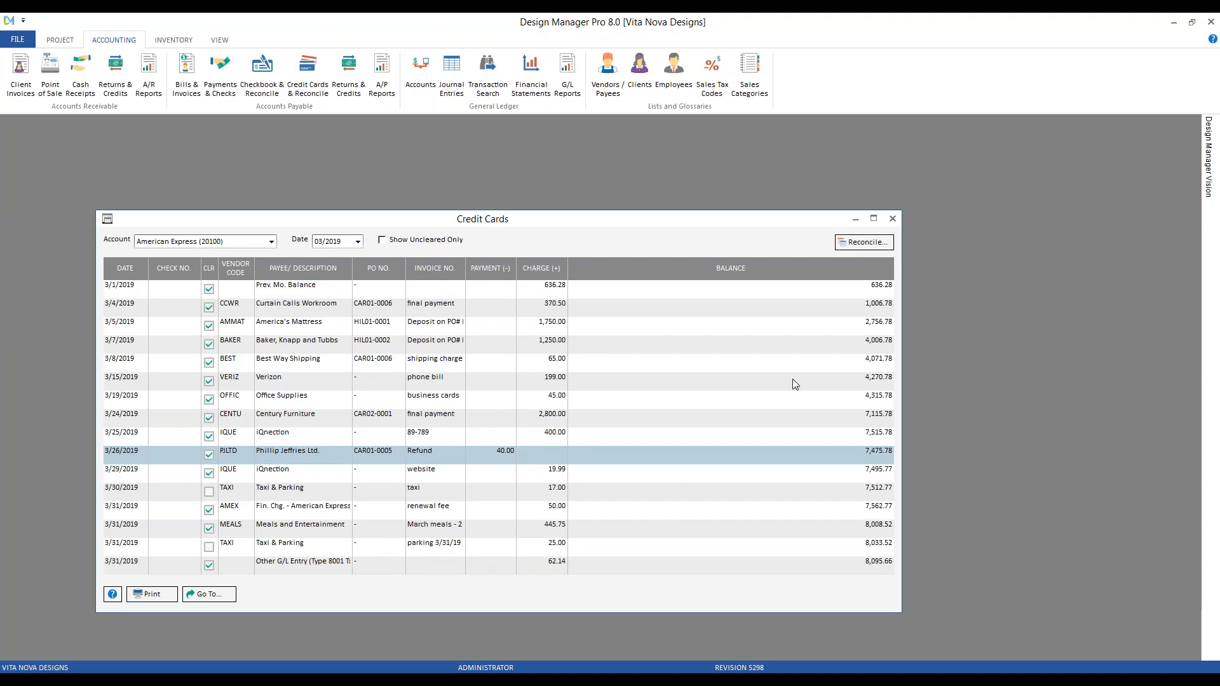
{"action": "left_click", "coordinate": [869, 246]}
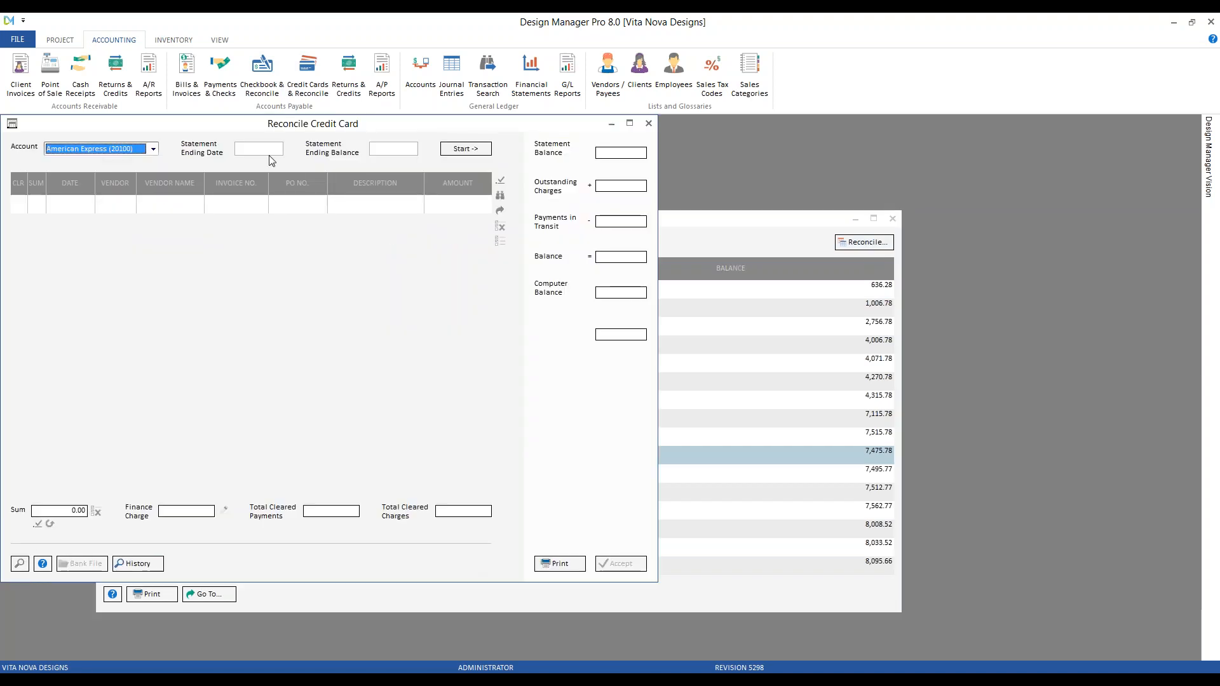
{"action": "key", "text": "Tab"}
{"action": "key", "text": "Tab"}
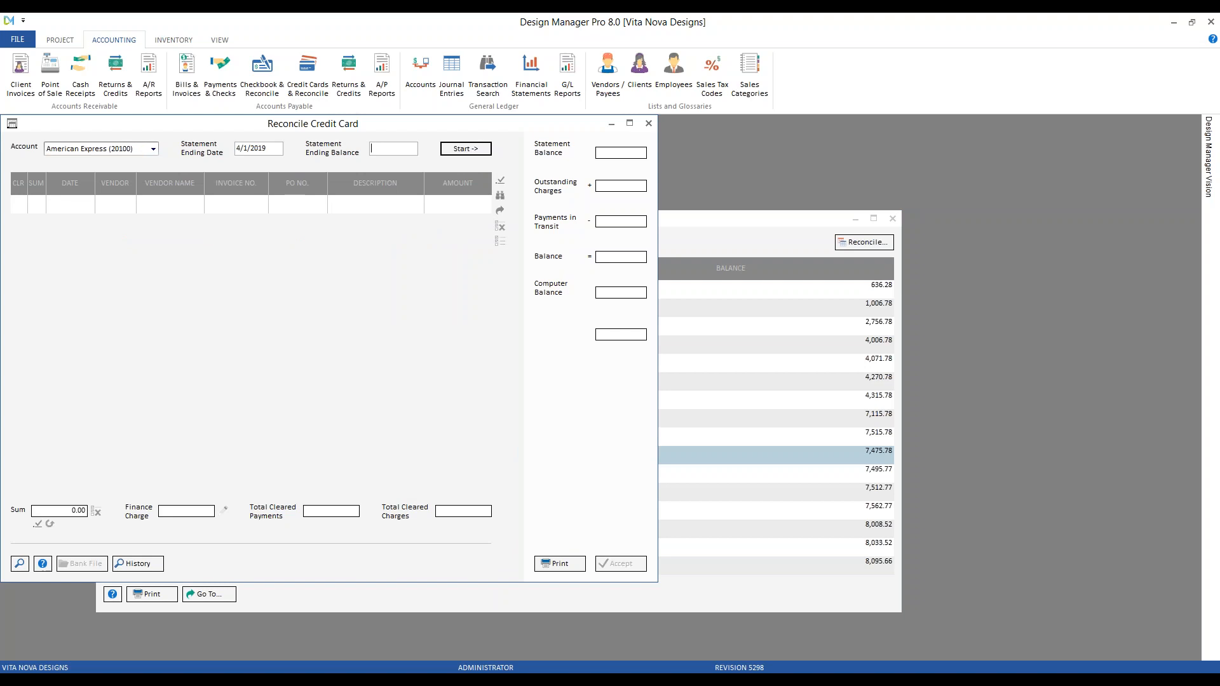
{"action": "key", "text": "Tab"}
{"action": "left_click", "coordinate": [742, 401]}
{"action": "type", "text": "4,"}
{"action": "type", "text": "000"}
{"action": "key", "text": "Return"}
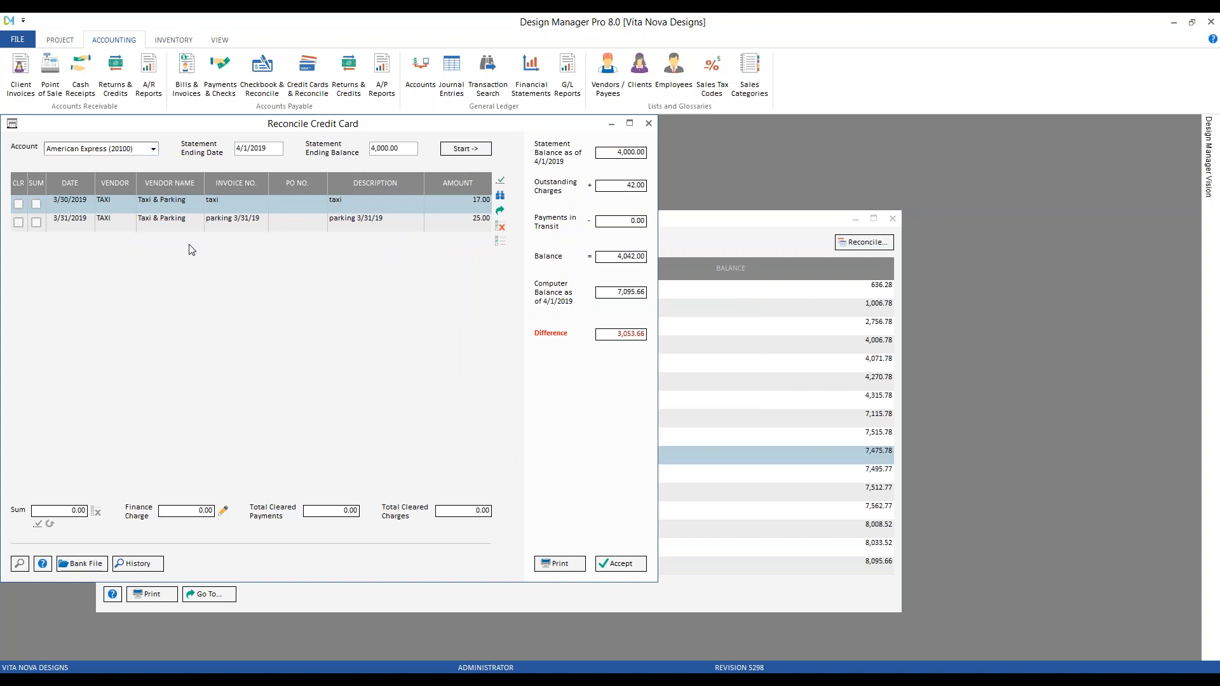
{"action": "left_click", "coordinate": [648, 123]}
{"action": "left_click", "coordinate": [408, 349]}
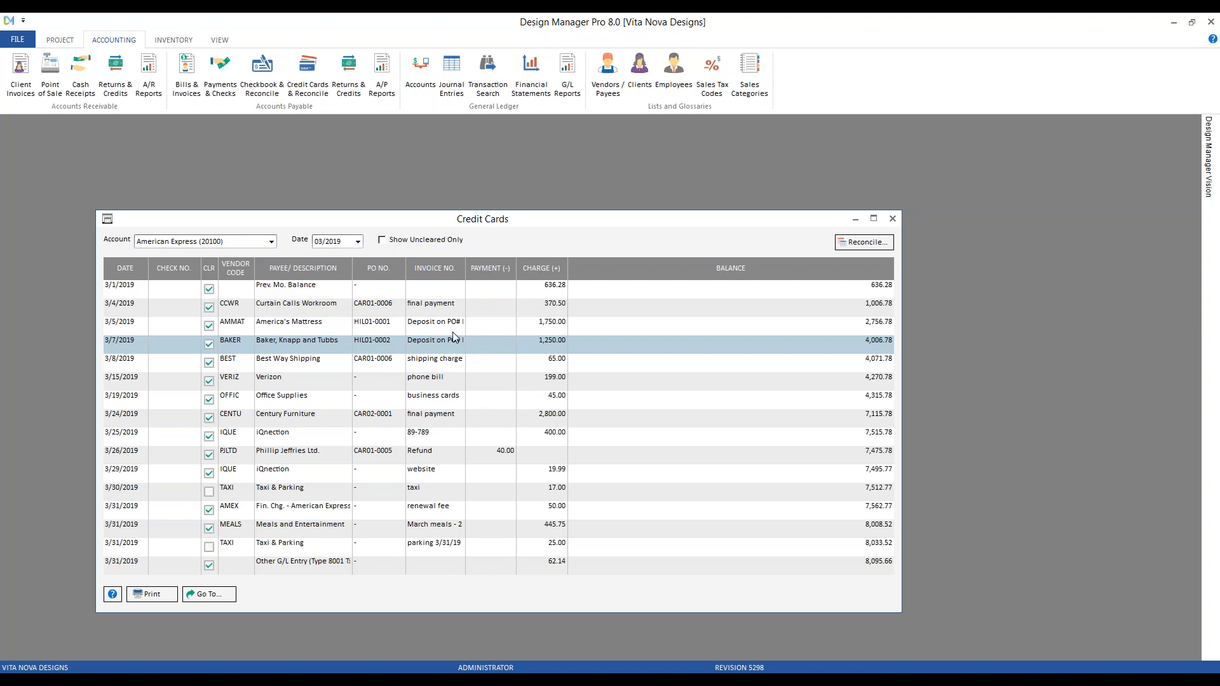
Open the Account Glossary and view the 20100 American Express account details without changes
{"action": "left_click", "coordinate": [186, 75]}
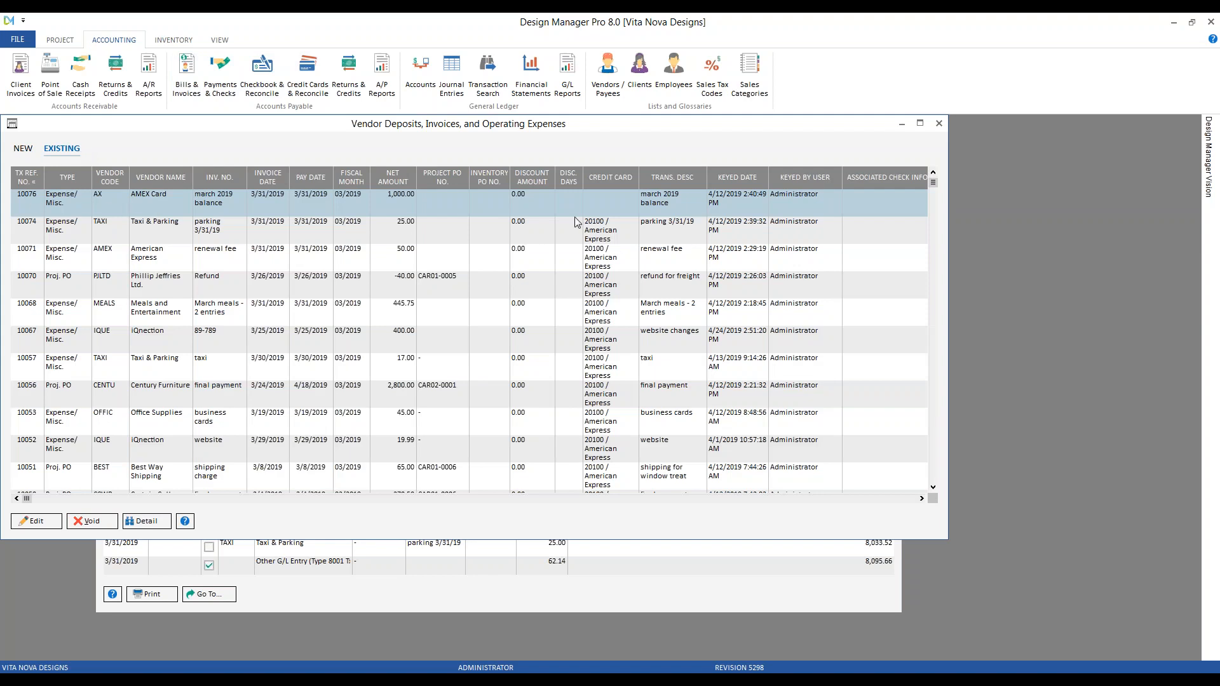
{"action": "left_click", "coordinate": [939, 123]}
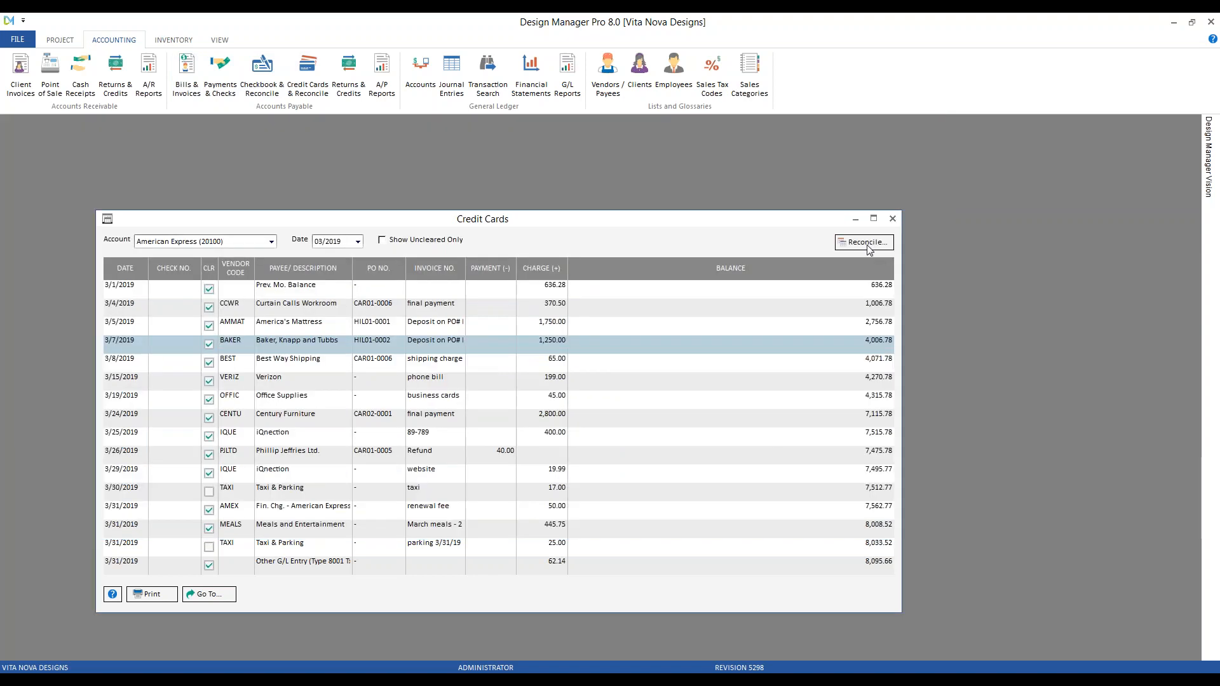
{"action": "left_click", "coordinate": [421, 80]}
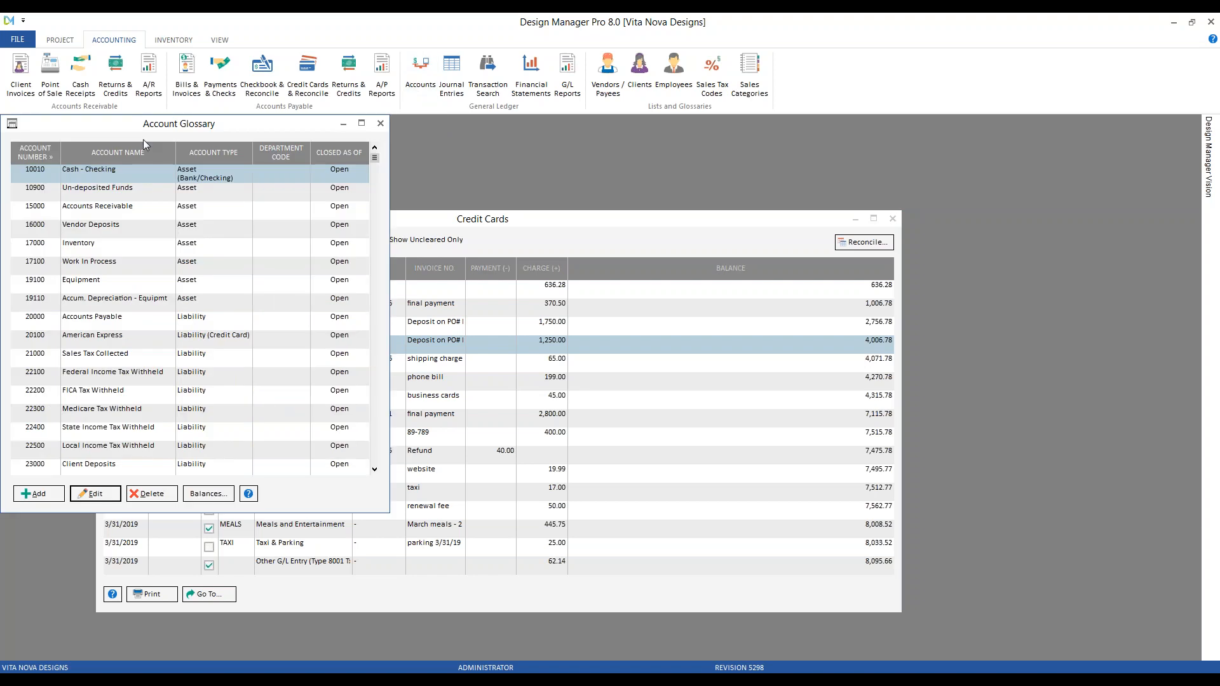
{"action": "left_click", "coordinate": [142, 344]}
{"action": "double_click", "coordinate": [140, 342]}
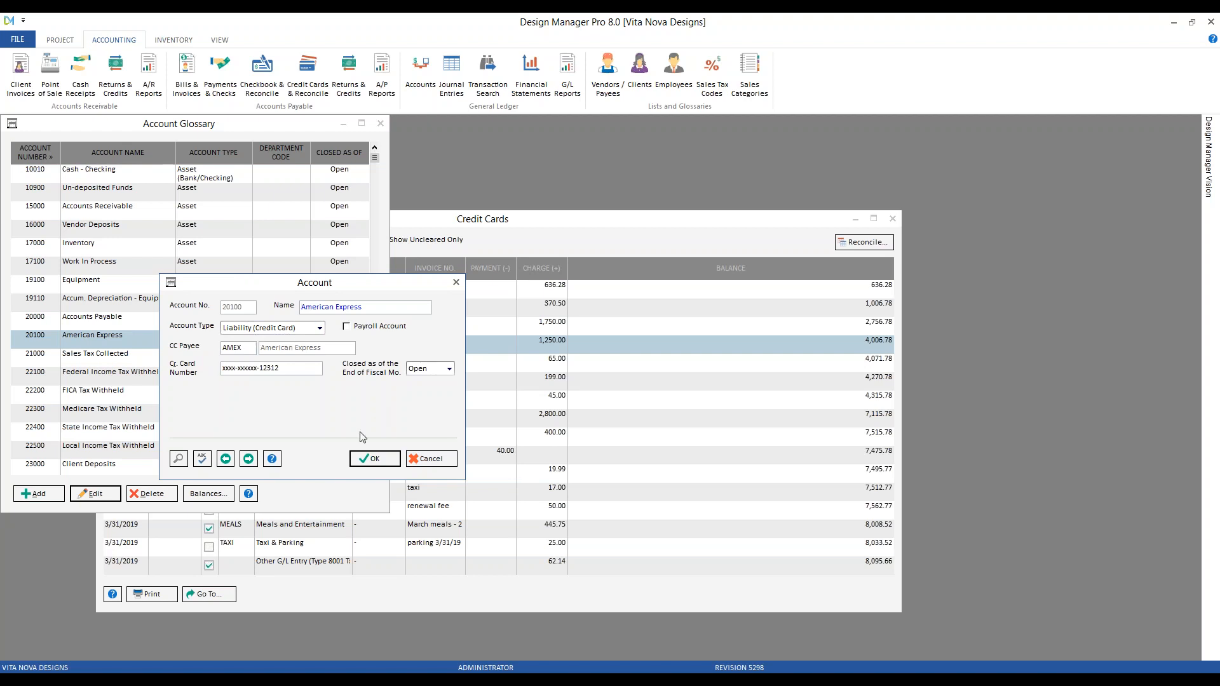
{"action": "left_click", "coordinate": [432, 461]}
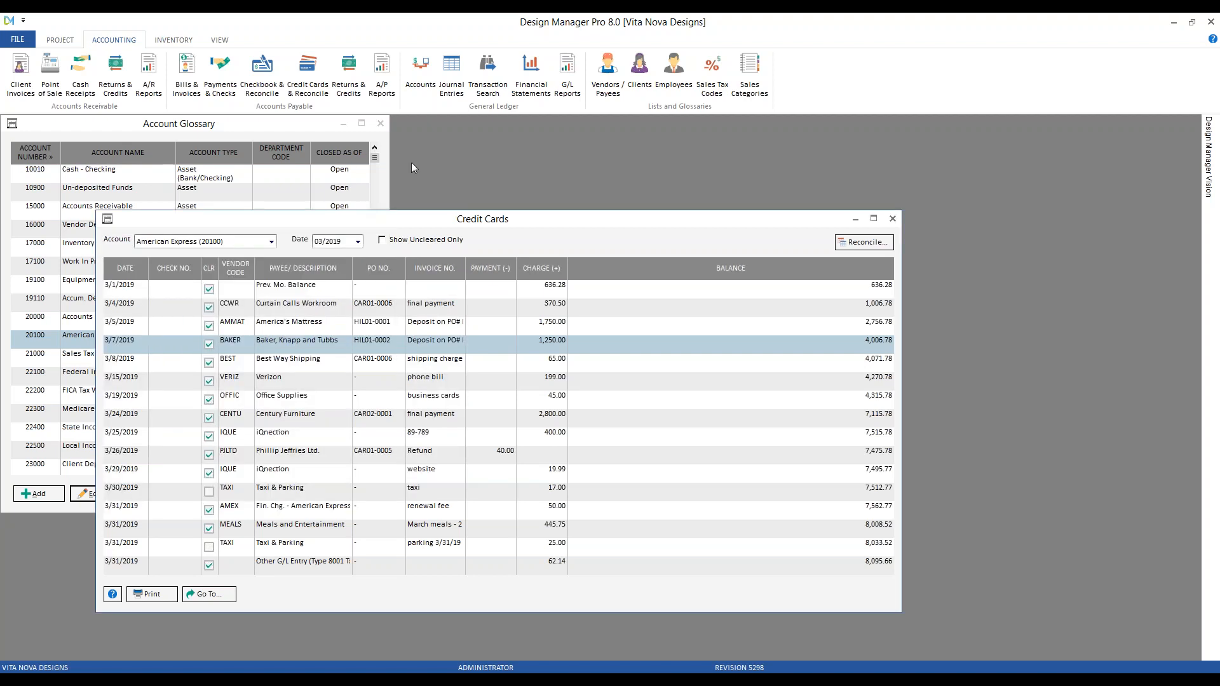
Change the vendor on expense 10076 'march 2019 balance' to American Express (AMEX)
{"action": "left_click", "coordinate": [893, 219]}
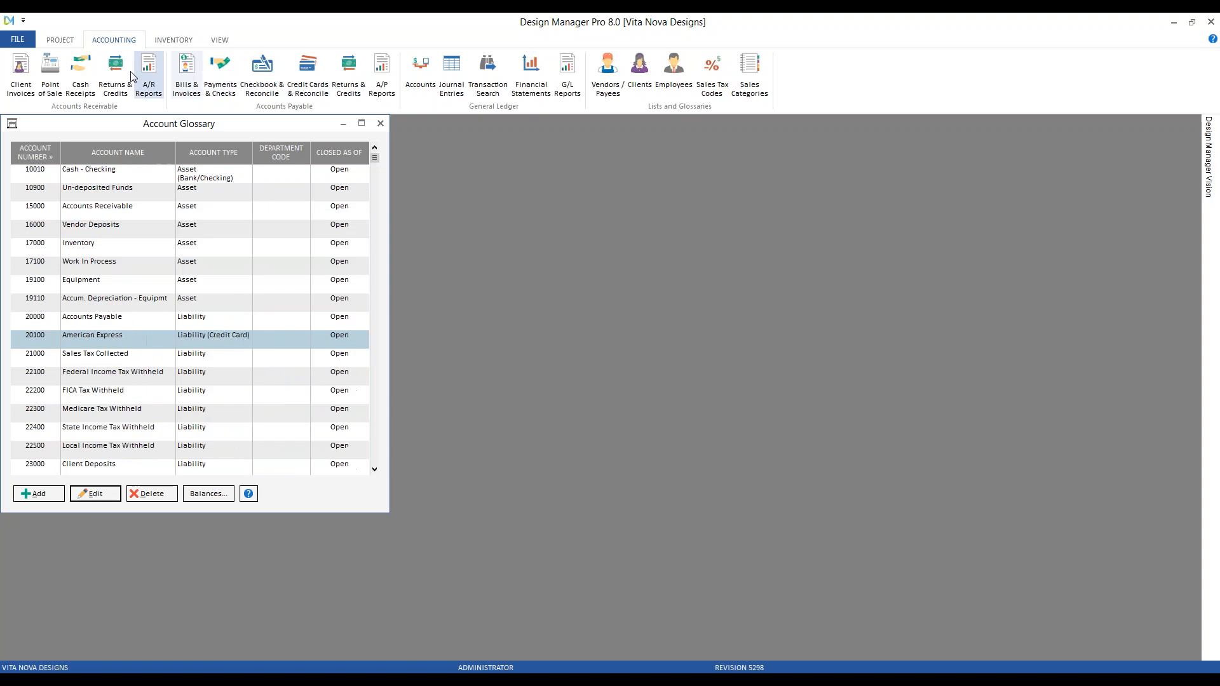
{"action": "left_click", "coordinate": [220, 71]}
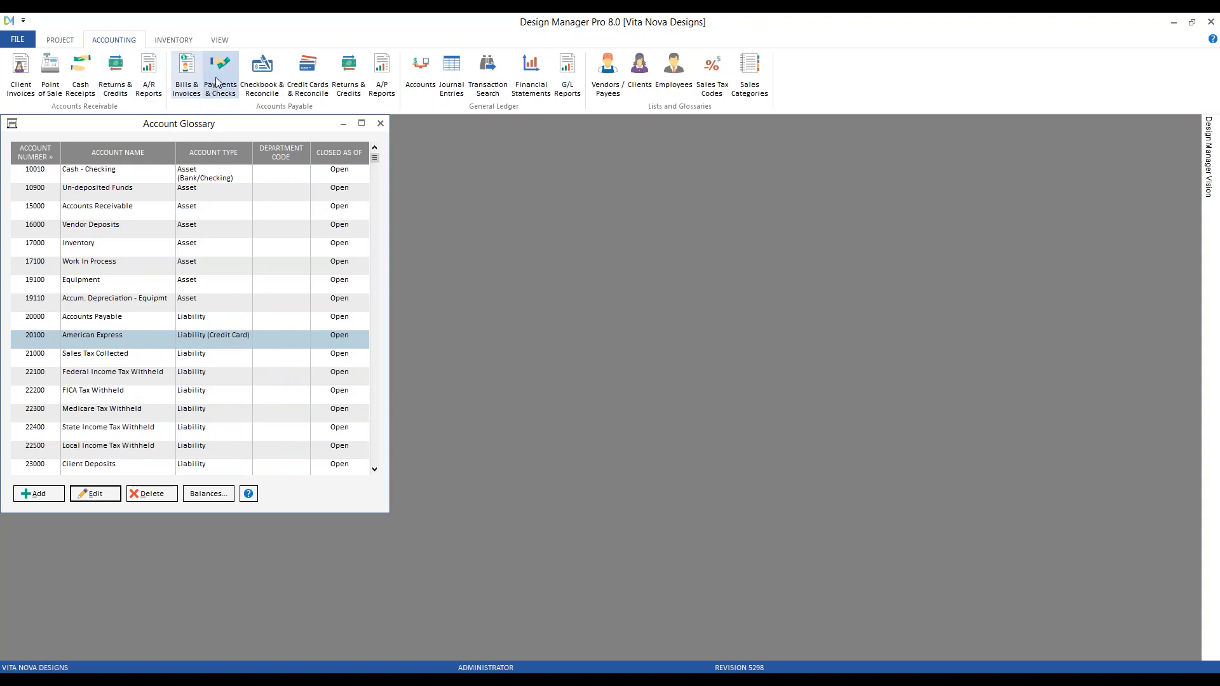
{"action": "left_click", "coordinate": [186, 71]}
{"action": "left_click", "coordinate": [64, 149]}
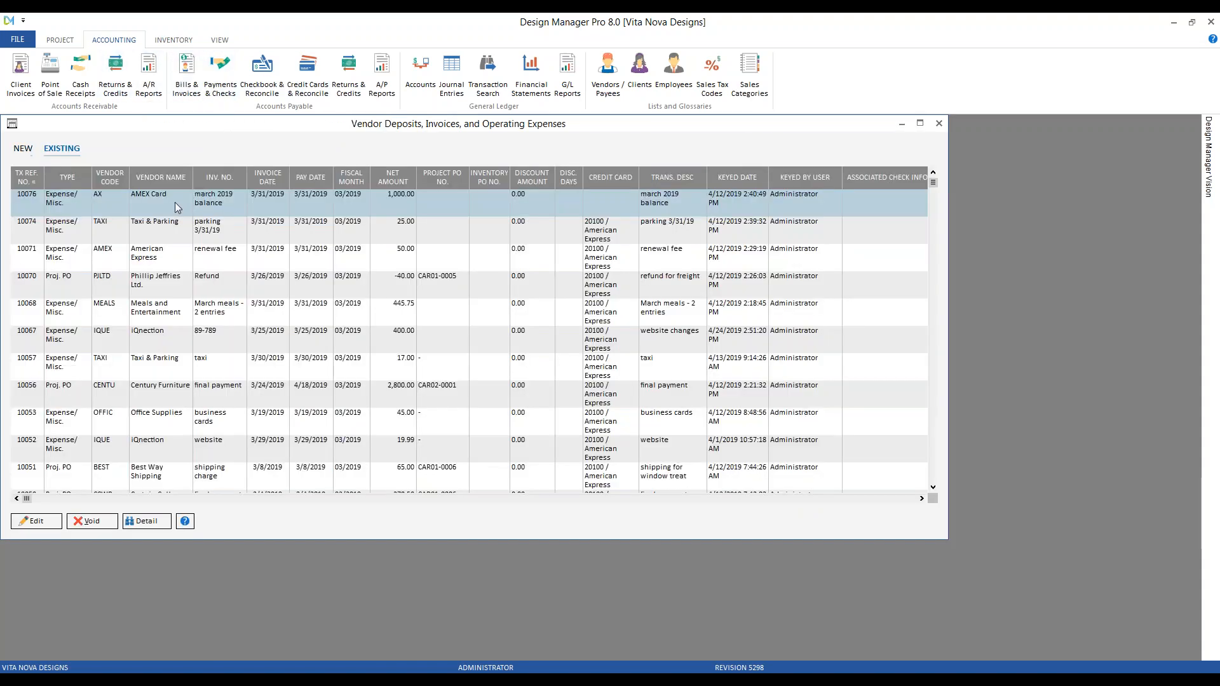
{"action": "left_click", "coordinate": [176, 203]}
{"action": "left_click", "coordinate": [52, 523]}
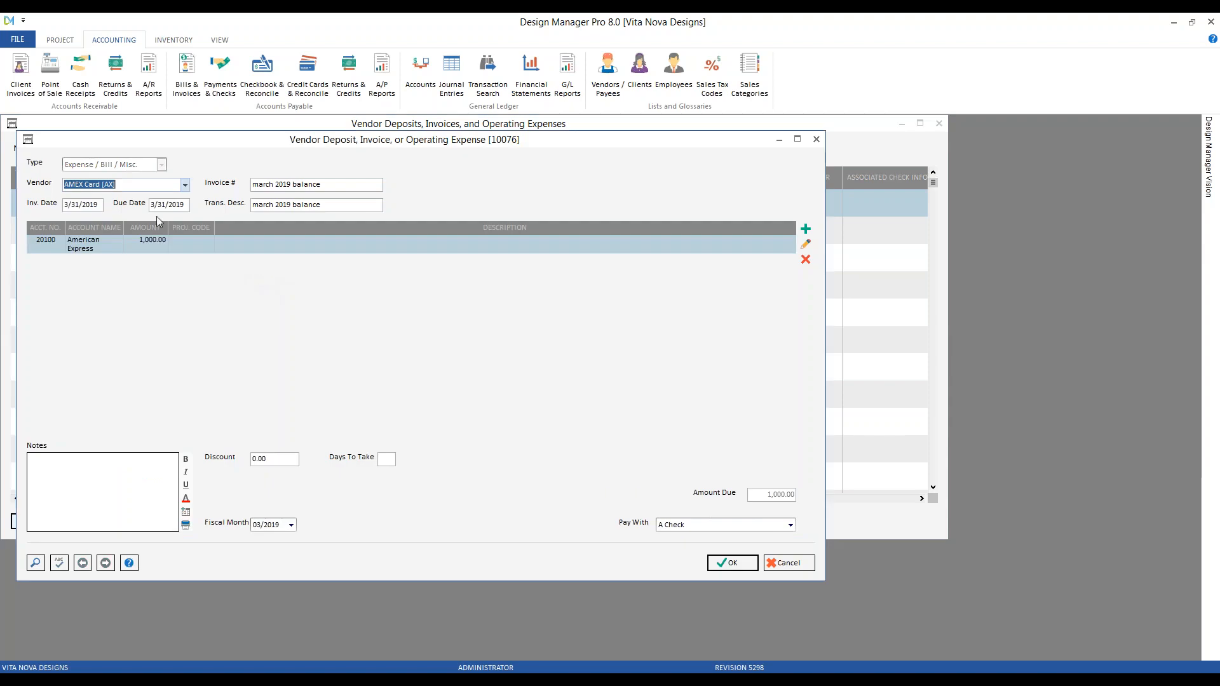
{"action": "type", "text": "am"}
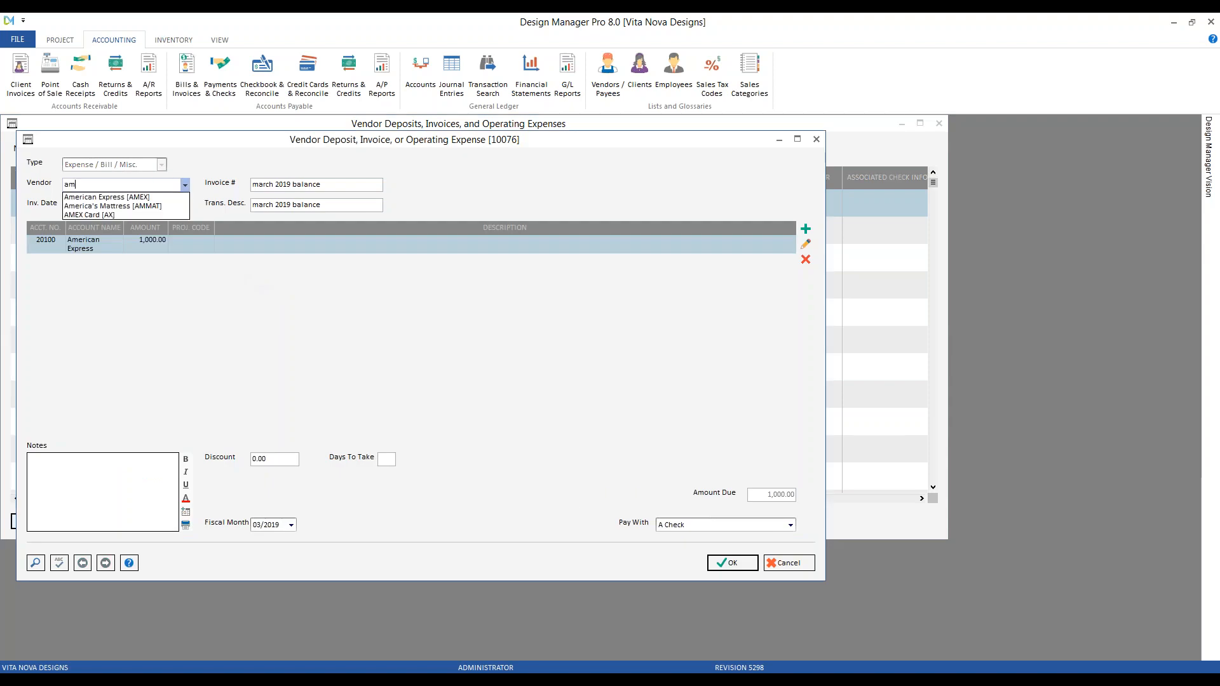
{"action": "left_click", "coordinate": [115, 198]}
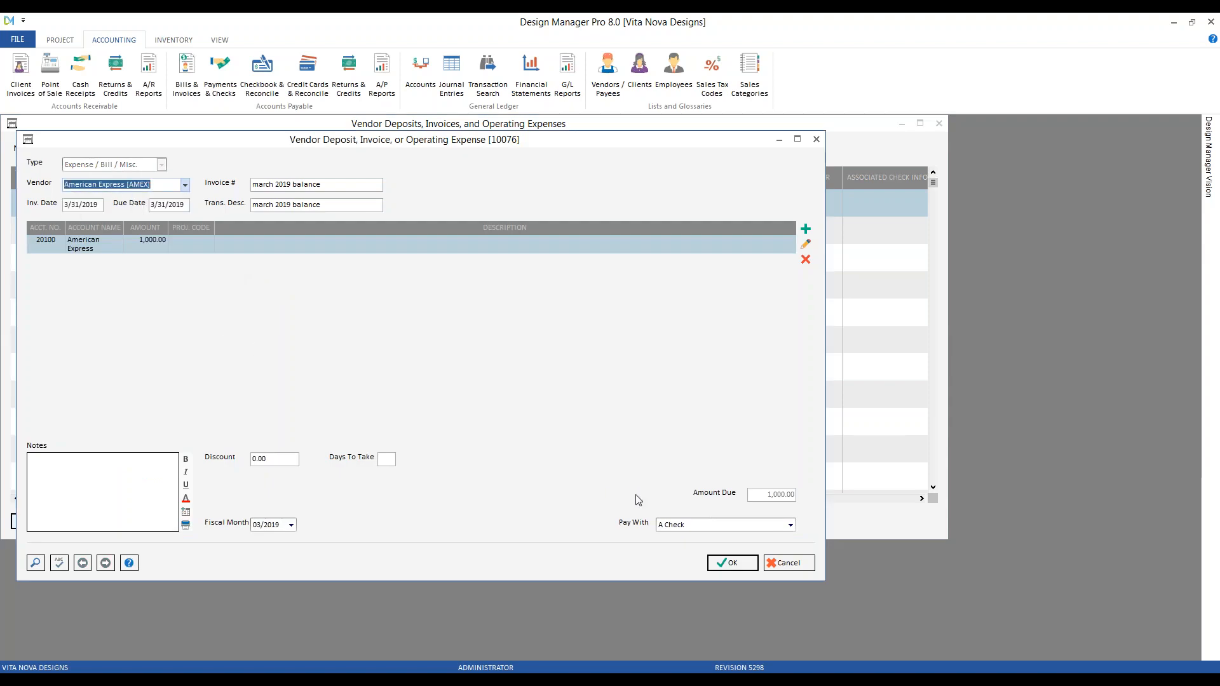
{"action": "left_click", "coordinate": [748, 566]}
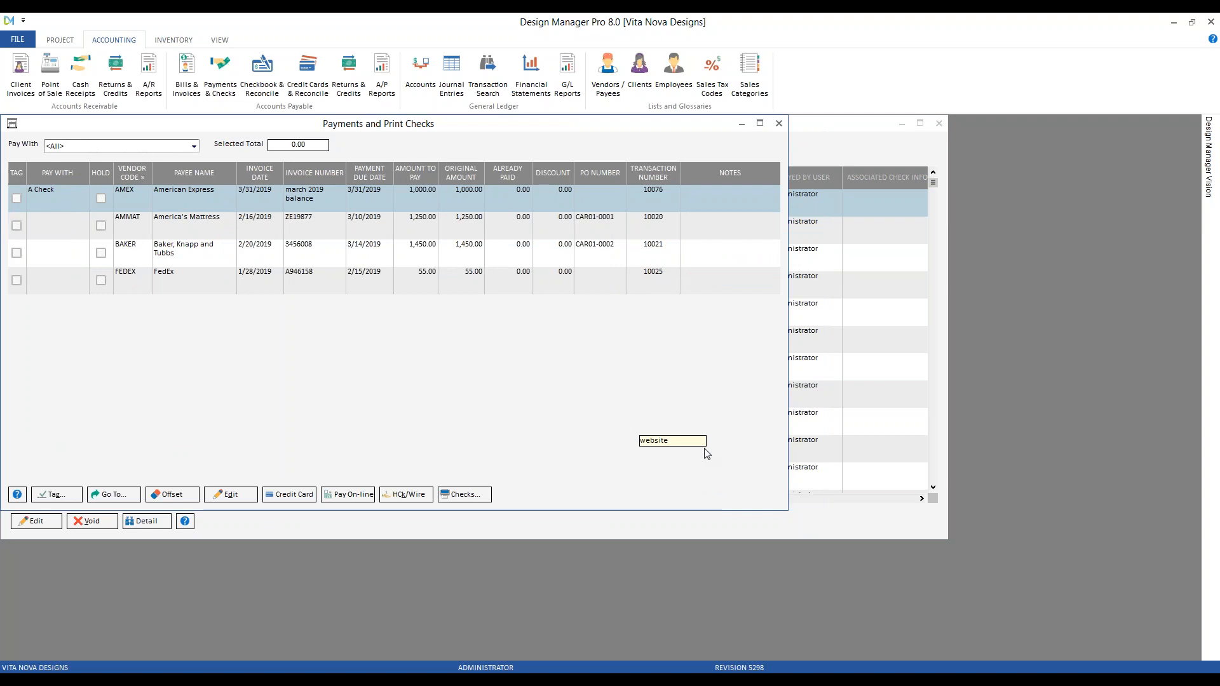
Close the payments, vendor transactions and account glossary windows
{"action": "left_click", "coordinate": [779, 123]}
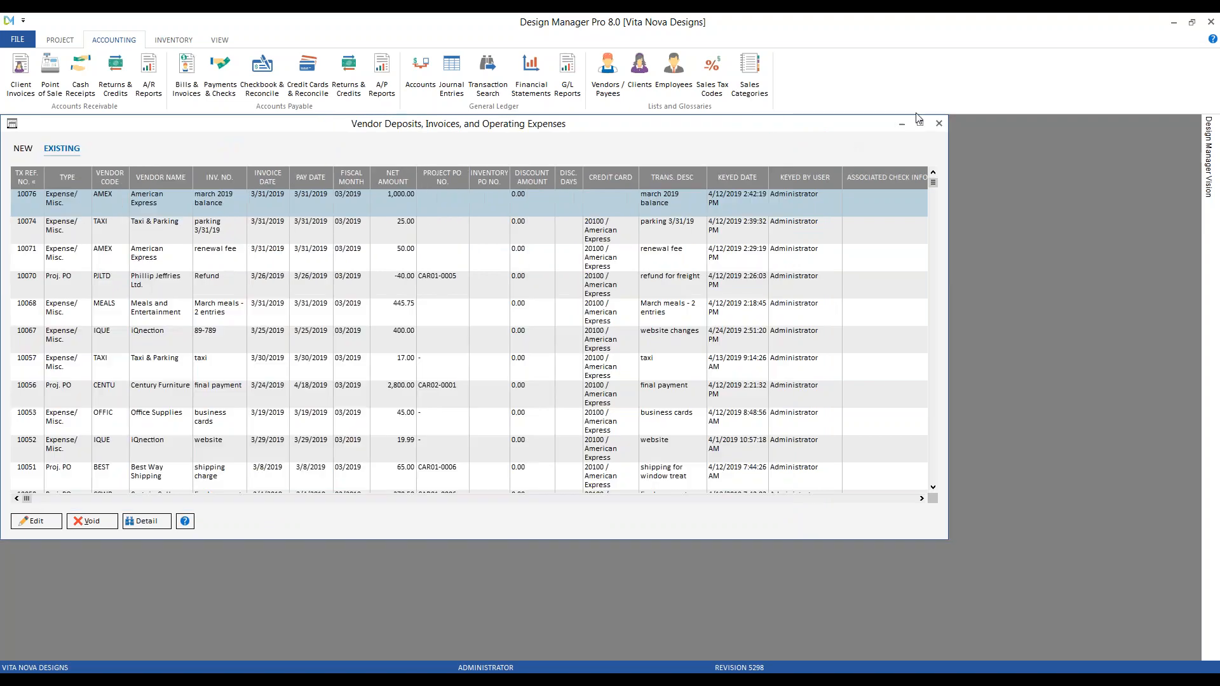
{"action": "left_click", "coordinate": [935, 123]}
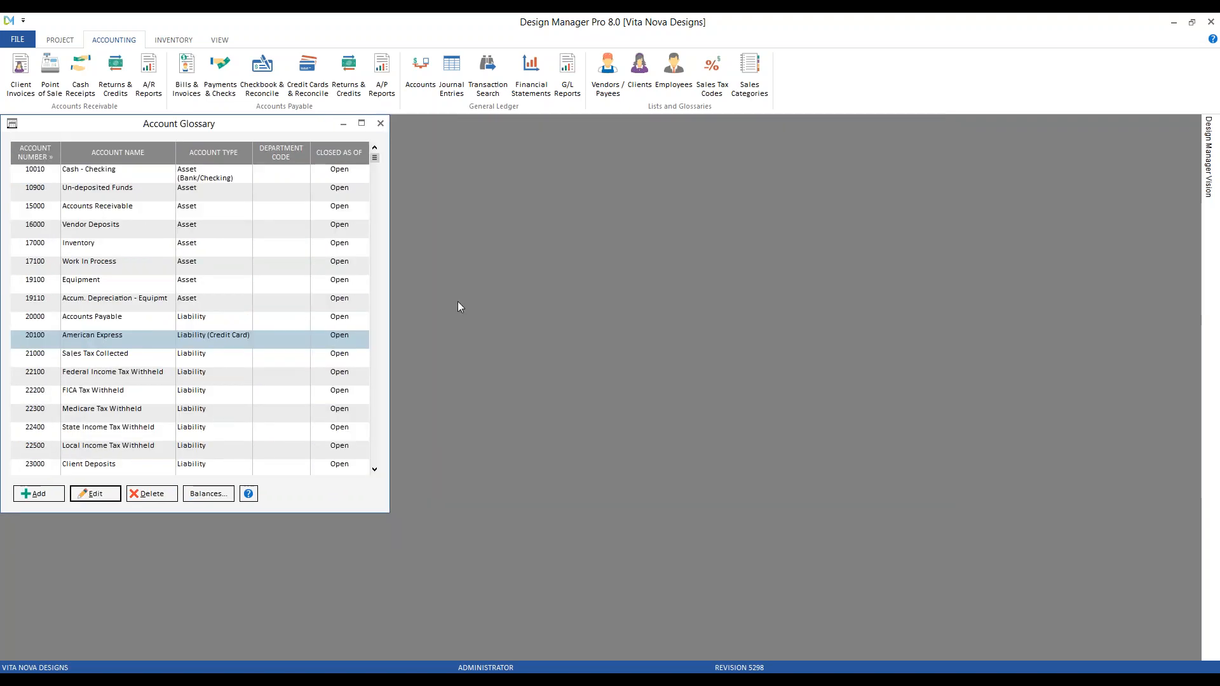
{"action": "left_click", "coordinate": [380, 123]}
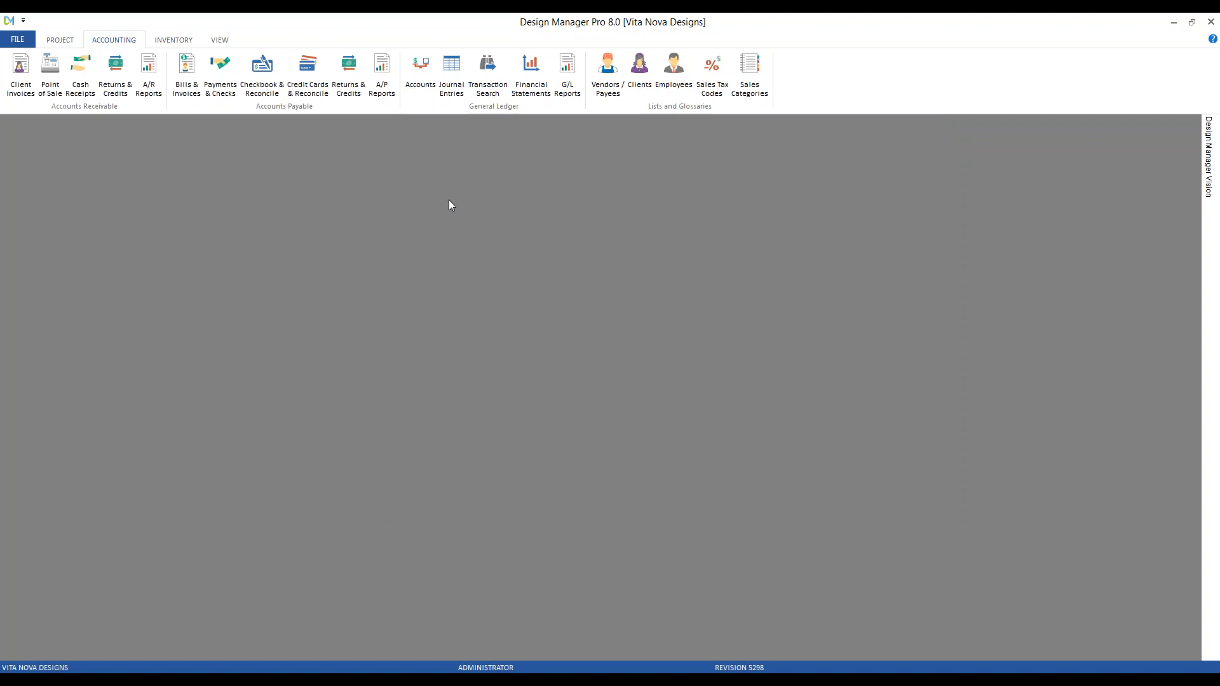
Enter a Meals and Entertainment expense, invoice 'lunch with client 4/5/19', dated 4/5/19
{"action": "left_click", "coordinate": [186, 75]}
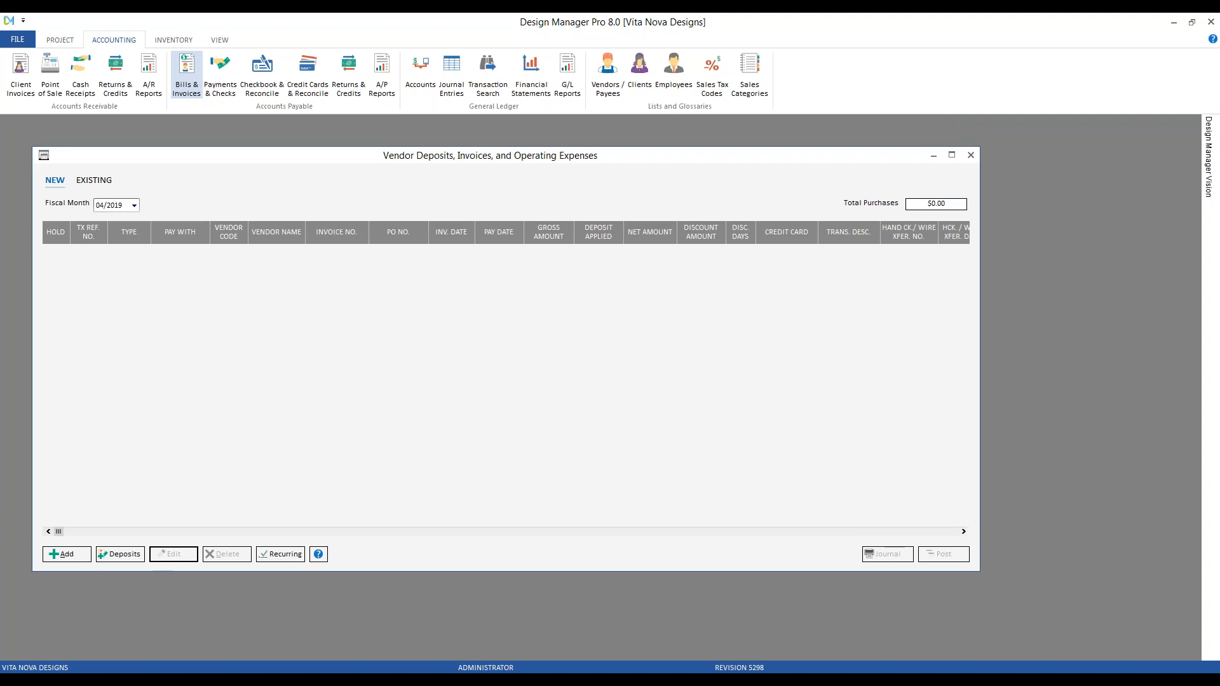
{"action": "left_click", "coordinate": [63, 555]}
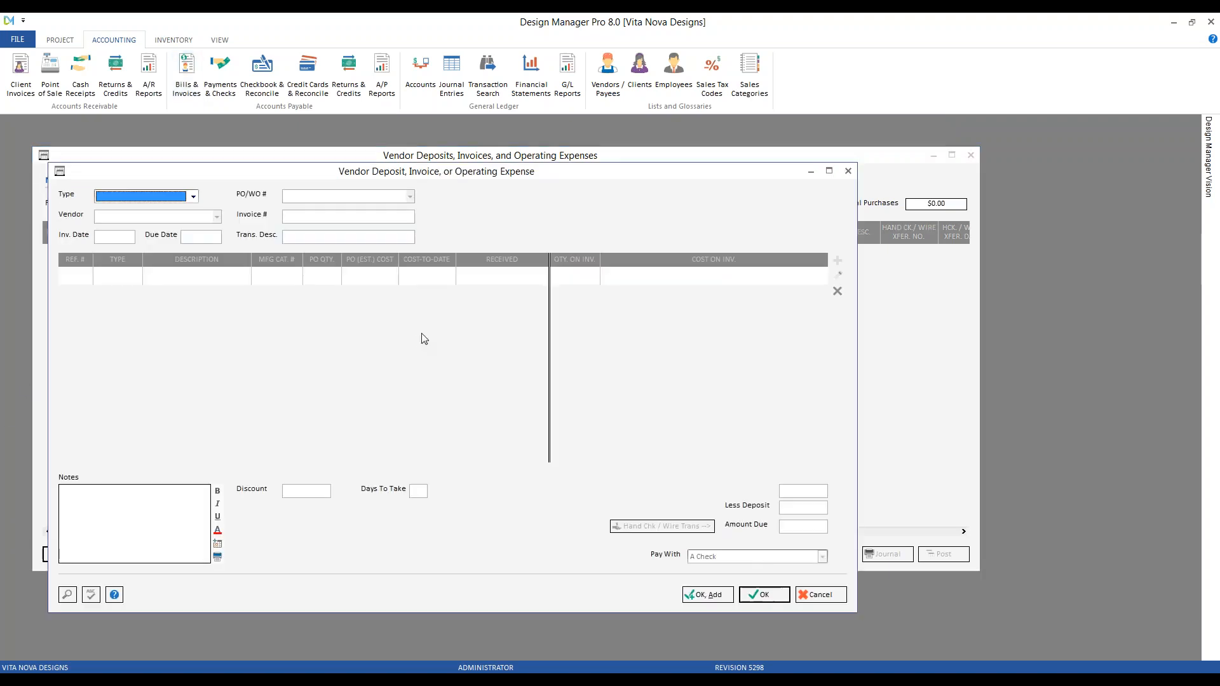
{"action": "key", "text": "e"}
{"action": "key", "text": "Tab"}
{"action": "type", "text": "me"}
{"action": "key", "text": "Tab"}
{"action": "type", "text": "lunch with client 4/"}
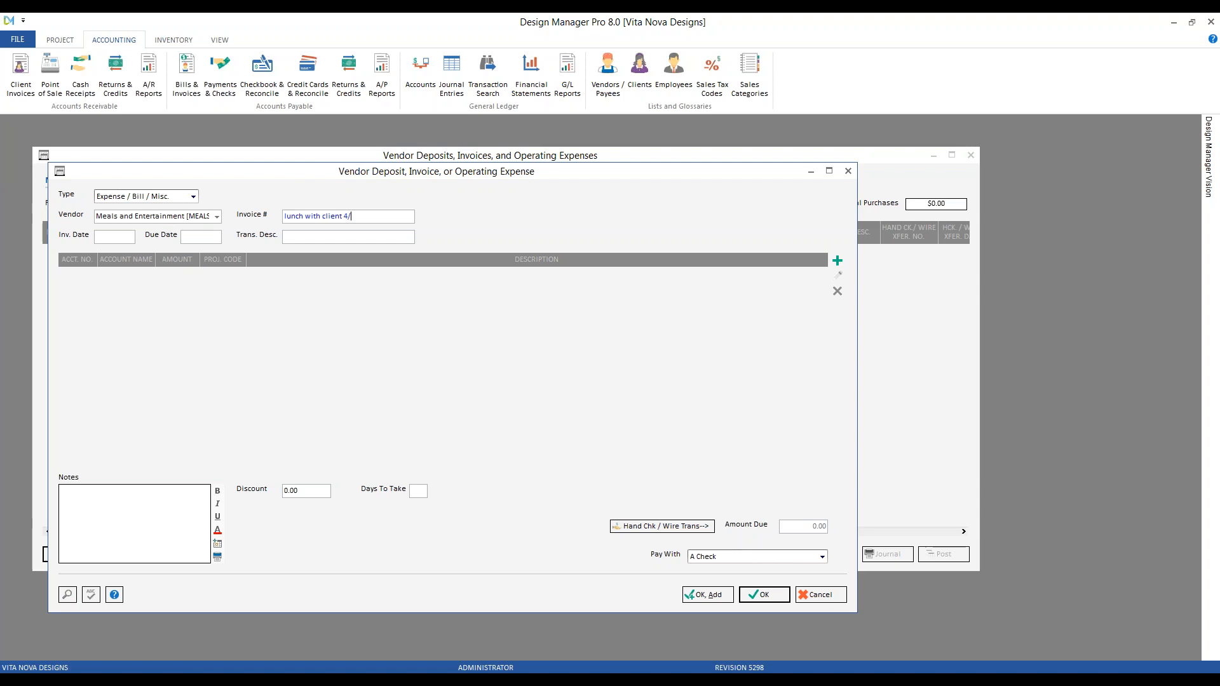
{"action": "type", "text": "5/19"}
{"action": "key", "text": "Tab"}
{"action": "type", "text": "4/5/19"}
{"action": "key", "text": "Tab"}
{"action": "key", "text": "Tab"}
{"action": "type", "text": "lunch with client 4/5/19"}
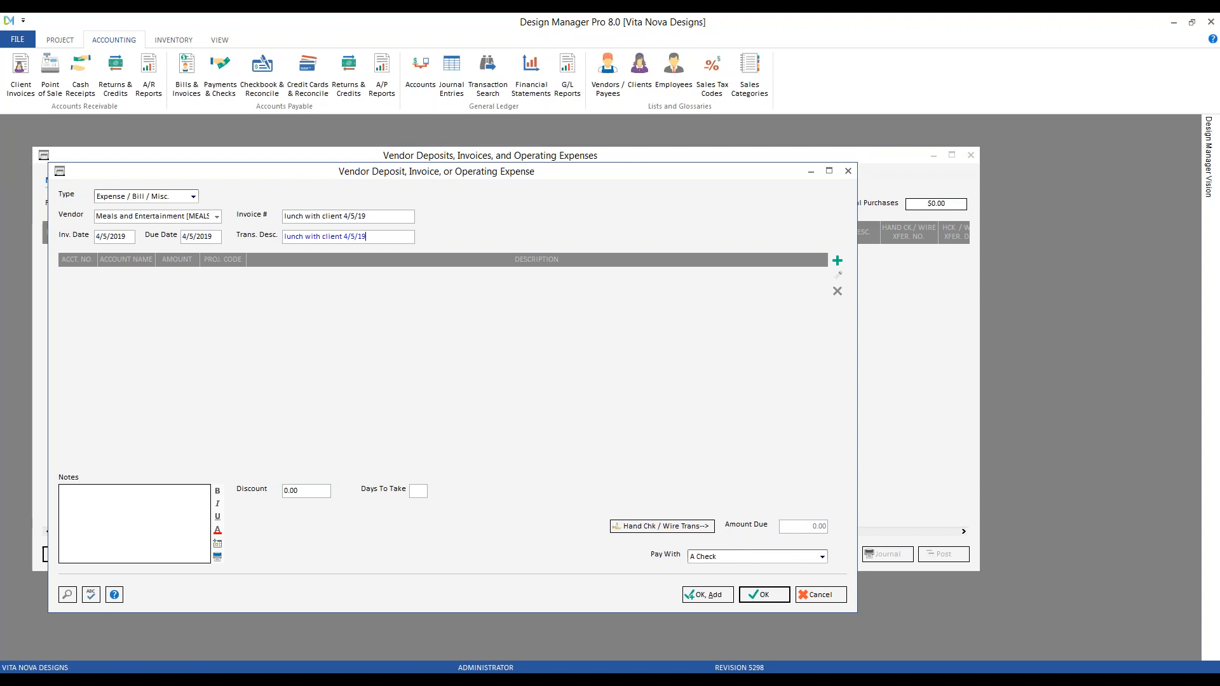
Add a 45.17 Meals and Entertainment 64100 line, then save and post the expense
{"action": "left_click", "coordinate": [839, 262]}
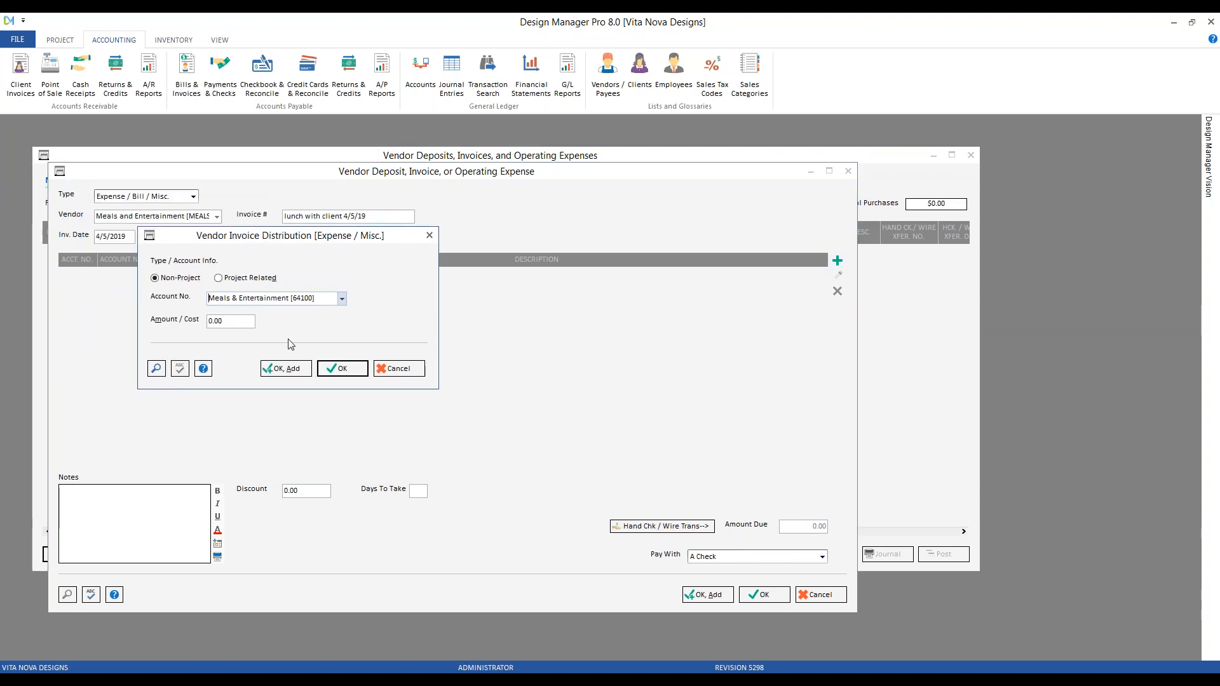
{"action": "left_click", "coordinate": [241, 321]}
{"action": "type", "text": "45.17"}
{"action": "left_click", "coordinate": [357, 368]}
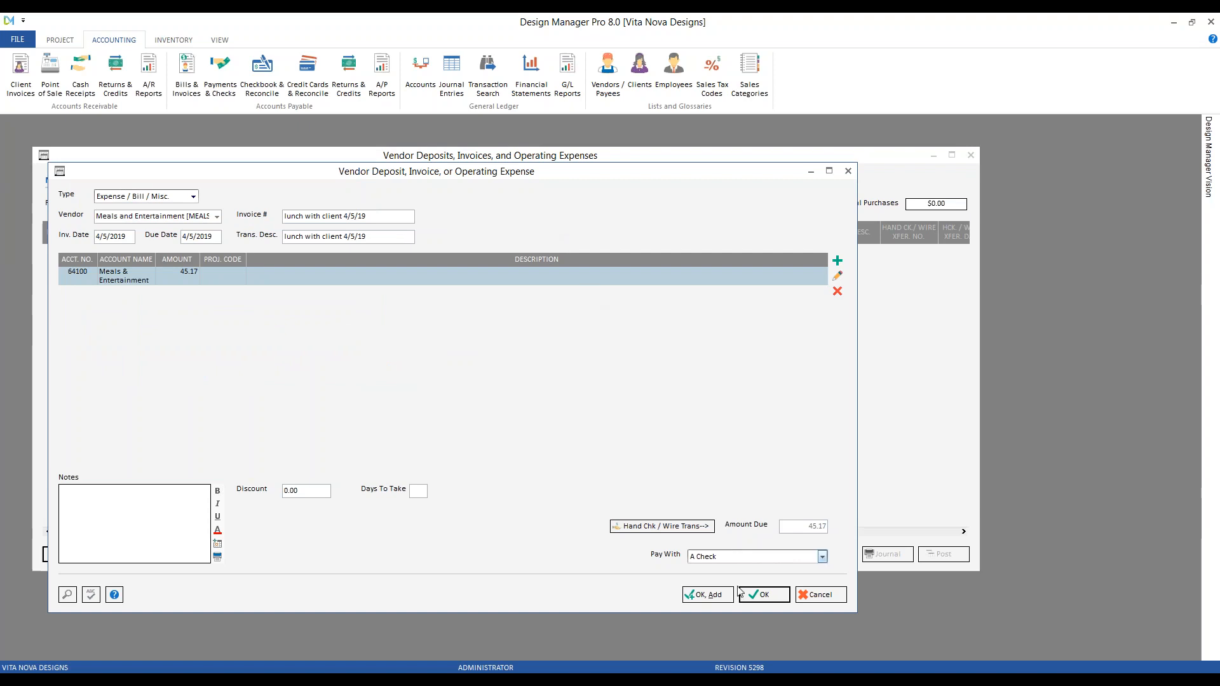
{"action": "left_click", "coordinate": [765, 595]}
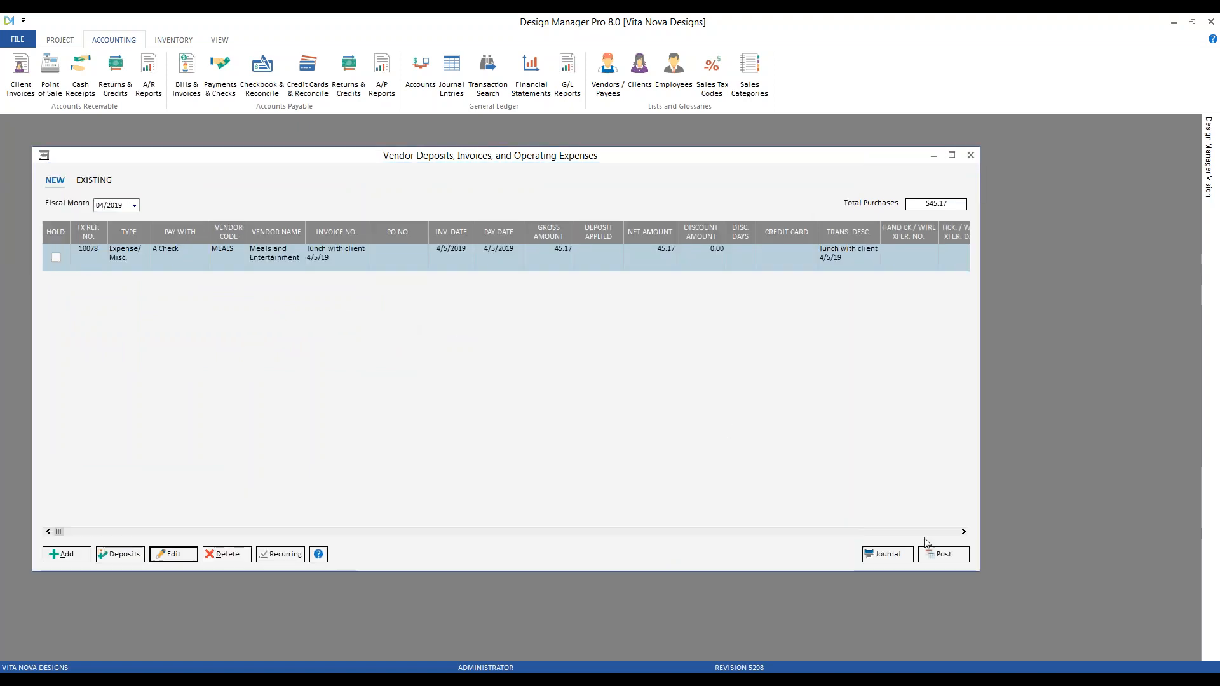
{"action": "left_click", "coordinate": [945, 555]}
{"action": "left_click", "coordinate": [635, 395]}
Close the invoices window, glance at the card register, then select the 45.17 meals invoice in Payments
{"action": "left_click", "coordinate": [970, 156]}
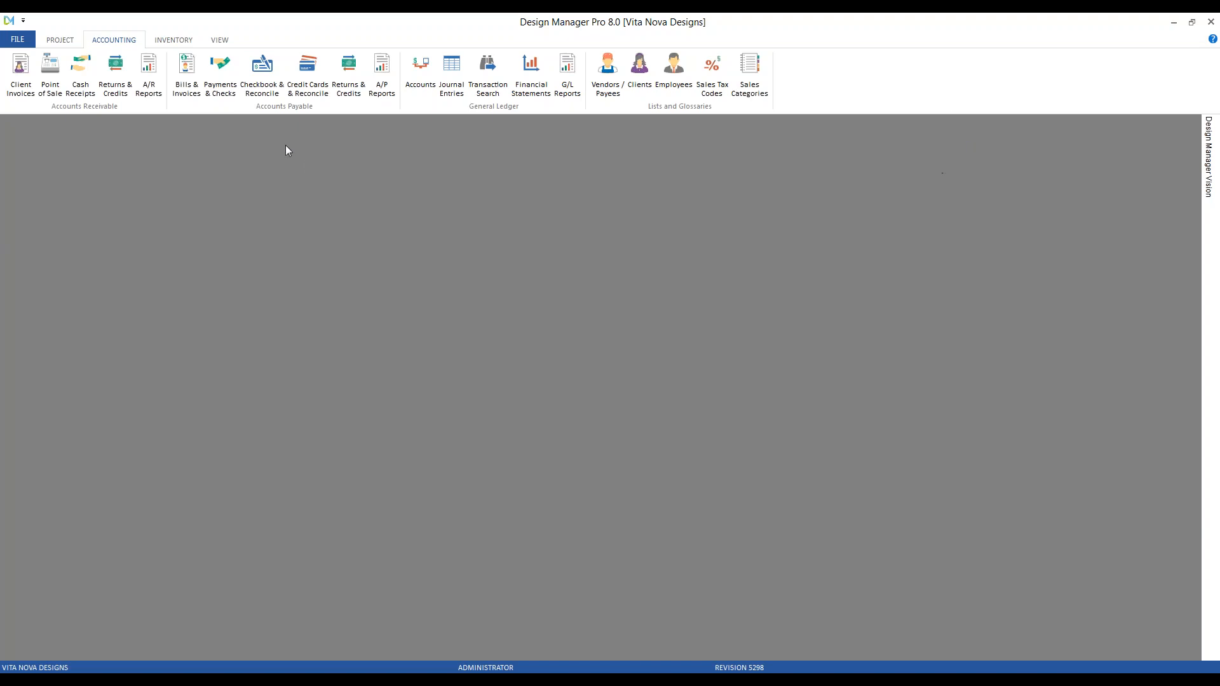
{"action": "left_click", "coordinate": [299, 79]}
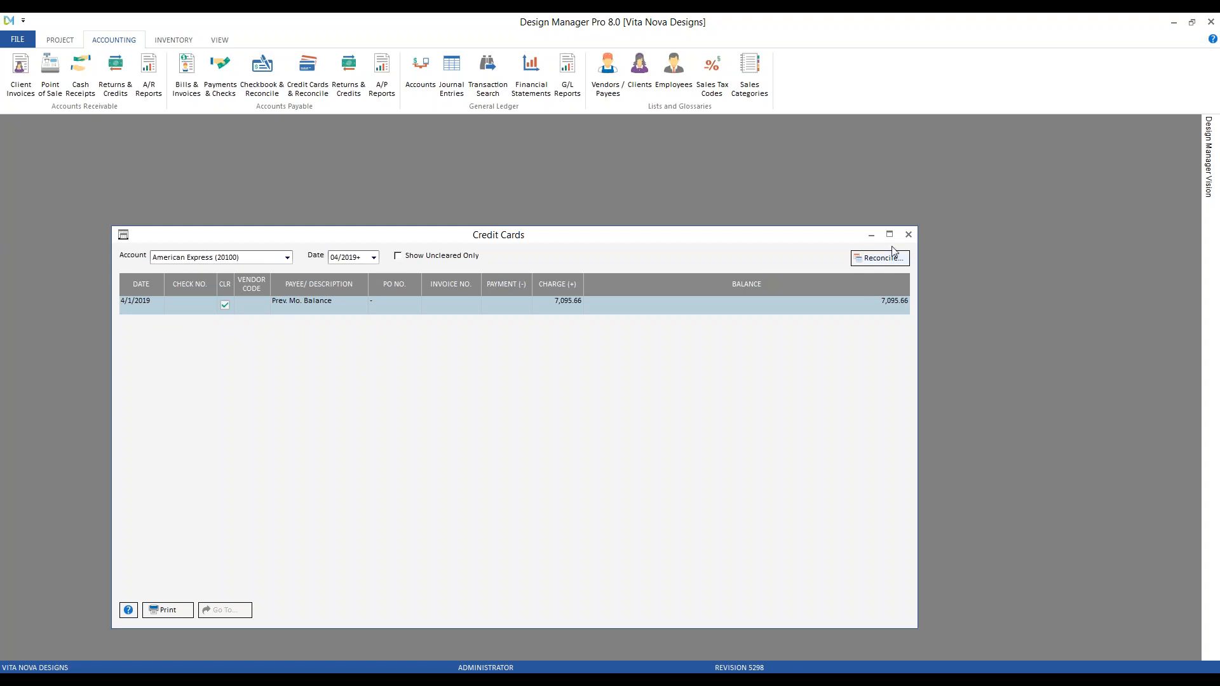
{"action": "left_click", "coordinate": [908, 235]}
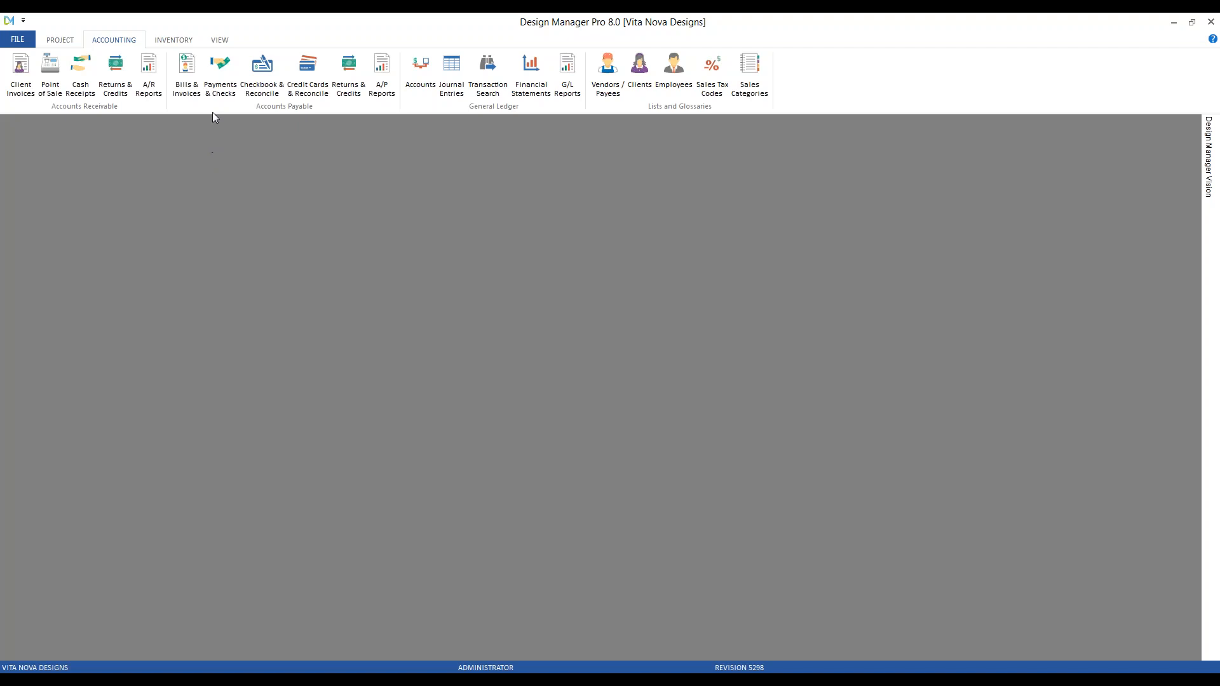
{"action": "left_click", "coordinate": [219, 69]}
{"action": "left_click_drag", "start_coordinate": [213, 247], "coordinate": [166, 161]}
{"action": "left_click", "coordinate": [270, 351]}
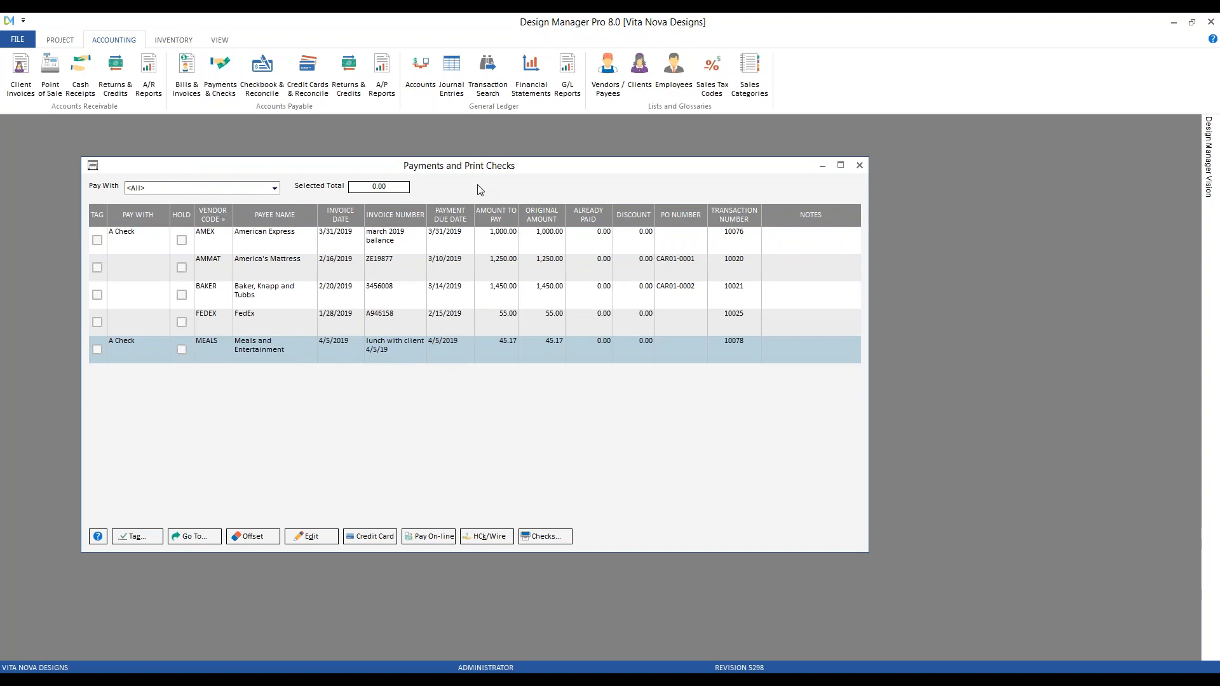
Pay the 45.17 meals invoice by American Express in 04/2019, dated 4/5, and accept the list
{"action": "left_click", "coordinate": [95, 350]}
{"action": "left_click", "coordinate": [371, 536]}
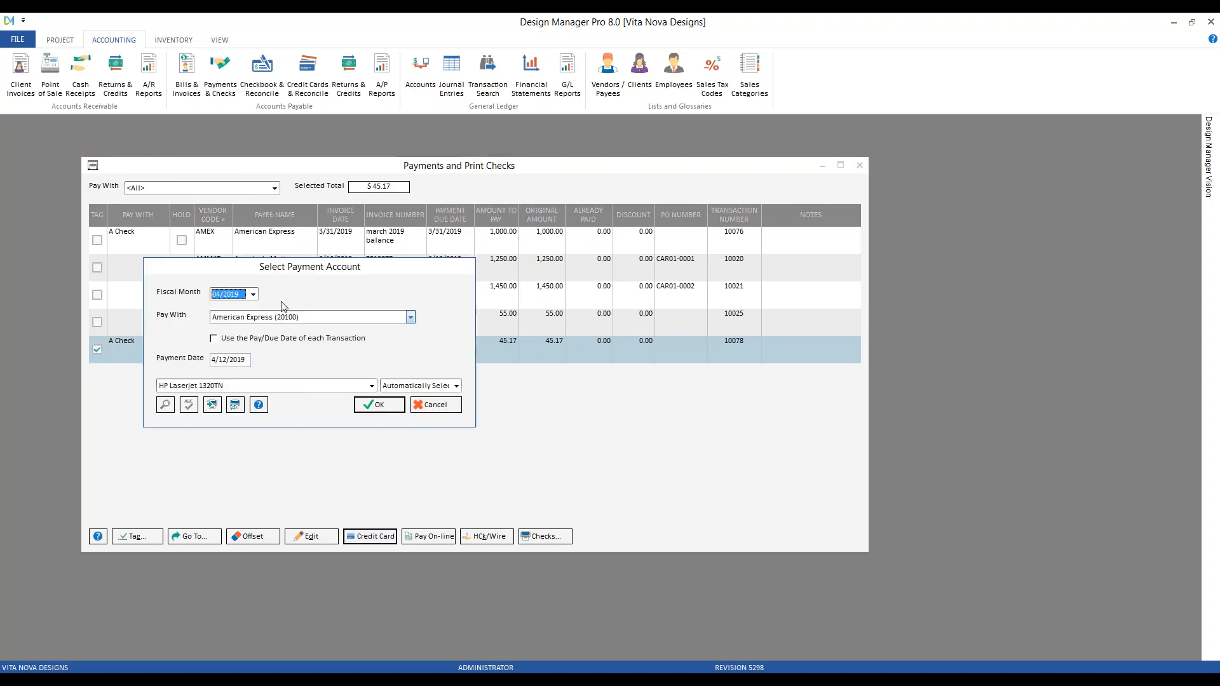
{"action": "left_click", "coordinate": [253, 294]}
{"action": "left_click", "coordinate": [225, 306]}
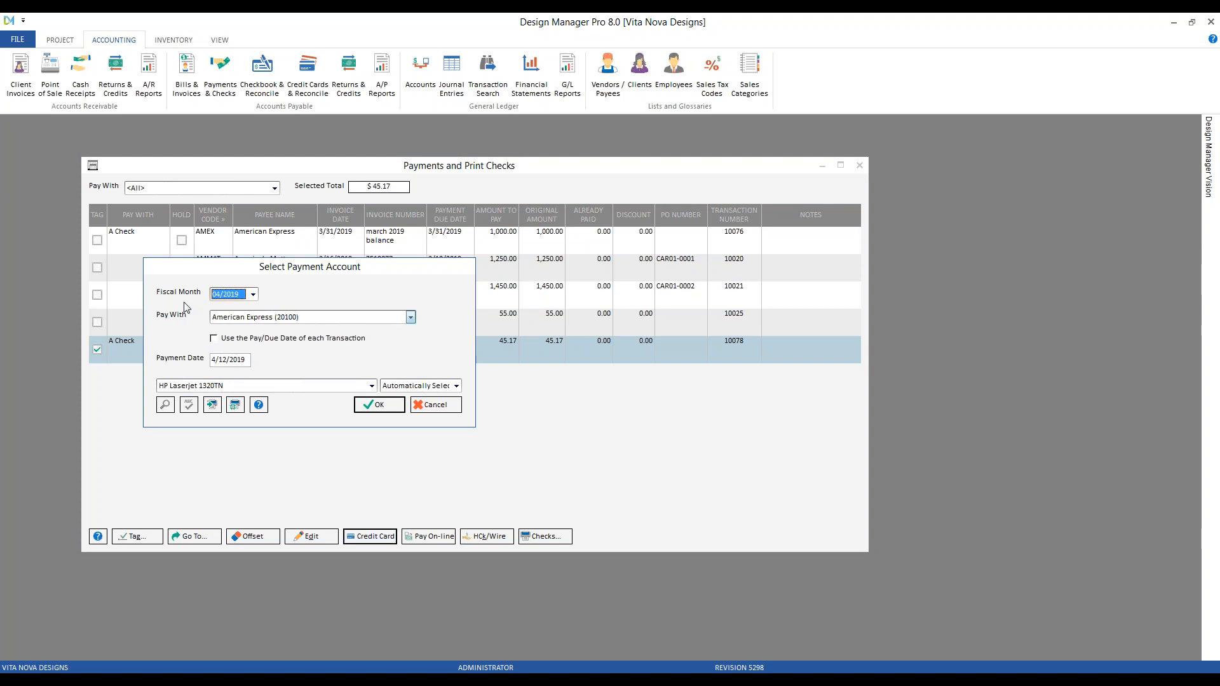
{"action": "left_click", "coordinate": [241, 361]}
{"action": "type", "text": "4 5"}
{"action": "left_click", "coordinate": [398, 411]}
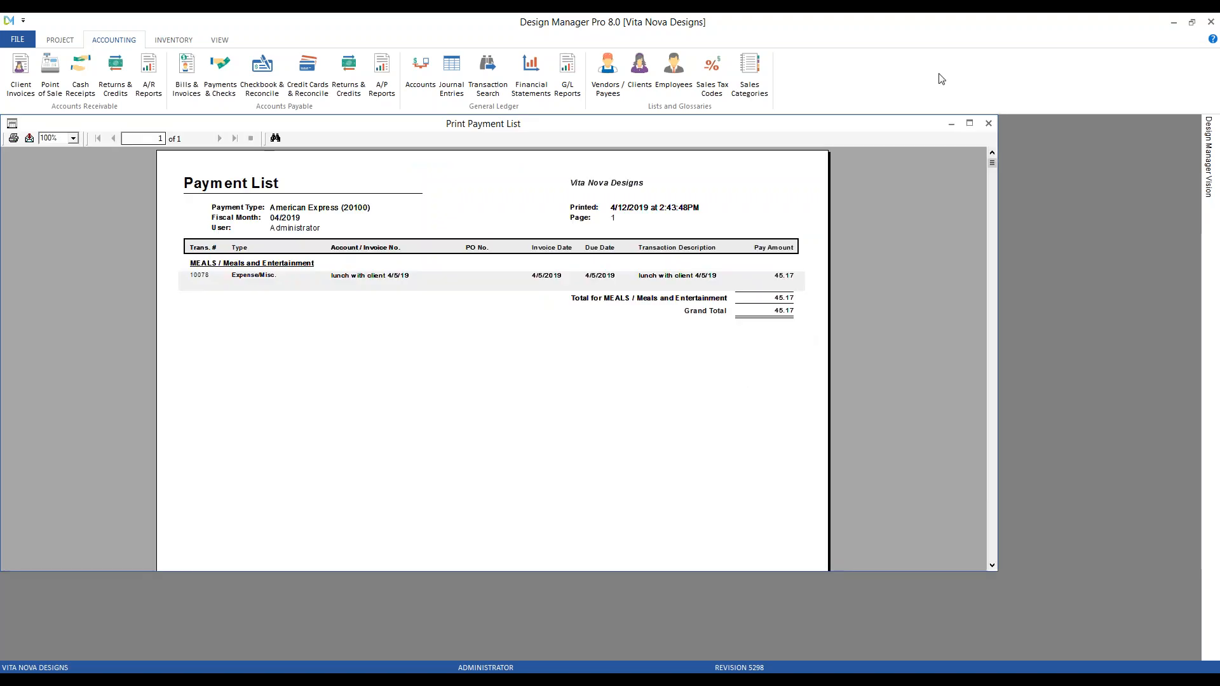
{"action": "left_click", "coordinate": [988, 123]}
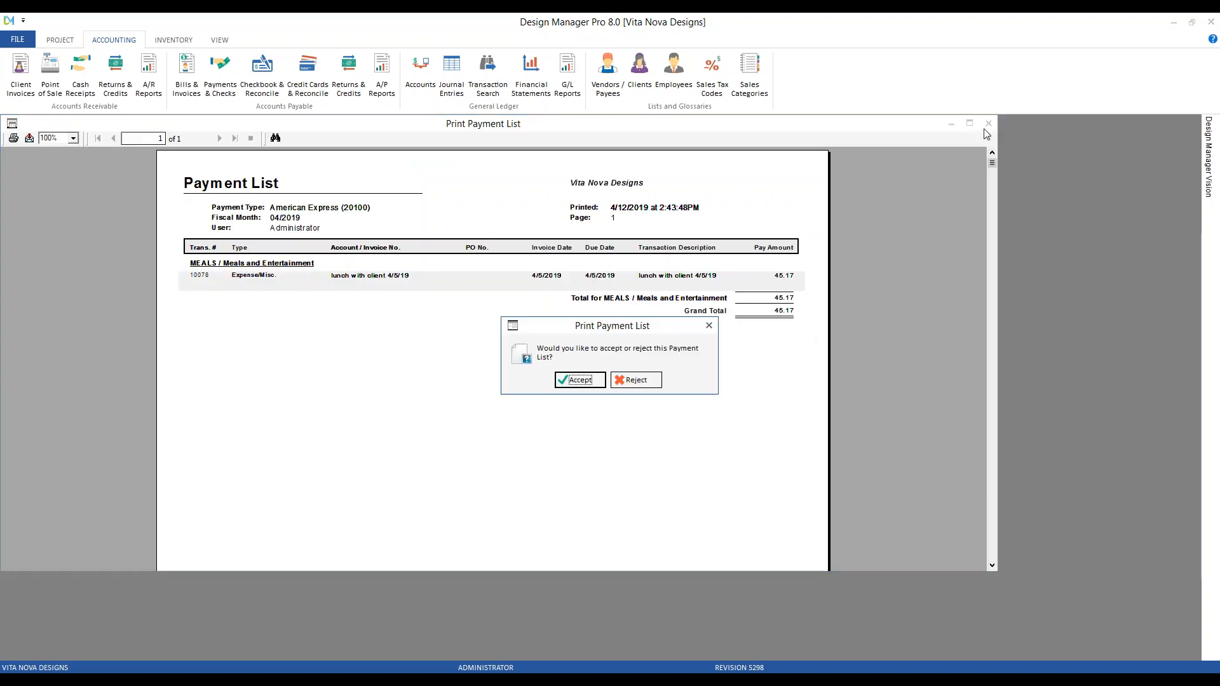
{"action": "left_click", "coordinate": [580, 380]}
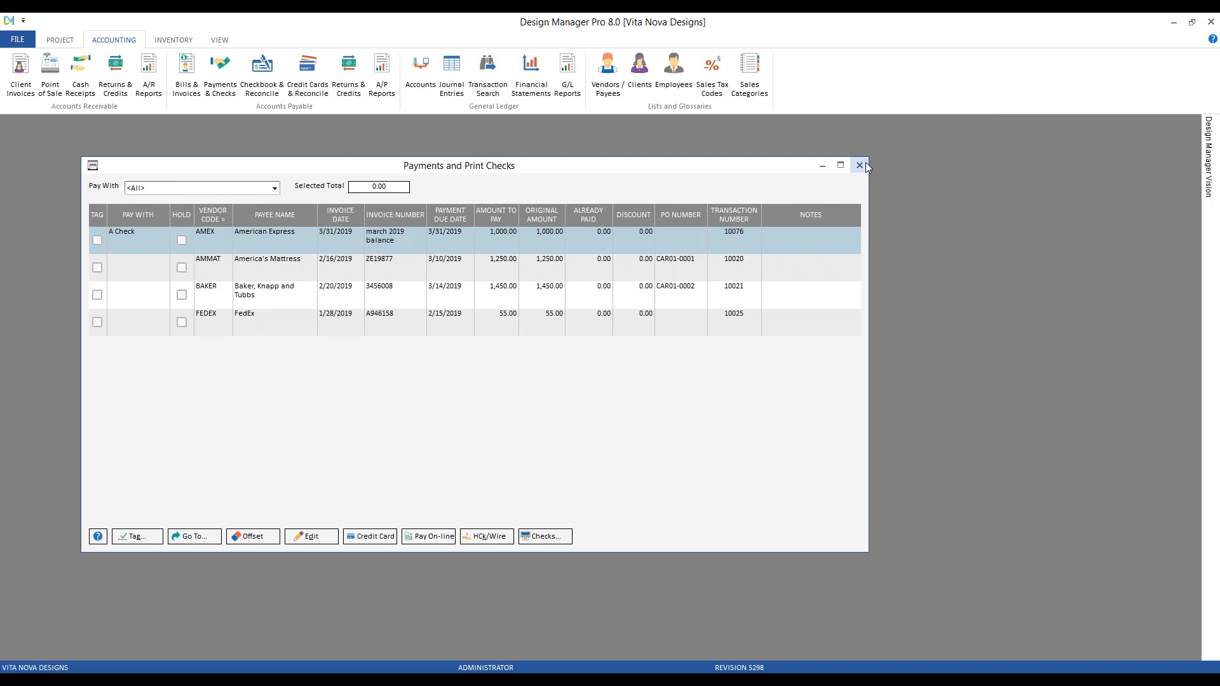
{"action": "left_click", "coordinate": [861, 165]}
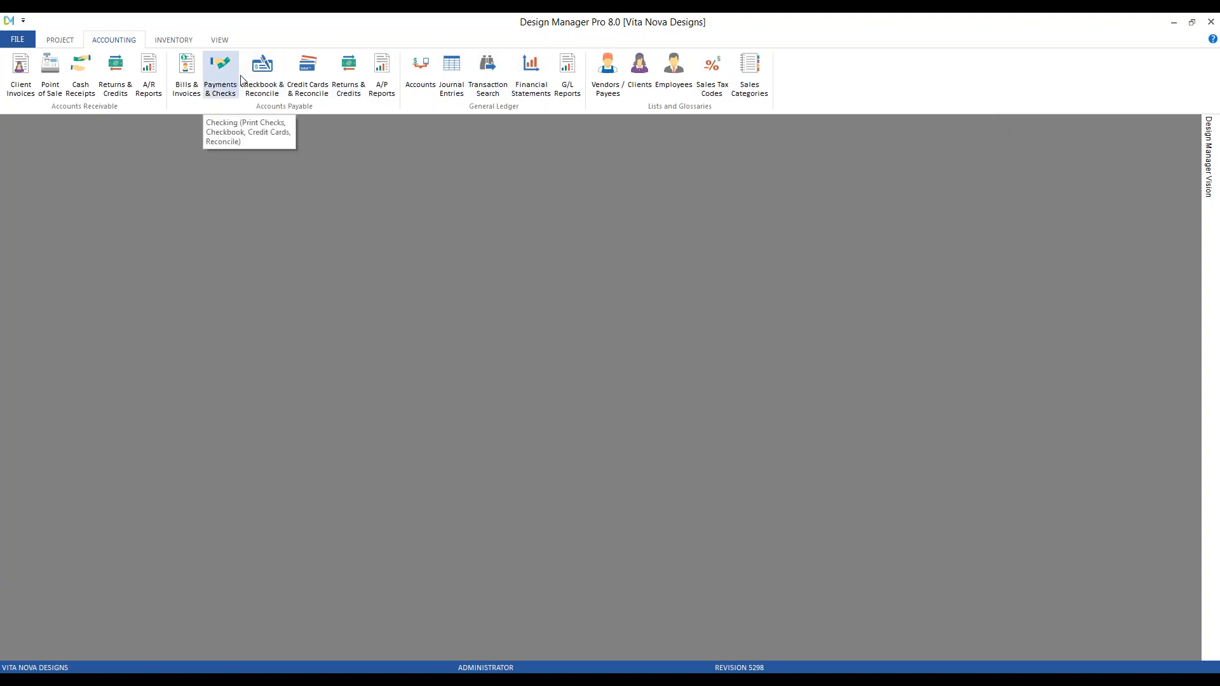
{"action": "left_click", "coordinate": [307, 80]}
{"action": "left_click", "coordinate": [244, 220]}
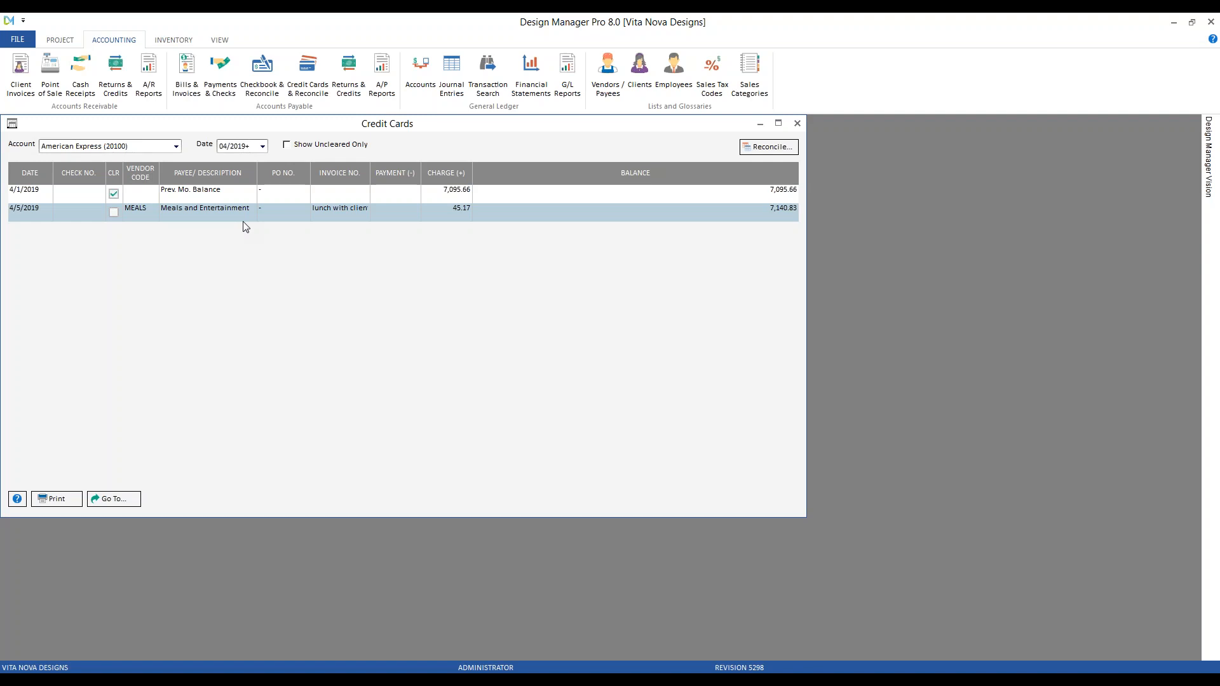
{"action": "left_click", "coordinate": [797, 123]}
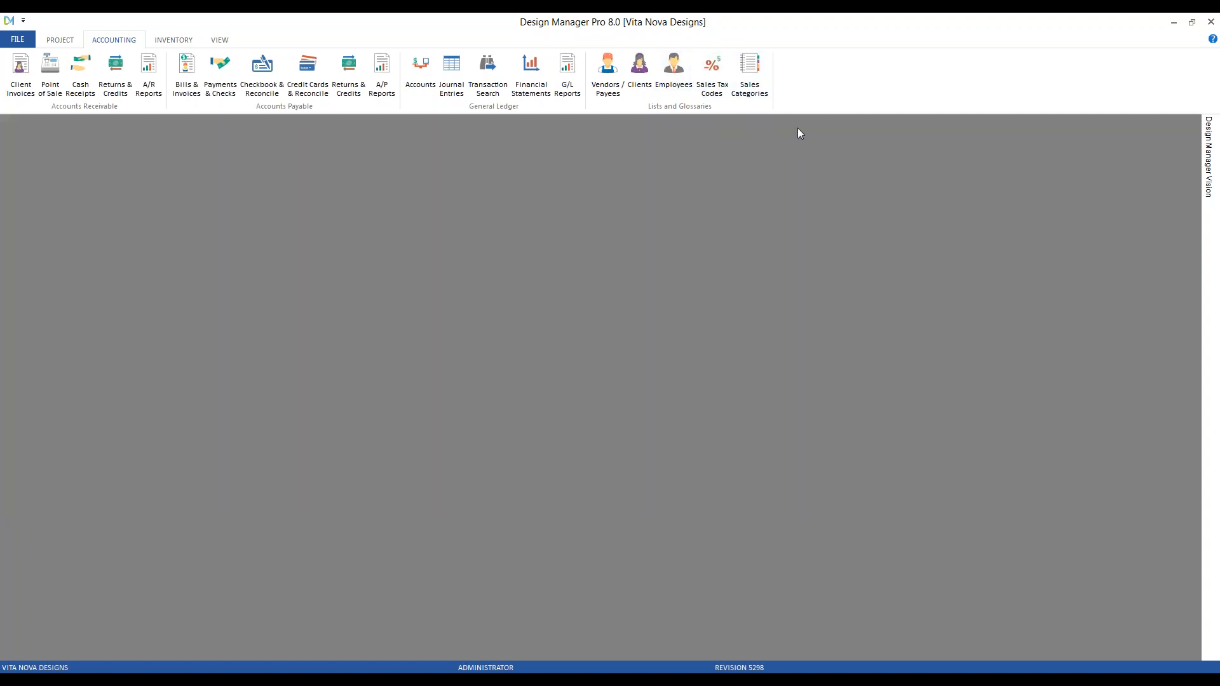